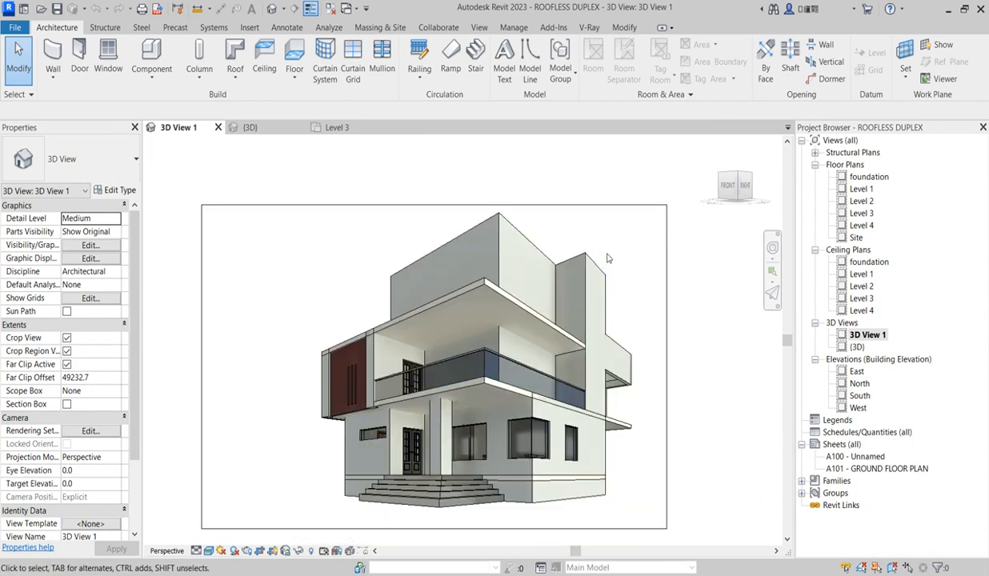
Examine the duplex's front facade, balcony and entrance in the perspective 3D view
scroll(600, 293, "up", 2)
scroll(295, 289, "down", 2)
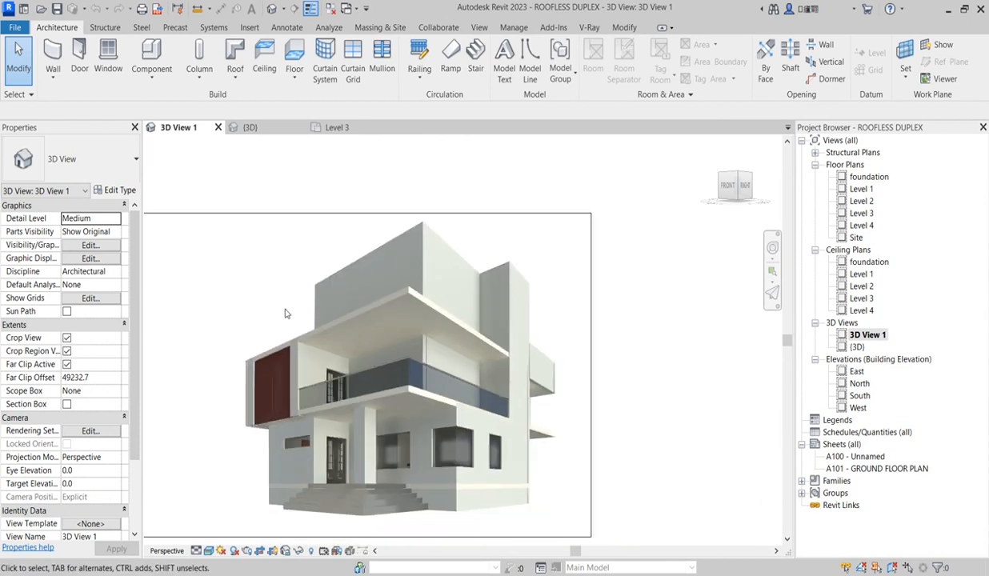
scroll(283, 313, "up", 1)
scroll(320, 360, "down", 2)
scroll(356, 408, "up", 3)
scroll(362, 418, "up", 2)
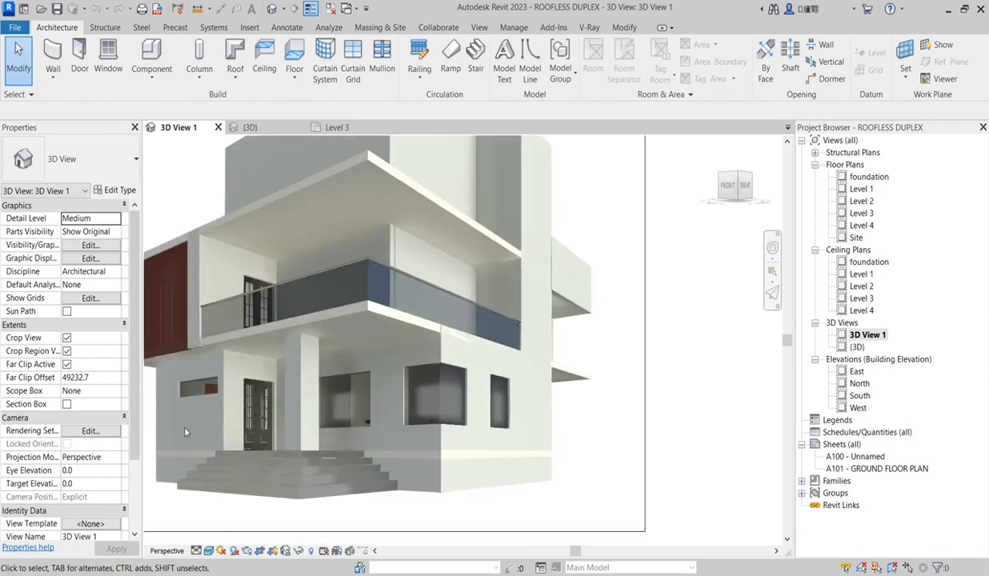
scroll(498, 409, "down", 2)
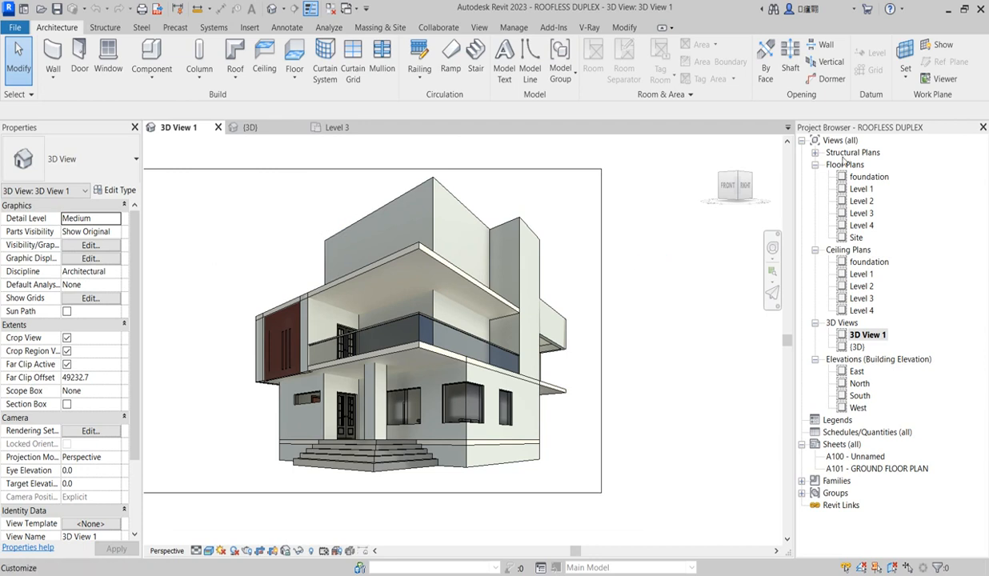
Open the Level 3 floor plan and inspect its wall and room layout
double_click(861, 213)
scroll(532, 349, "up", 3)
scroll(532, 350, "up", 1)
scroll(529, 346, "down", 2)
scroll(561, 430, "up", 2)
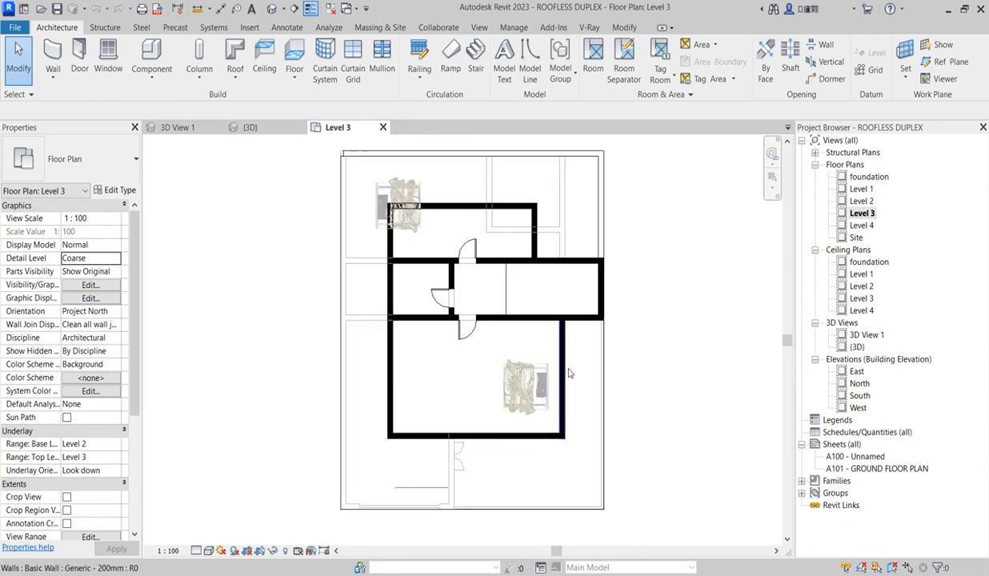
scroll(544, 380, "down", 3)
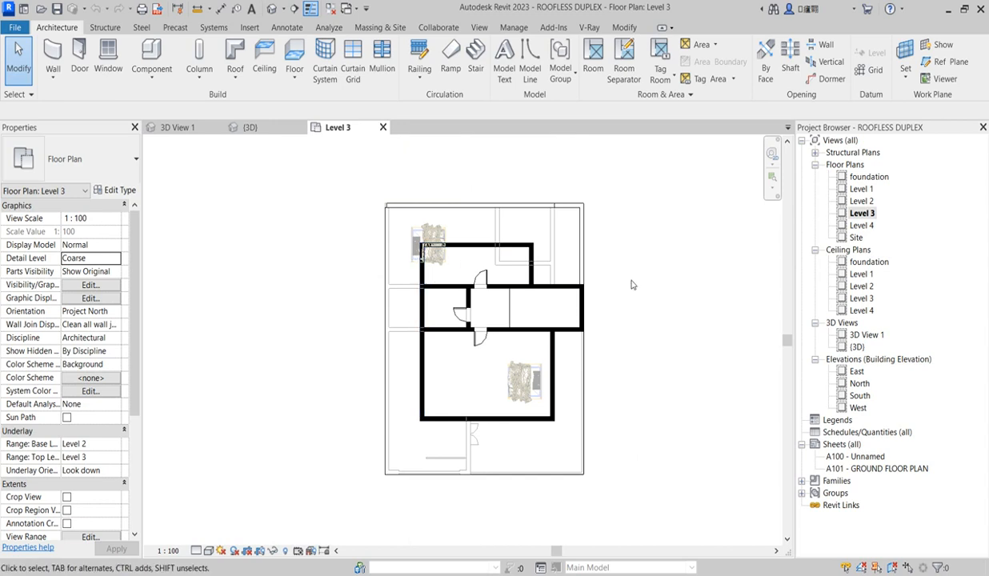
Open the Level 2 floor plan and set its underlay base level to None
double_click(861, 201)
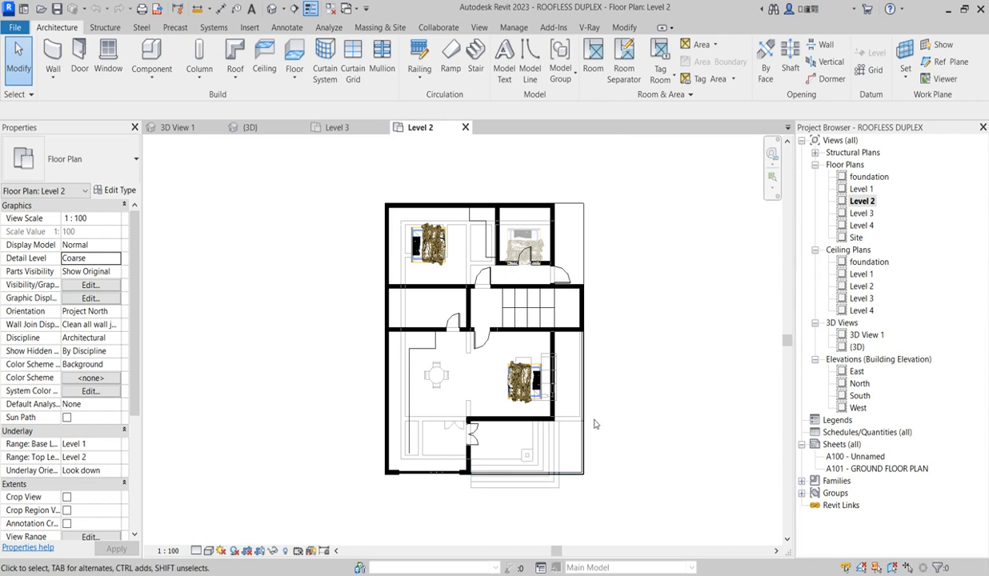
scroll(494, 450, "up", 2)
scroll(432, 445, "up", 1)
scroll(471, 436, "down", 4)
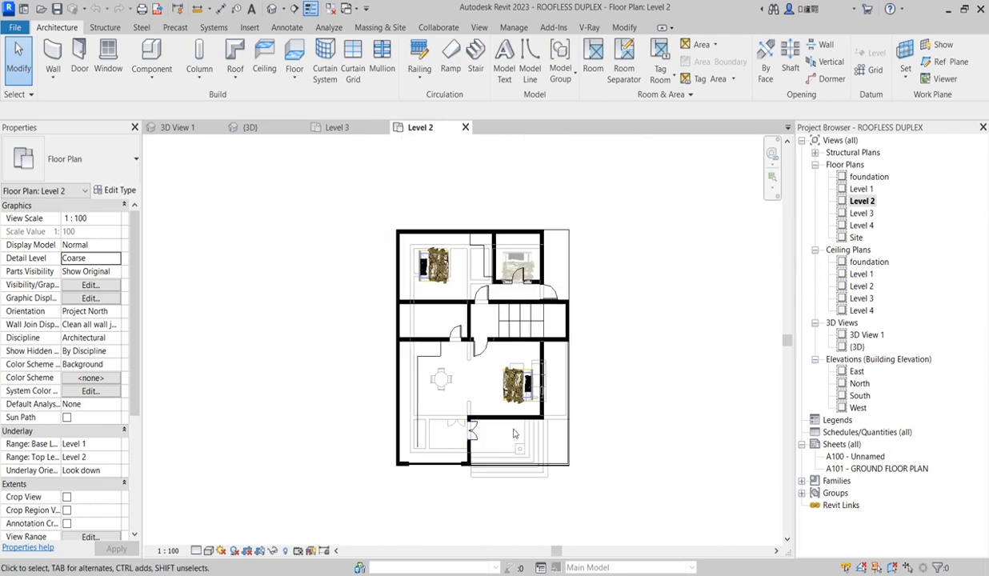
scroll(552, 397, "up", 2)
scroll(547, 420, "up", 2)
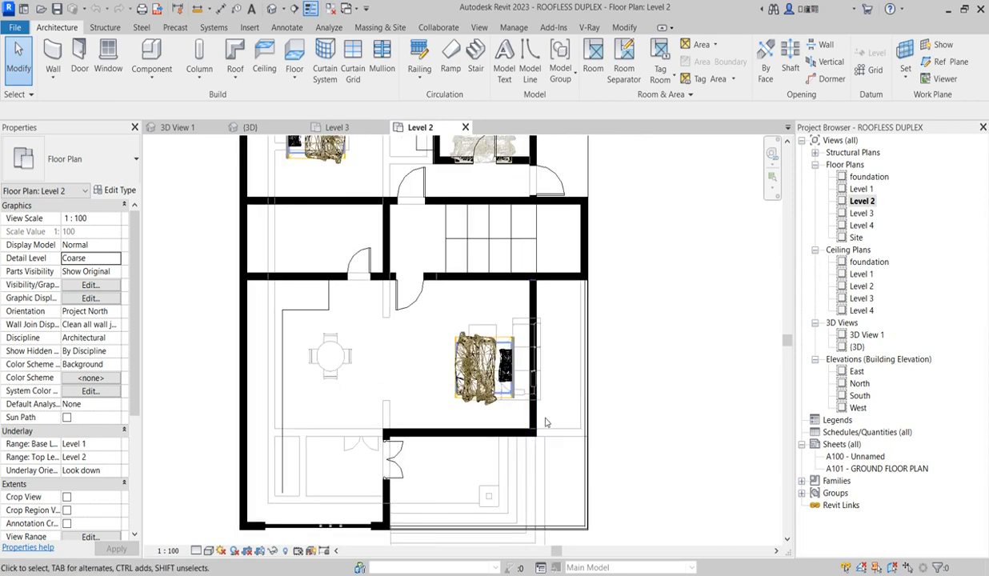
scroll(485, 385, "down", 3)
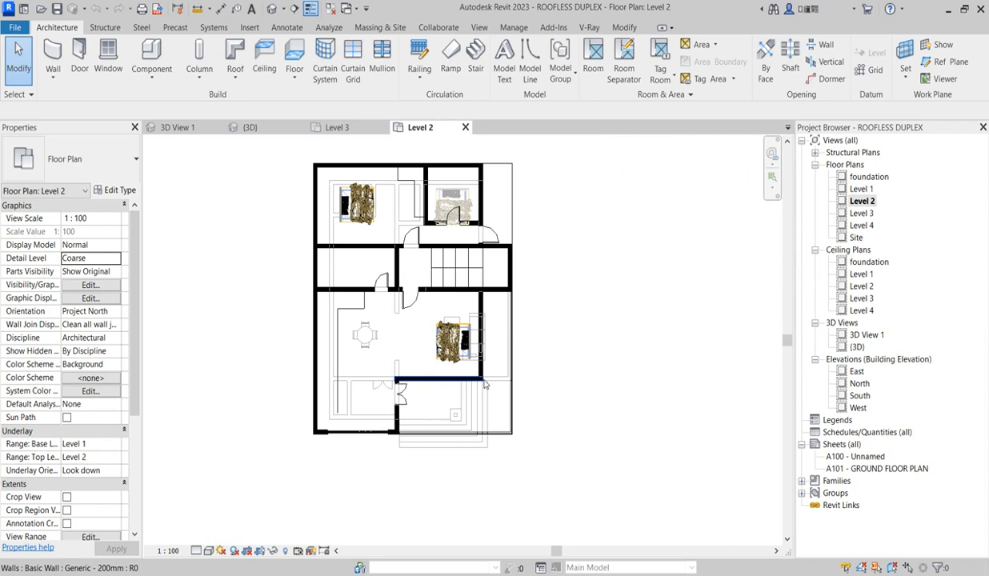
left_click(115, 445)
left_click(107, 457)
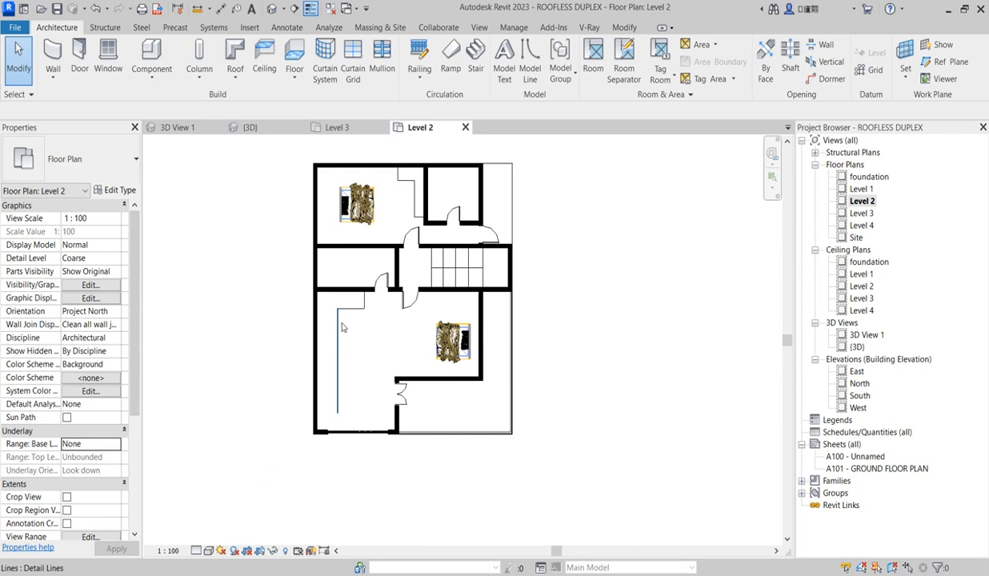
Extend the long vertical detail line in the front room down to the front wall, to a length of 6500
scroll(342, 327, "up", 2)
left_click(335, 348)
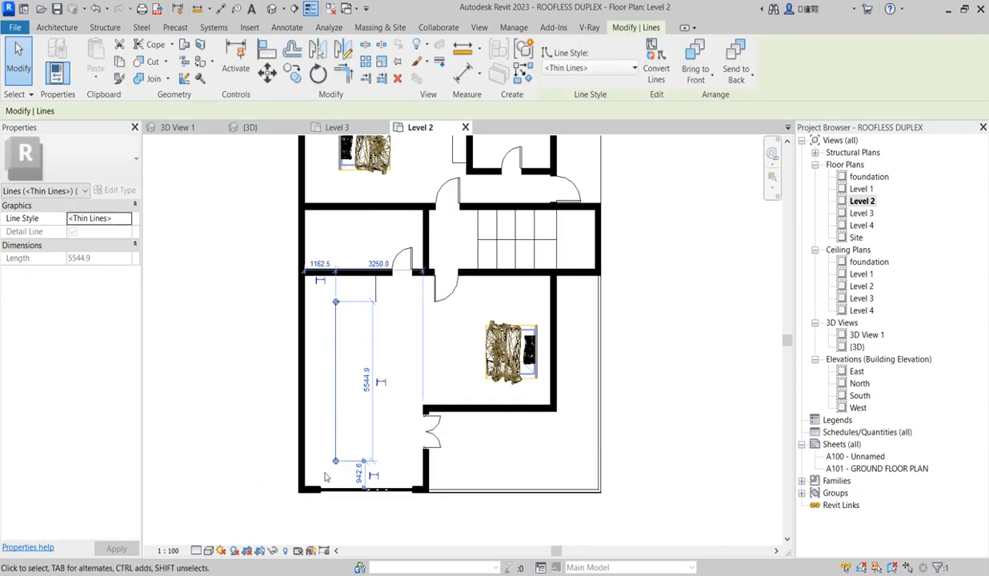
left_click_drag(336, 462, 337, 490)
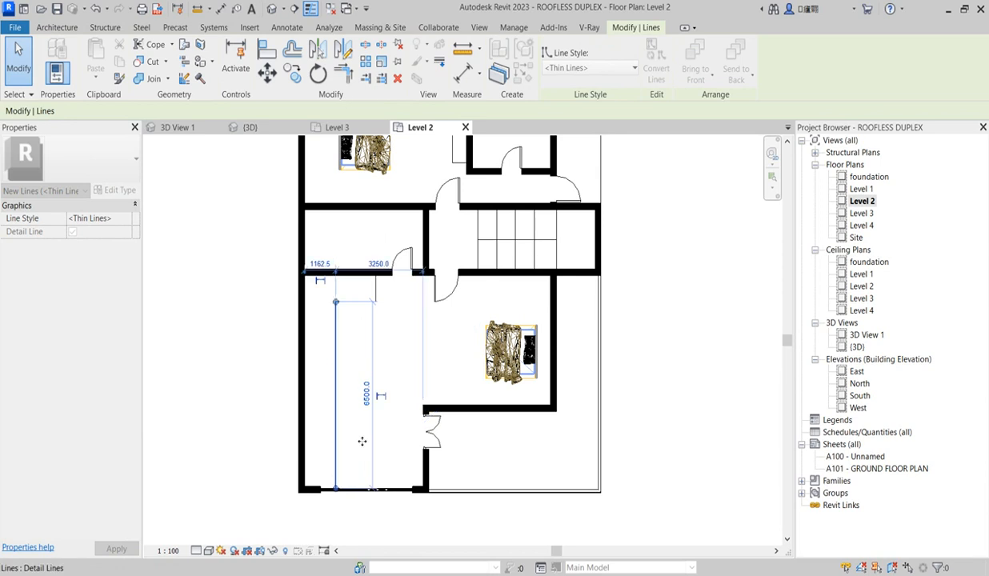
left_click(376, 328)
scroll(356, 374, "down", 2)
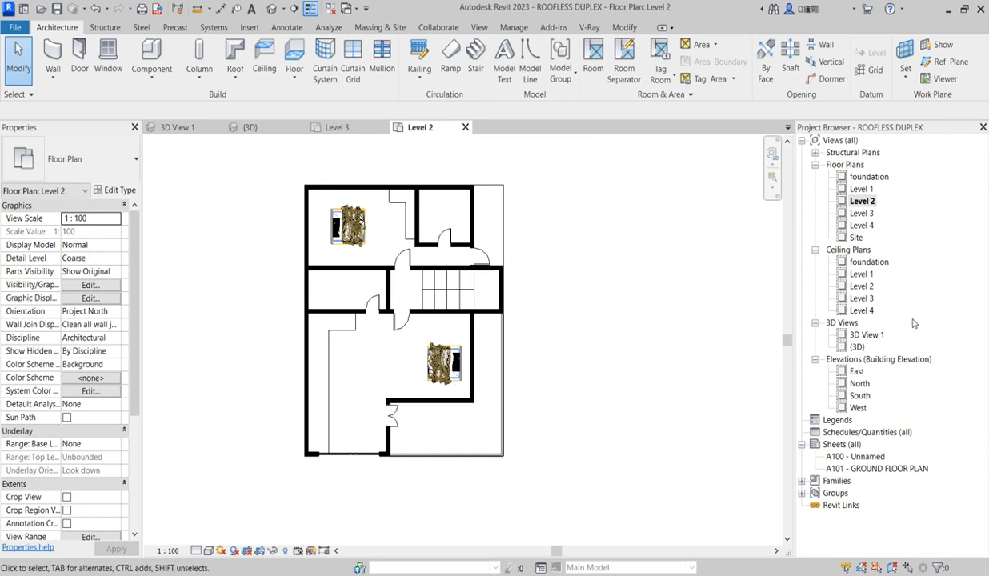
Open the South elevation and examine the ground-floor windows below the balcony
double_click(860, 398)
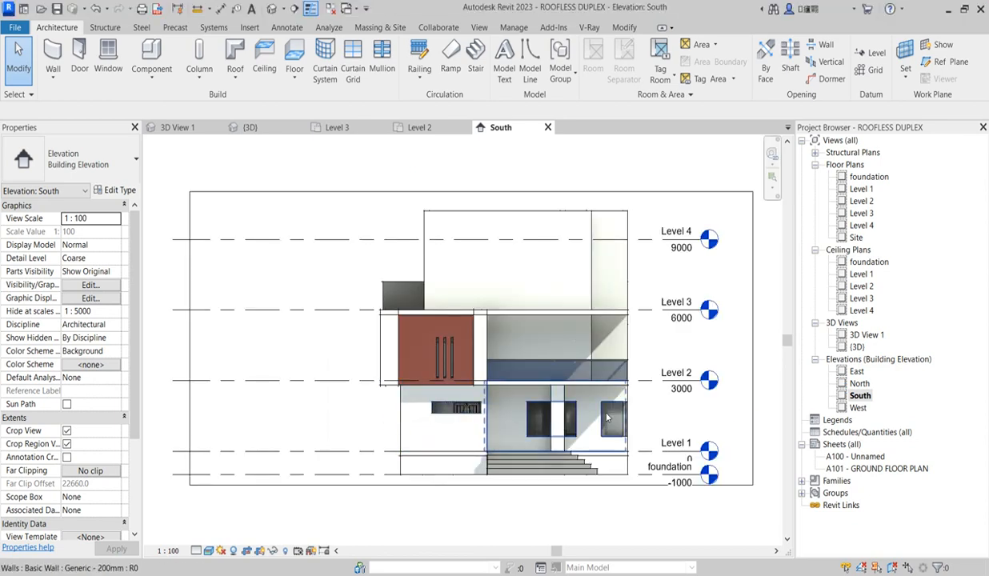
scroll(613, 415, "up", 5)
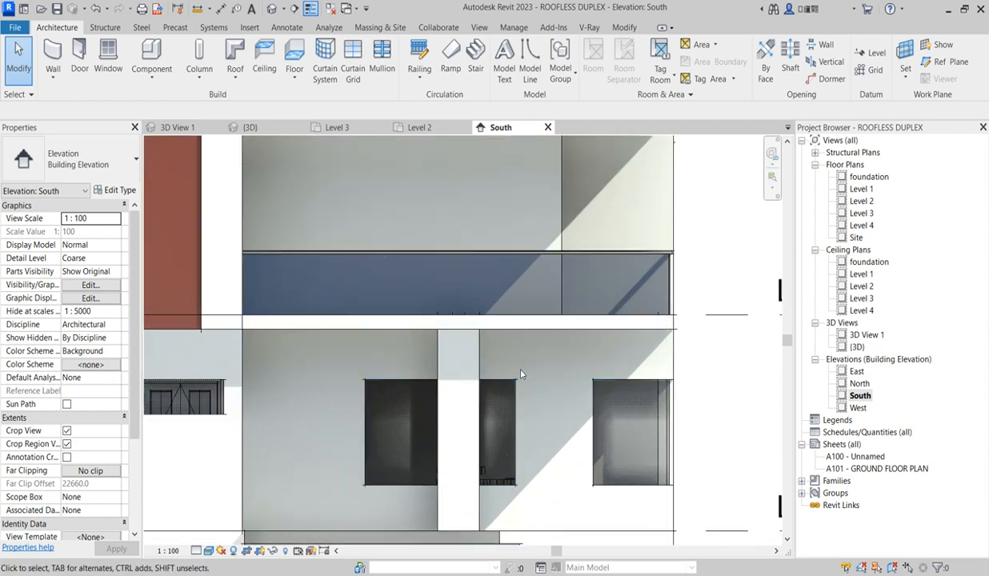
scroll(511, 368, "down", 2)
left_click_drag(383, 368, 618, 389)
scroll(616, 386, "up", 2)
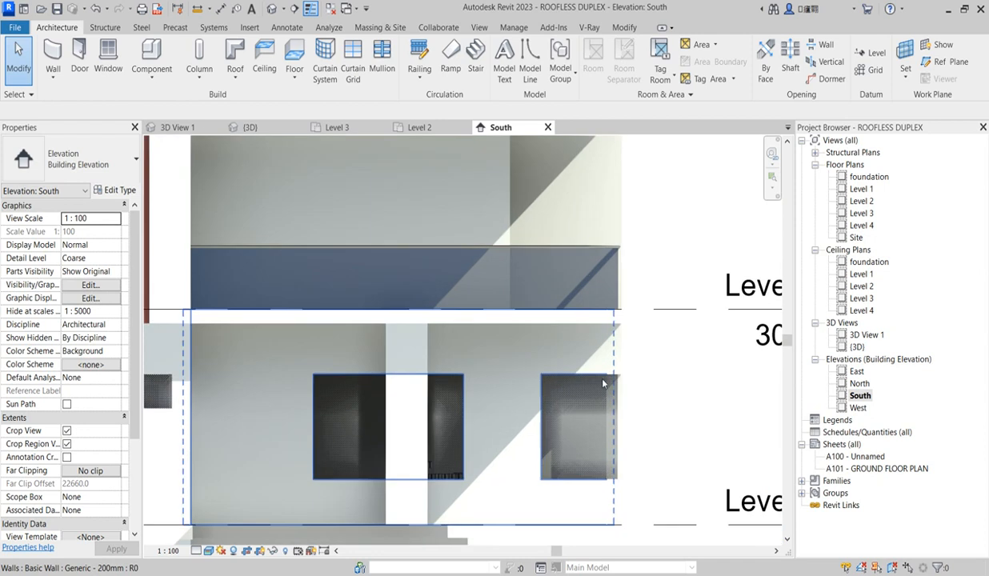
scroll(614, 380, "up", 3)
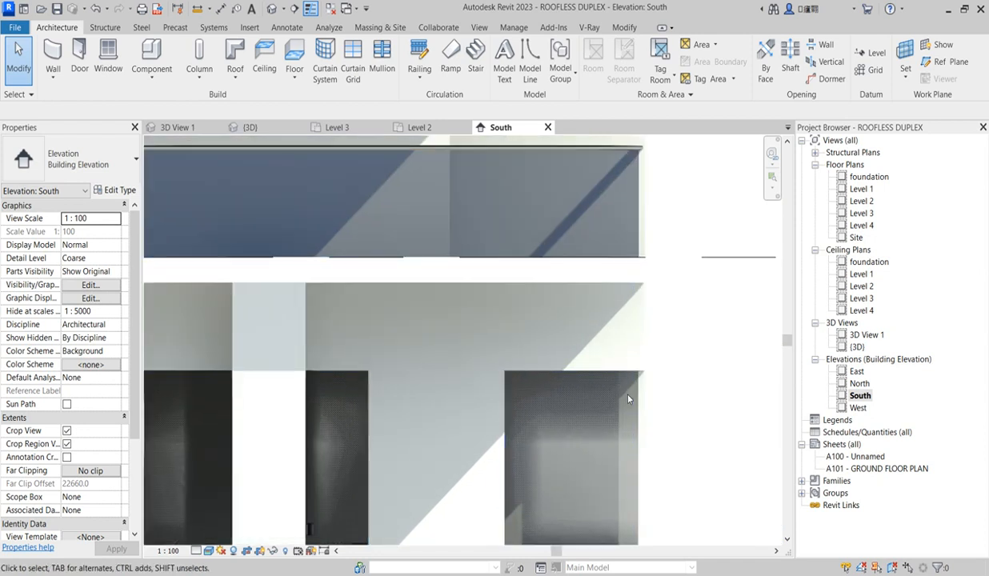
key("Escape")
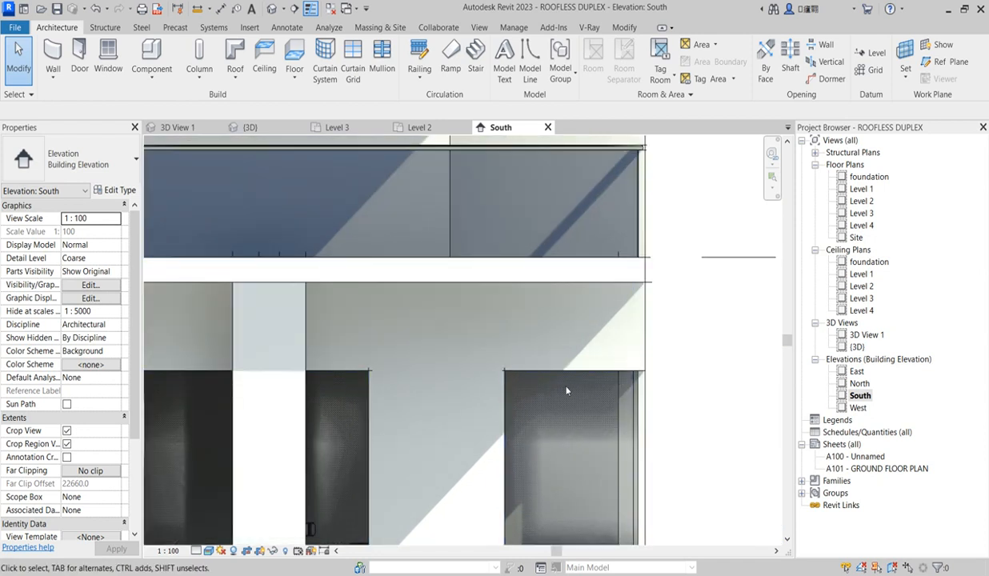
scroll(553, 305, "down", 5)
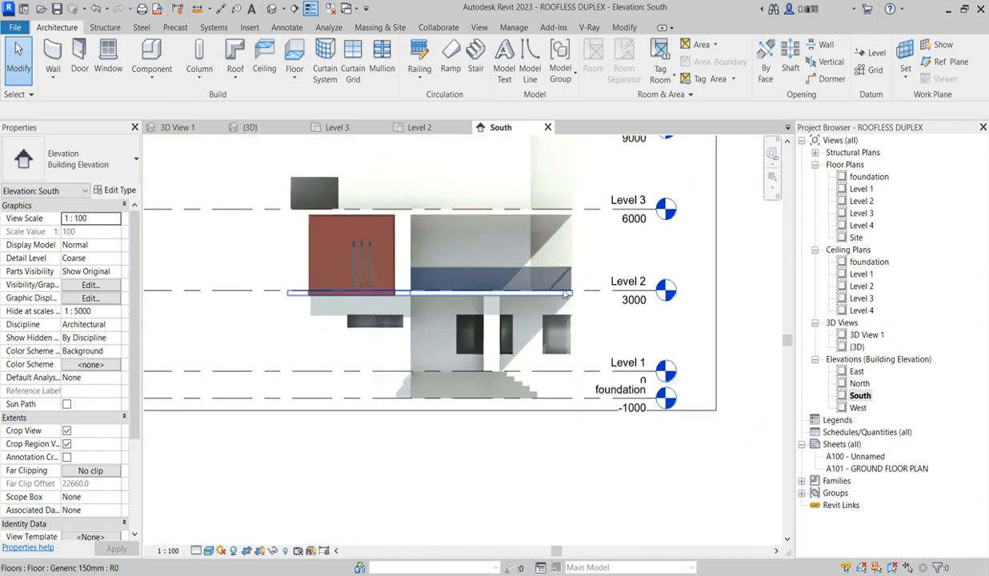
Open the Level 1 floor plan and copy the in-place window model around the living room to the clipboard
double_click(862, 189)
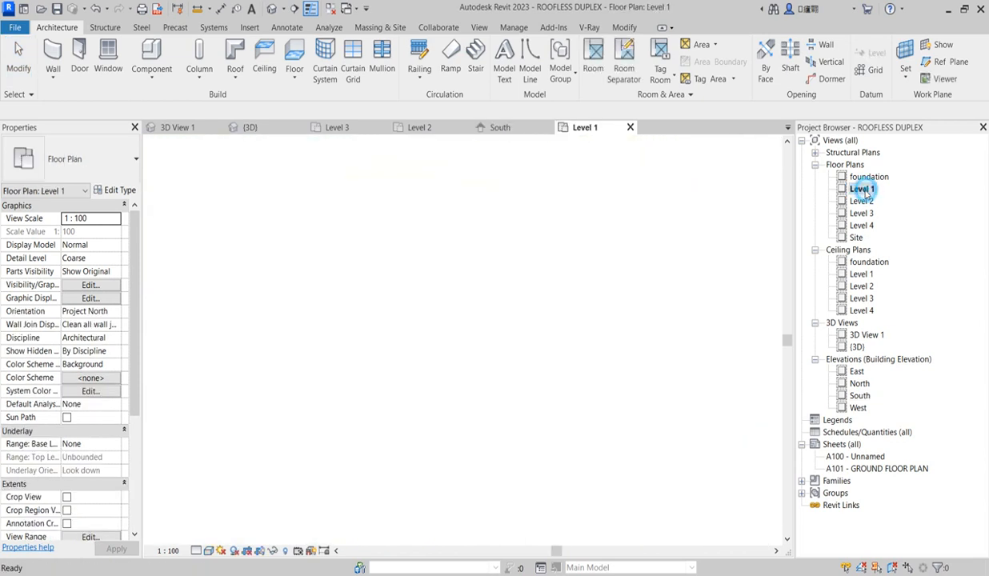
scroll(507, 446, "up", 3)
scroll(507, 446, "up", 3)
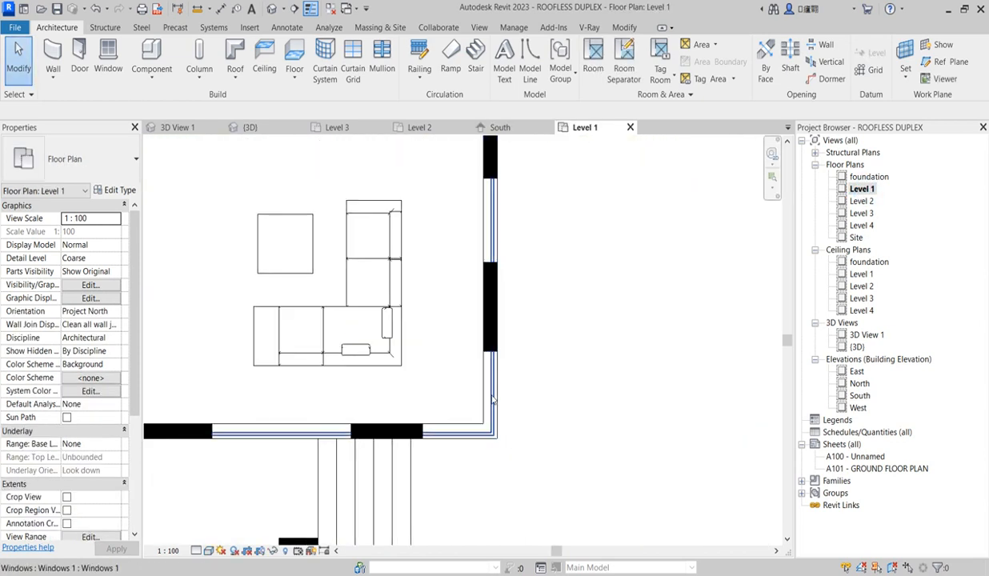
left_click(494, 401)
scroll(494, 401, "down", 3)
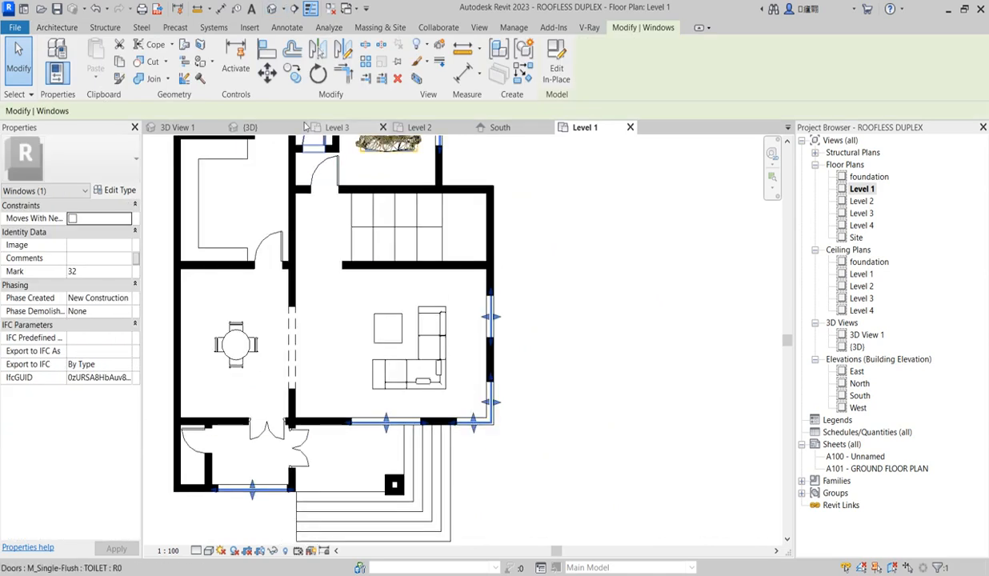
left_click(122, 64)
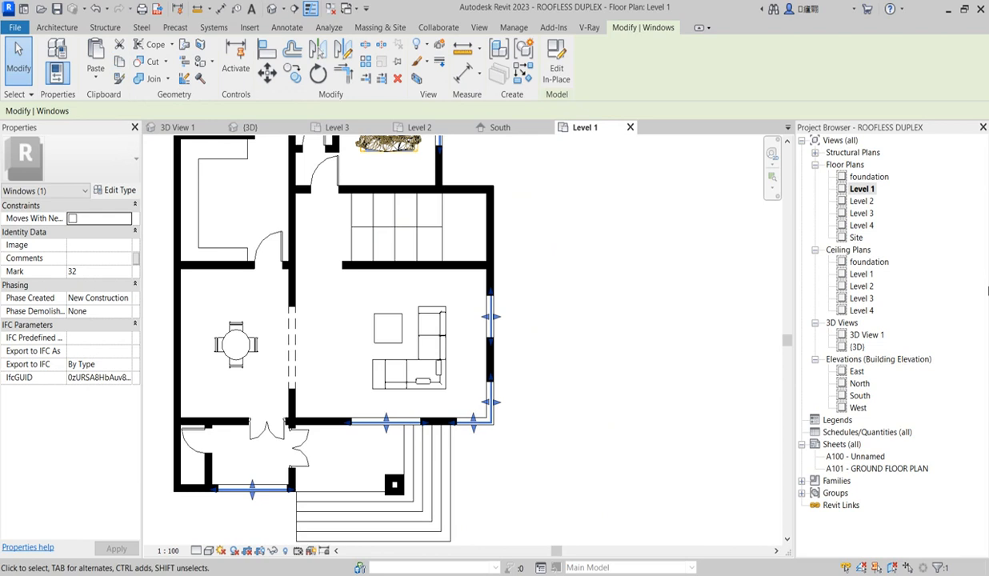
Paste the copied windows into the Level 2 floor plan, aligned to the current view
double_click(861, 201)
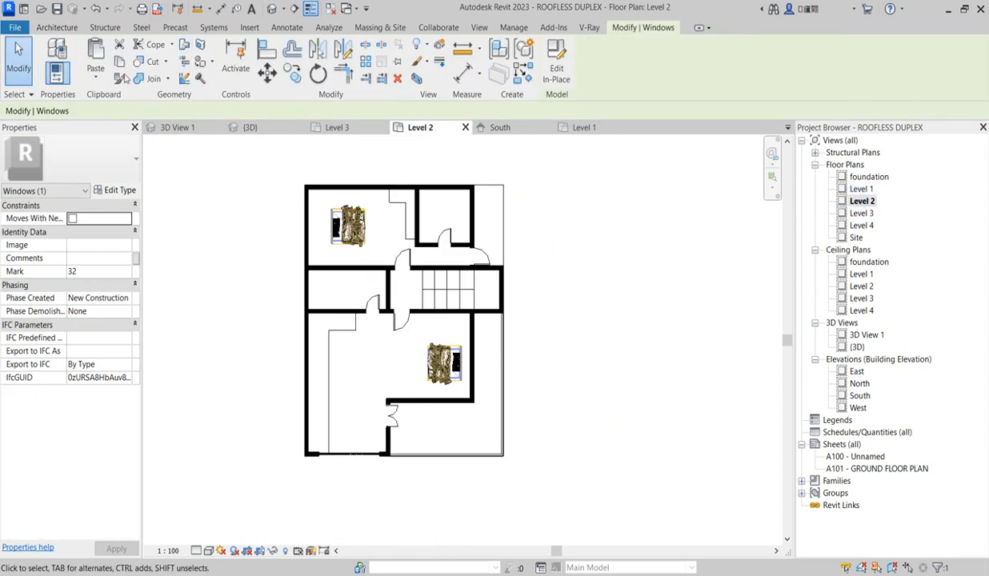
left_click(96, 78)
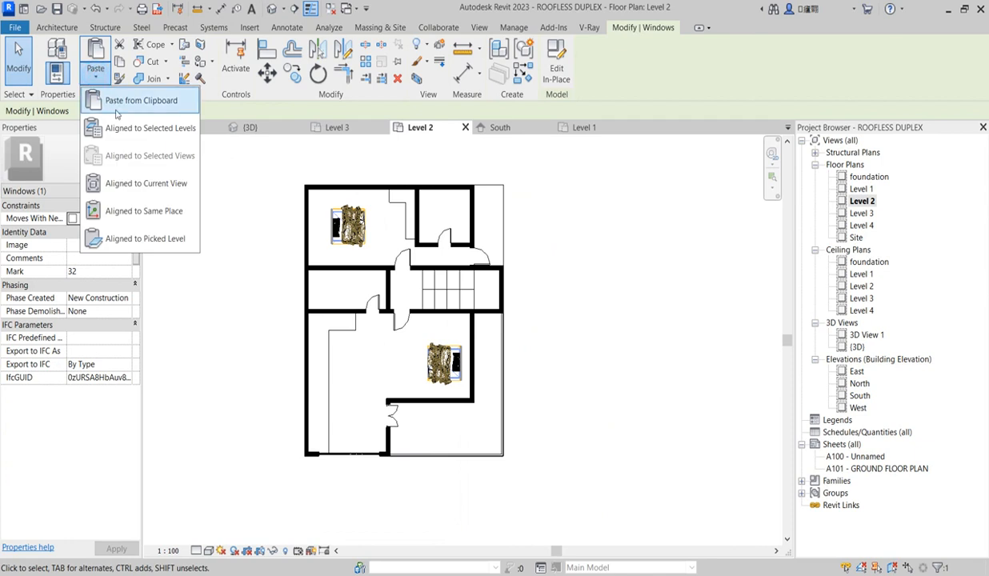
left_click(166, 187)
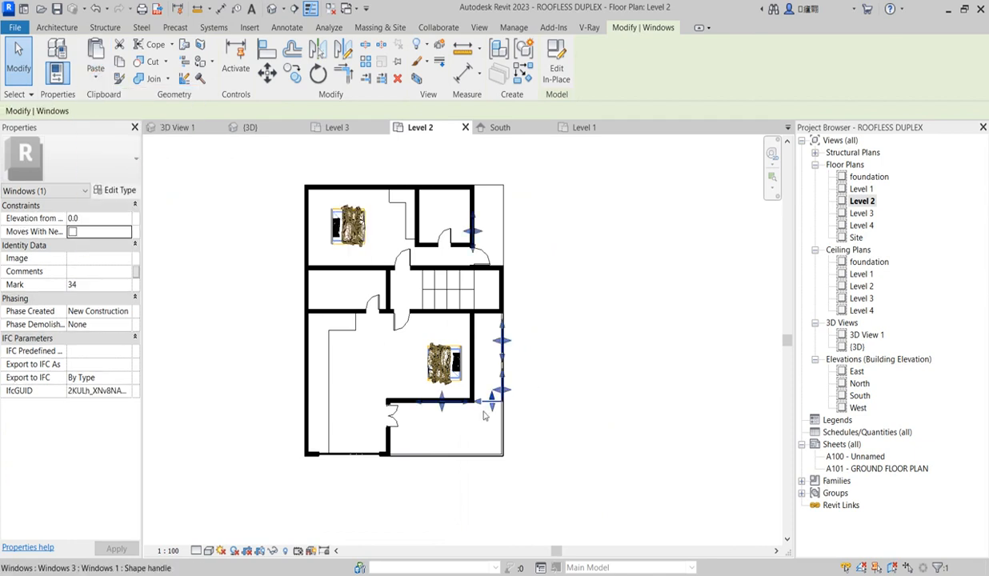
scroll(480, 412, "up", 5)
scroll(479, 417, "up", 2)
scroll(451, 390, "down", 4)
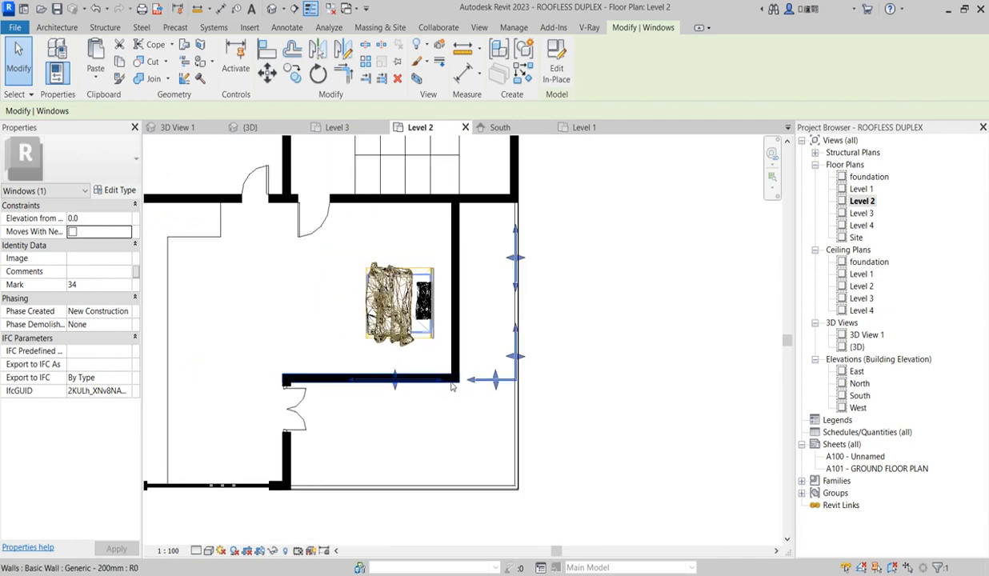
Edit the pasted Level 2 window model in place and open its glass extrusion's sketch for editing
left_click(557, 72)
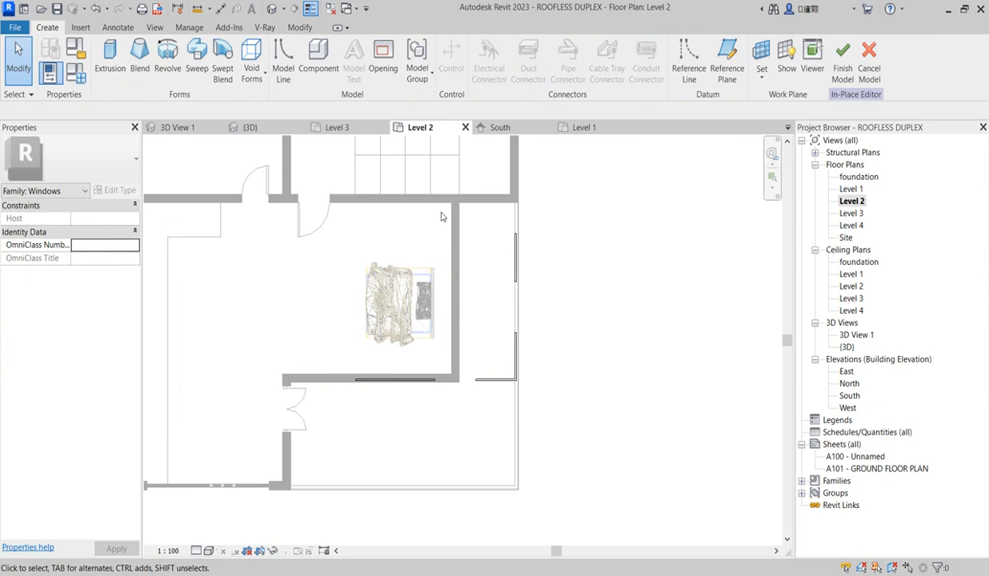
left_click_drag(427, 165, 572, 418)
left_click(516, 379)
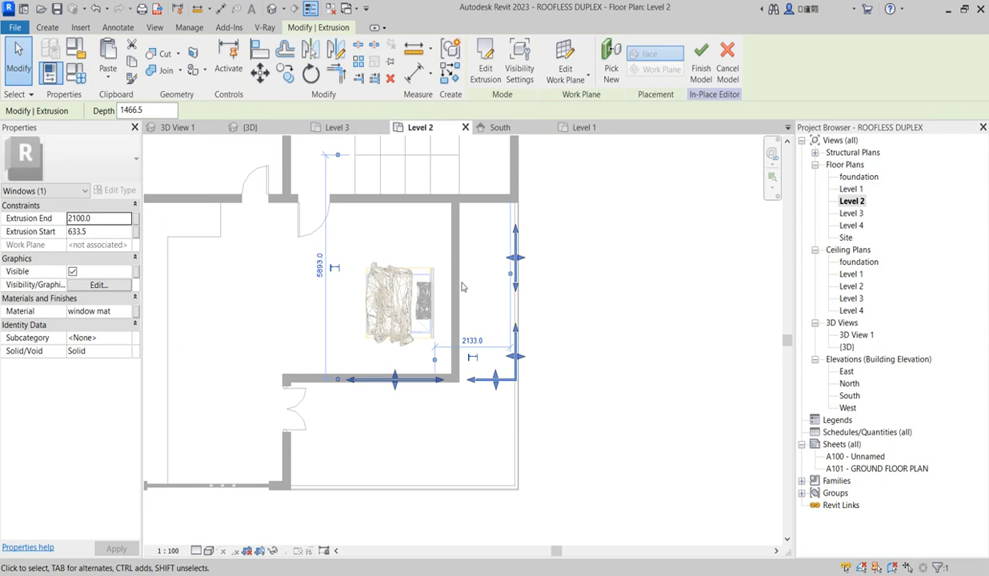
left_click(485, 64)
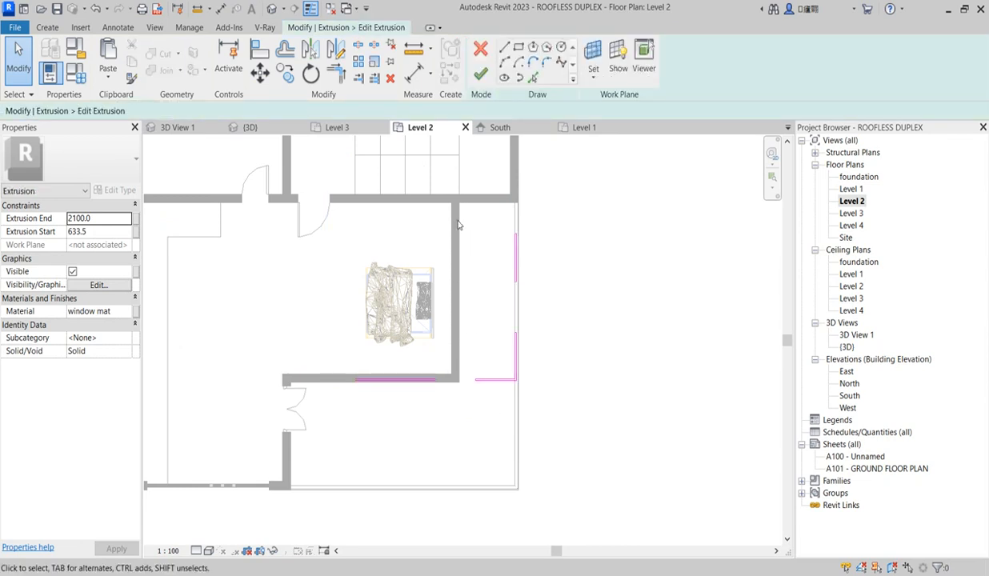
Move the L-shaped corner and adjacent east glass profiles from the balcony edge onto the bedroom's outer wall corner
left_click_drag(430, 198, 532, 390)
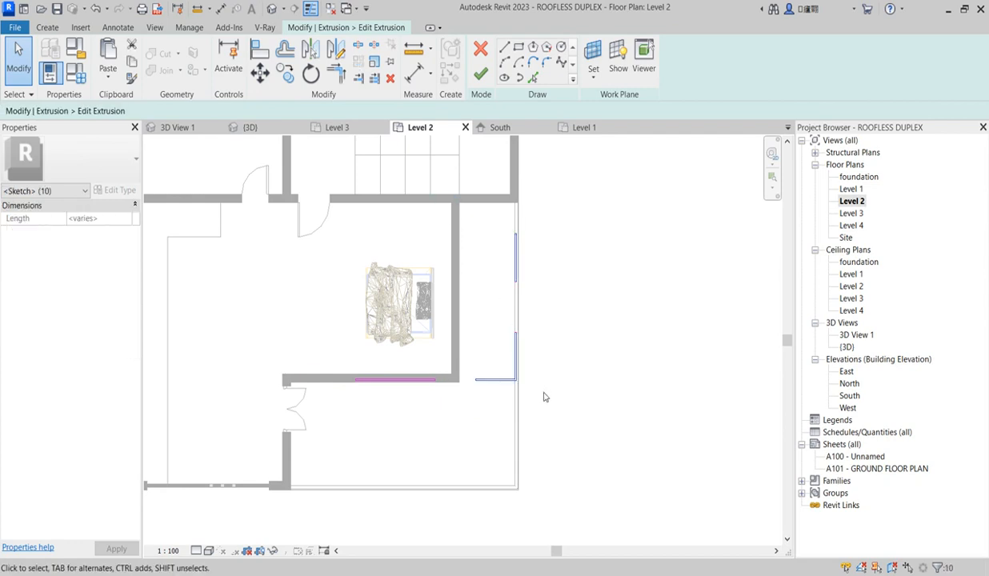
left_click(259, 72)
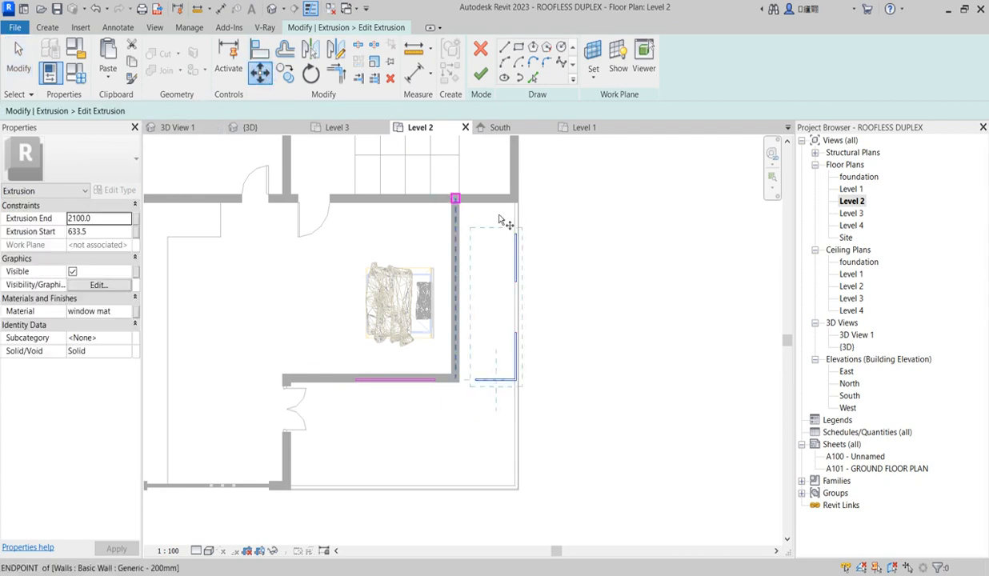
scroll(520, 237, "up", 3)
scroll(453, 490, "down", 2)
scroll(464, 482, "up", 4)
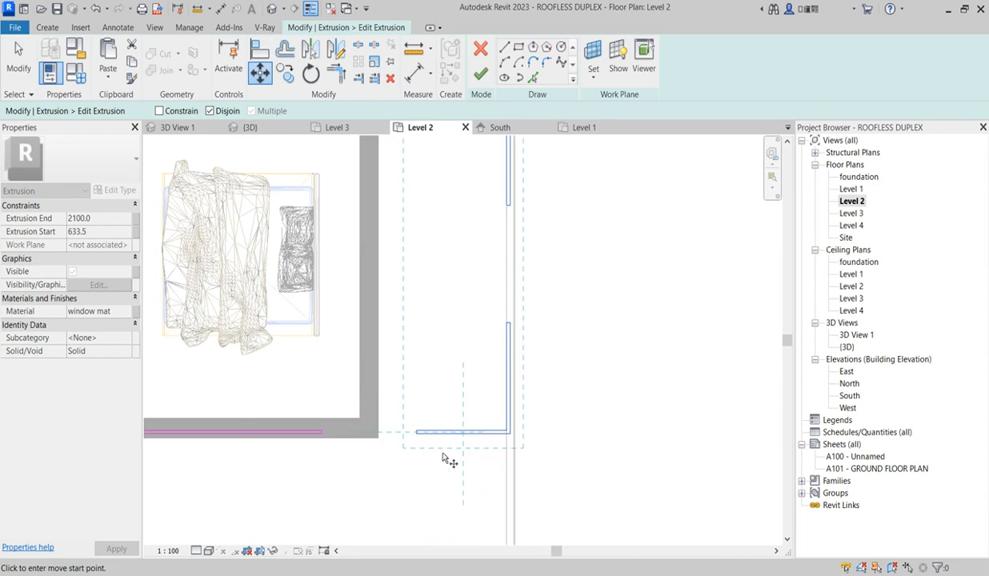
left_click(567, 421)
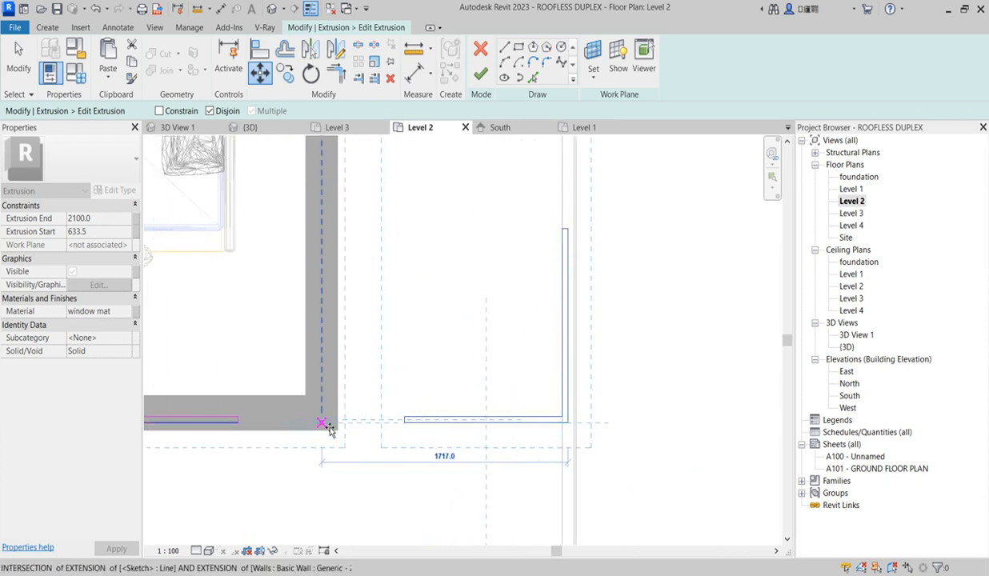
scroll(329, 430, "up", 2)
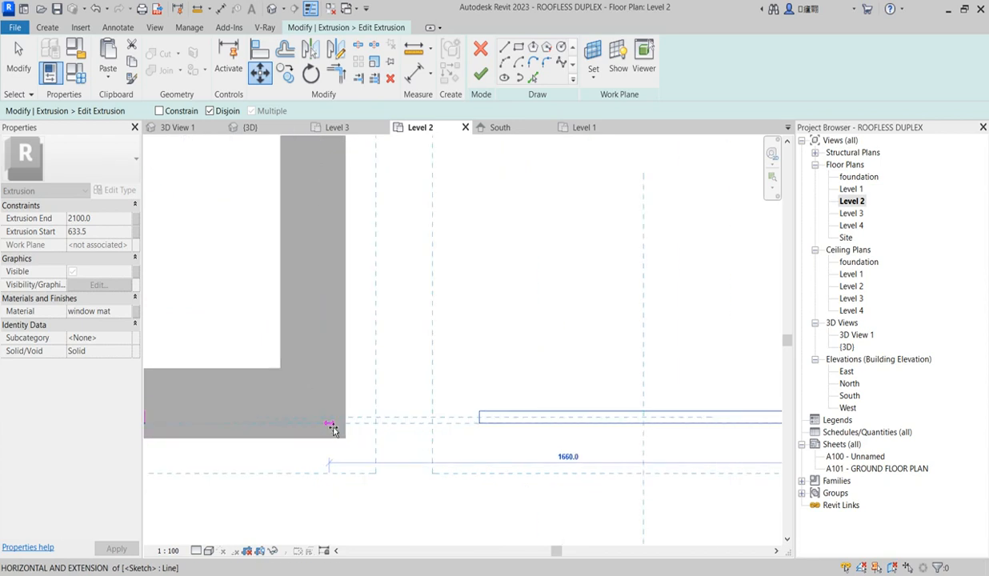
left_click(332, 426)
scroll(530, 410, "down", 4)
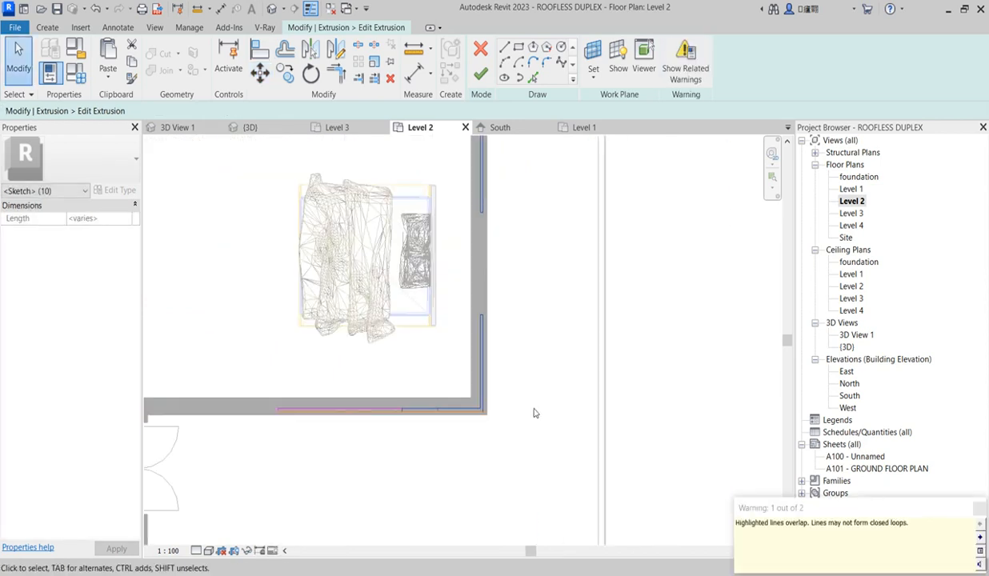
Shift the short end line of the corner glass profile toward the wall corner, leaving a 175 mm gap to the neighbouring south profile
scroll(421, 410, "up", 3)
left_click_drag(323, 362, 383, 478)
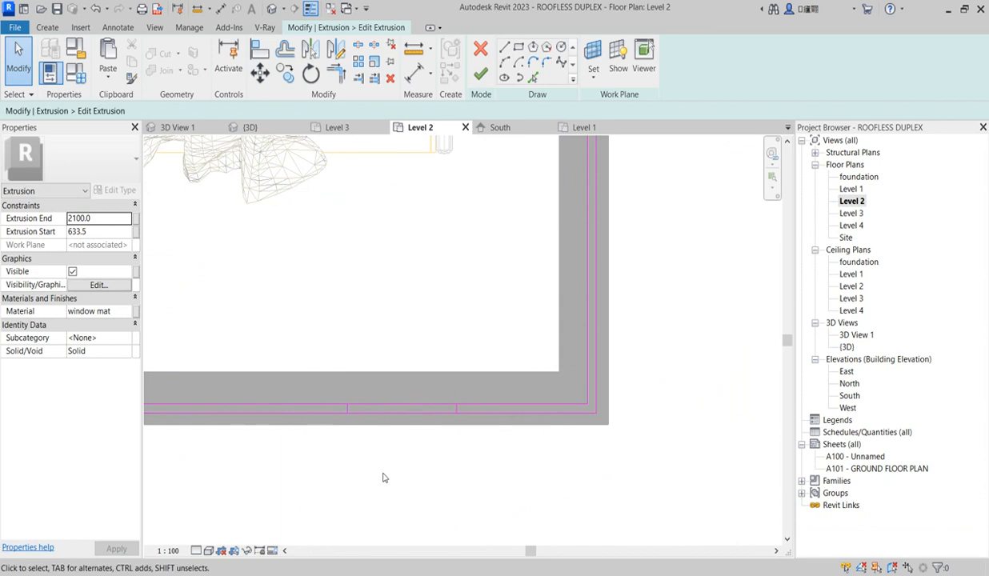
mouse_move(329, 357)
left_mouse_down()
mouse_move(344, 442)
mouse_move(372, 454)
left_mouse_up()
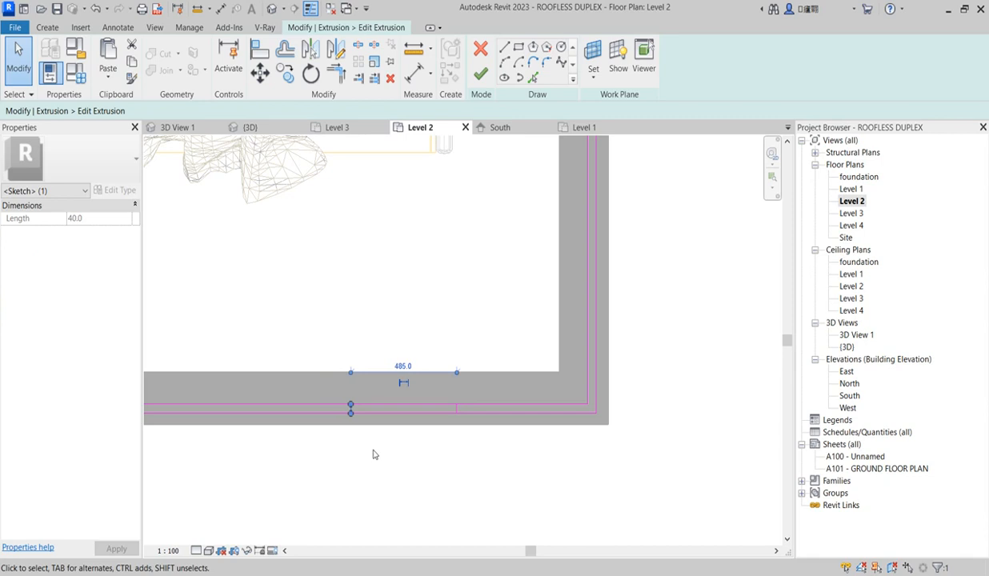
key("Right")
key("Right")
key("Right")
key("Right")
key("Right")
key("Right")
key("Right")
key("Right")
key("Right")
key("Right")
key("Right")
key("Right")
key("Right")
key("Right")
key("Right")
key("Right")
key("Right")
key("Right")
key("Right")
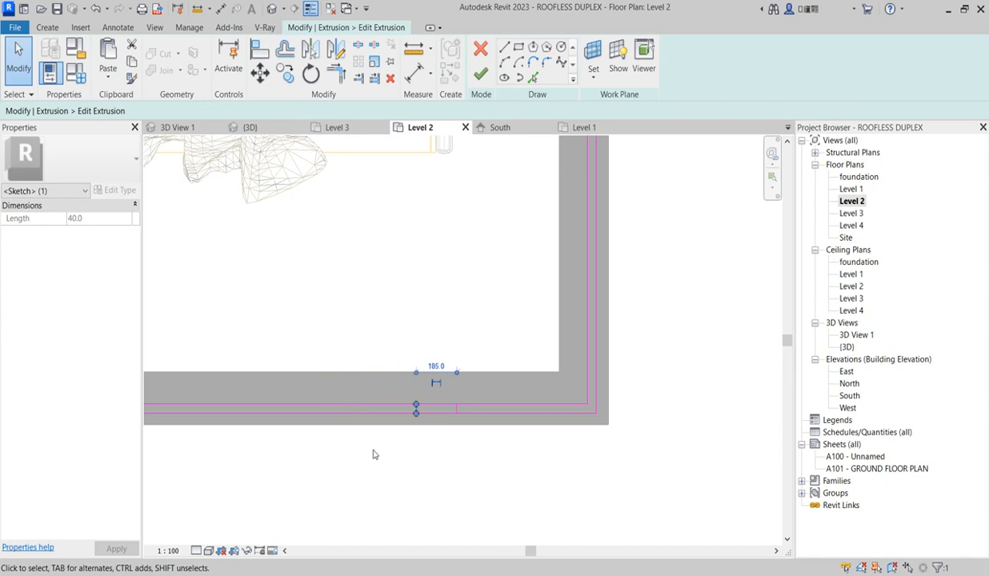
key("Right")
key("Right")
key("Right")
key("Right")
key("Right")
key("Right")
key("Right")
key("Right")
key("Right")
key("Right")
key("Right")
key("Right")
key("Right")
key("Right")
key("Right")
key("Right")
key("Right")
key("Right")
key("Right")
key("Right")
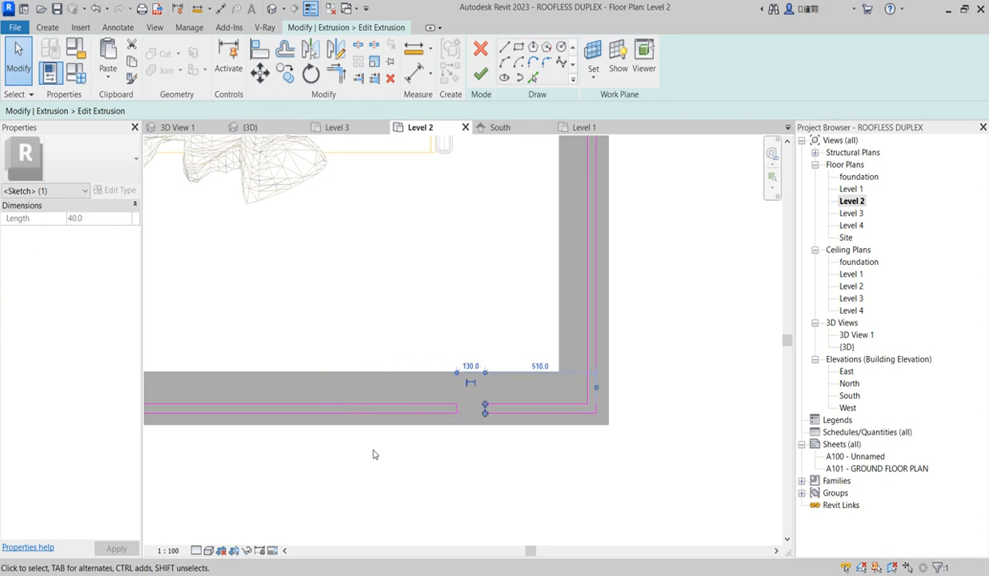
key("Right")
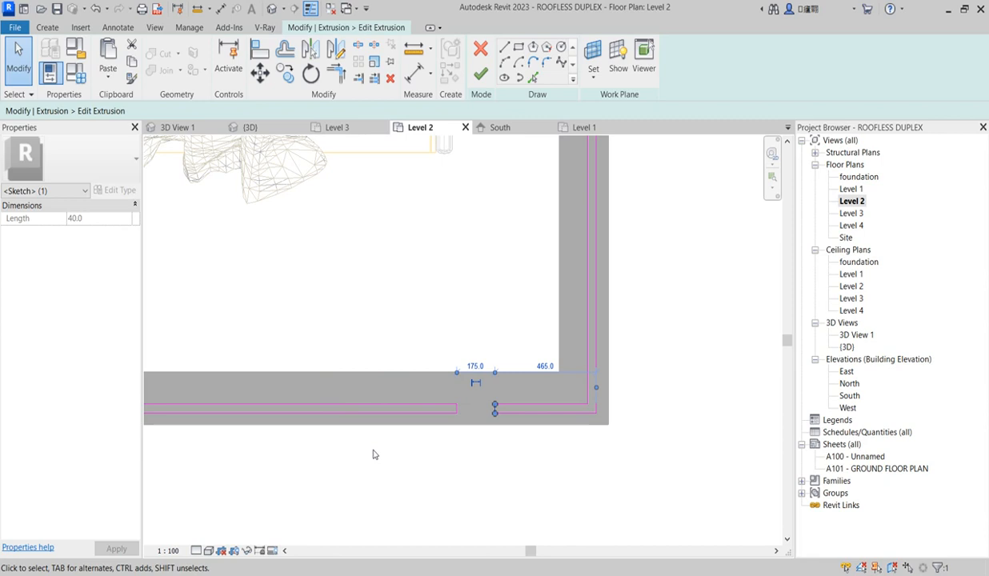
left_click(499, 473)
Delete the glass profile on the east wall of the small room beside the northern bedroom
scroll(436, 431, "down", 6)
scroll(492, 255, "up", 2)
scroll(475, 309, "down", 2)
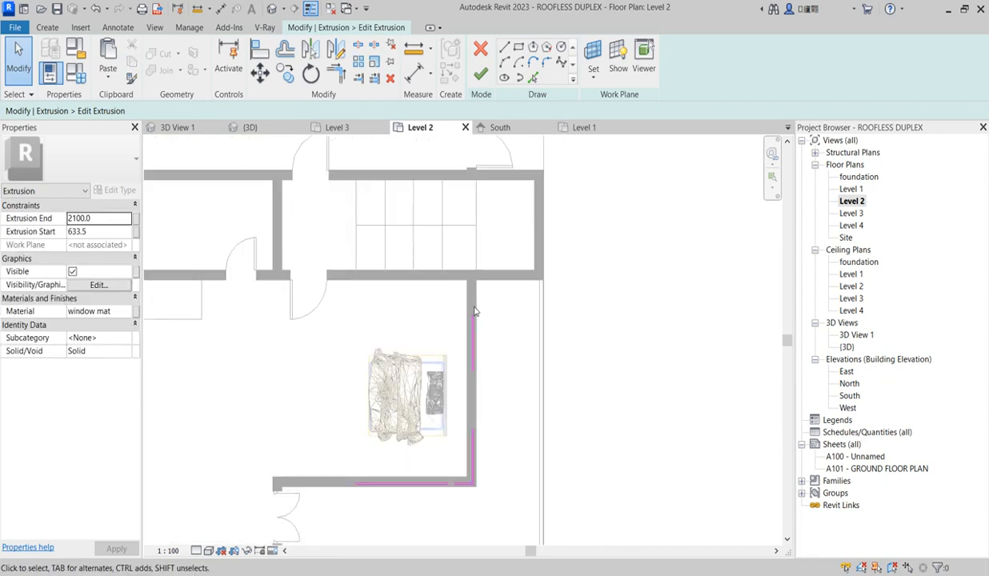
scroll(474, 308, "down", 4)
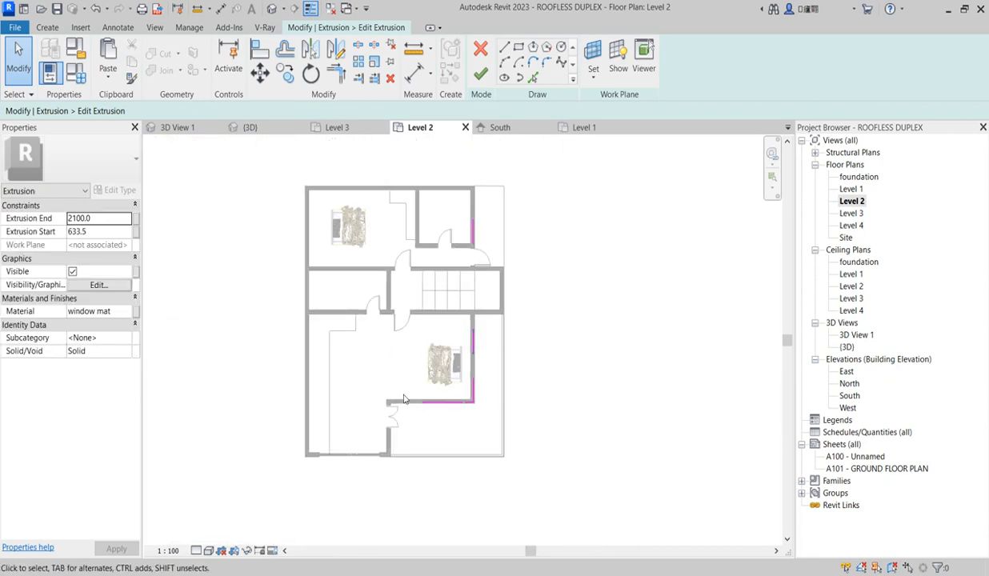
scroll(484, 256, "up", 2)
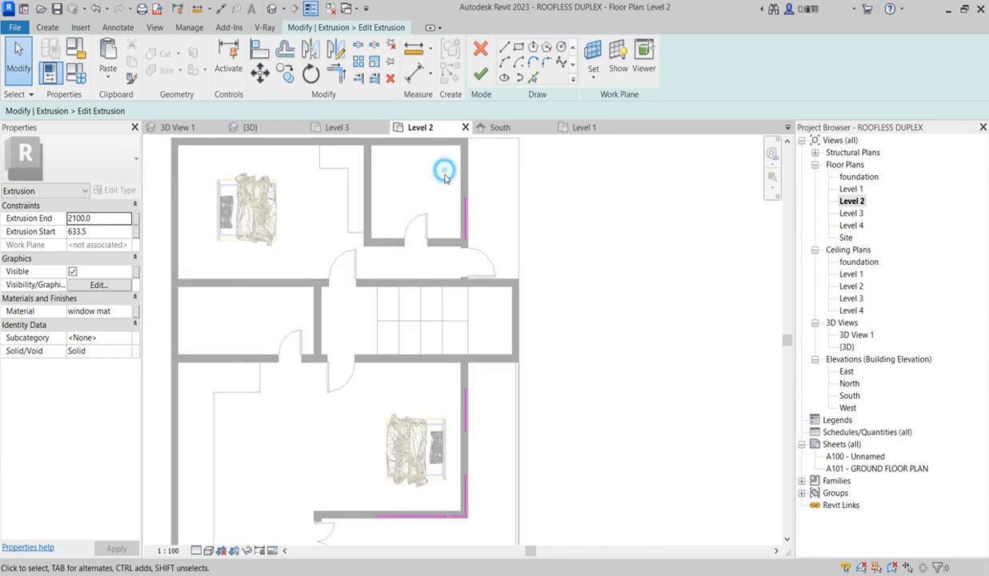
left_click(487, 261)
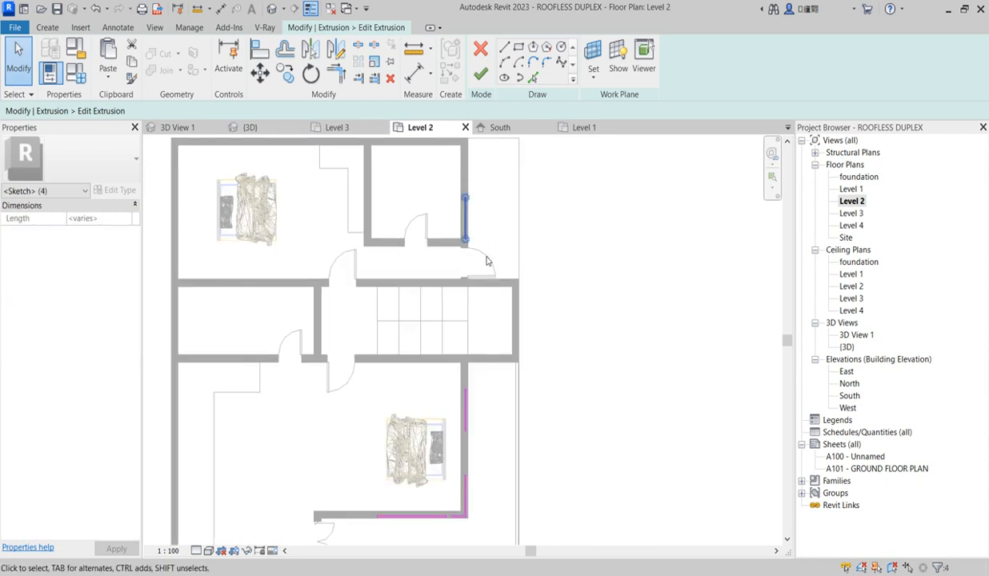
key("Escape")
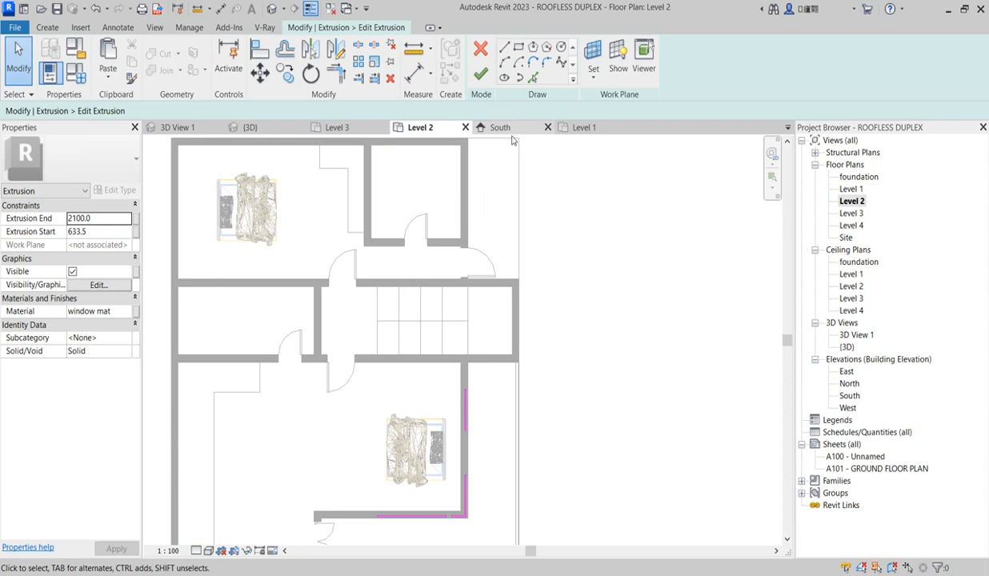
Finish the glass extrusion sketch and the in-place window model
scroll(465, 289, "down", 2)
scroll(359, 296, "up", 1)
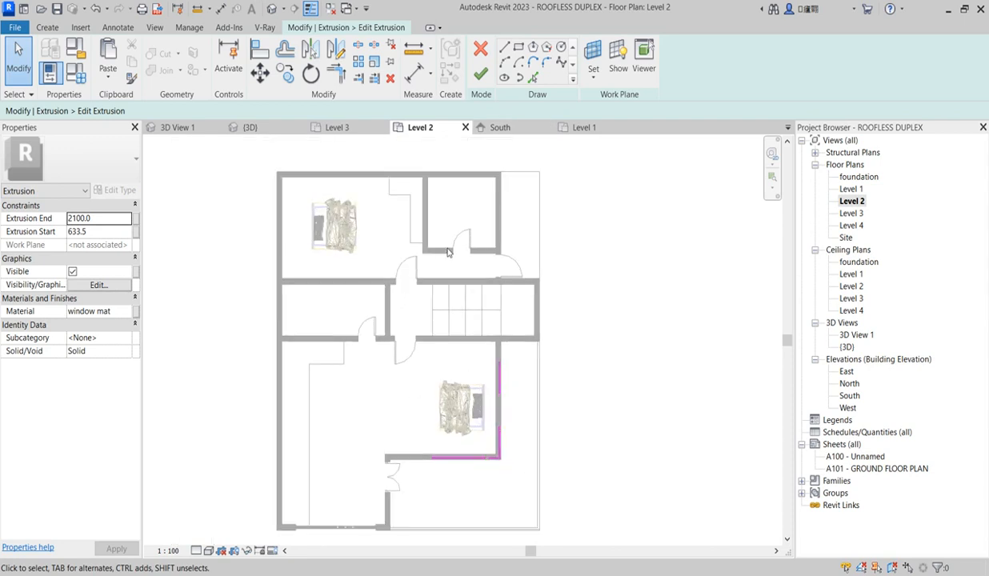
scroll(493, 209, "down", 2)
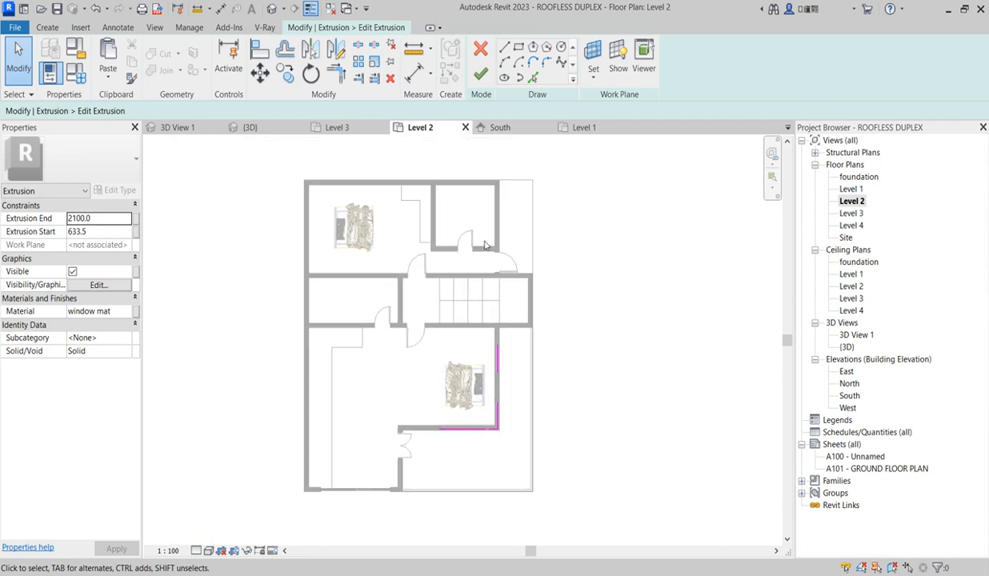
scroll(489, 235, "up", 2)
scroll(490, 238, "up", 1)
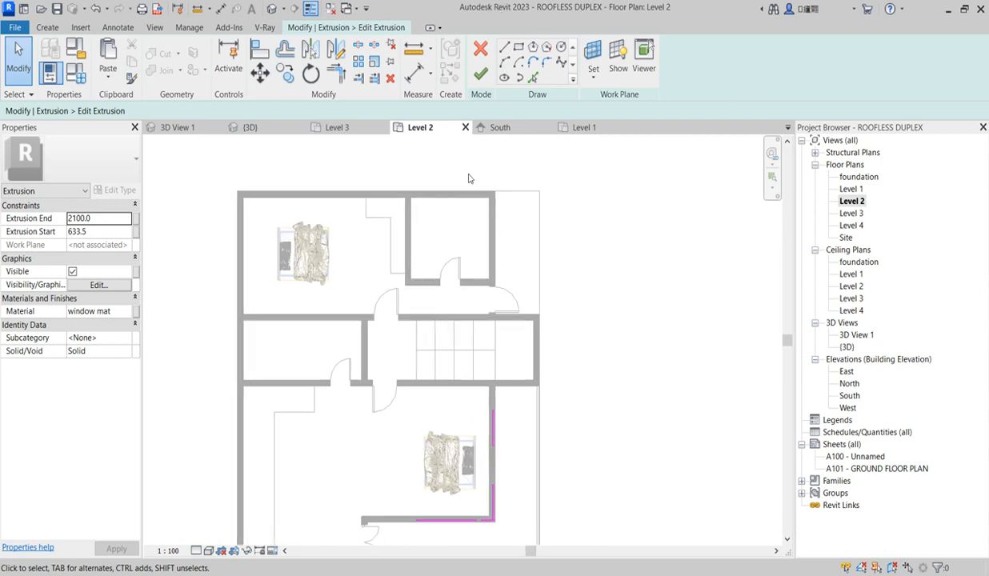
left_click(480, 74)
scroll(490, 245, "down", 2)
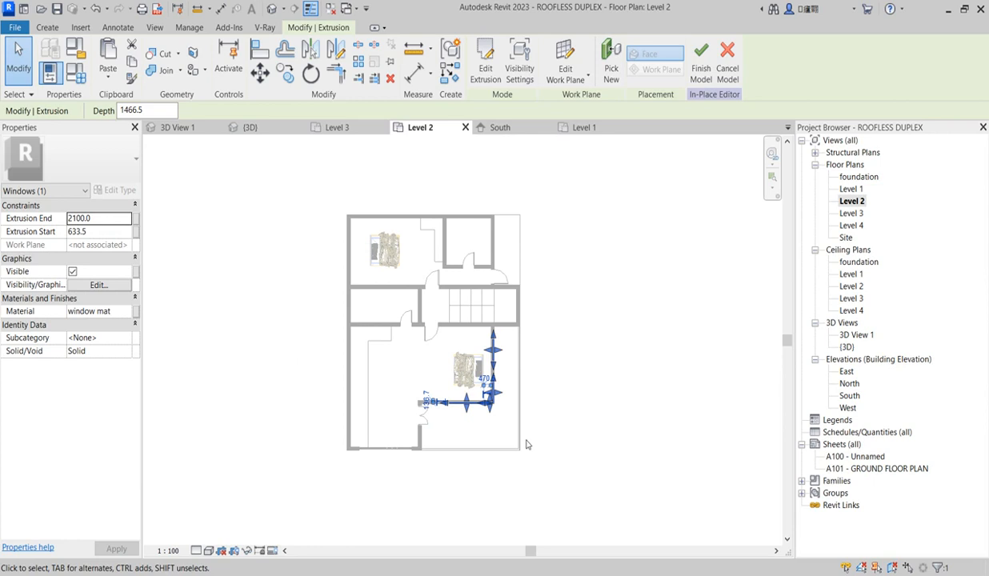
left_click(552, 222)
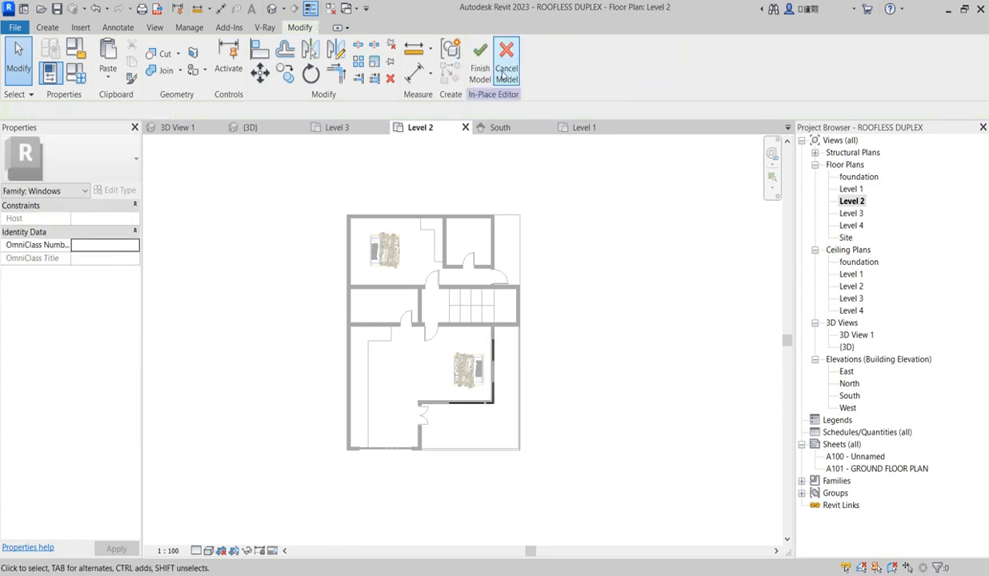
left_click(478, 66)
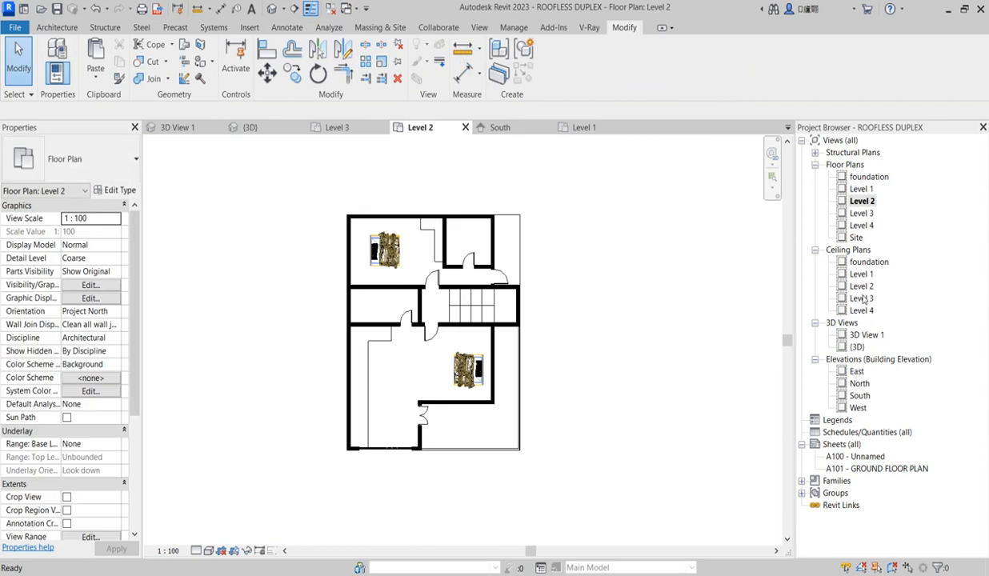
From the East elevation, open the Level 2 bedroom's south wall for profile editing in the South elevation
double_click(859, 385)
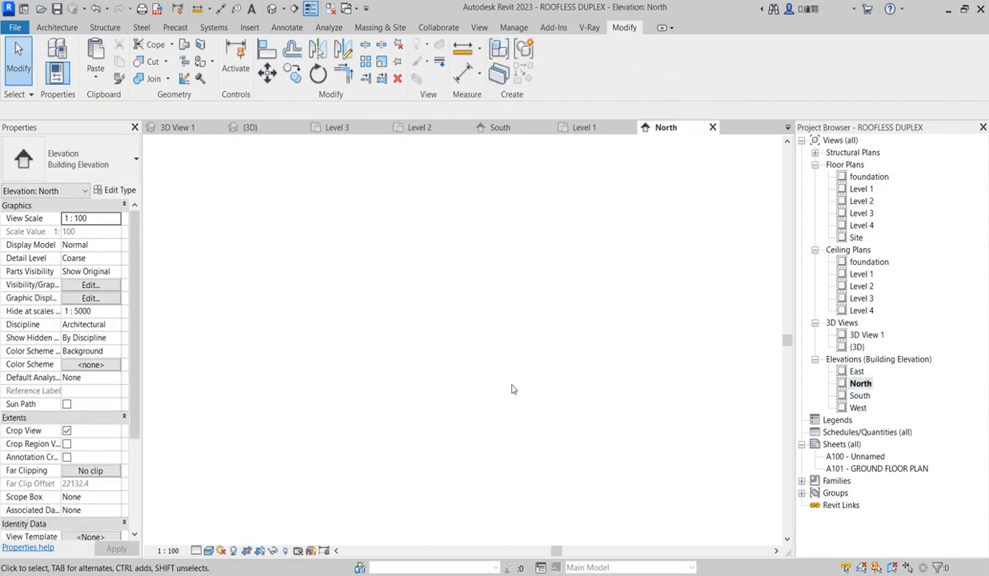
double_click(859, 396)
double_click(858, 407)
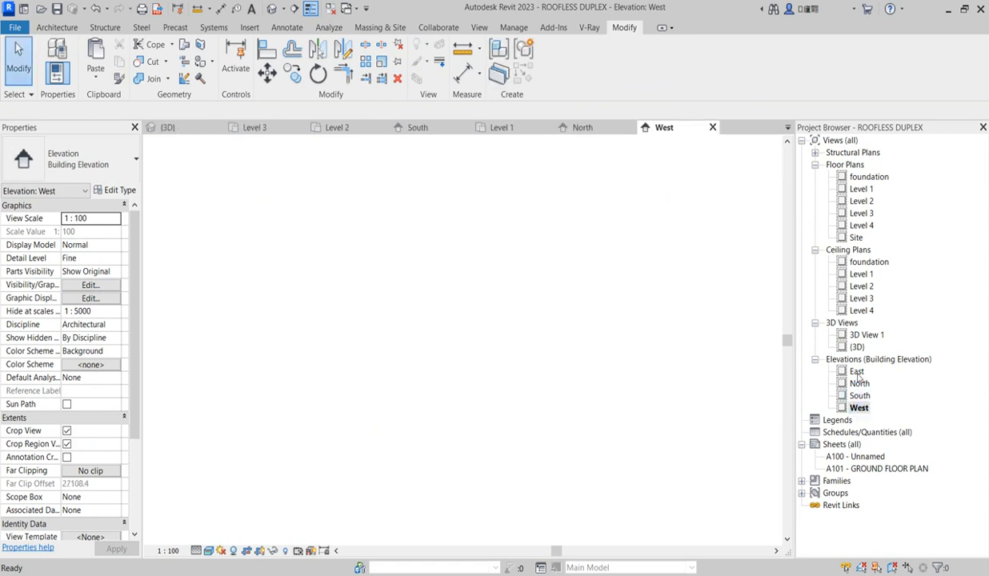
double_click(856, 371)
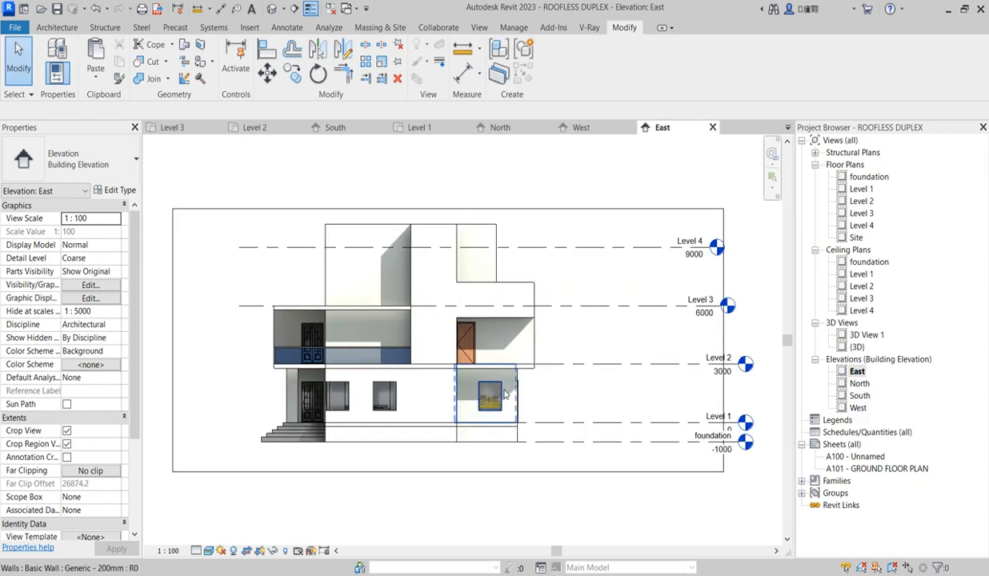
left_click(330, 325)
scroll(336, 344, "up", 2)
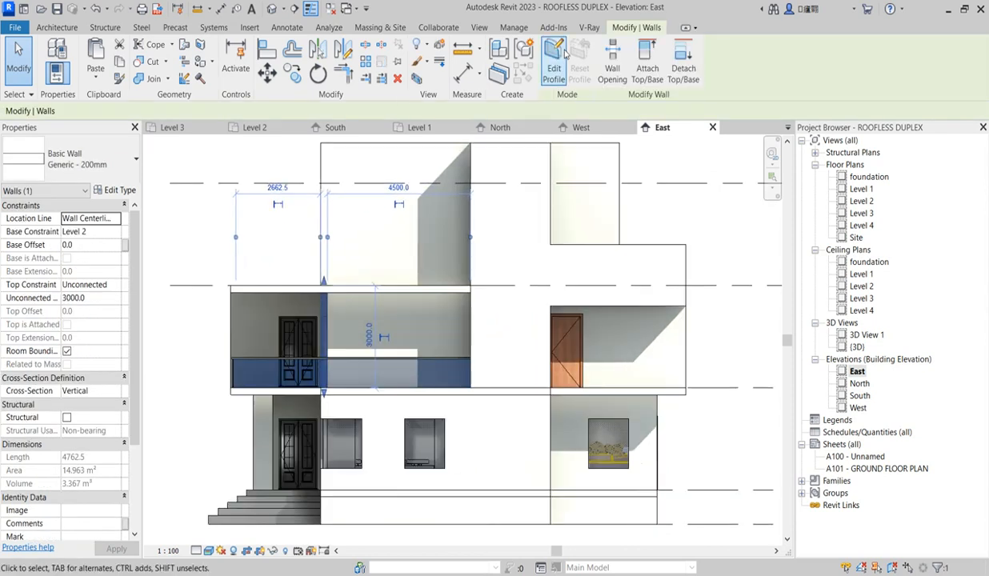
left_click(554, 62)
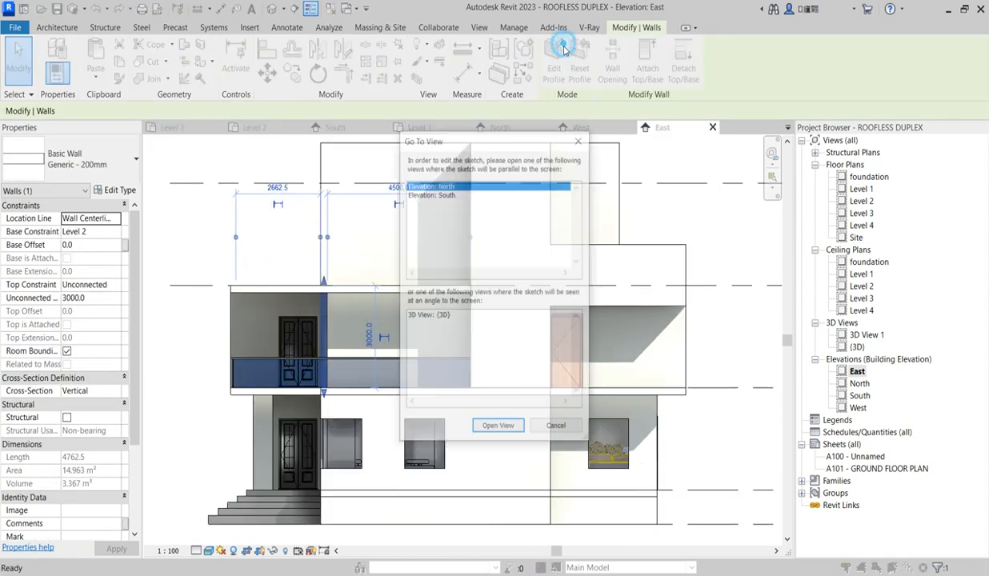
left_click(453, 196)
left_click(500, 429)
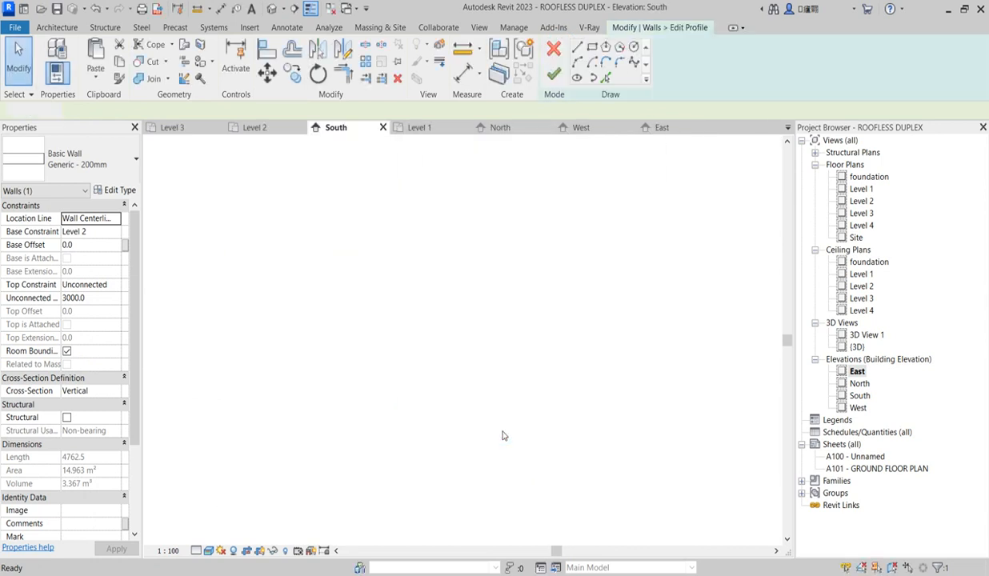
Draw a rectangular opening in the wall profile around the wide bedroom window behind the balcony railing
scroll(499, 239, "up", 4)
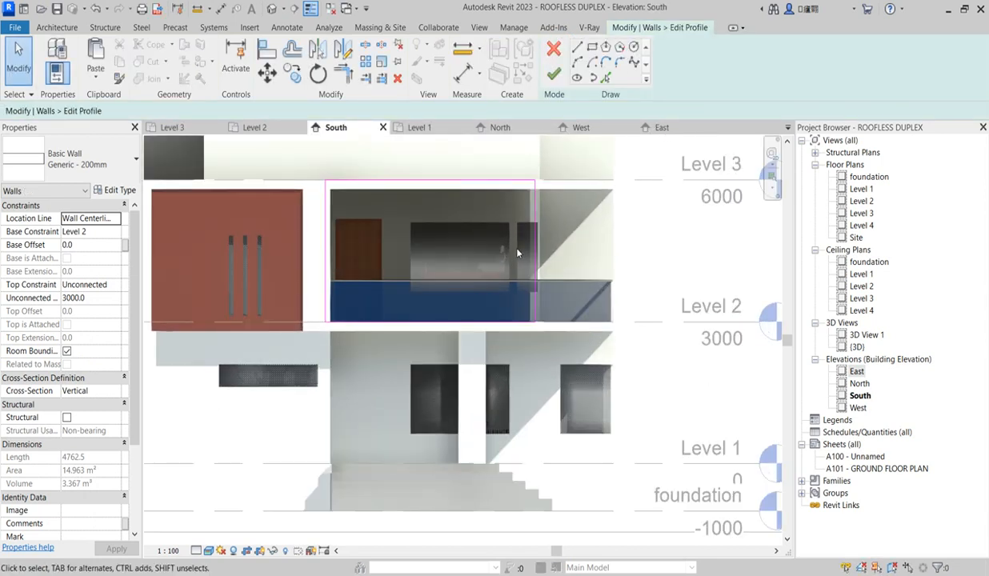
left_click(590, 46)
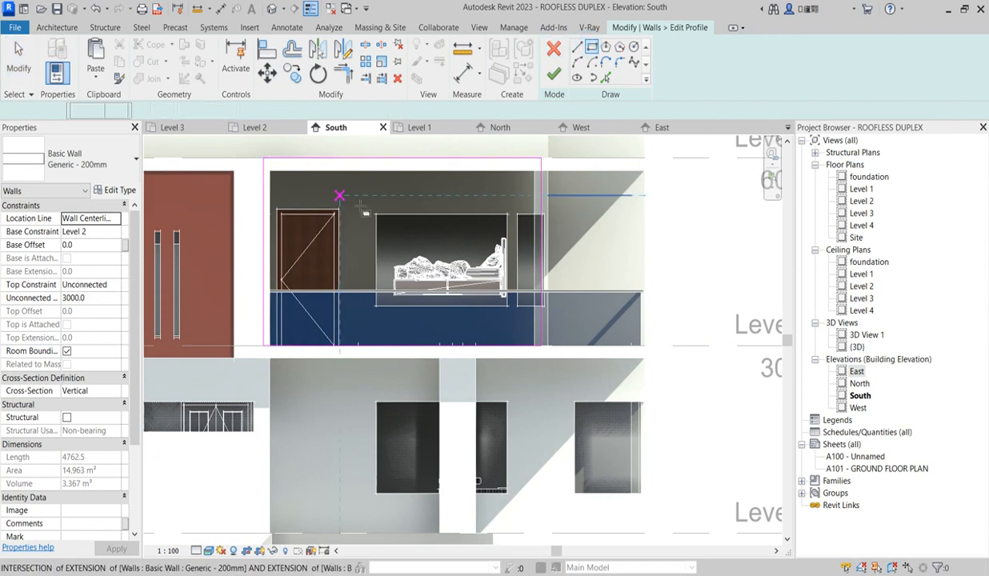
left_click(375, 213)
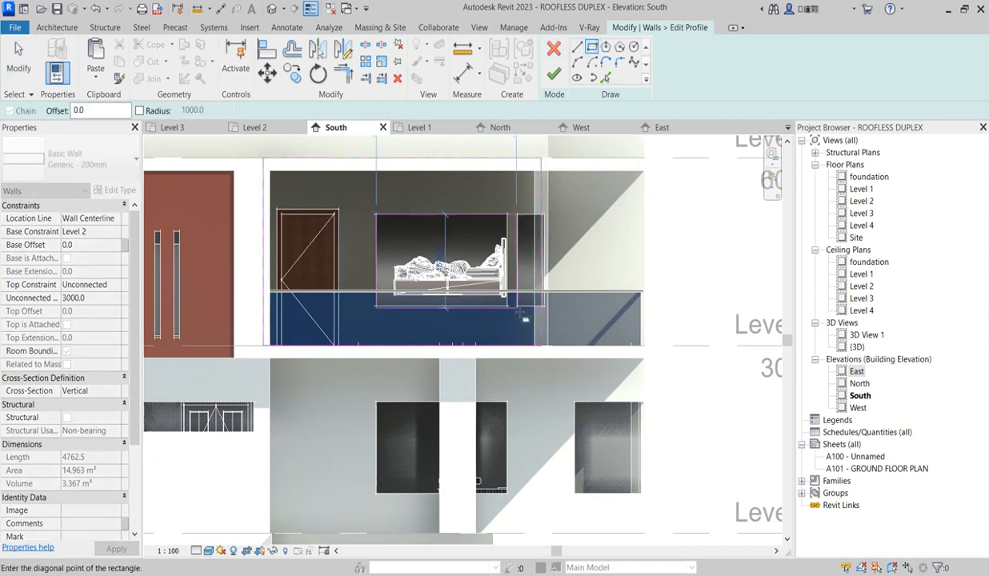
scroll(513, 313, "up", 5)
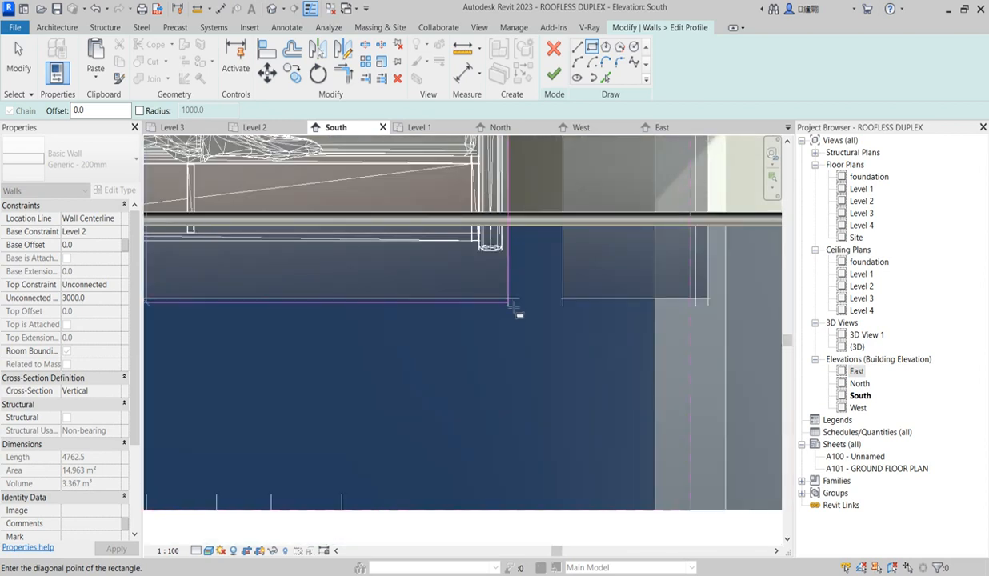
scroll(517, 311, "up", 2)
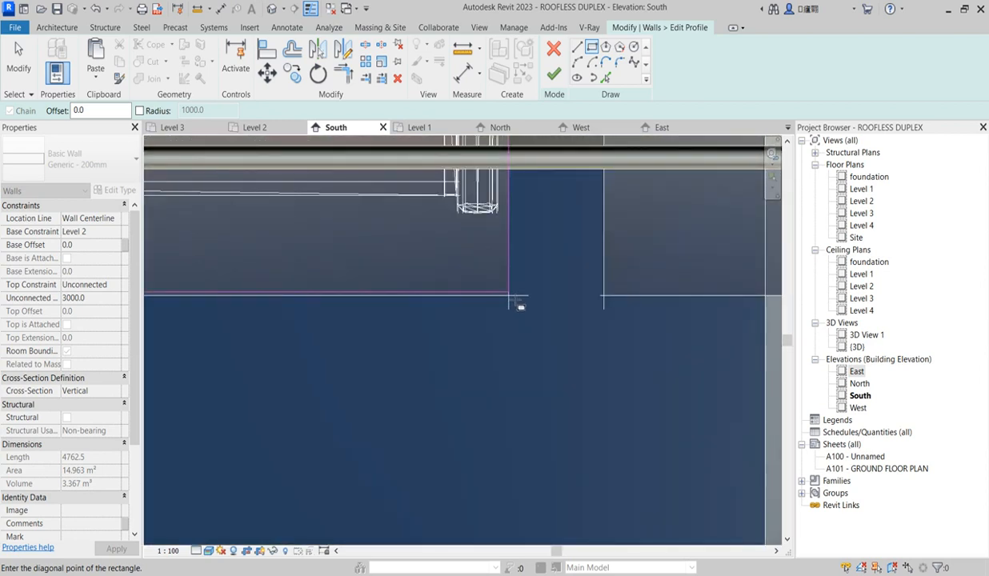
left_click(509, 293)
left_click(267, 50)
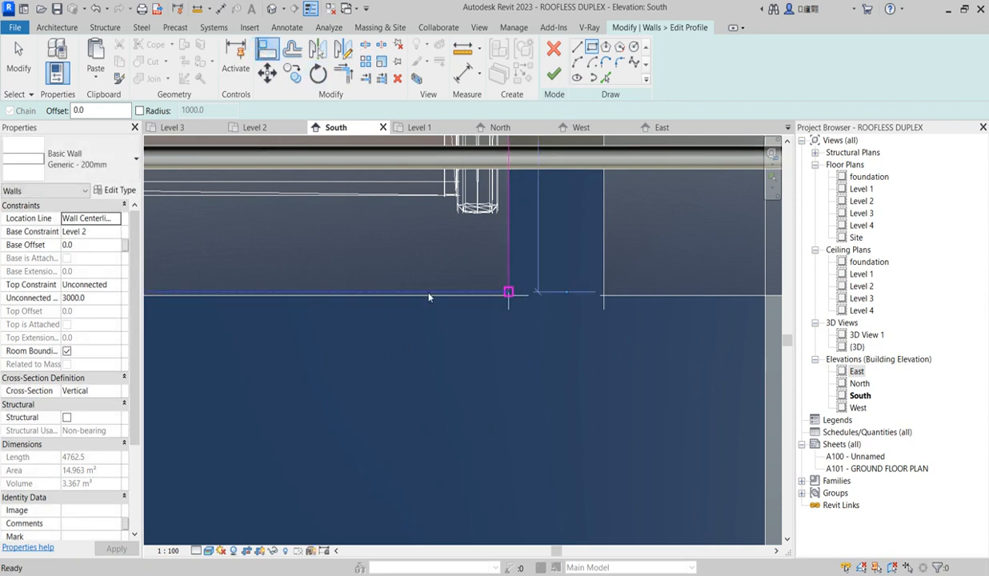
scroll(624, 392, "down", 3)
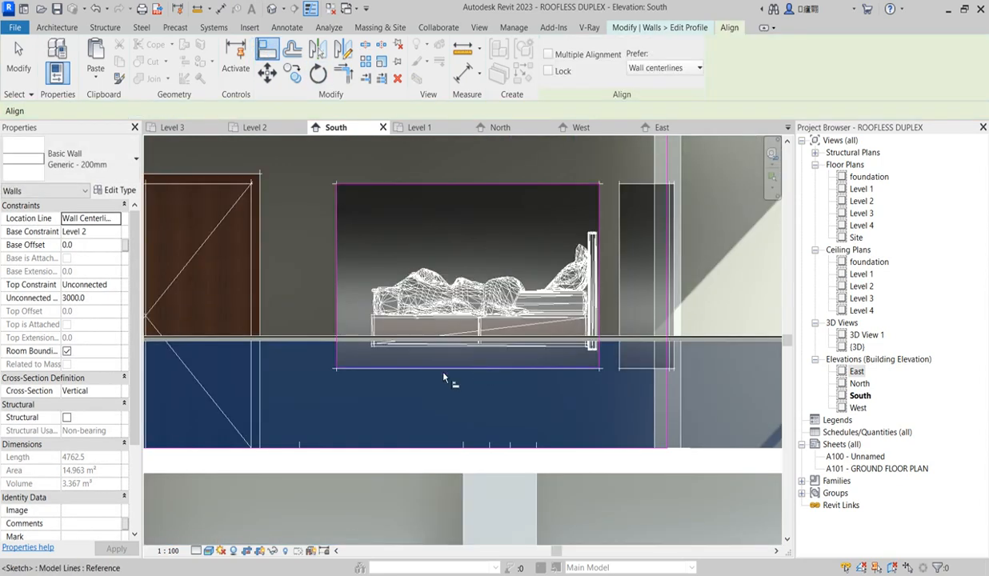
scroll(405, 380, "down", 3)
scroll(508, 388, "up", 4)
scroll(562, 383, "up", 3)
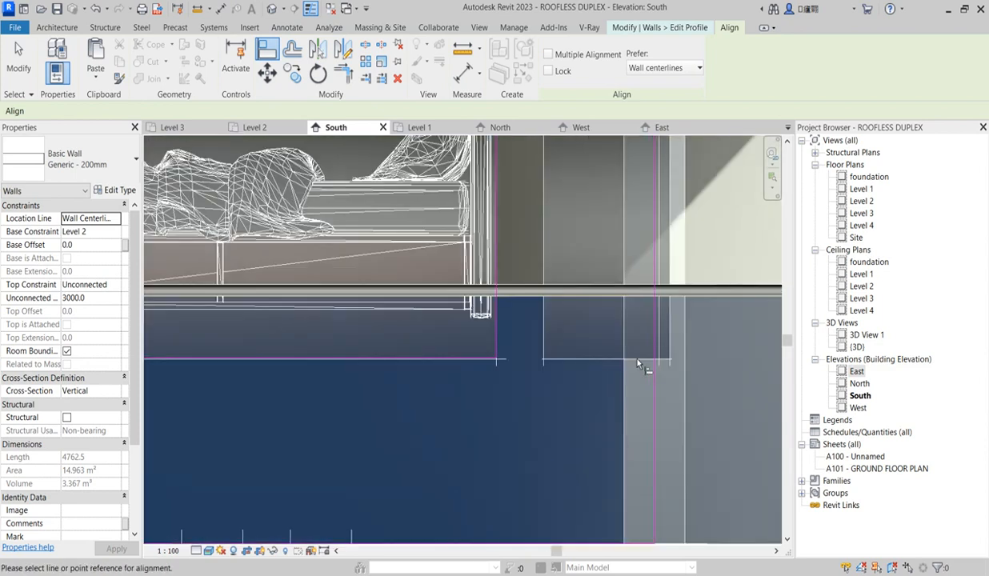
scroll(632, 364, "up", 2)
scroll(597, 362, "down", 2)
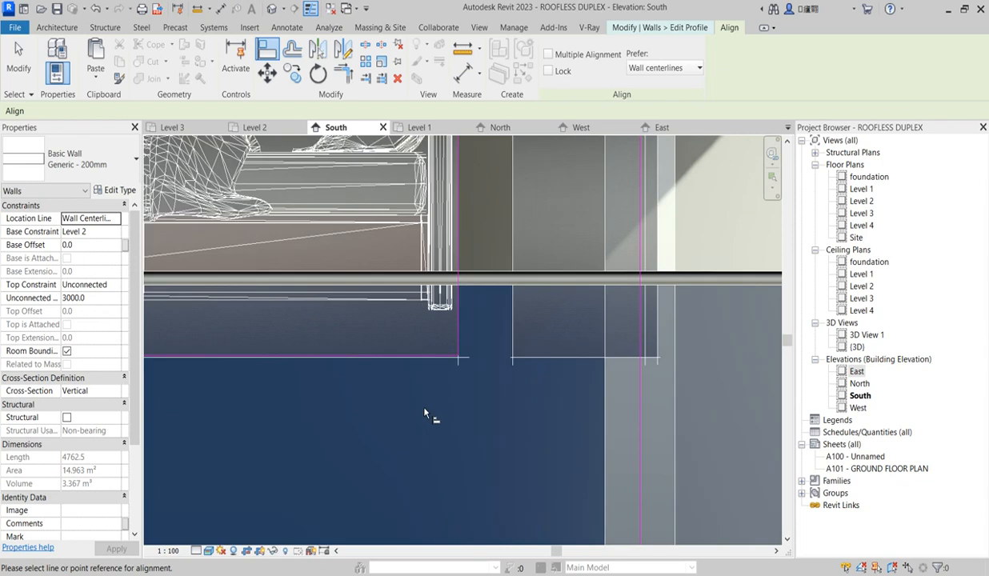
scroll(417, 368, "up", 2)
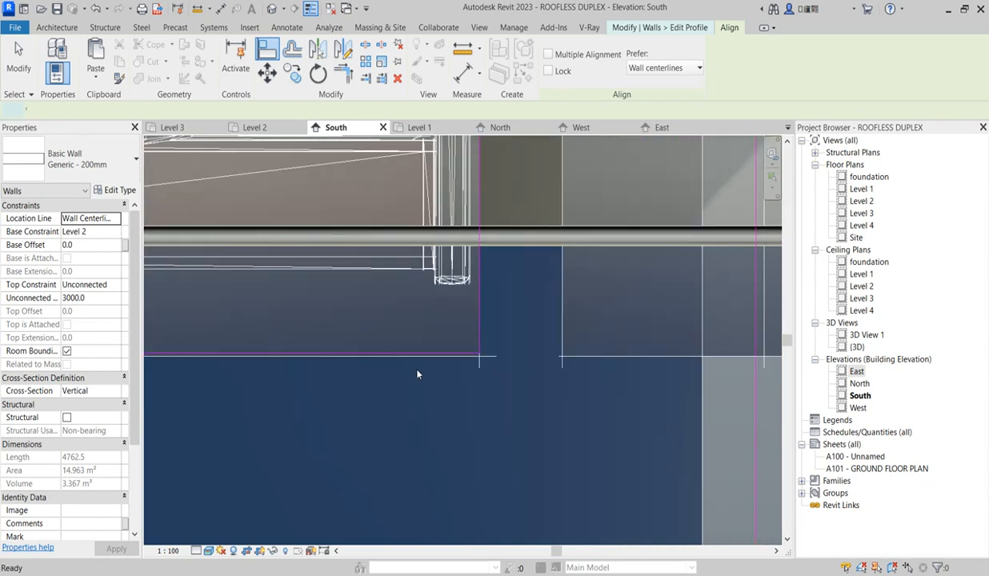
key("Escape")
Move the lower edge of the wide bedroom window's opening onto the window's bottom edge and finish the south wall profile
scroll(419, 358, "up", 2)
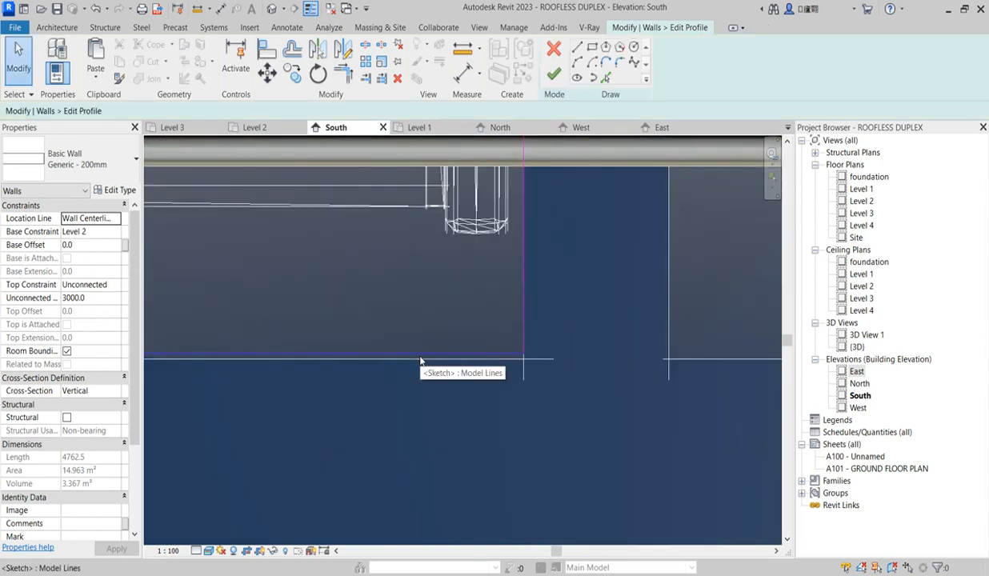
left_click(418, 355)
scroll(424, 358, "up", 1)
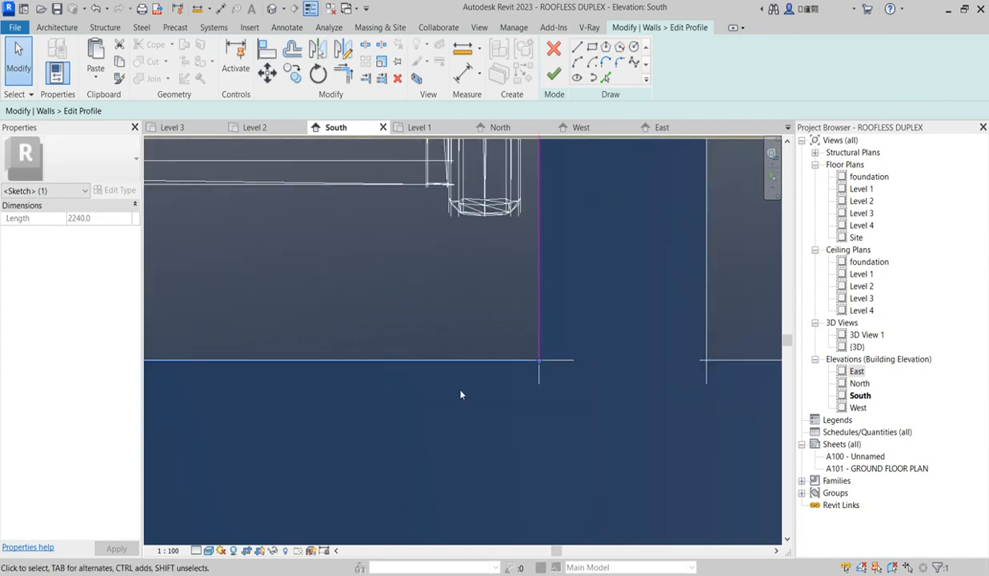
left_click(553, 80)
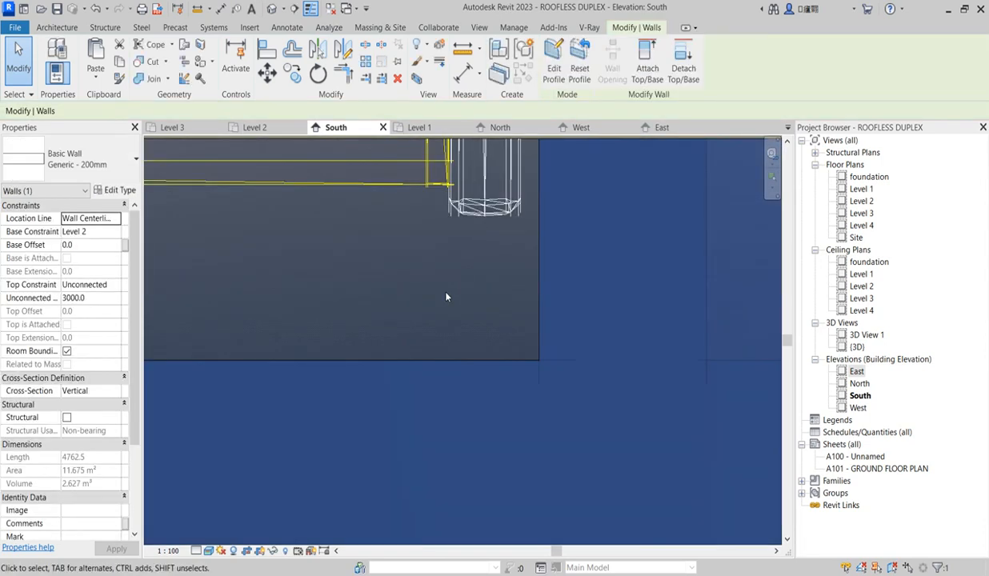
scroll(446, 312, "down", 7)
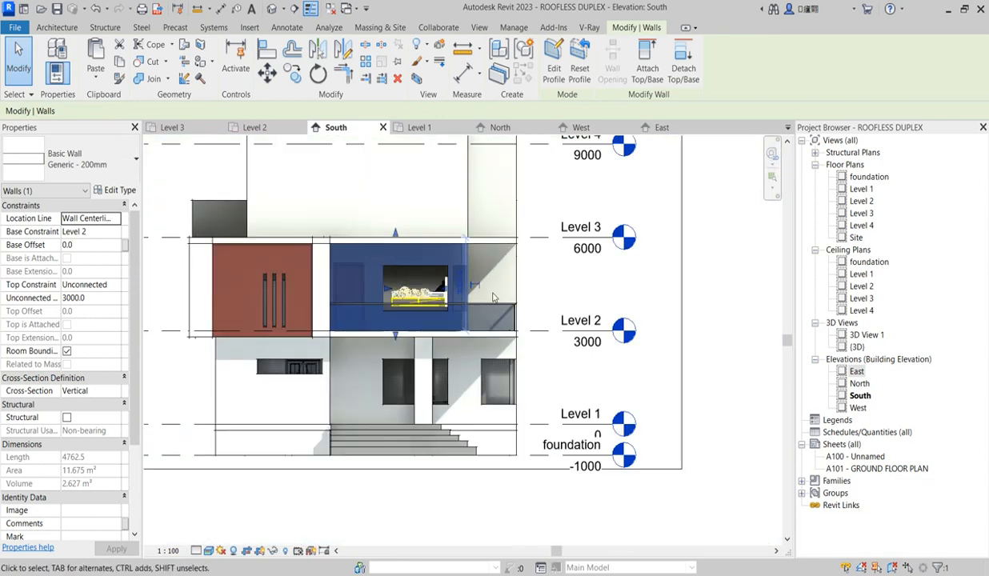
scroll(498, 285, "up", 2)
left_click(604, 301)
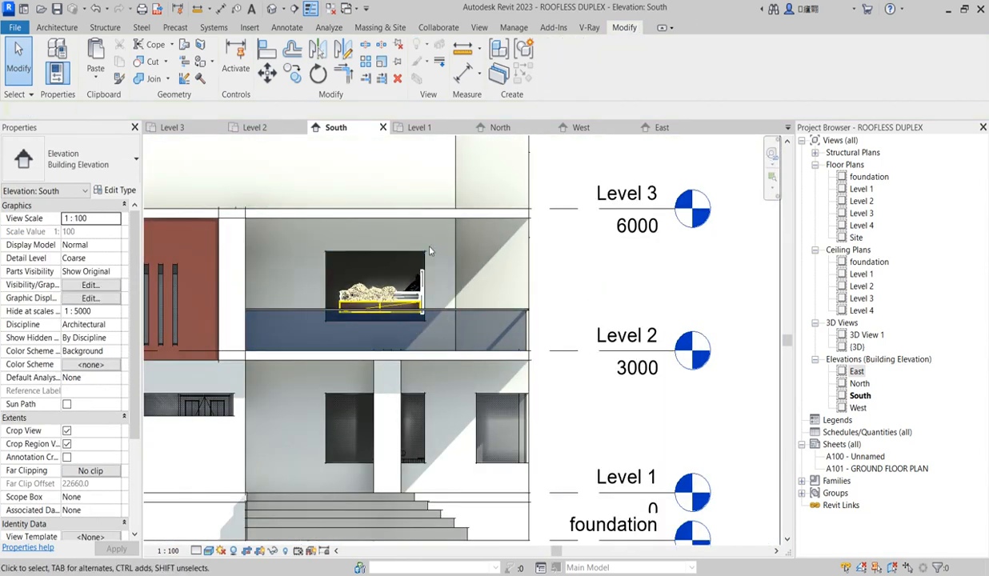
Reopen the Level 2 bedroom's south wall profile and draw left, bottom and top lines along the narrow corner window, running past the wall end
left_click(378, 243)
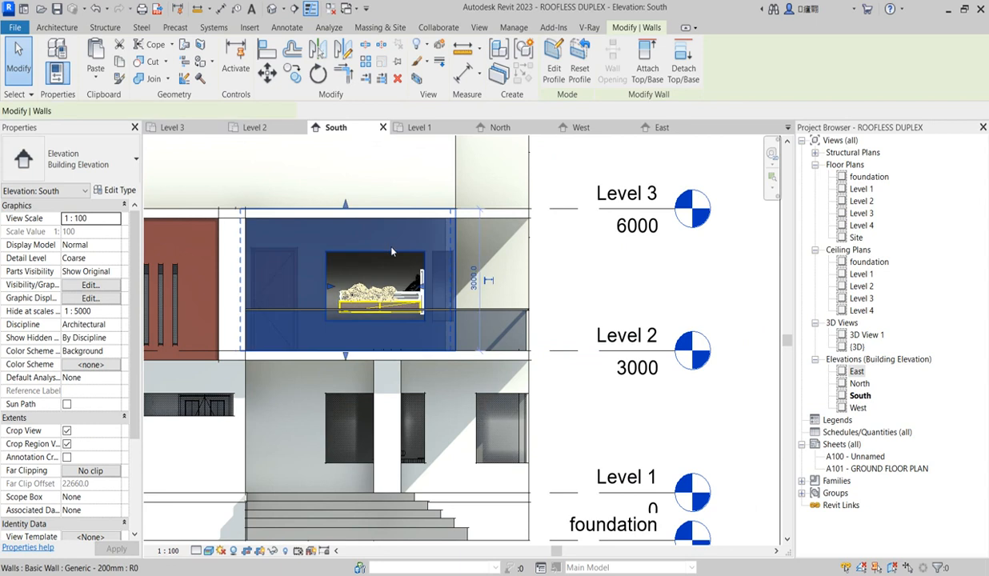
left_click(554, 64)
scroll(423, 252, "up", 2)
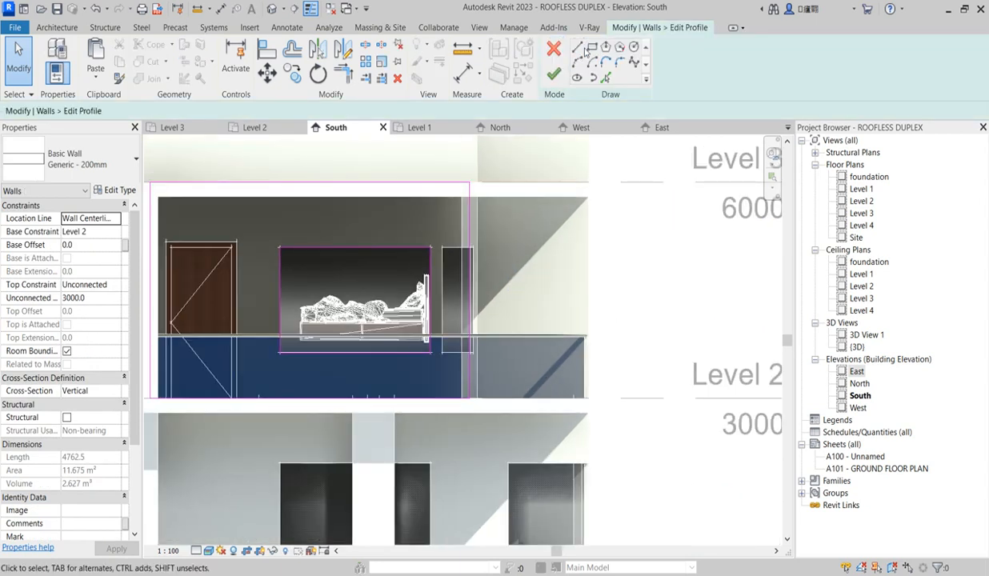
left_click(577, 48)
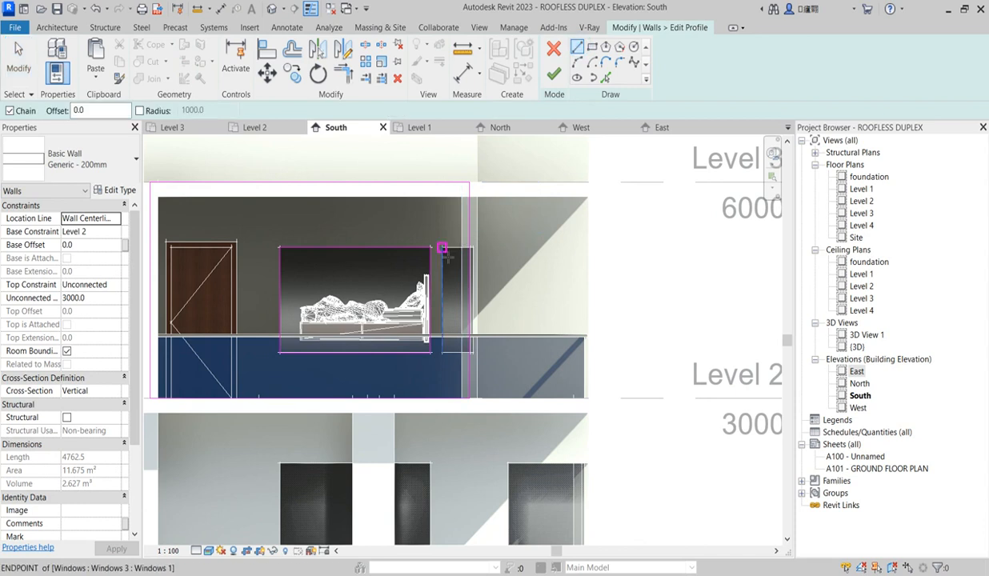
left_click(442, 247)
left_click(444, 359)
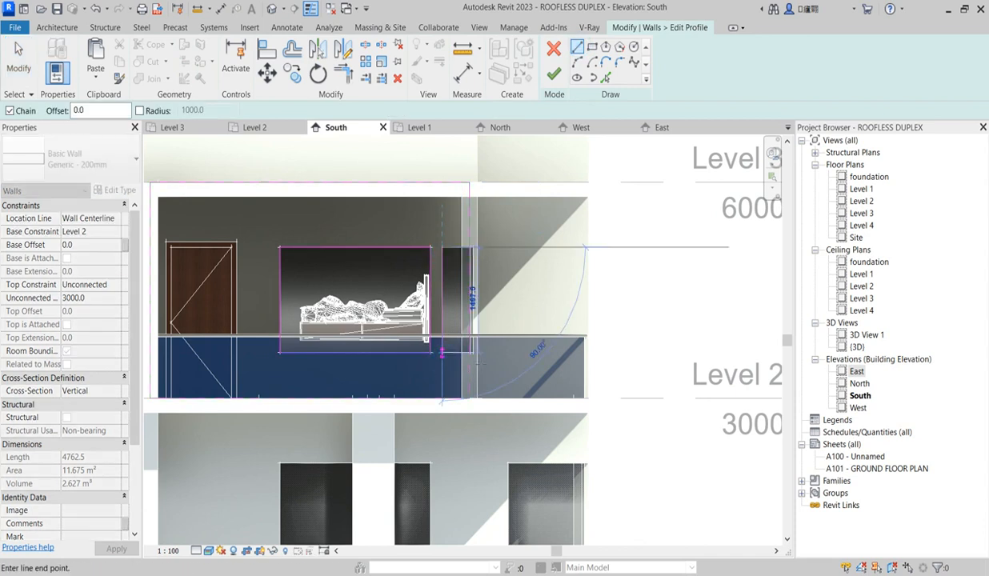
right_click(505, 244)
left_click(535, 254)
left_click(442, 247)
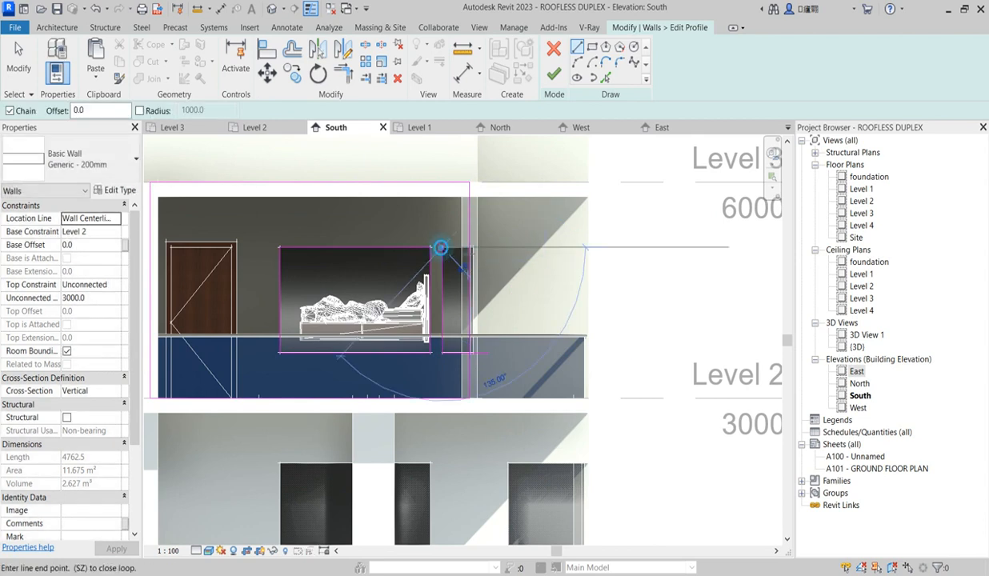
left_click(528, 248)
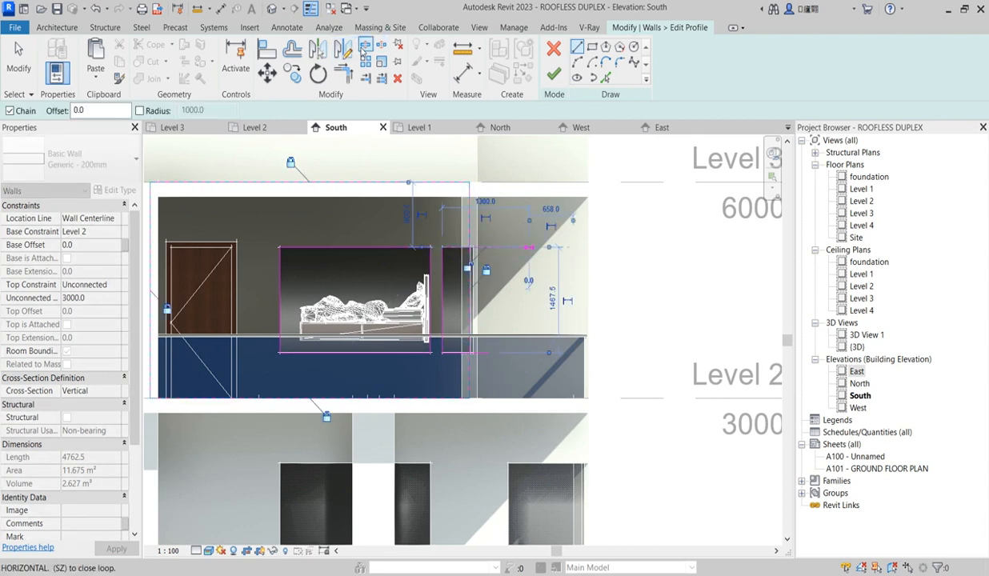
Trim the corner window's opening lines against the end of the south wall profile and finish the profile
left_click(364, 45)
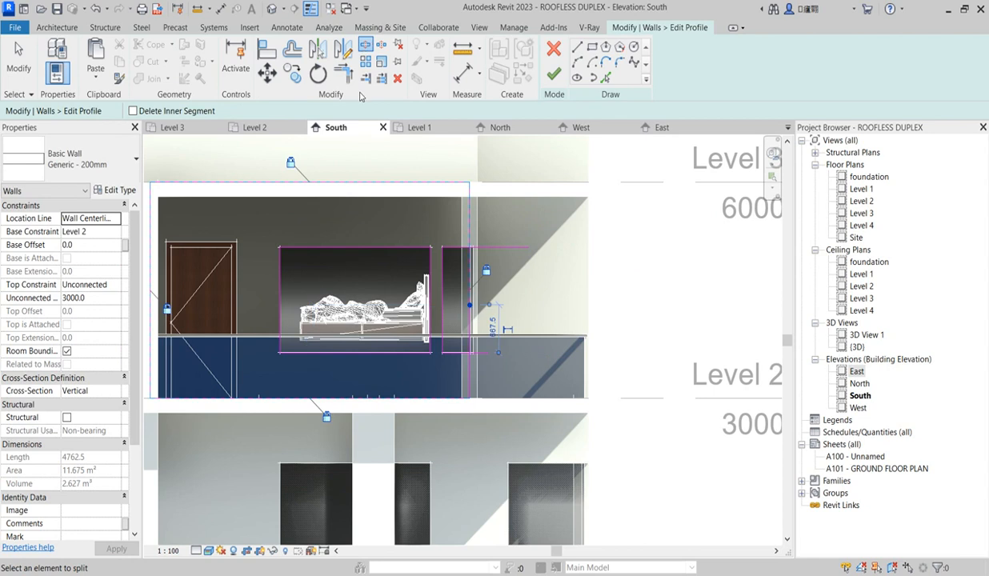
left_click(343, 75)
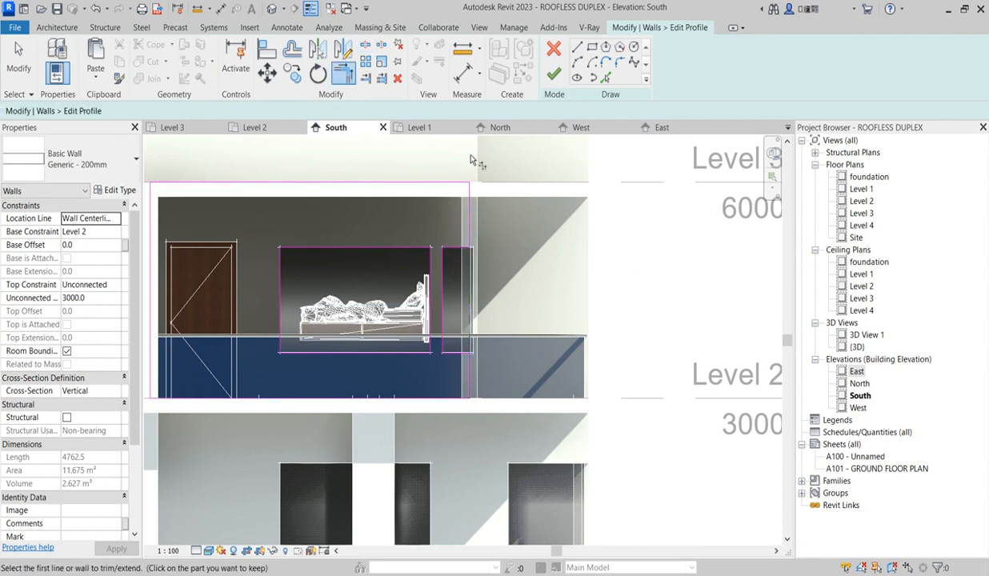
left_click(555, 74)
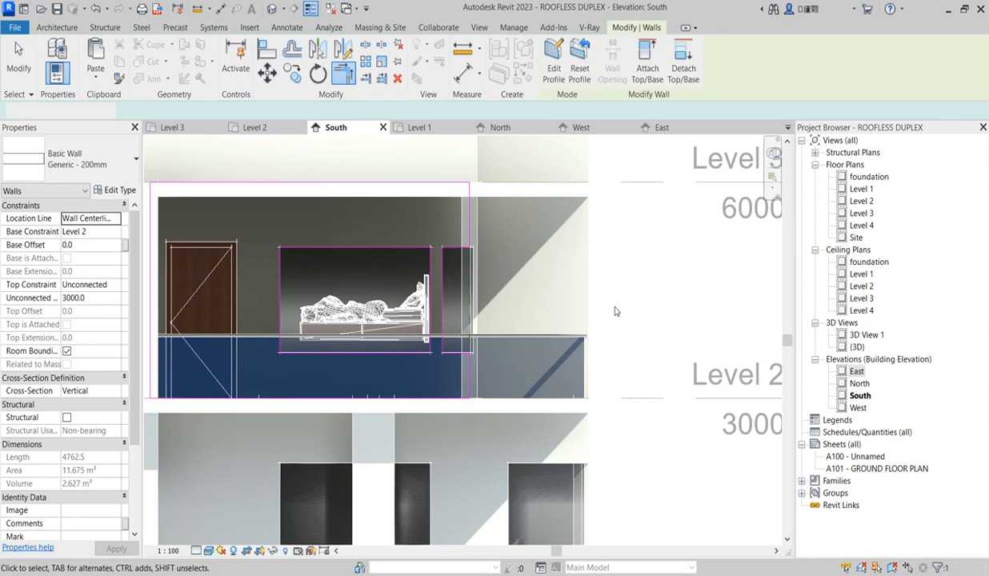
key("Escape")
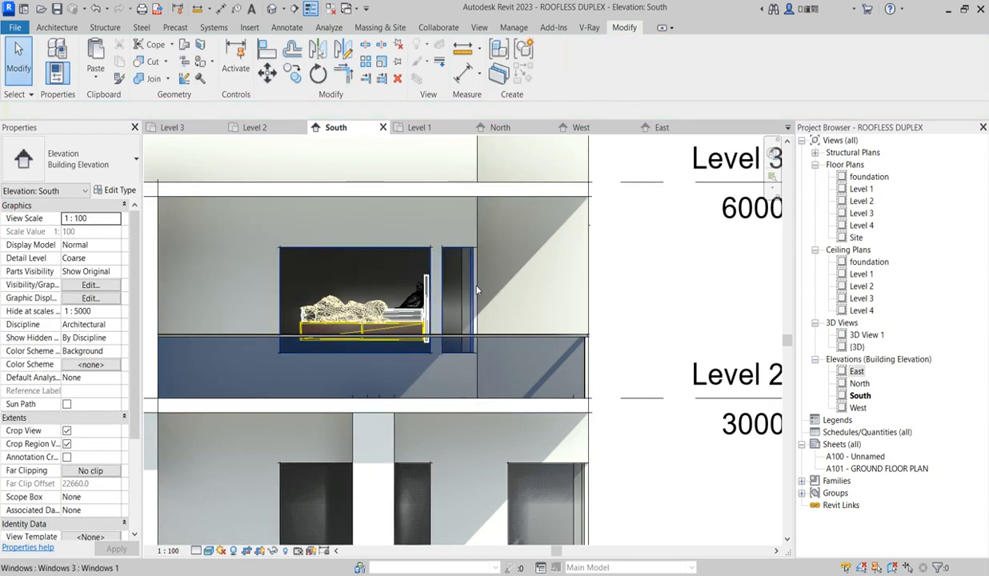
Open the adjoining east wall of the Level 2 bedroom for profile editing in the East elevation
double_click(480, 287)
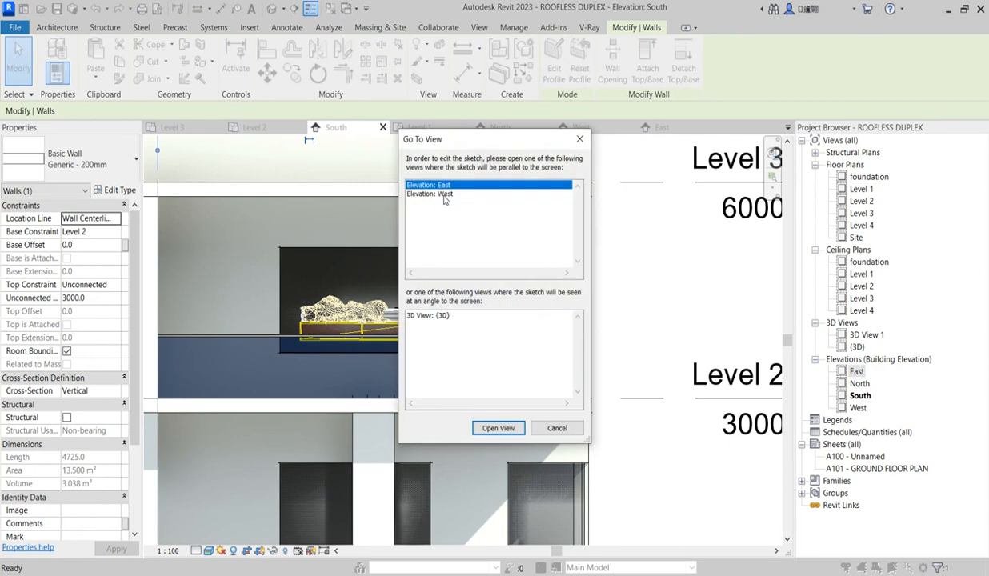
left_click(444, 195)
left_click(445, 186)
left_click(510, 429)
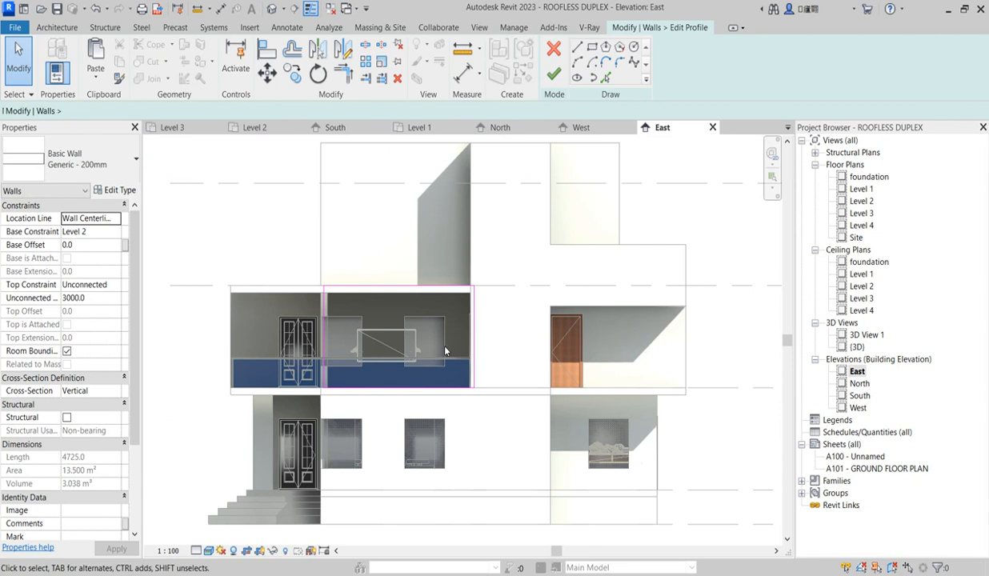
scroll(373, 343, "up", 3)
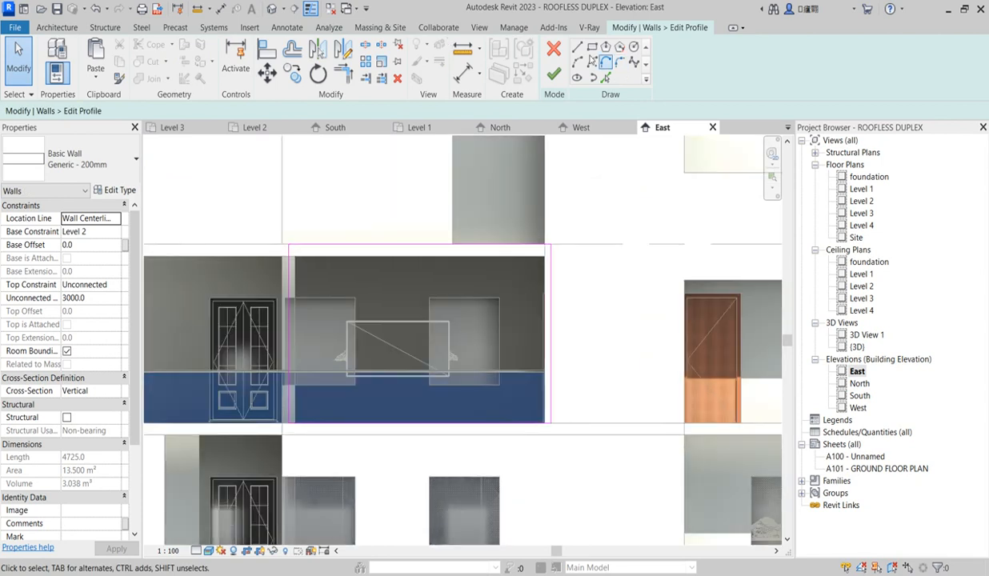
Draw the top, inner side and bottom lines of the corner window's opening, starting and ending on the wall profile's edge
left_click(577, 49)
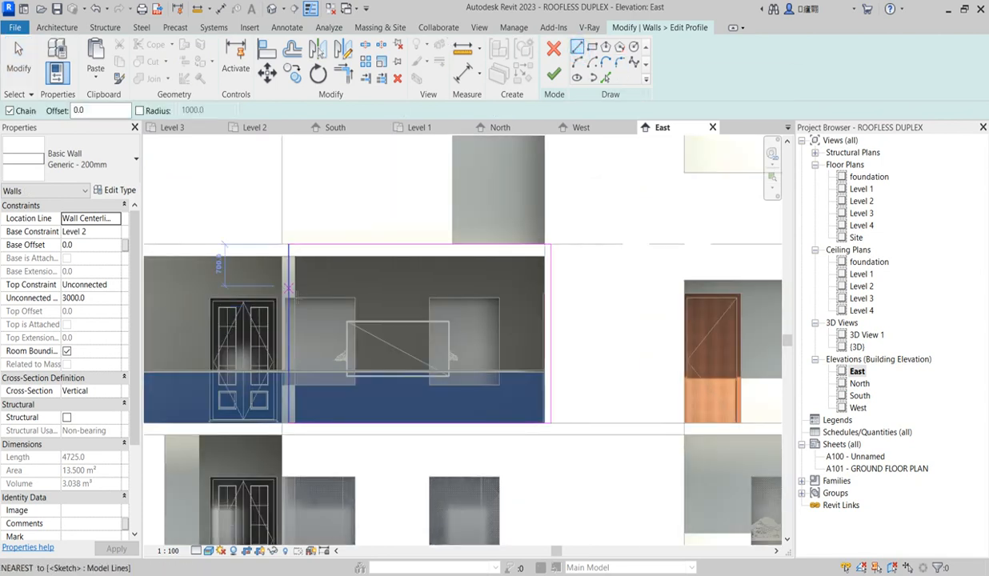
left_click(290, 297)
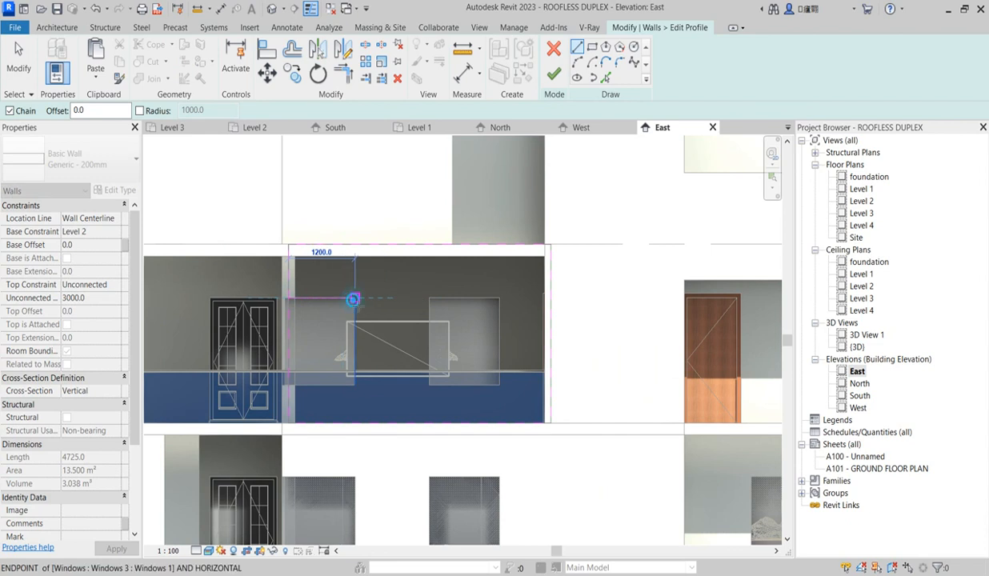
left_click(354, 387)
left_click(288, 390)
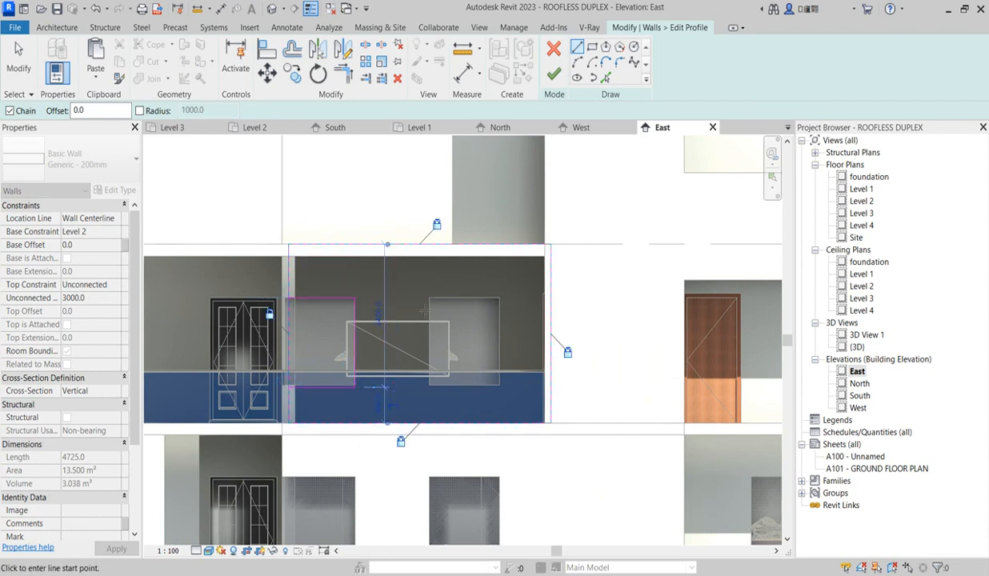
Draw a rectangular opening about 1315 by 1500 mm around the second window in the east wall profile
left_click(590, 47)
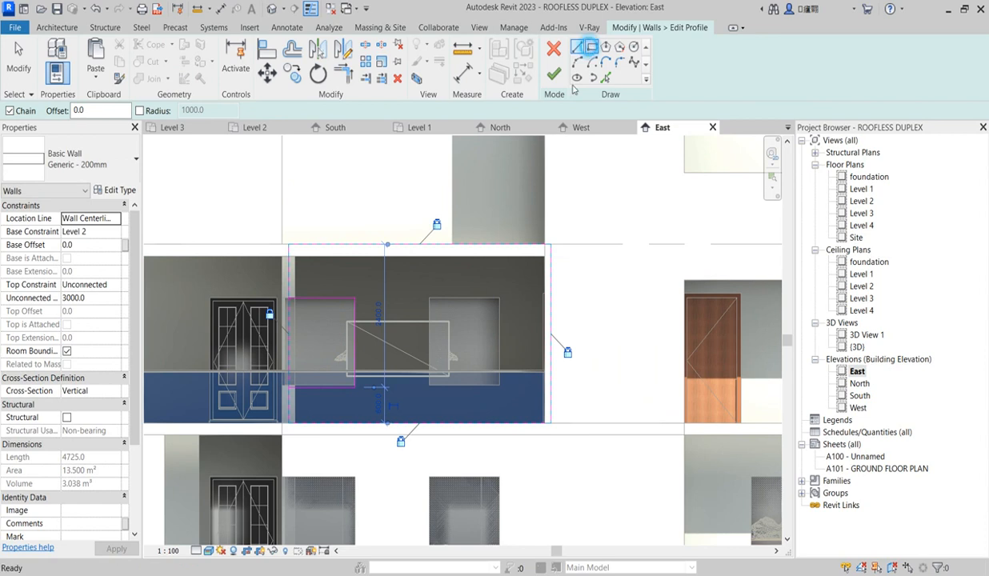
left_click(498, 298)
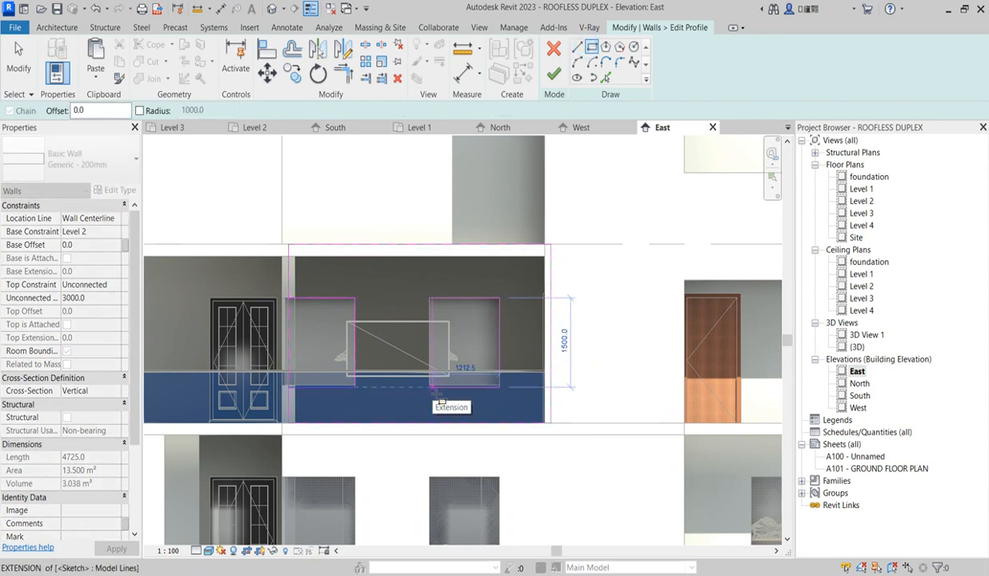
left_click(427, 388)
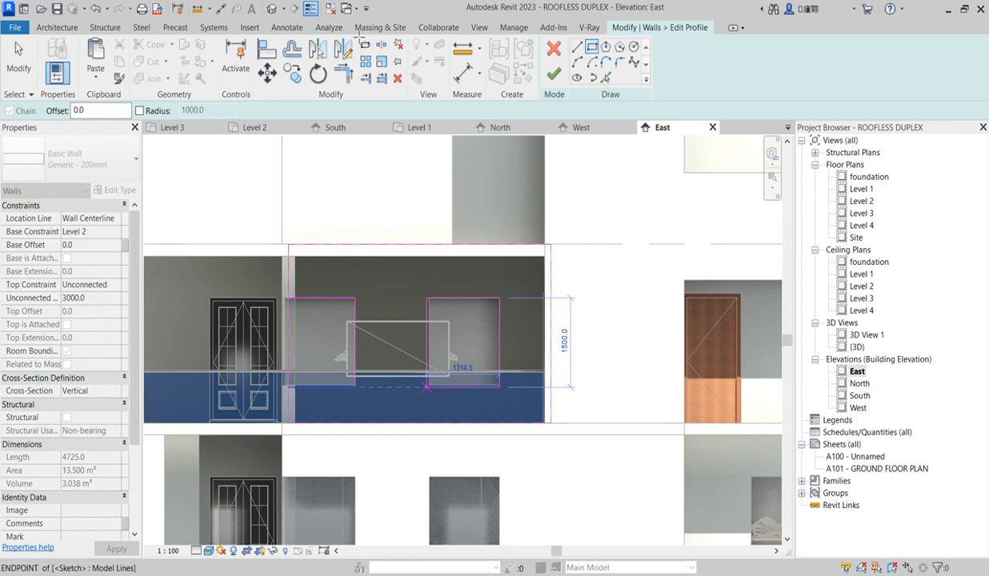
Align the side edge of the rectangular opening nearest the corner window with the second window's edge
left_click(266, 49)
scroll(437, 320, "up", 3)
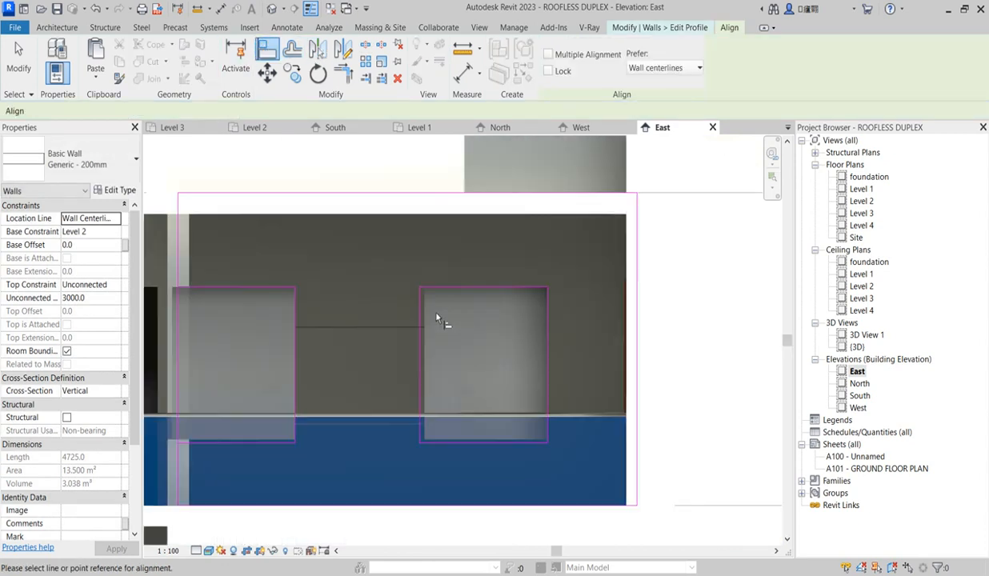
scroll(437, 319, "up", 1)
left_click(423, 316)
left_click(416, 318)
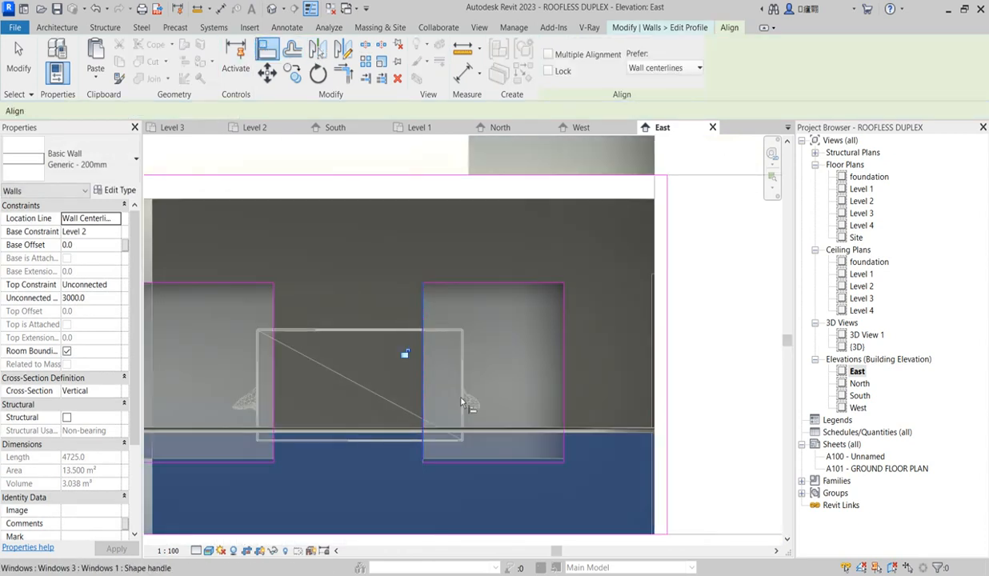
scroll(493, 437, "up", 2)
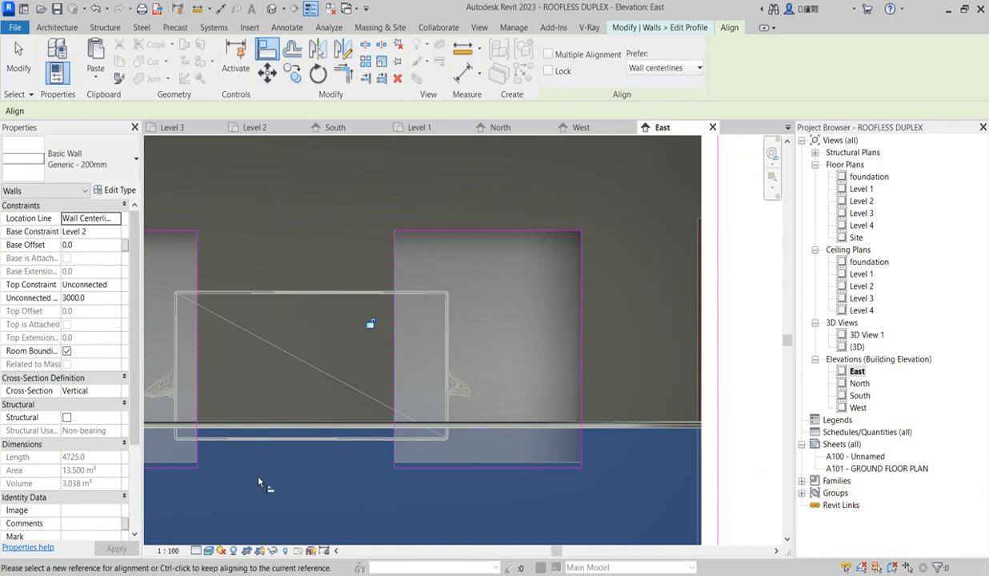
key("Escape")
key("Escape")
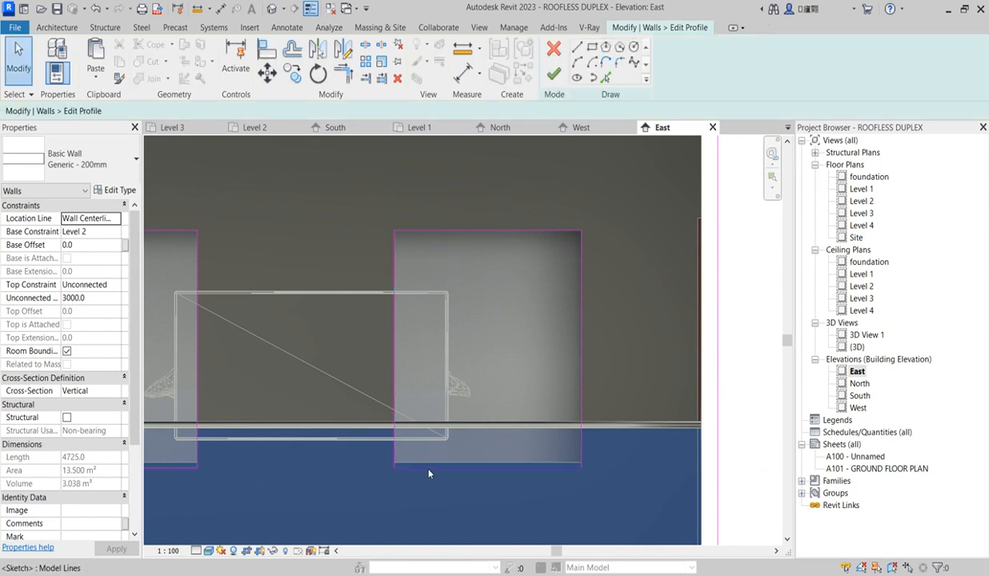
Move the lower edge of the rectangular opening up onto the second window's bottom edge
scroll(426, 470, "up", 2)
left_click(430, 475)
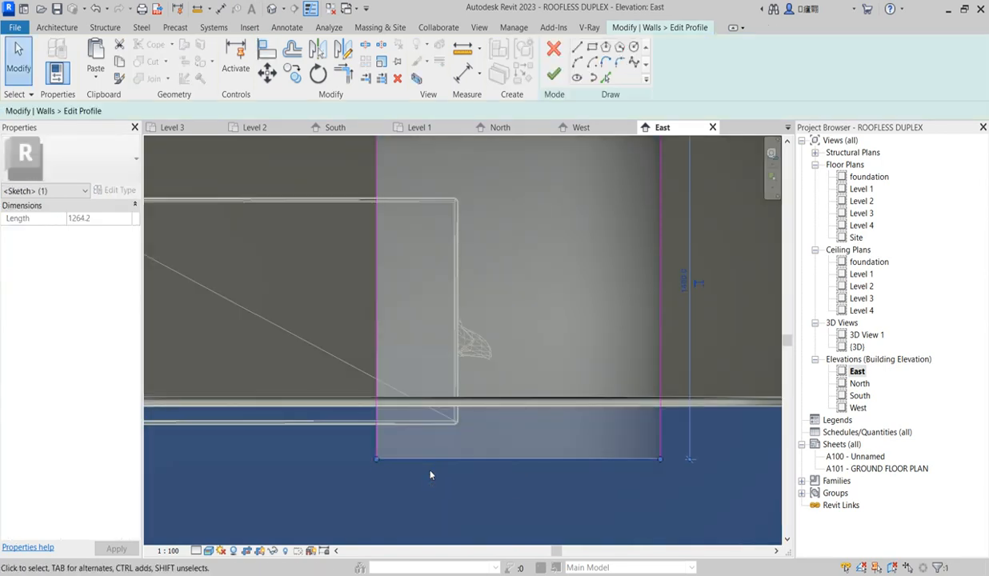
scroll(528, 424, "down", 2)
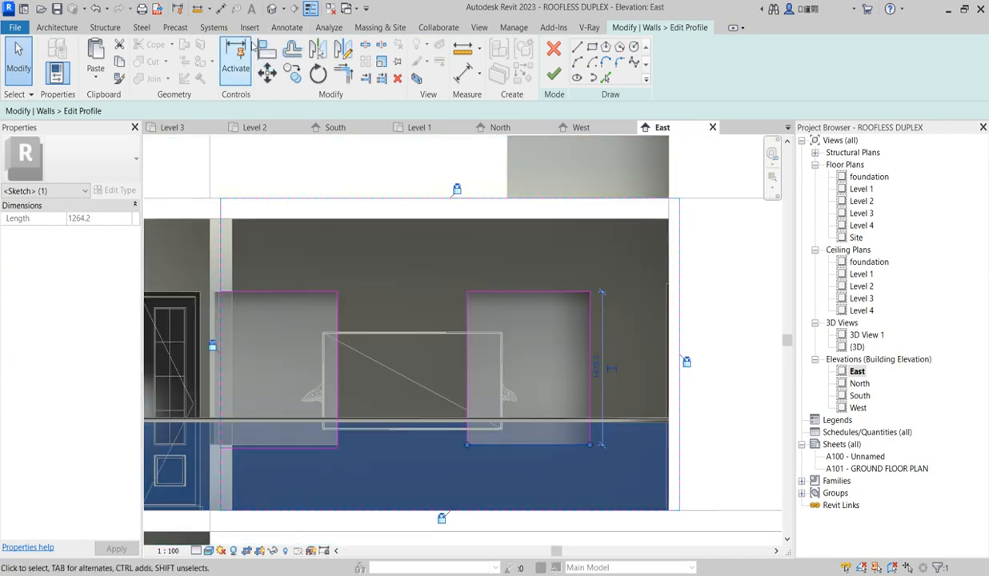
Align the bottom line of the corner window's opening with the bottom edge of the second opening
left_click(267, 48)
left_click(512, 425)
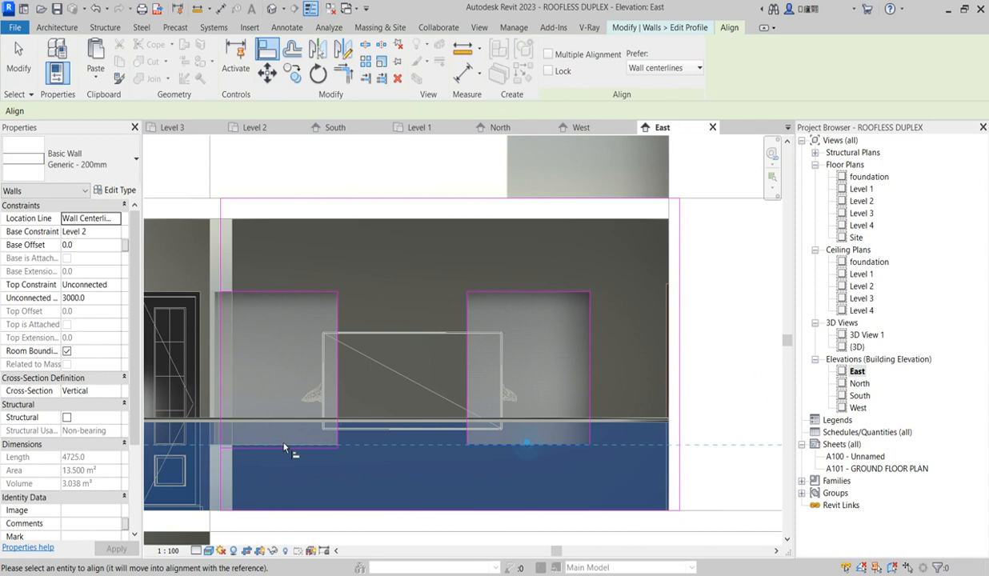
left_click(286, 446)
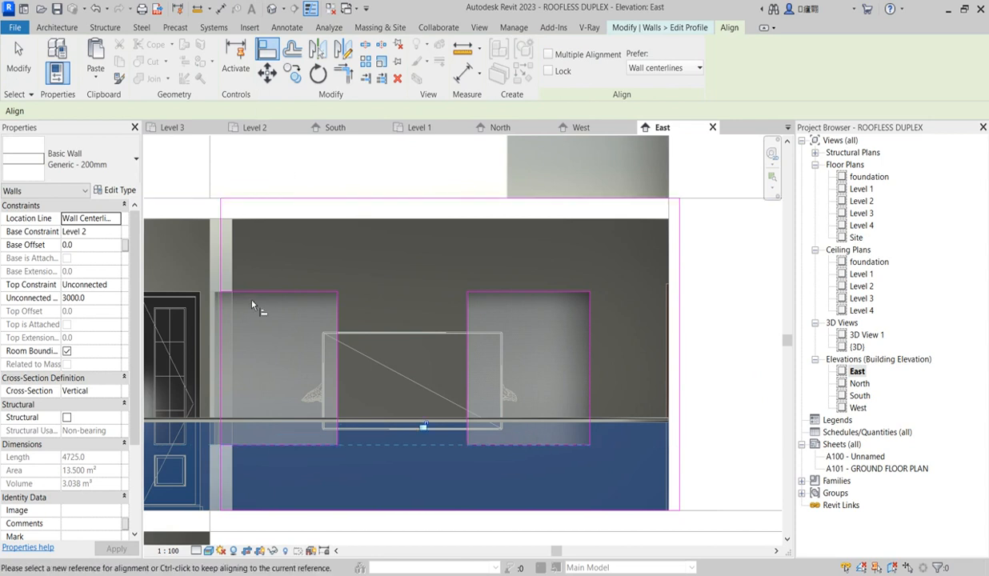
Split and trim the wall profile's side edge around the corner window's opening, and finish the east wall's profile
left_click(367, 44)
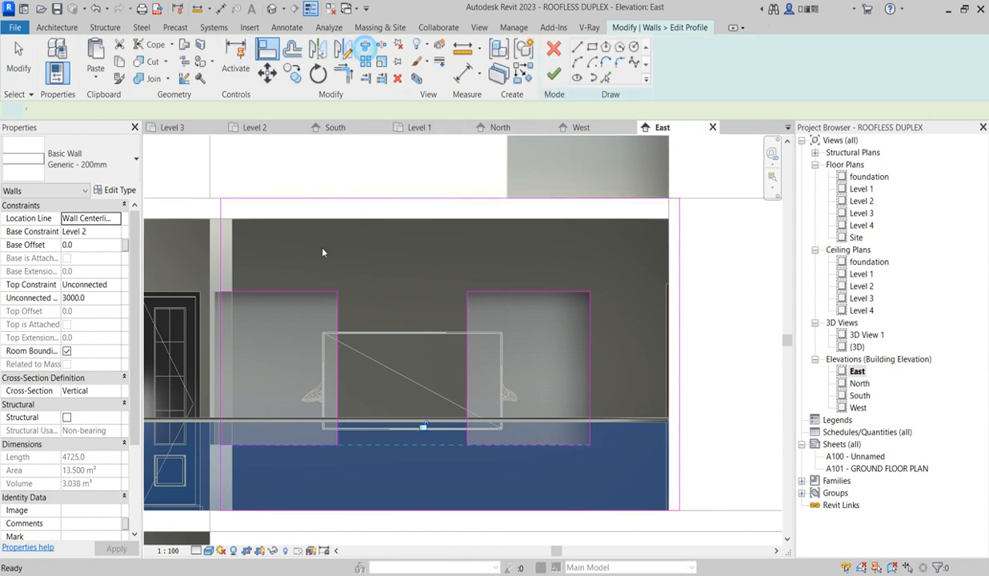
left_click(222, 344)
left_click(342, 74)
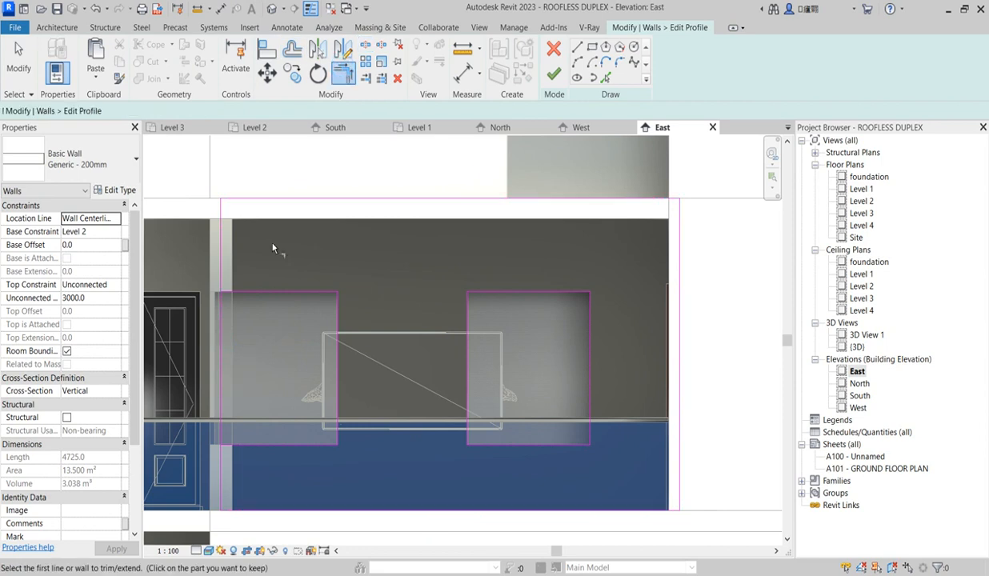
left_click(218, 272)
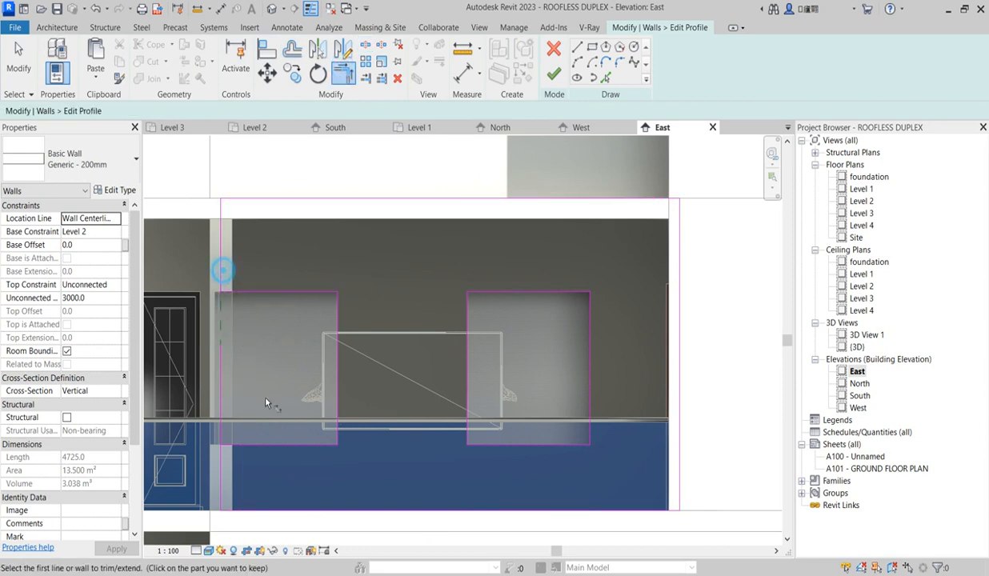
left_click(264, 442)
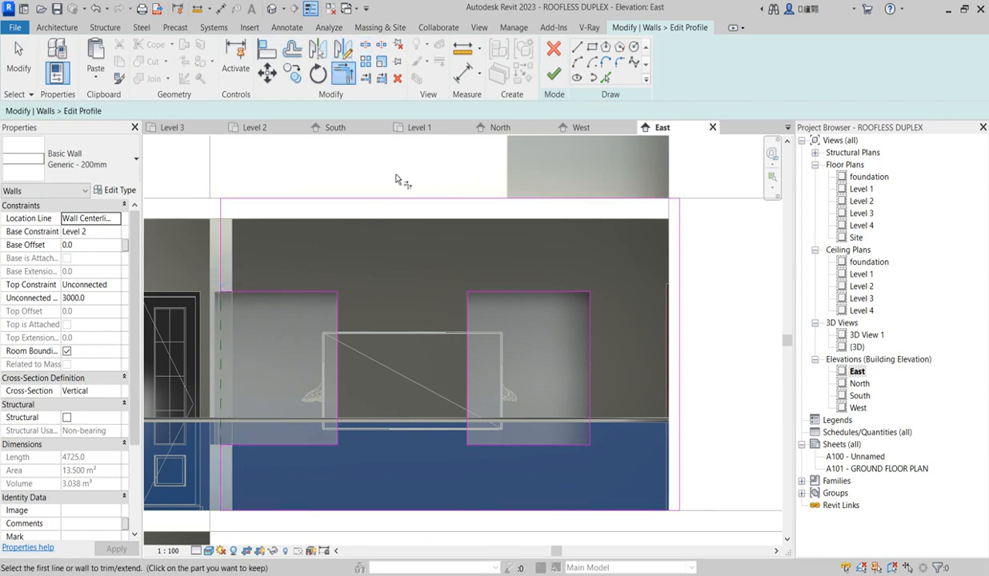
left_click(554, 74)
scroll(337, 344, "down", 4)
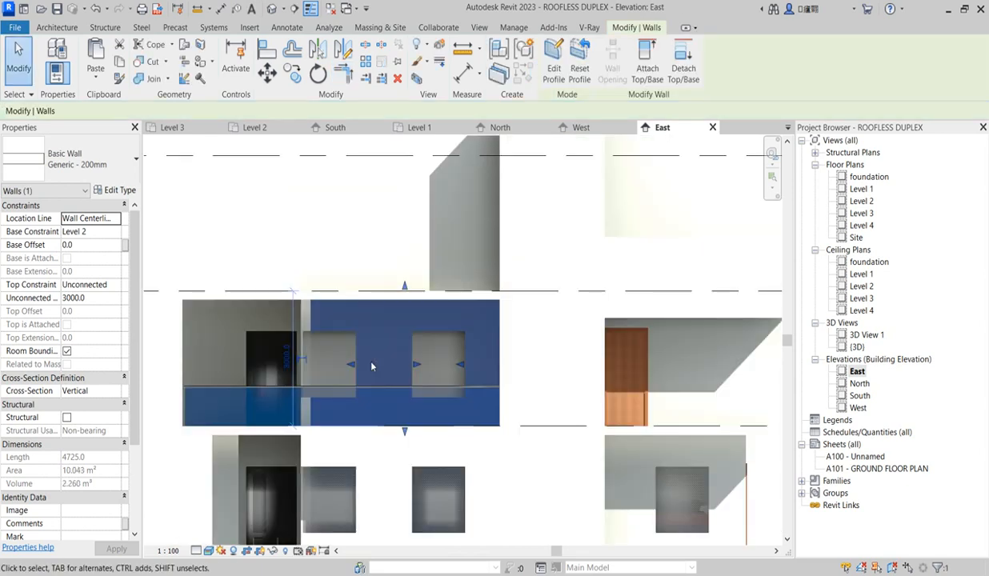
left_click(262, 264)
scroll(412, 287, "down", 2)
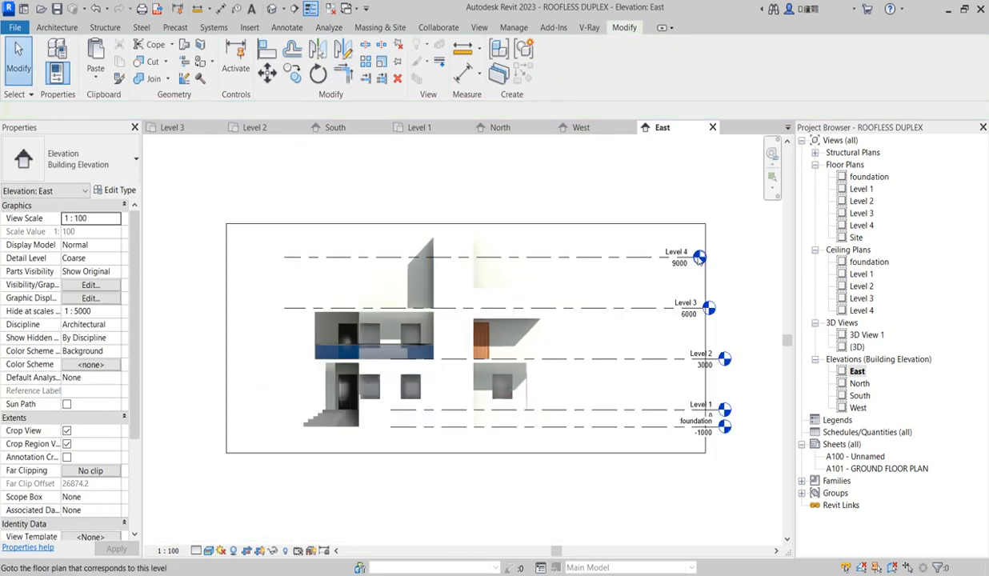
Start a window on the Level 2 floor plan using the M_Fixed 0610 x 1220mm type
double_click(861, 201)
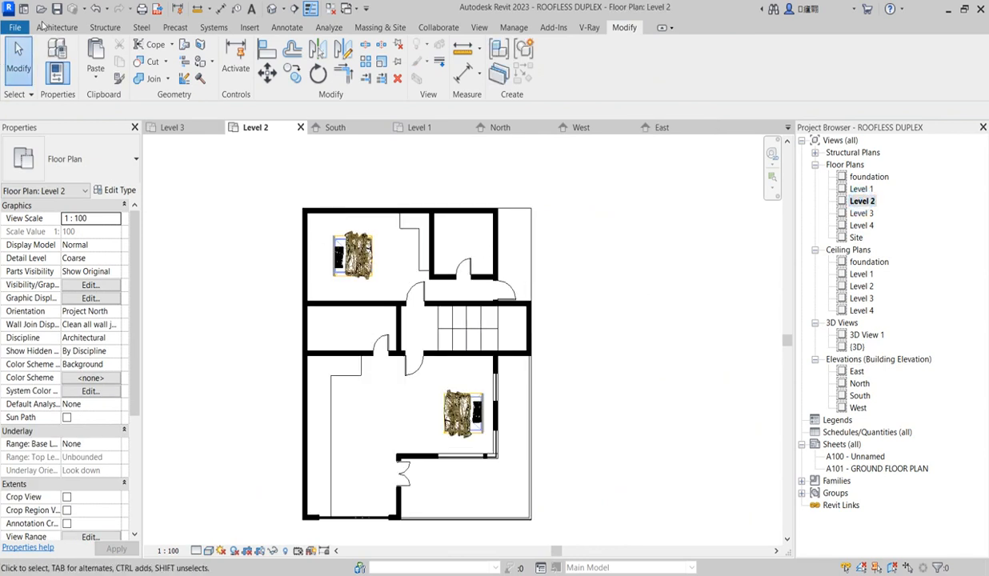
left_click(48, 27)
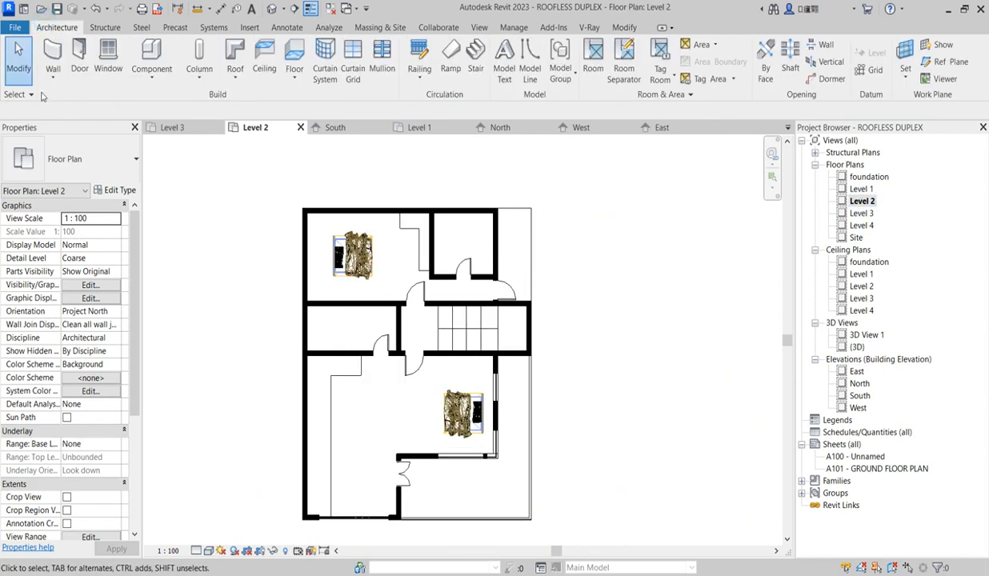
left_click(106, 60)
left_click(120, 157)
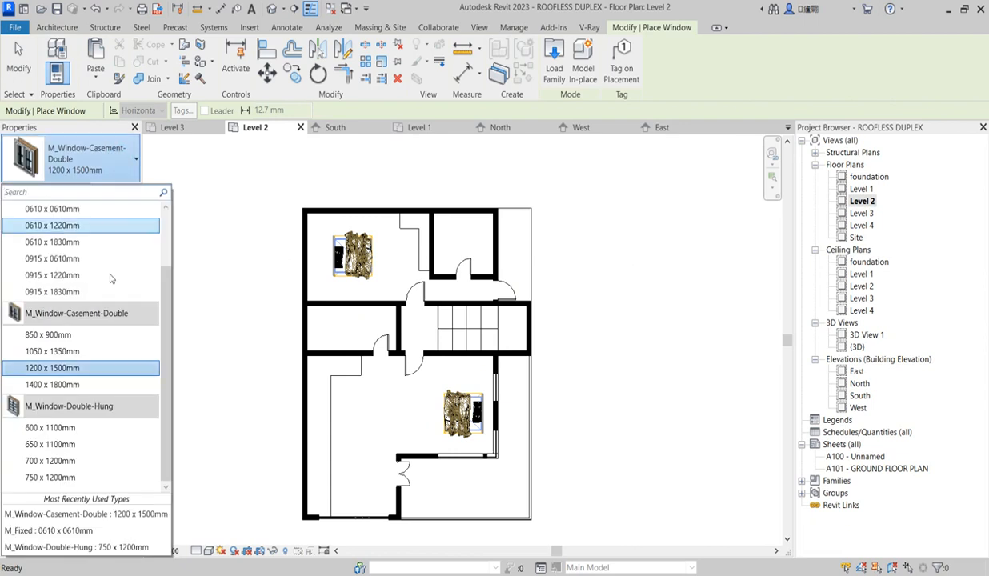
scroll(96, 360, "up", 3)
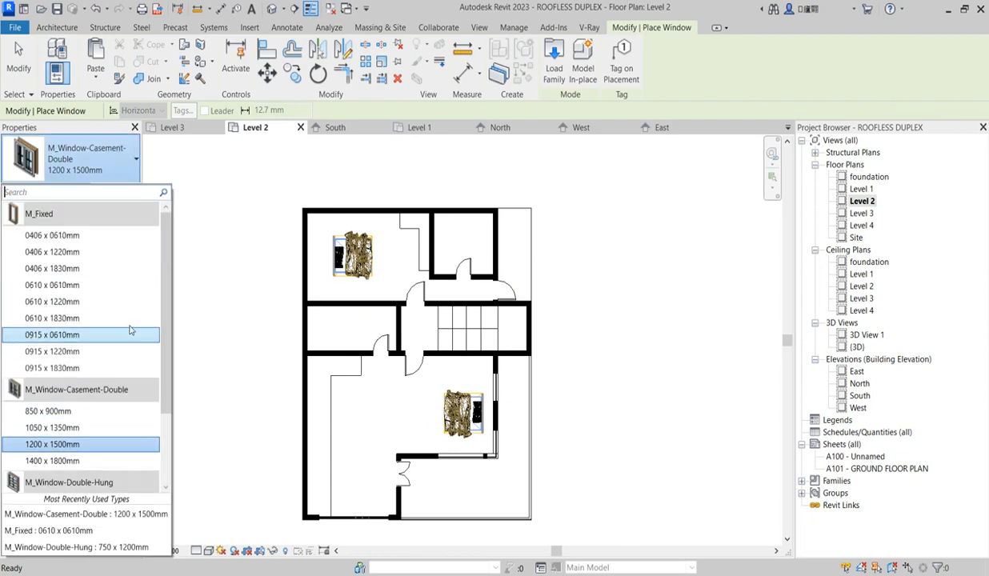
left_click(54, 303)
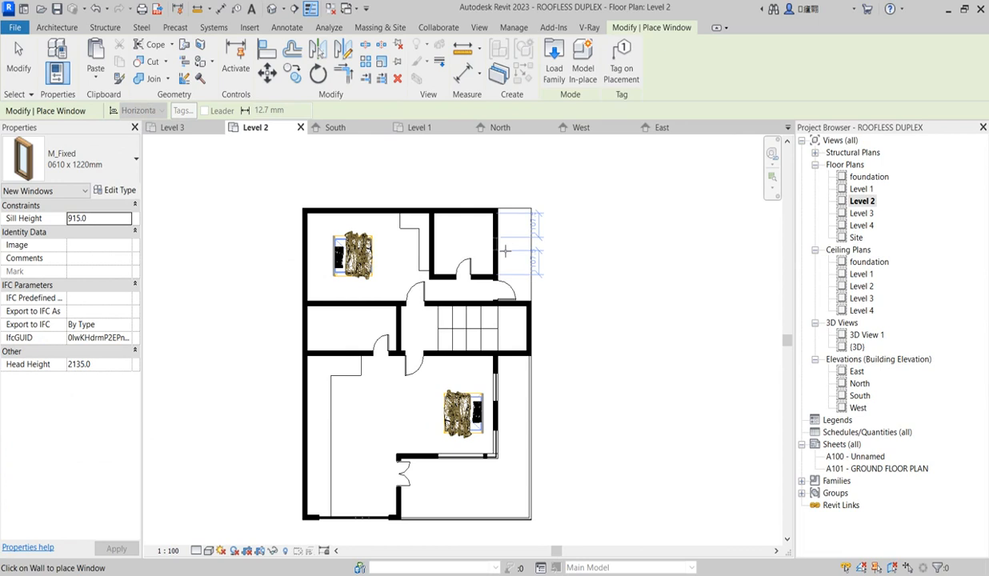
scroll(505, 249, "up", 5)
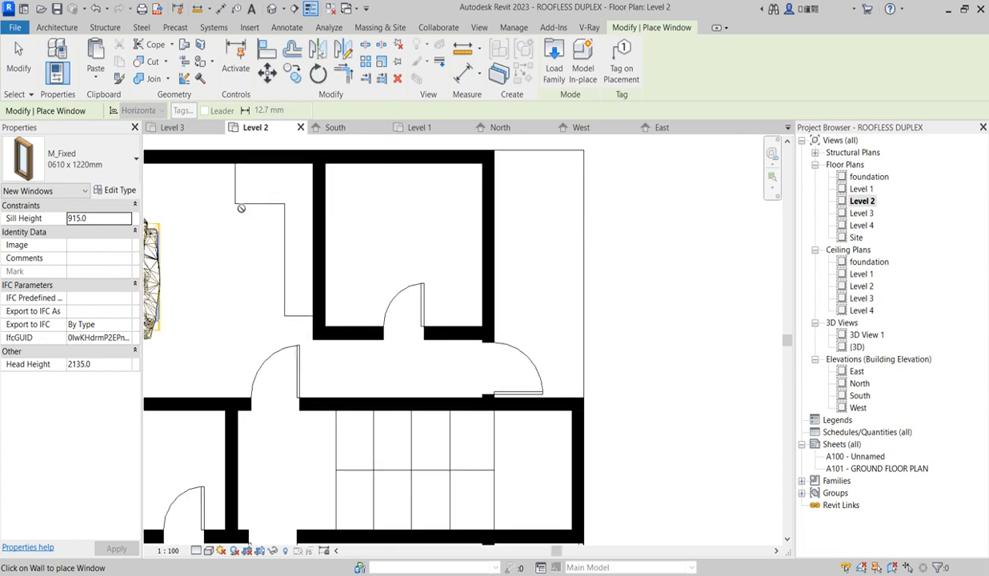
Set the fixed window type to 800 mm high and 600 mm wide, with a head height of 2100 mm
left_click(107, 367)
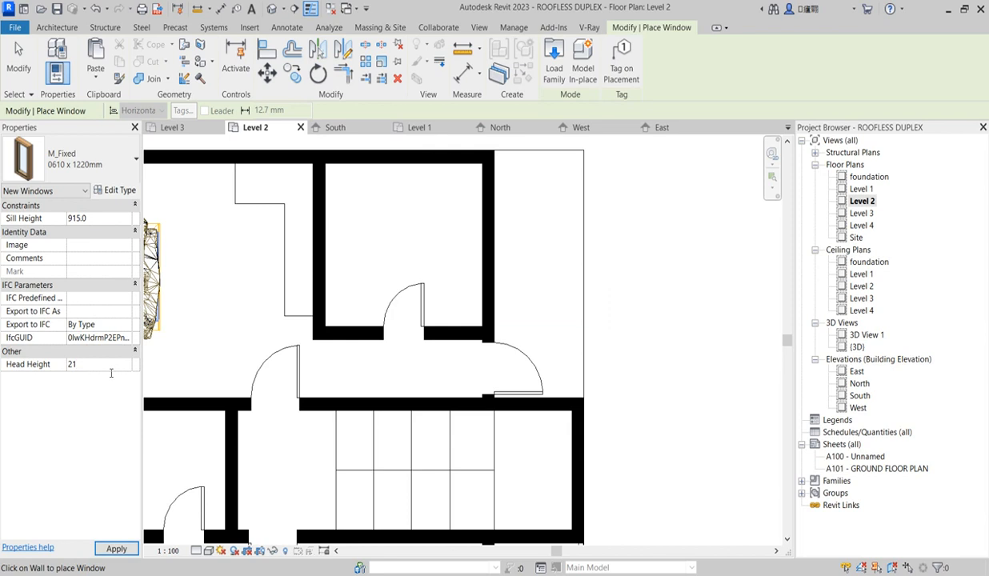
type("2100")
left_click(120, 189)
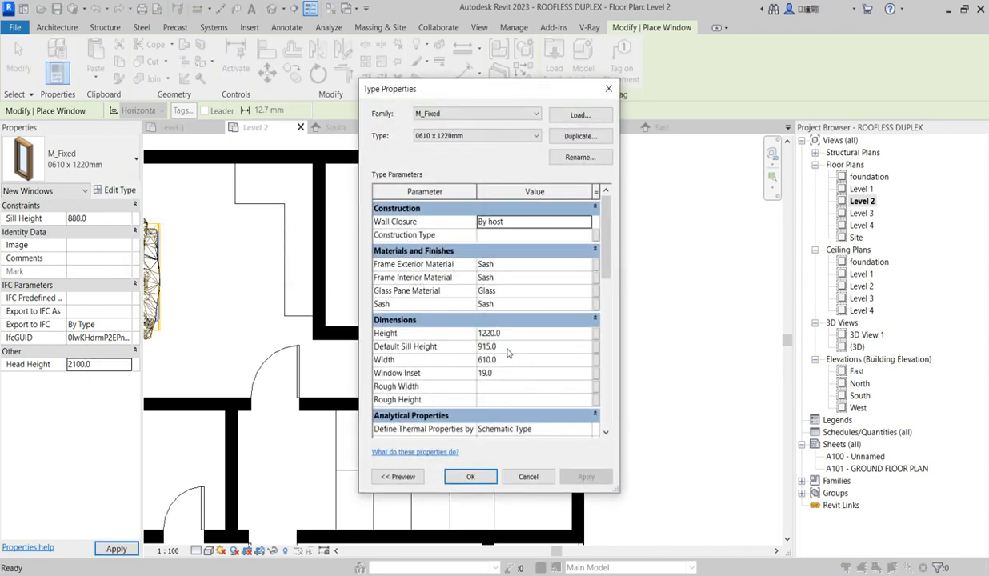
left_click(512, 334)
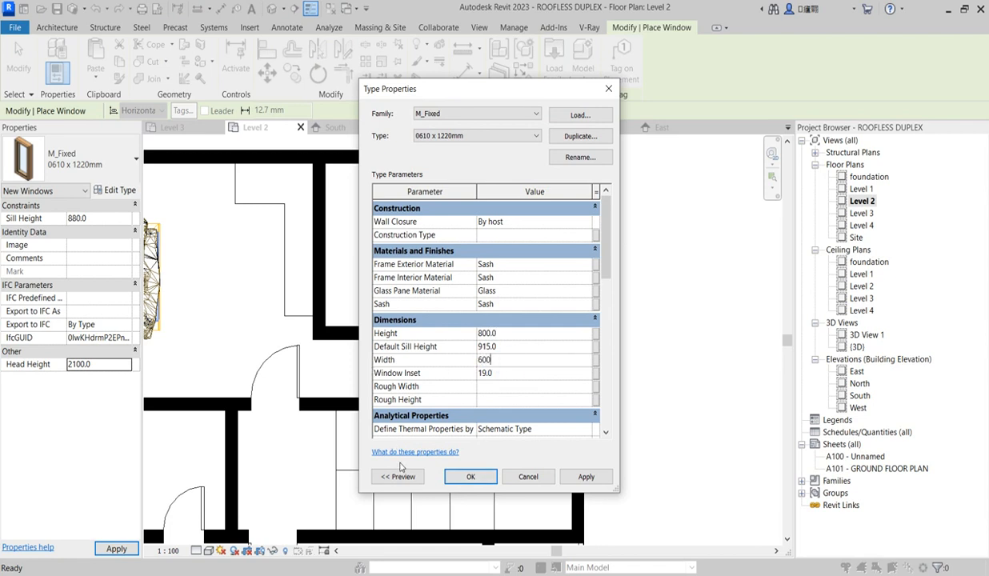
left_click(472, 476)
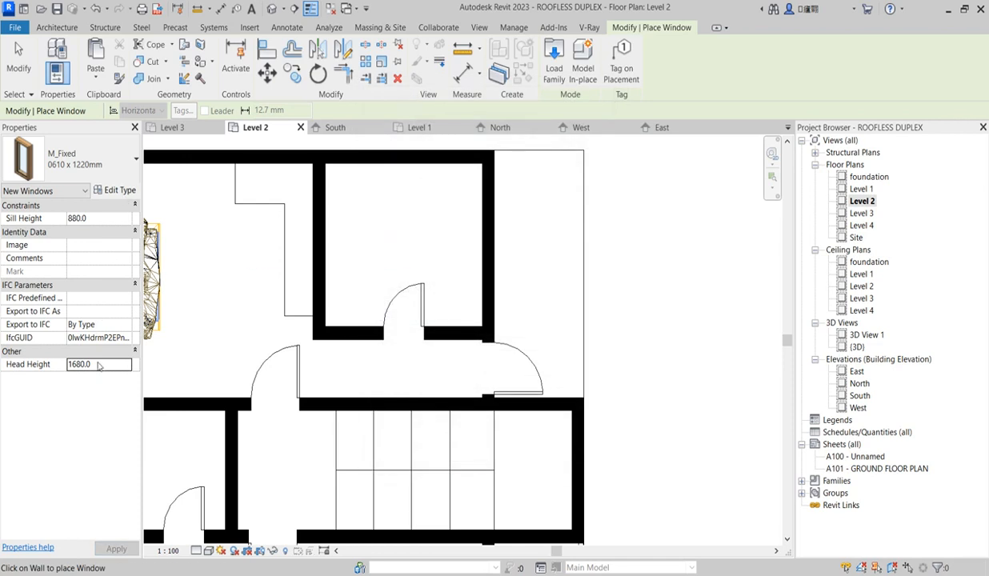
left_click(103, 365)
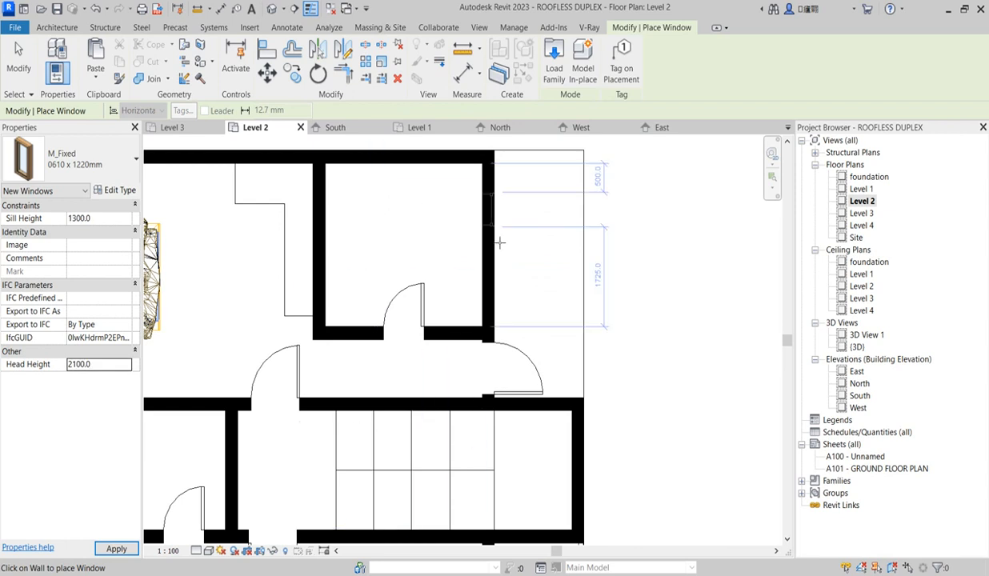
Place the fixed window in the east wall of the small north-east room, about 2025 mm from the room's north wall
scroll(497, 304, "up", 1)
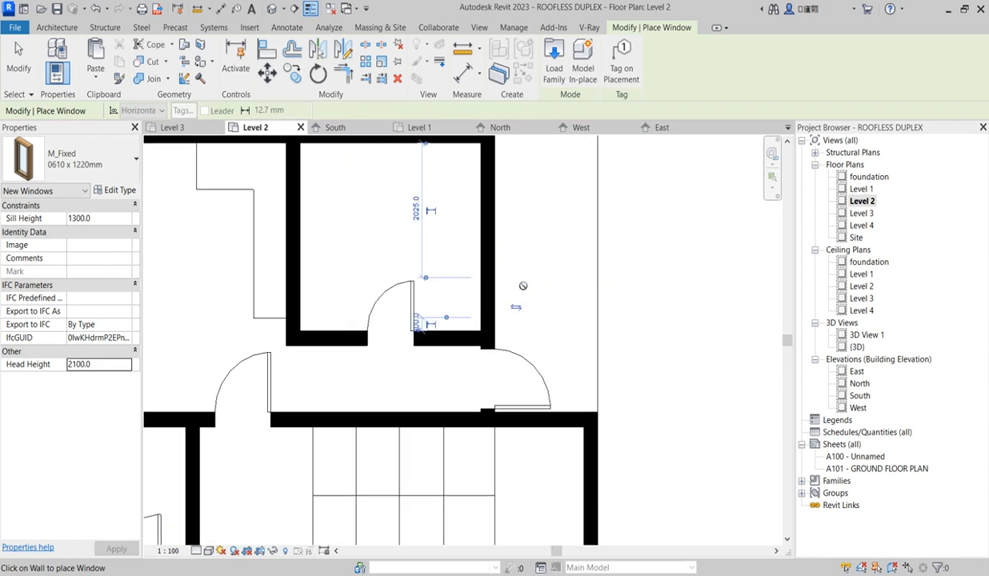
scroll(497, 308, "down", 2)
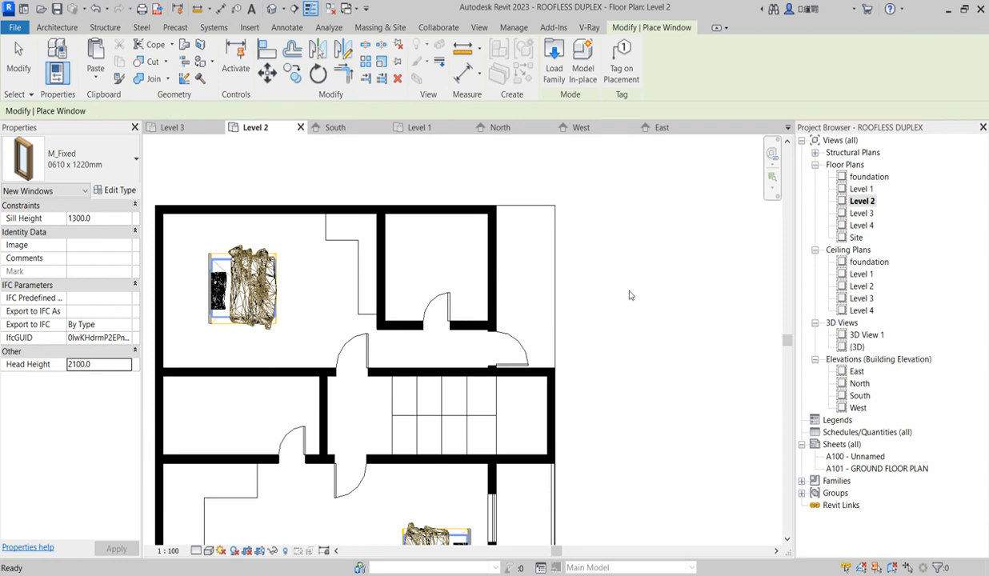
key("Escape")
key("Escape")
scroll(532, 317, "down", 3)
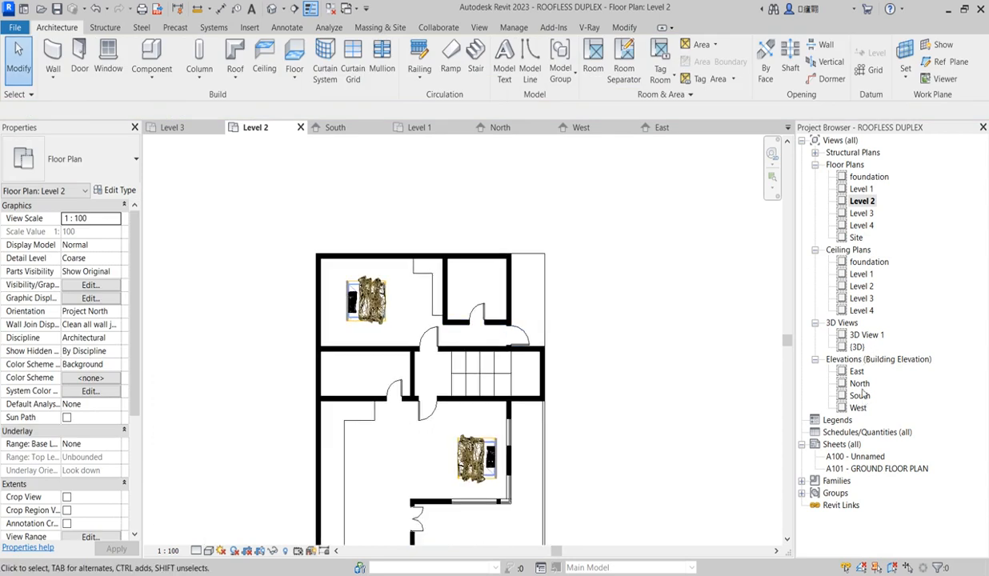
Inspect the window positions on Levels 1 and 2 in the East elevation
double_click(857, 372)
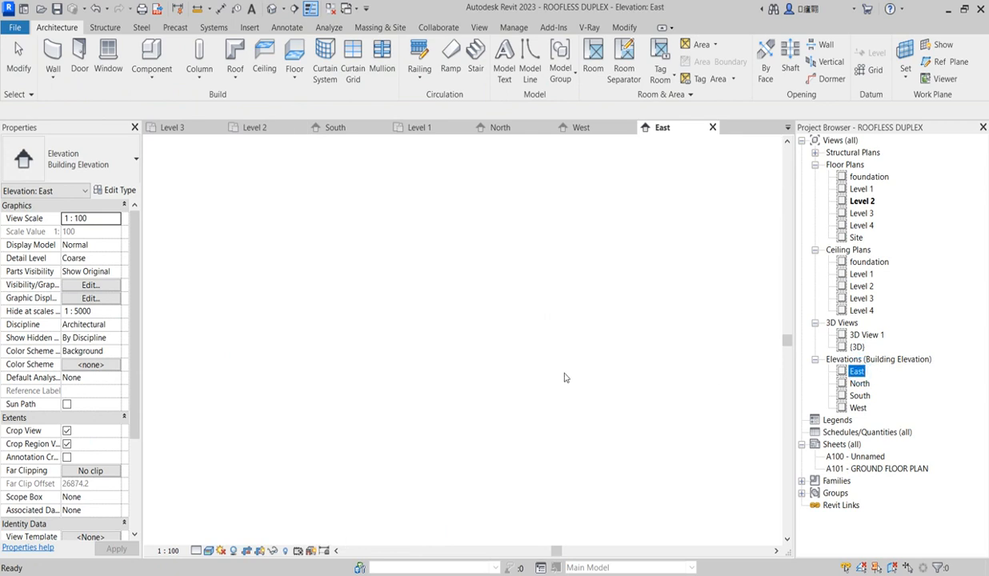
scroll(508, 344, "up", 2)
scroll(494, 332, "down", 4)
scroll(435, 304, "up", 2)
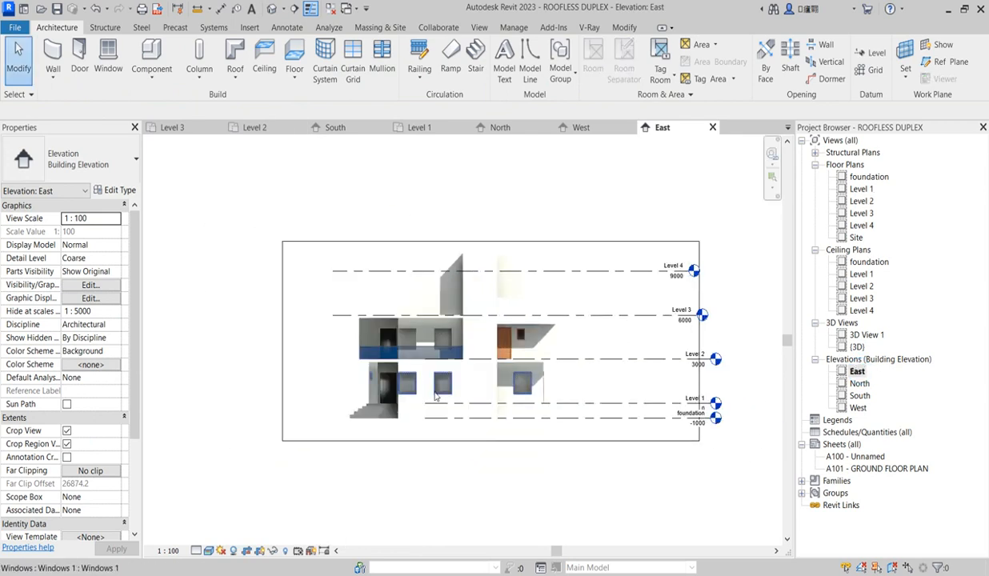
left_click(408, 337)
Paste the copied in-place windows, aligned, into the Level 3 floor plan
double_click(861, 213)
scroll(339, 381, "down", 2)
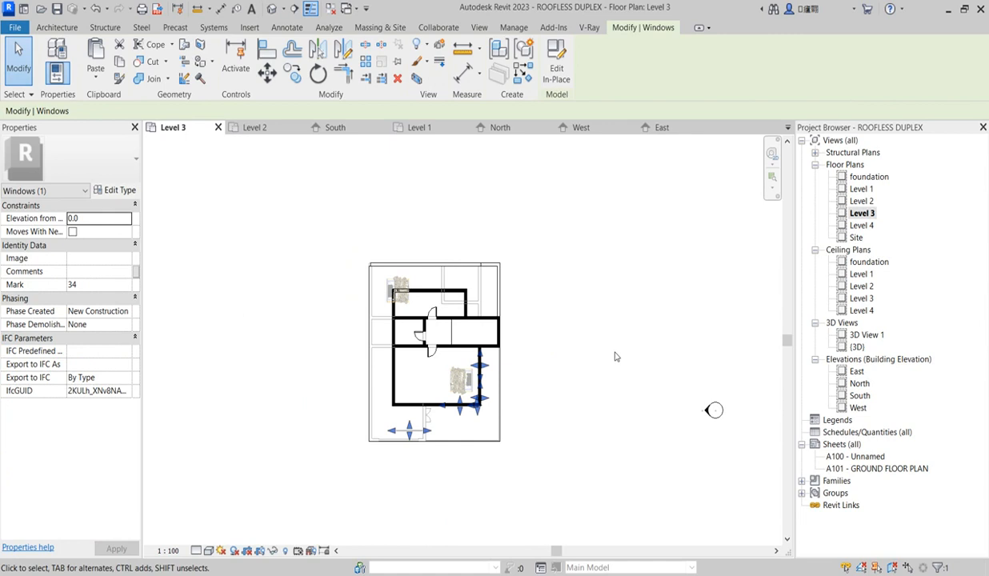
left_click(660, 333)
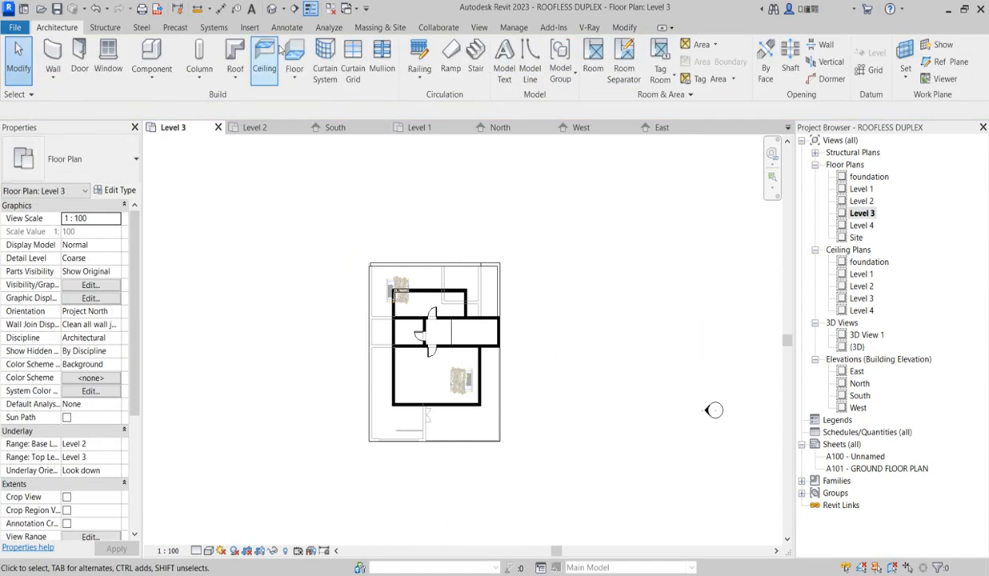
left_click(622, 29)
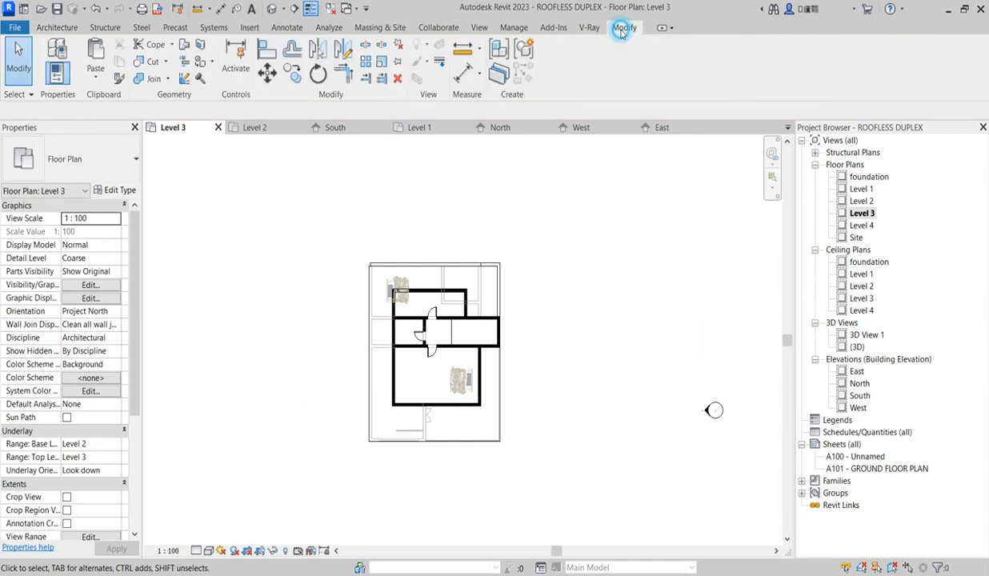
left_click(97, 80)
left_click(138, 185)
scroll(428, 377, "up", 6)
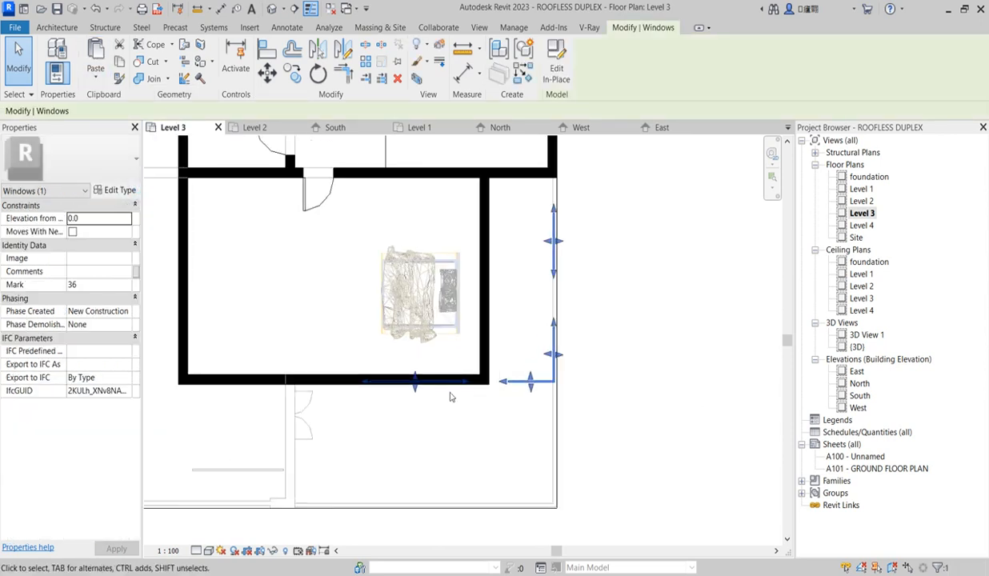
scroll(446, 381, "down", 3)
scroll(447, 381, "down", 2)
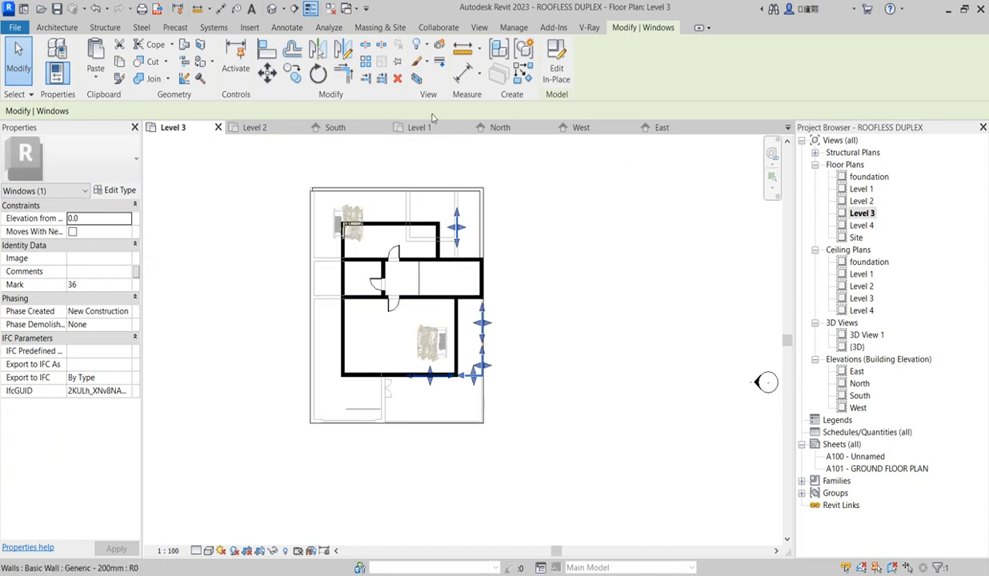
Edit the pasted windows in place and open the sketch of their extrusion
left_click(541, 72)
scroll(460, 389, "up", 2)
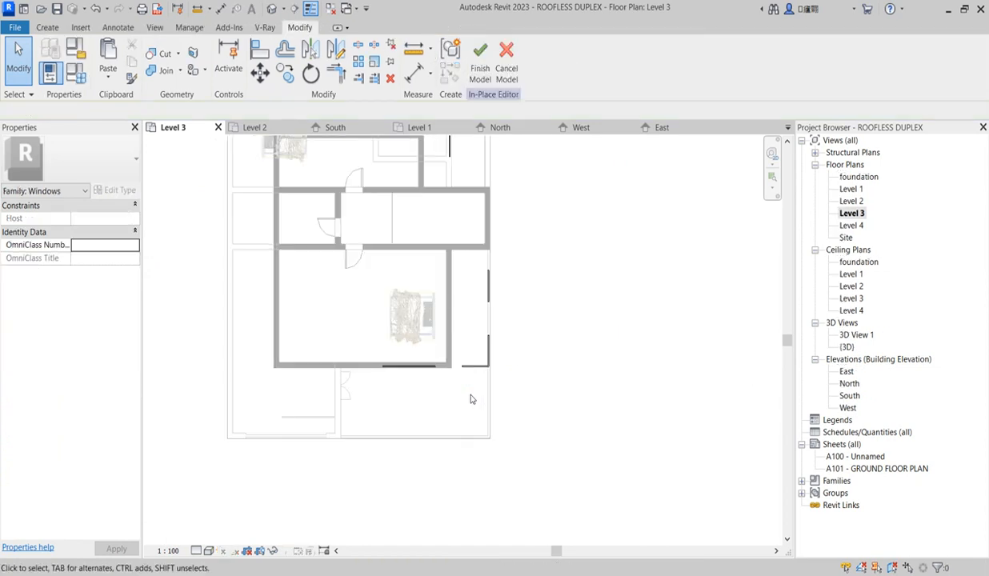
left_click(490, 361)
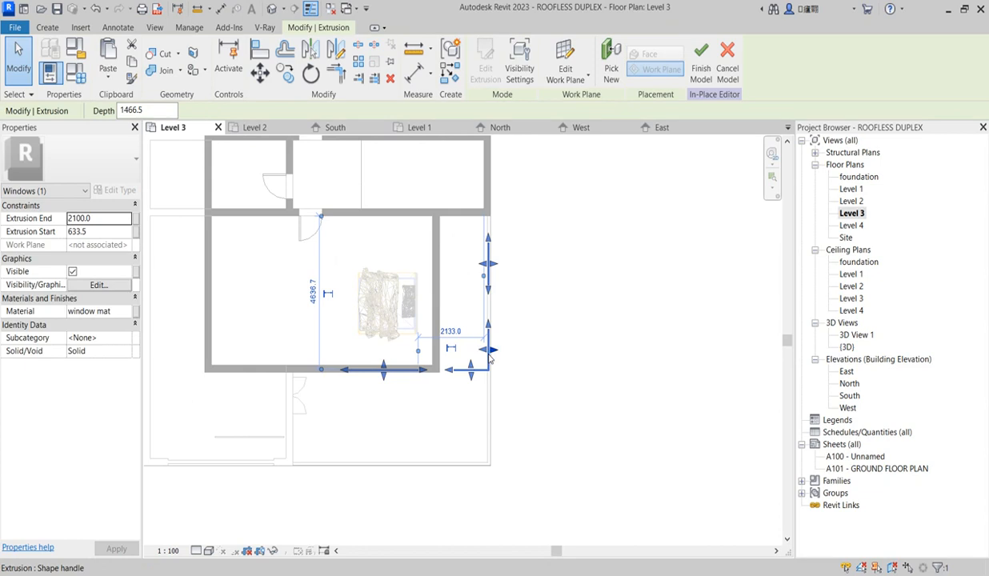
left_click(468, 63)
scroll(432, 289, "down", 2)
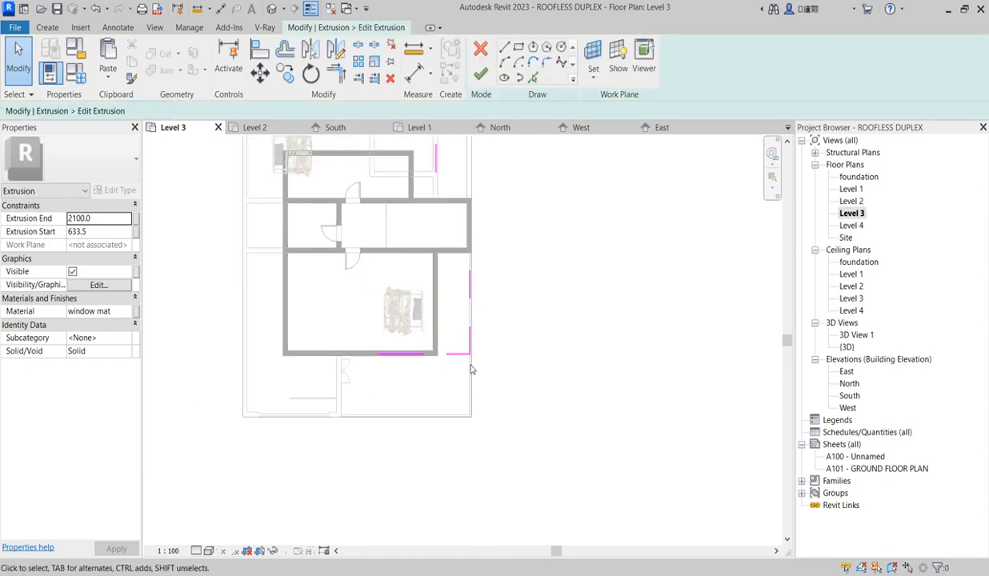
Delete the corner window's lines from the extrusion sketch
mouse_move(452, 259)
left_mouse_down()
mouse_move(492, 367)
mouse_move(501, 362)
left_mouse_up()
left_click(502, 358)
mouse_move(425, 260)
left_mouse_down()
mouse_move(490, 383)
mouse_move(497, 372)
left_mouse_up()
scroll(492, 369, "up", 5)
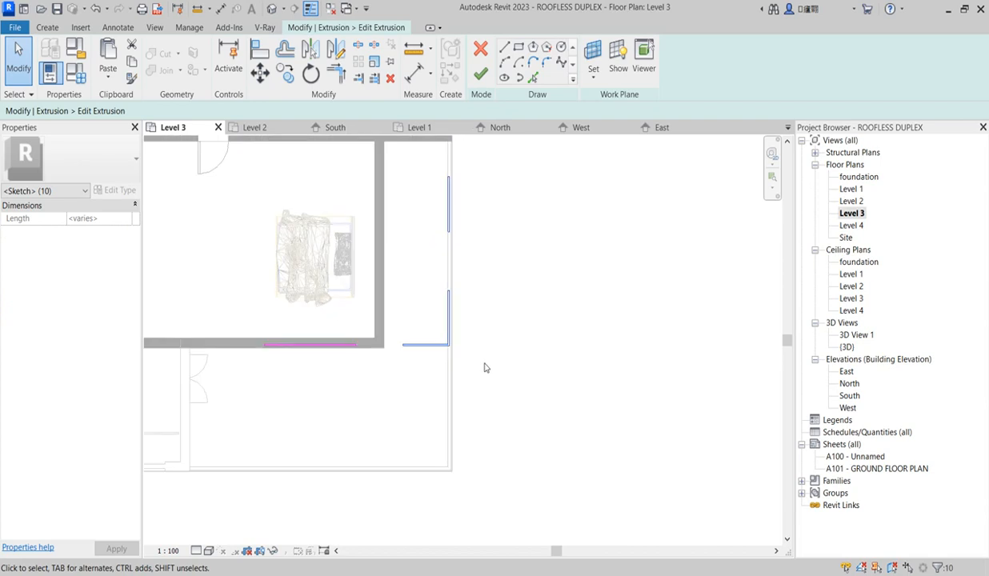
scroll(484, 368, "down", 2)
scroll(456, 376, "up", 2)
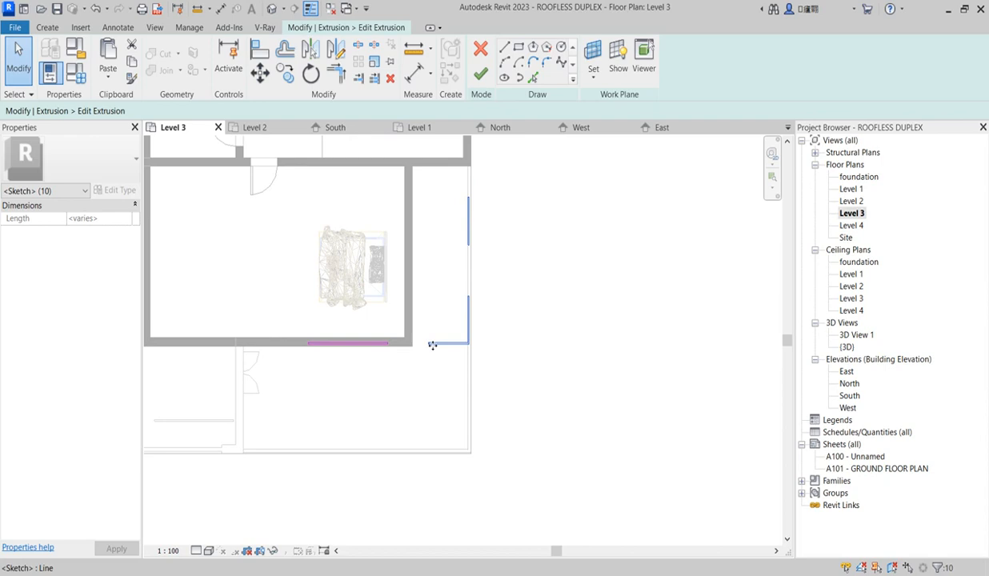
left_click(443, 292)
left_click_drag(404, 268, 484, 357)
key("Delete")
Move the upper window outline from the slab edge onto the centreline of the large bedroom's east wall
left_click_drag(455, 189, 504, 296)
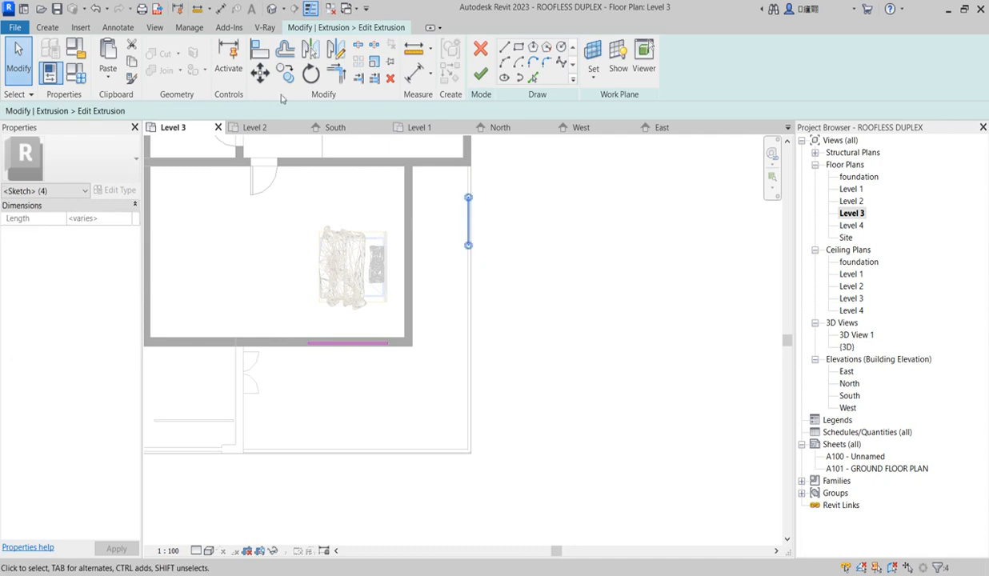
left_click(259, 72)
scroll(469, 200, "up", 5)
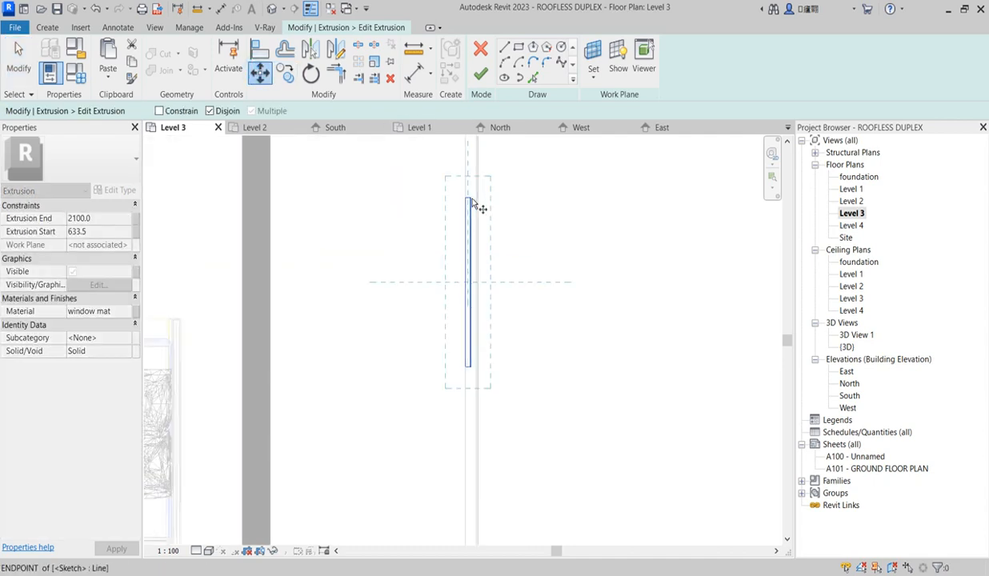
left_click(470, 198)
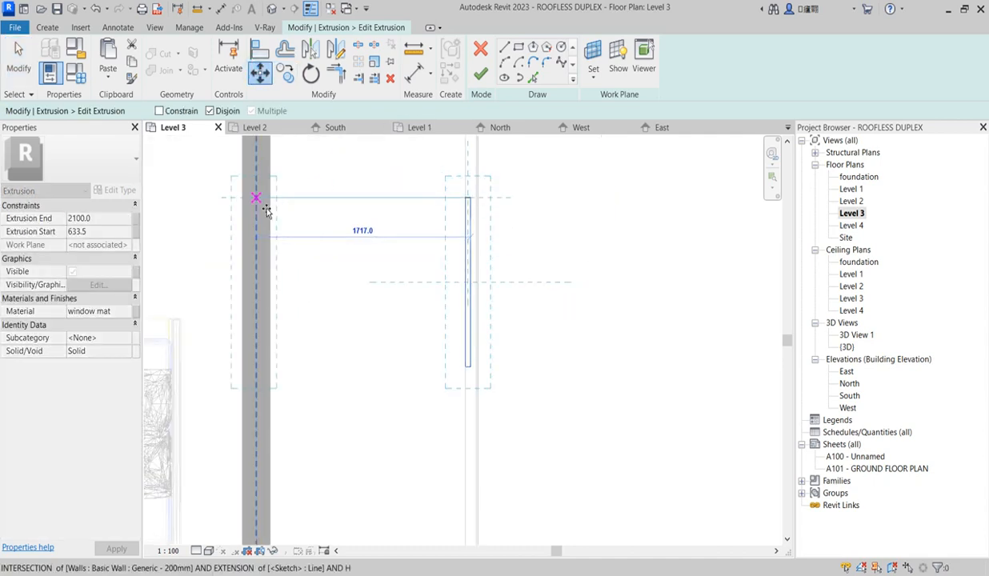
left_click(264, 199)
scroll(314, 218, "down", 3)
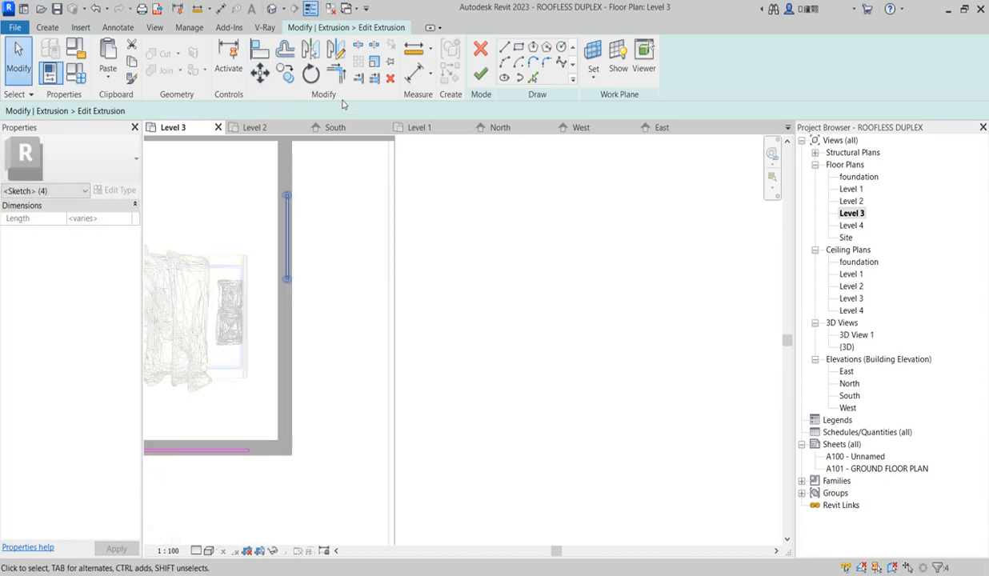
Try to copy the window outline further south along the large bedroom's east wall, starting from the wall corner
left_click(287, 74)
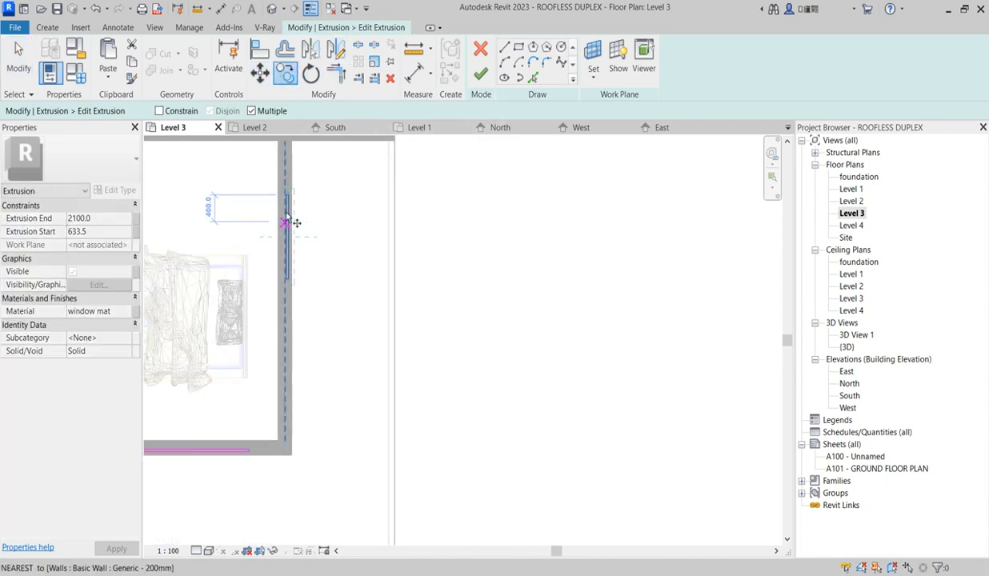
left_click(292, 142)
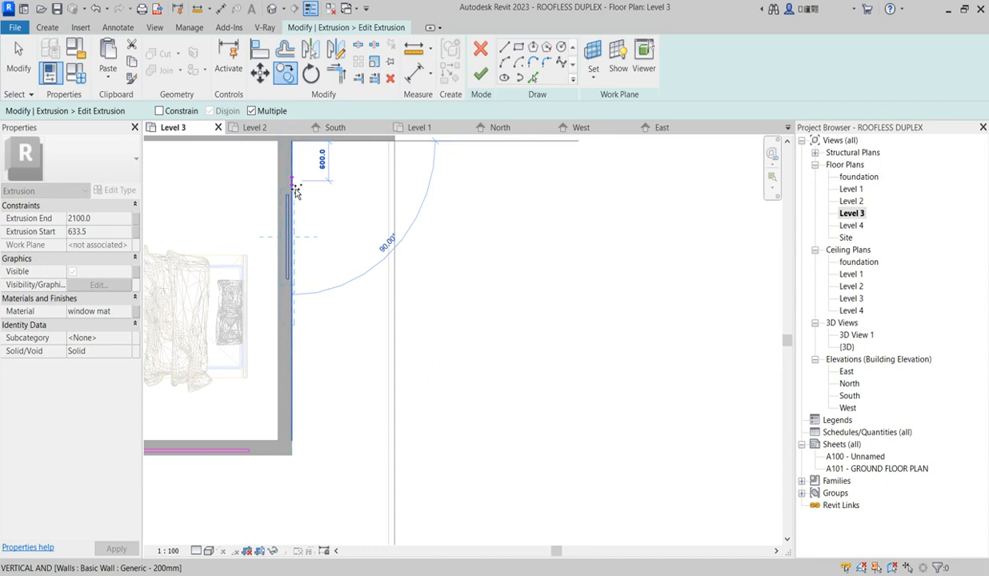
left_click(293, 197)
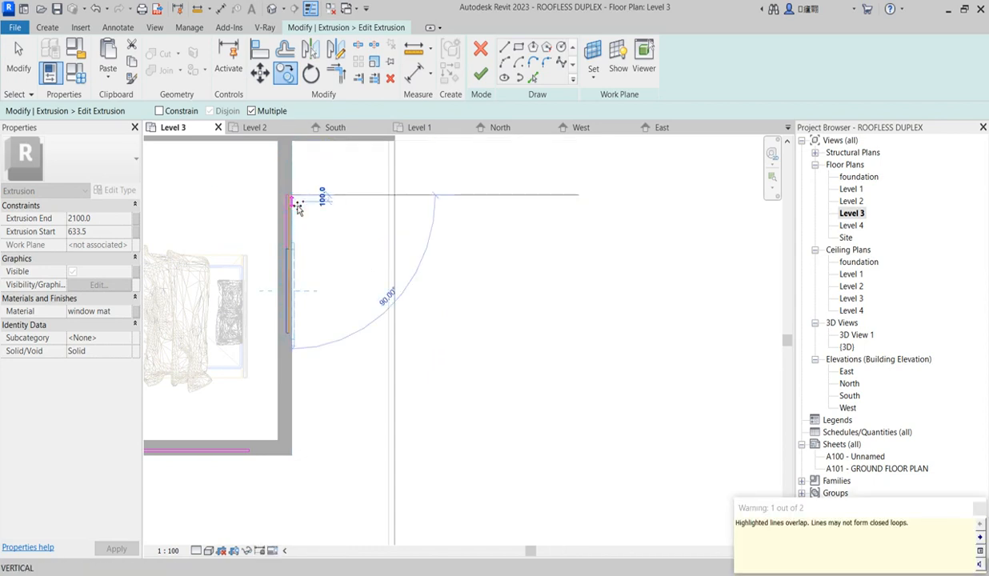
key("Escape")
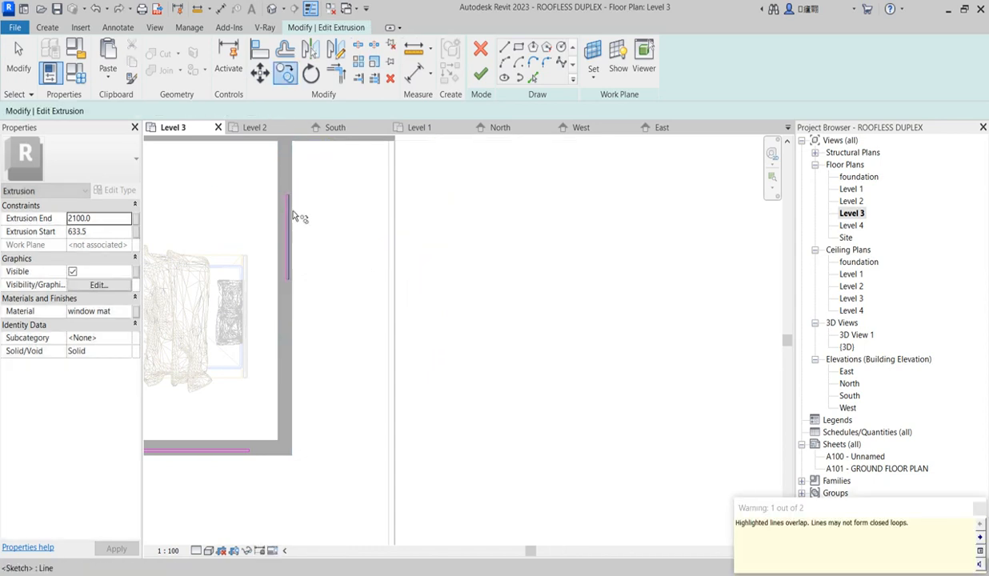
scroll(296, 210, "down", 2)
right_click(259, 190)
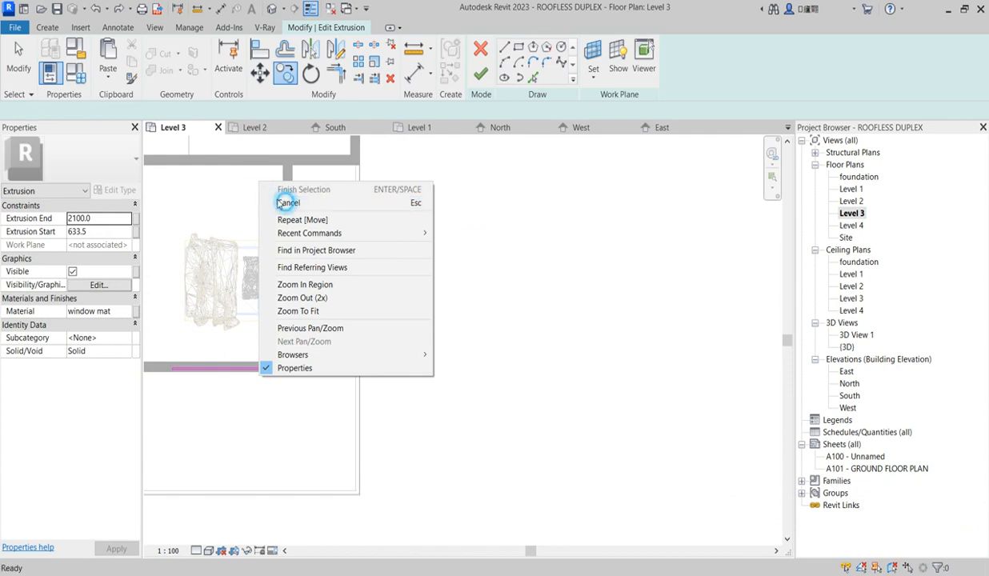
left_click(268, 199)
right_click(237, 191)
left_click(268, 198)
Copy the east wall's window outline further south along the same wall, using the distance from the wall corner to the window's far end
left_click_drag(260, 189, 323, 272)
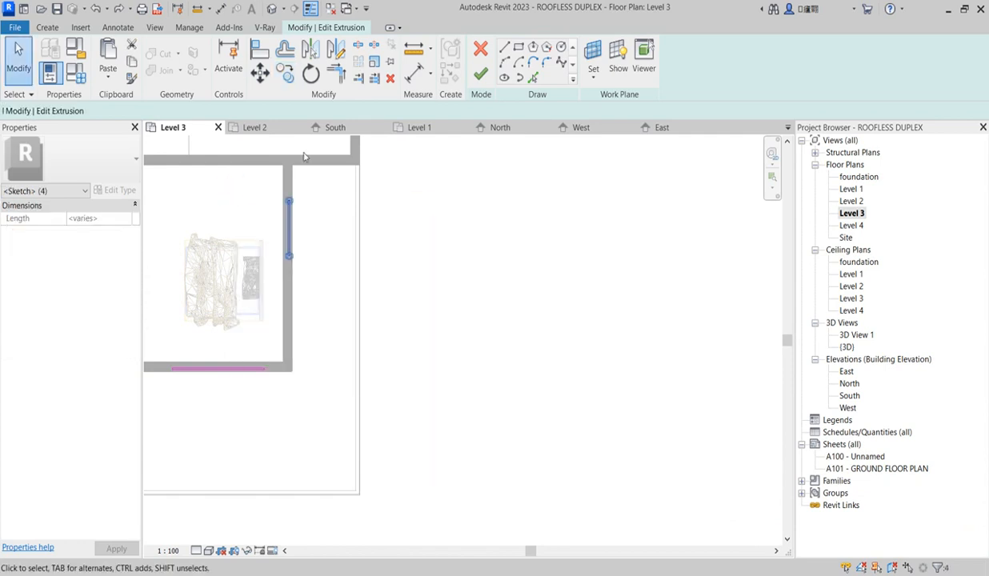
left_click(285, 73)
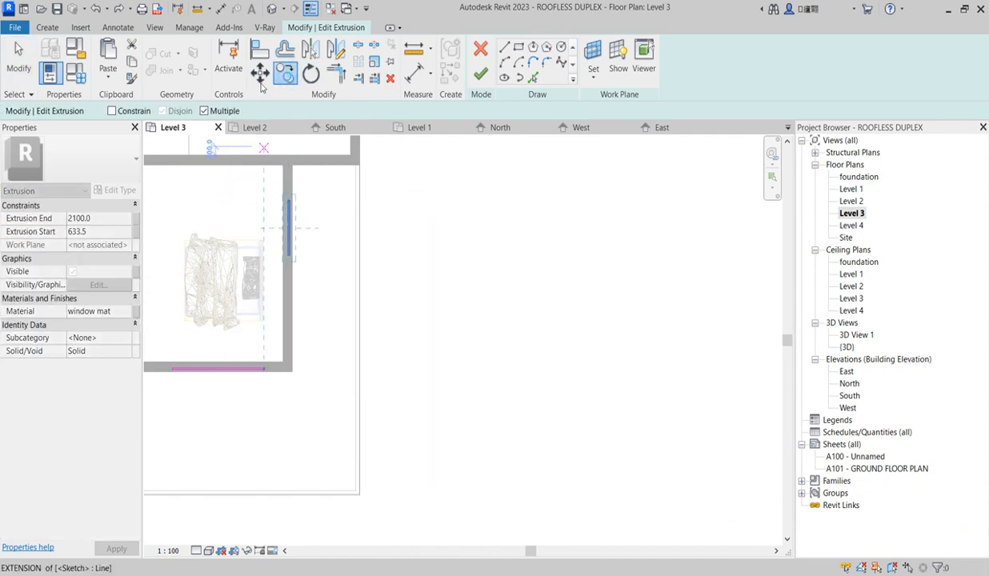
scroll(296, 194, "up", 2)
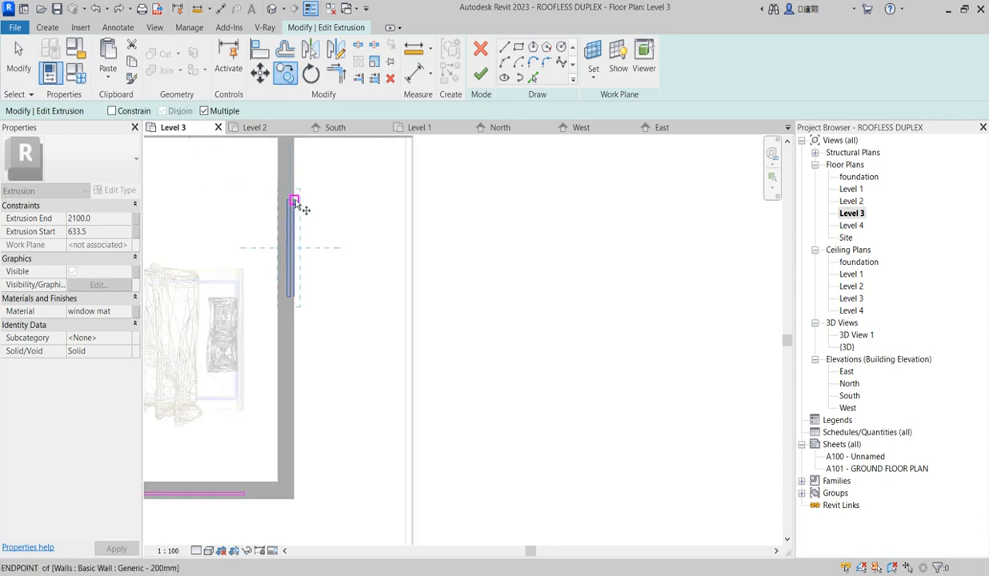
scroll(298, 212, "down", 3)
left_click(295, 163)
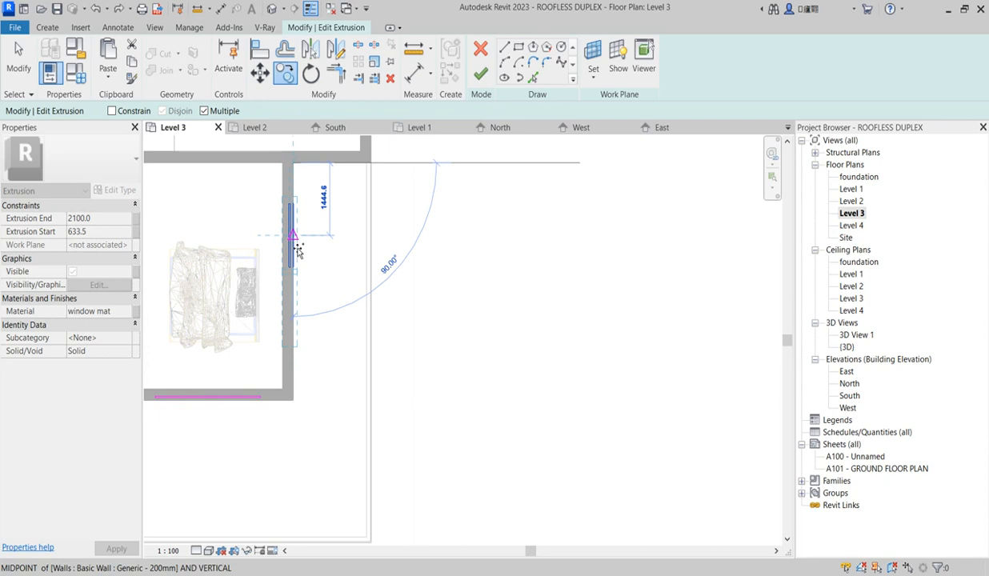
scroll(300, 269, "up", 3)
left_click(294, 265)
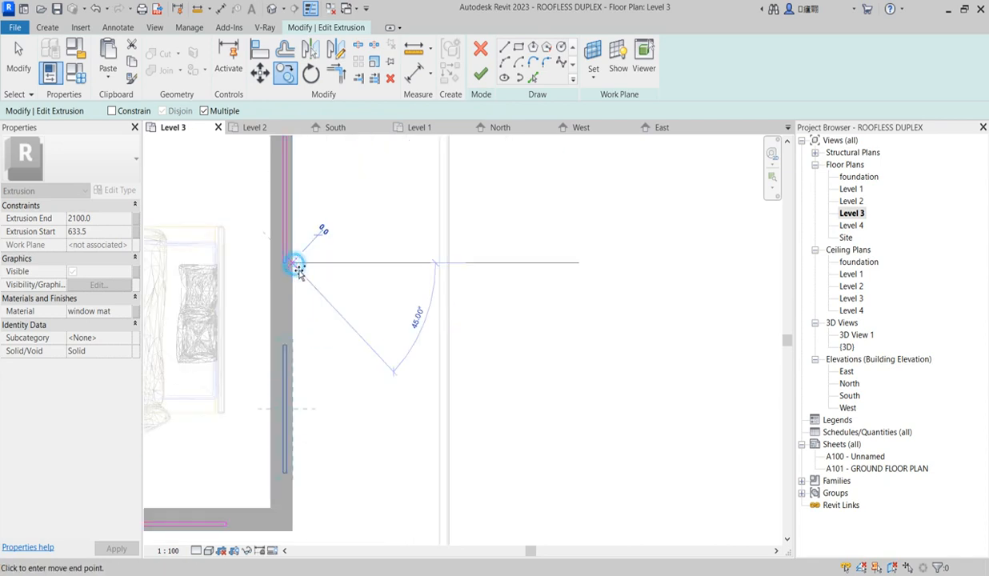
scroll(383, 304, "down", 4)
key("Escape")
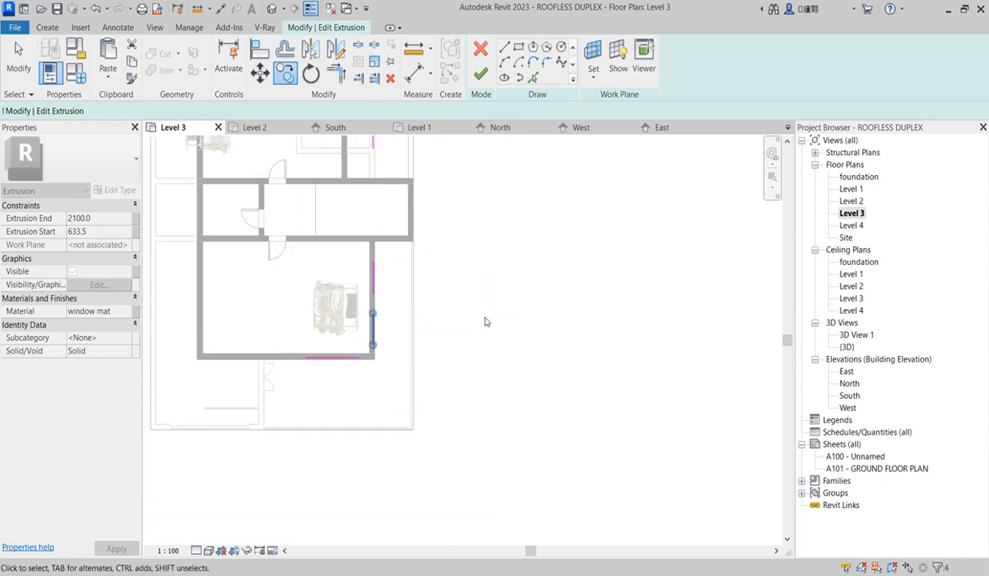
Finish the window extrusion sketch and the in-place window model
left_click(484, 75)
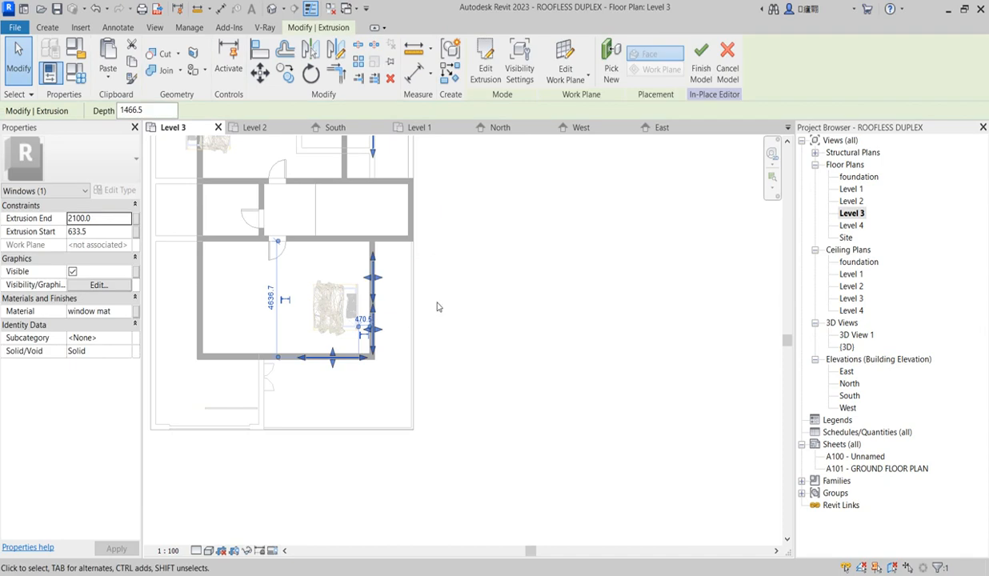
left_click(435, 297)
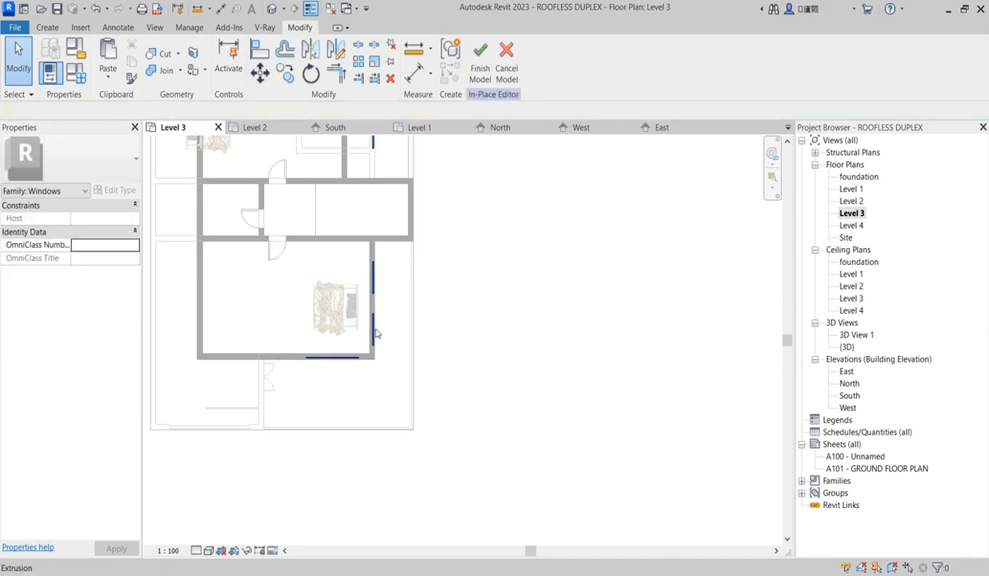
left_click(480, 62)
scroll(355, 358, "down", 2)
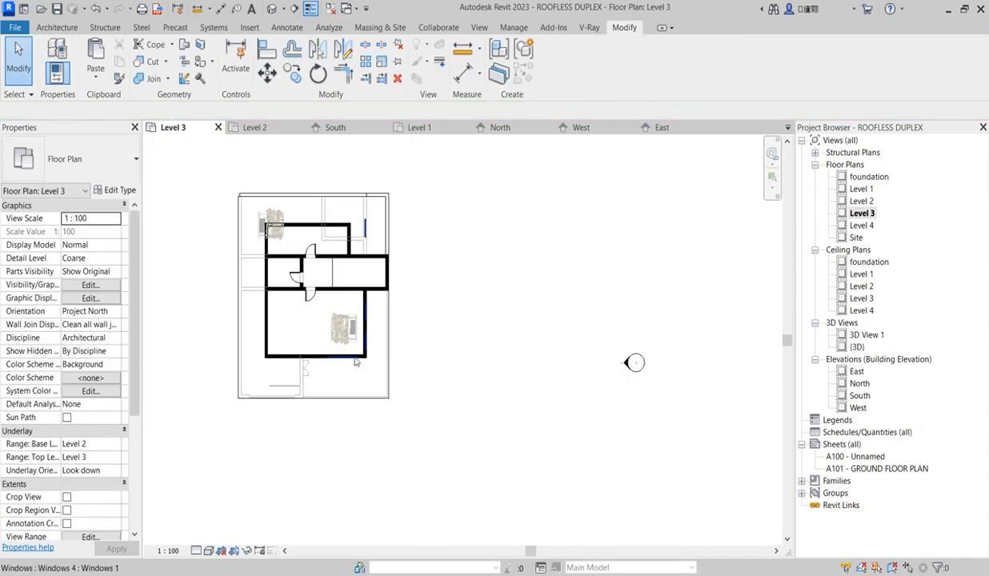
Edit the Level 3 windows in place again and reopen the sketch of their extrusion
scroll(361, 297, "up", 1)
left_click(373, 205)
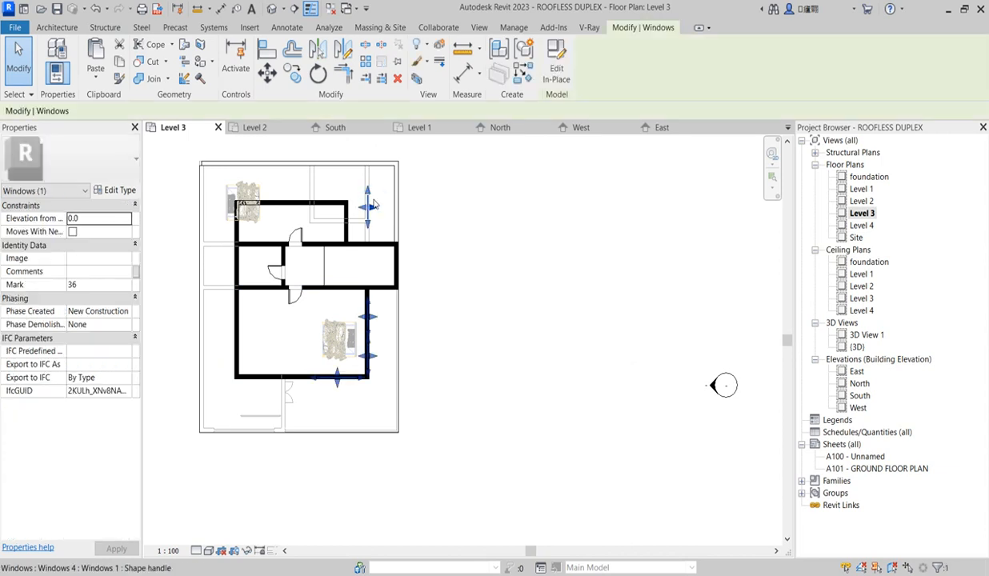
left_click(556, 71)
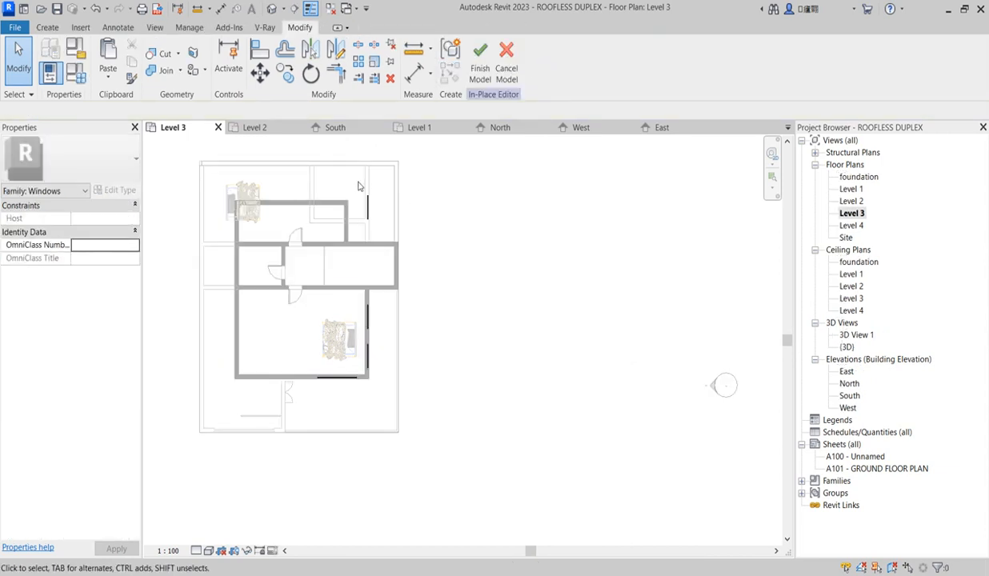
left_click(368, 208)
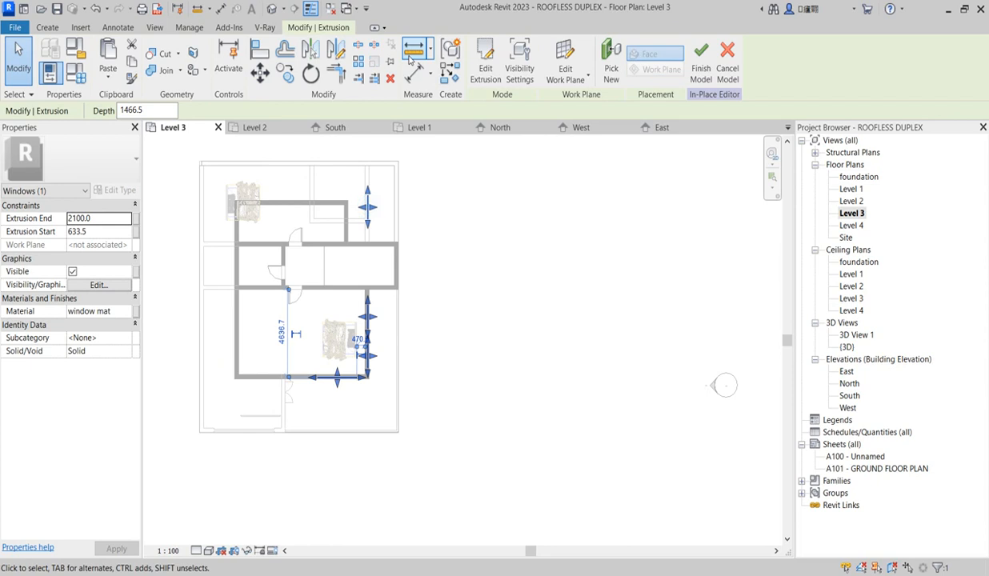
double_click(384, 200)
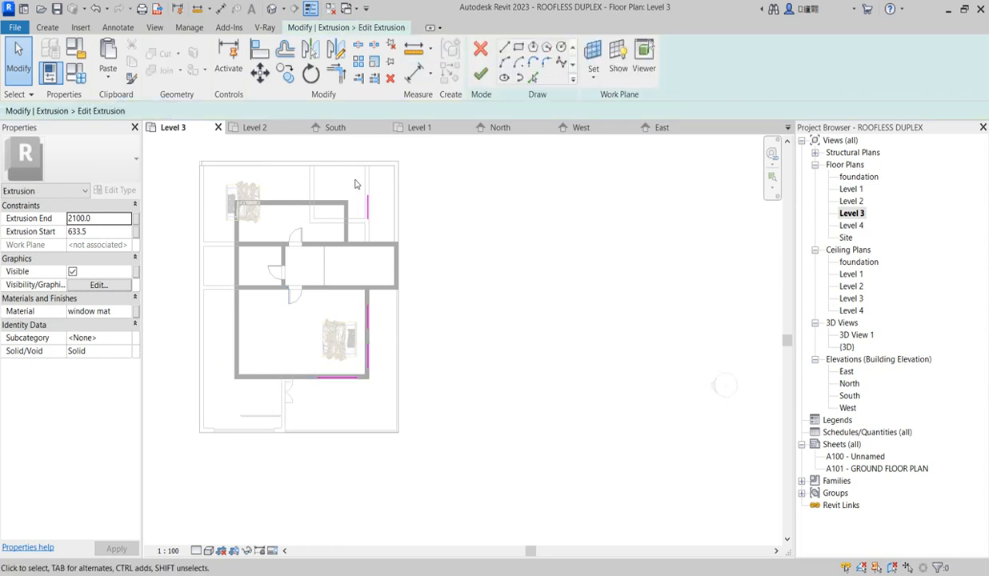
Copy the window outline standing off the walls in the northeast onto the west wall of the small middle room
left_click_drag(387, 234, 388, 237)
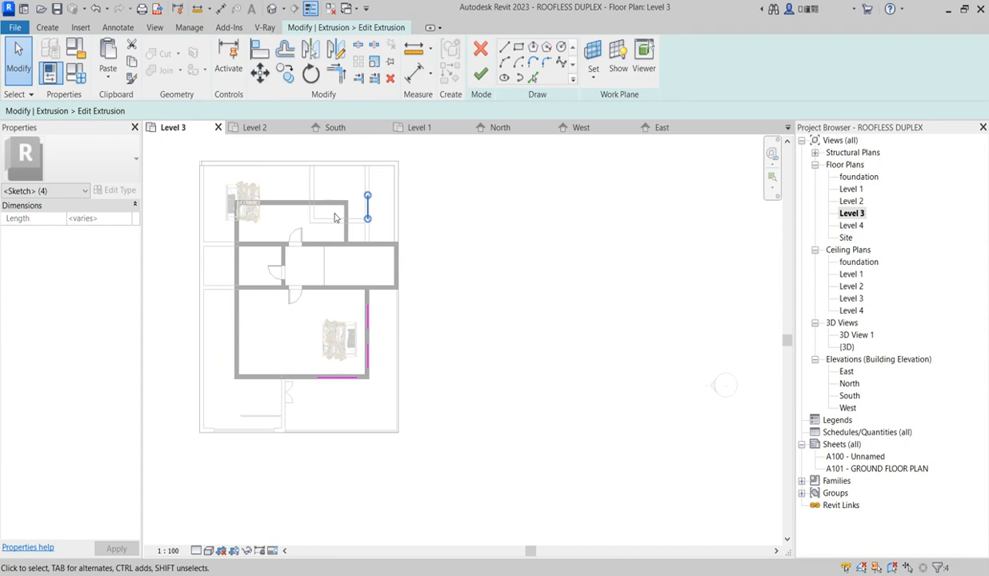
scroll(276, 300, "up", 2)
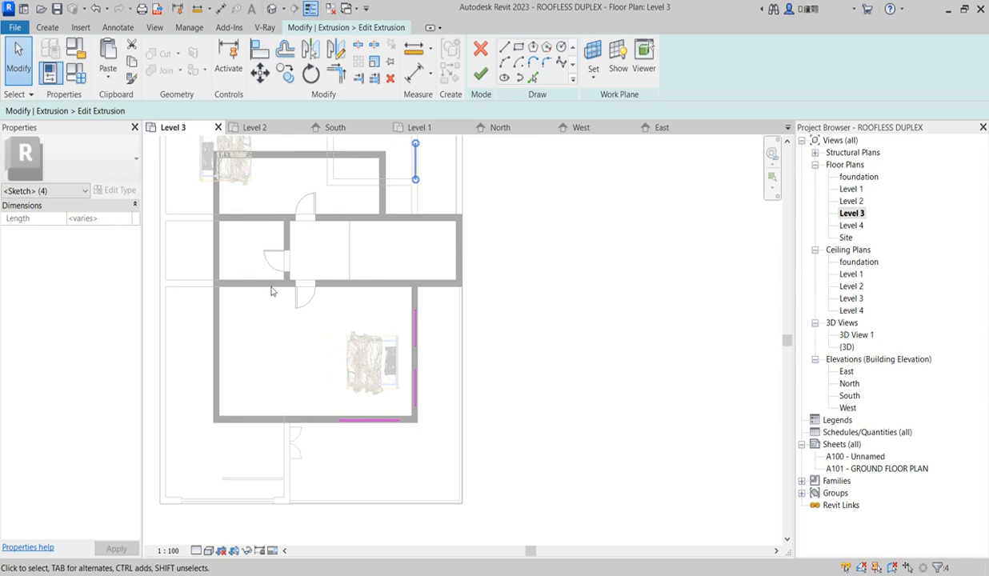
scroll(427, 255, "down", 2)
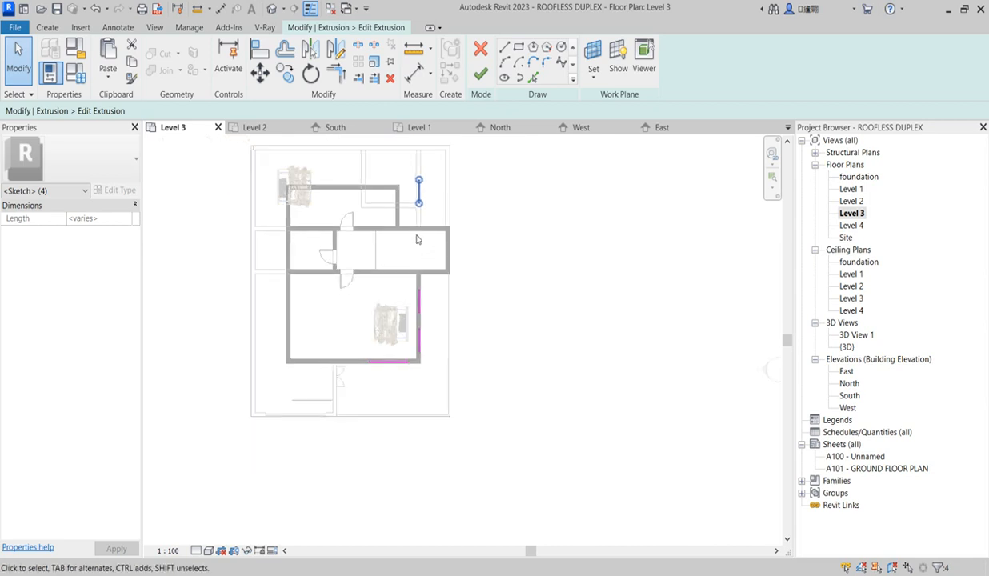
left_click(288, 78)
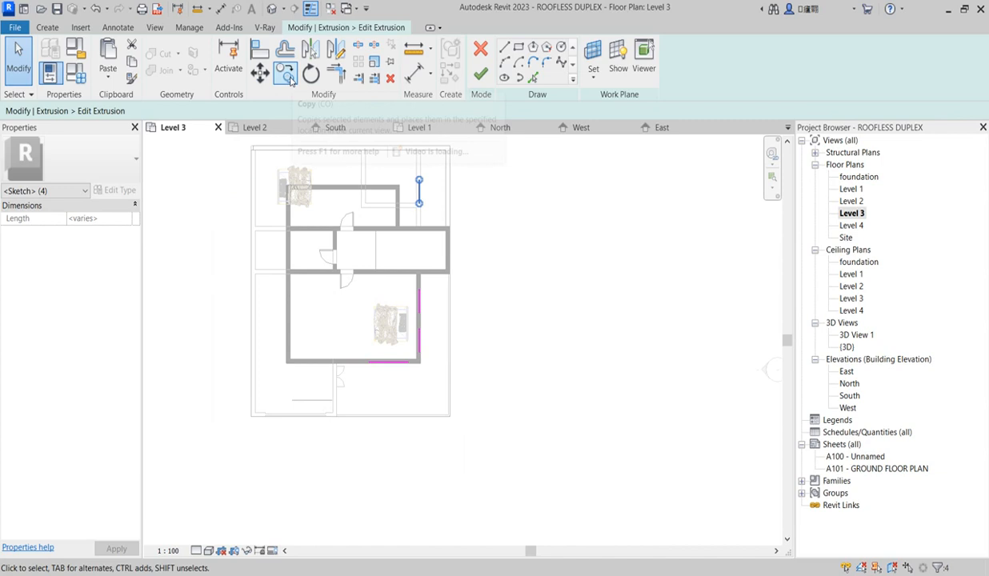
scroll(412, 154, "up", 5)
scroll(433, 188, "up", 4)
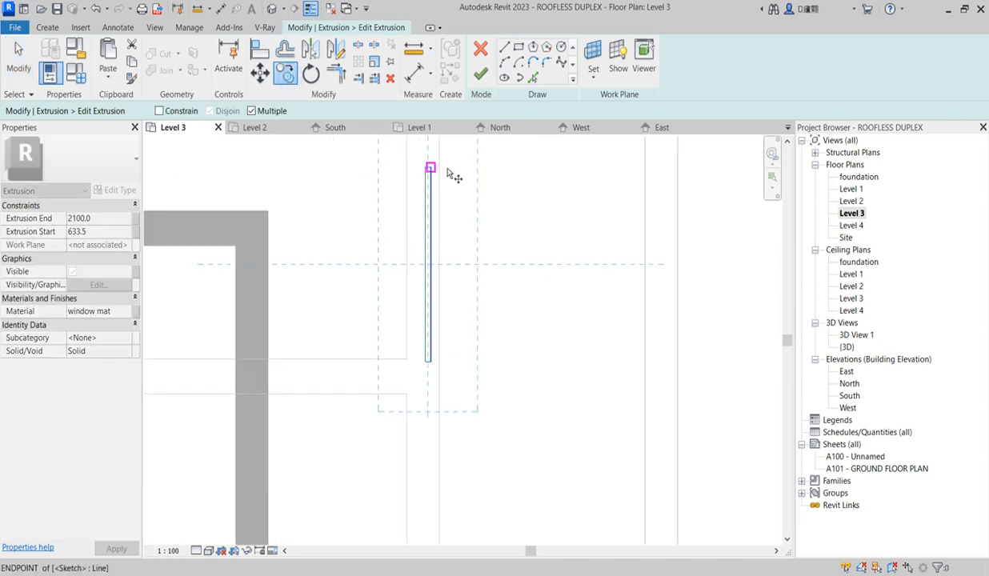
scroll(448, 164, "down", 1)
left_click(444, 169)
scroll(432, 192, "down", 3)
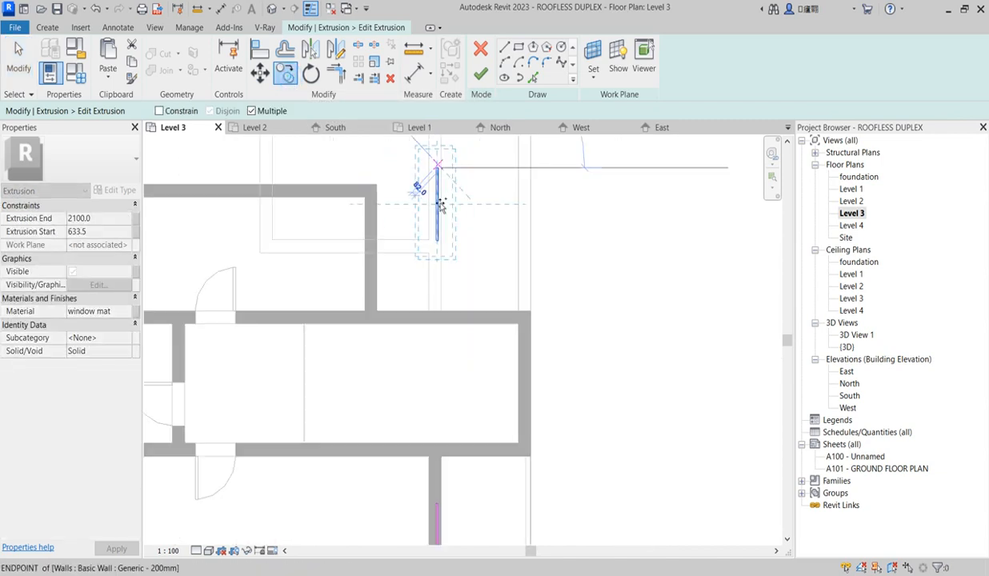
scroll(272, 248, "up", 1)
scroll(268, 255, "up", 4)
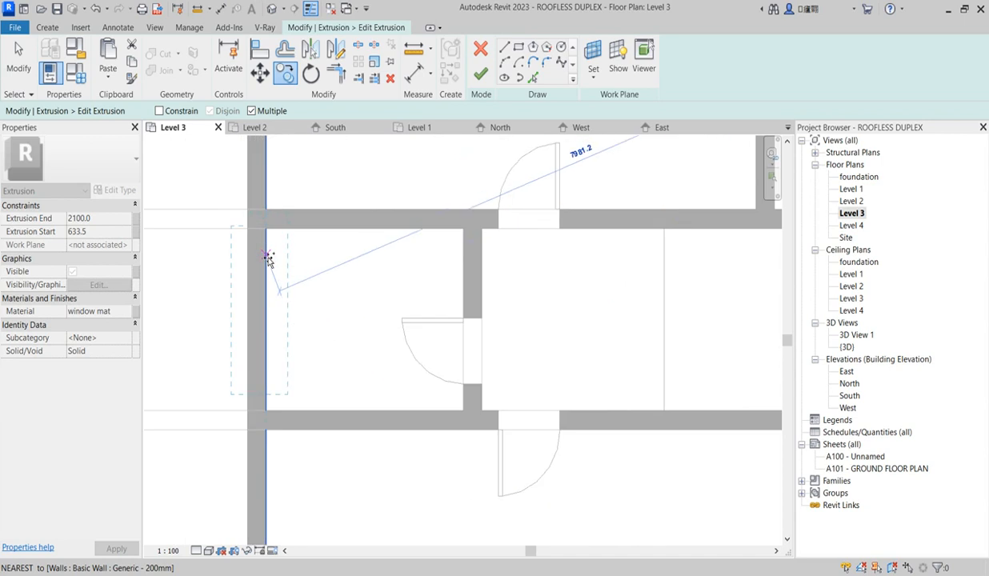
left_click(259, 254)
key("Escape")
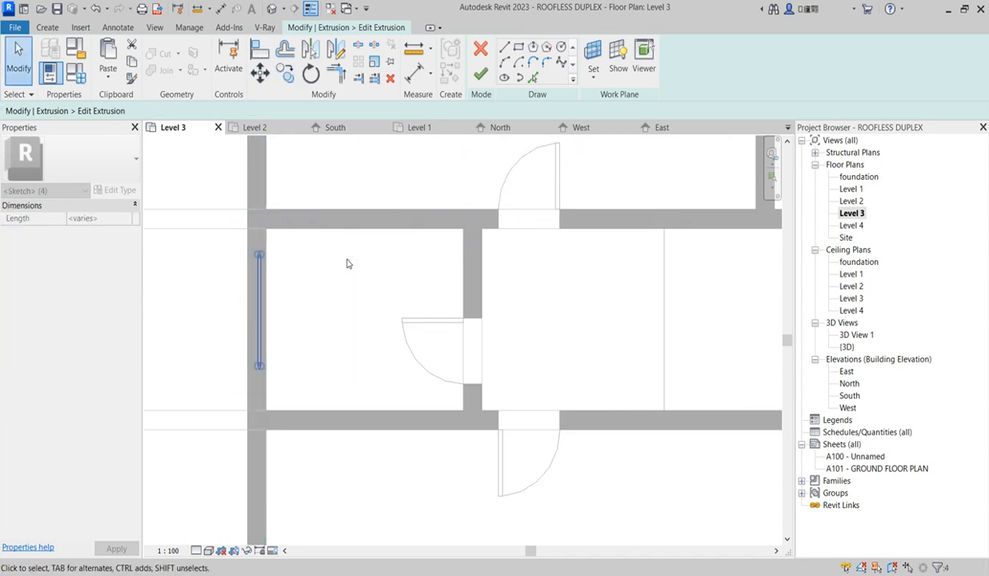
scroll(302, 280, "up", 2)
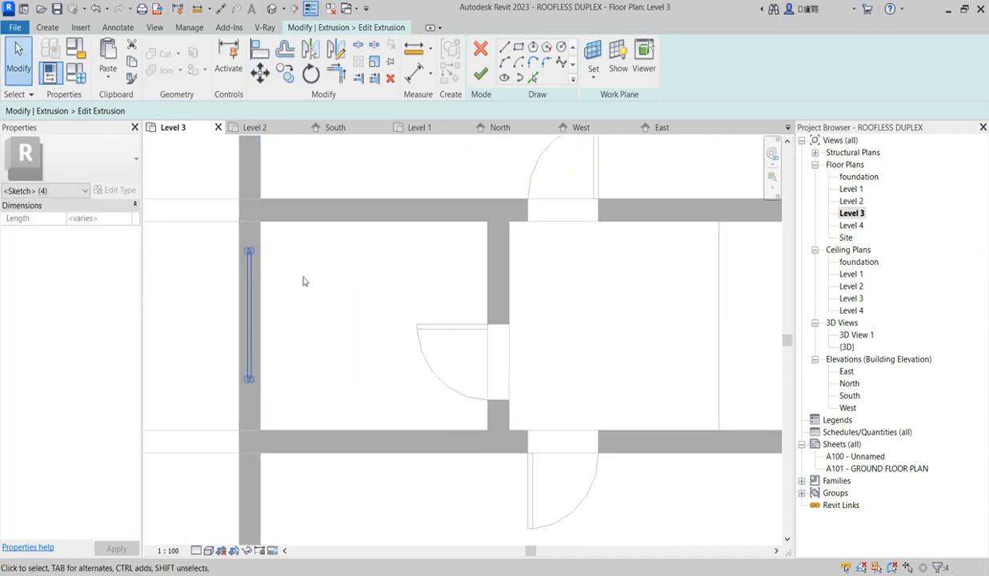
scroll(302, 280, "down", 5)
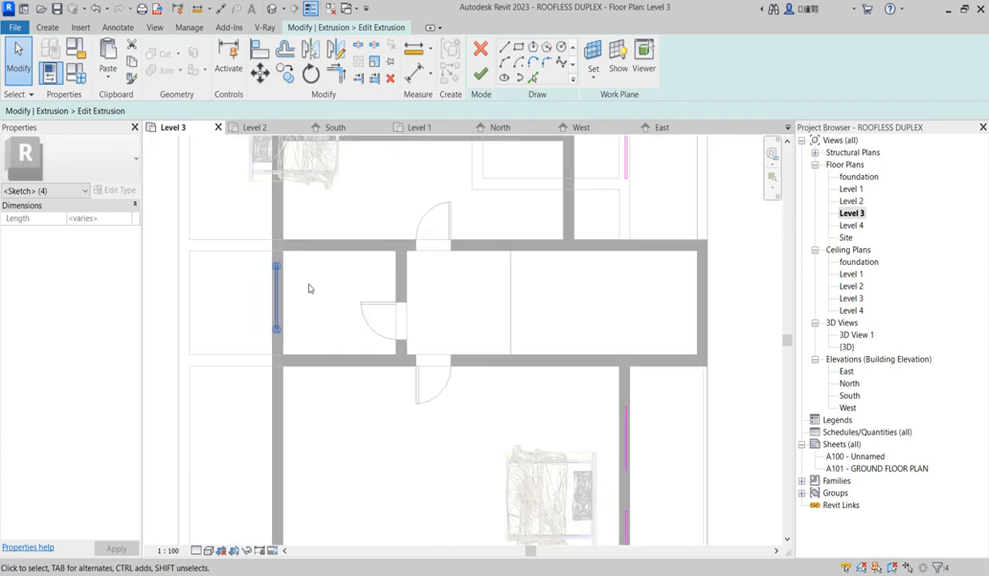
Delete the original window outline left standing off the walls in the northeast
left_click_drag(454, 189, 478, 237)
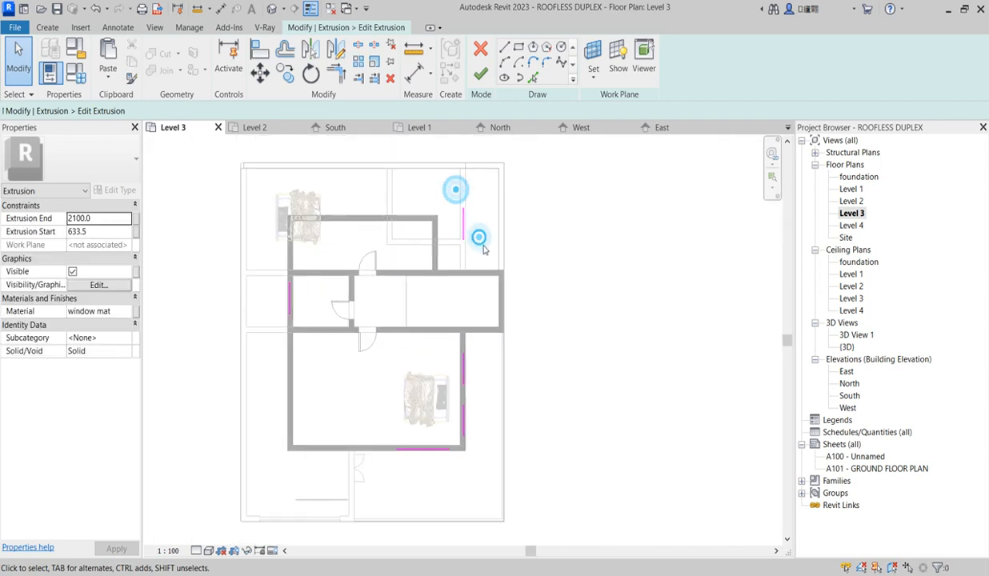
left_click_drag(447, 194, 488, 257)
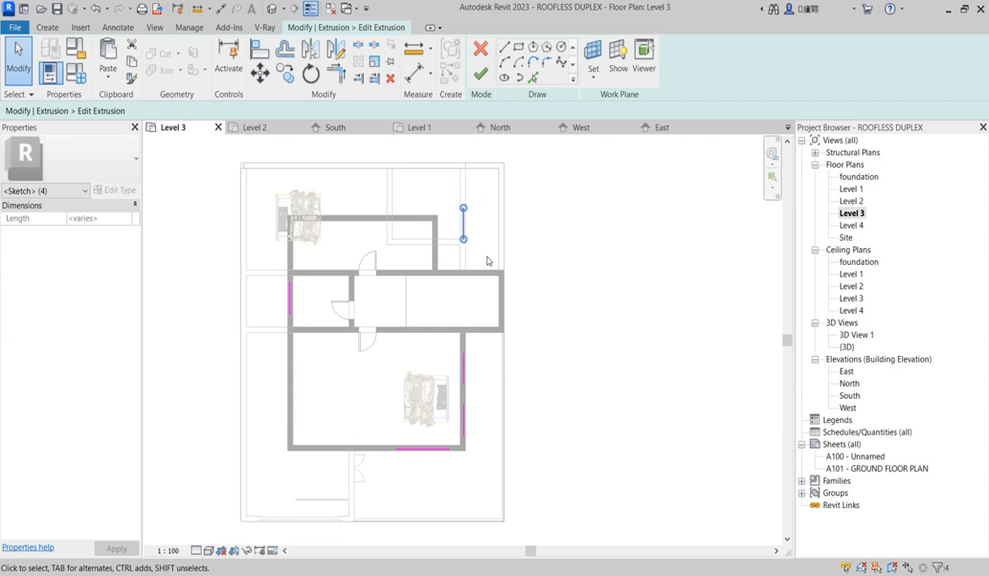
left_click(487, 261)
scroll(456, 398, "up", 3)
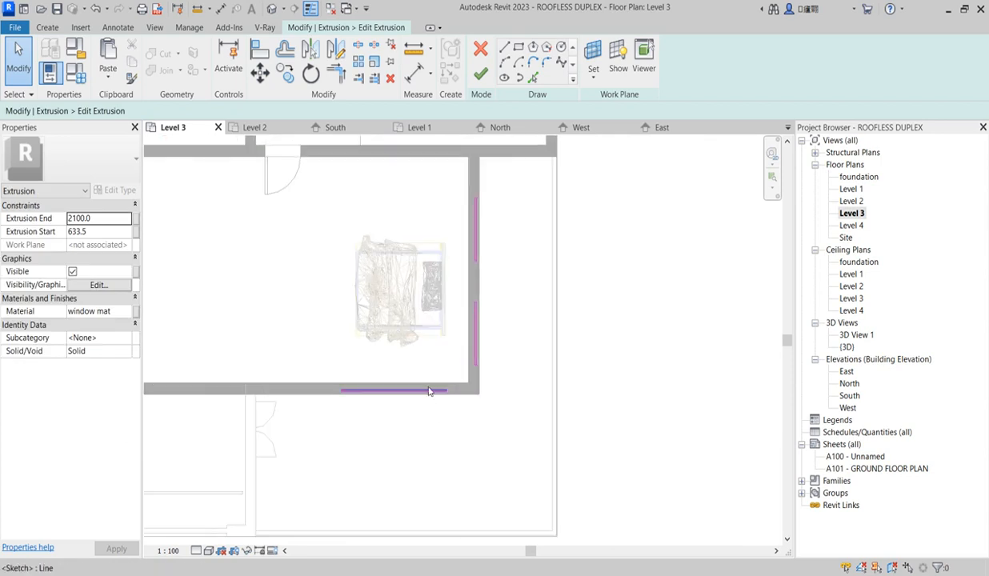
Finish the extrusion sketch containing the relocated west wall outline and finish the in-place window model
scroll(430, 391, "down", 4)
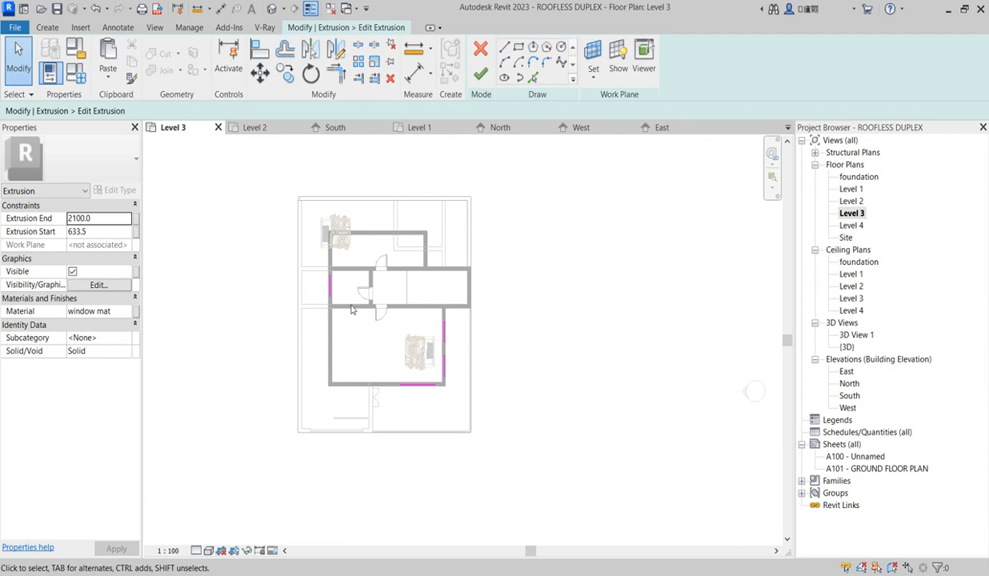
left_click(480, 74)
scroll(537, 366, "up", 2)
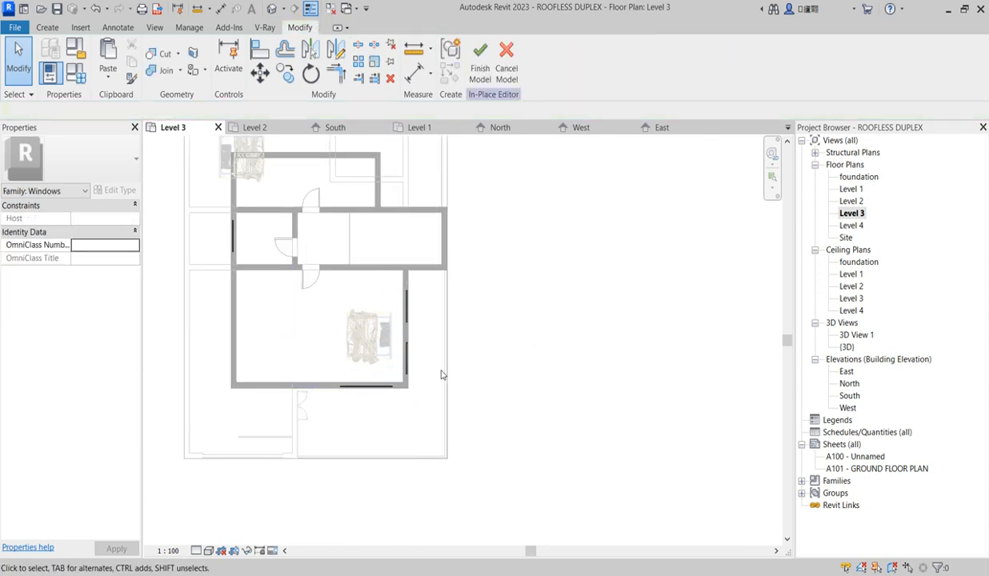
left_click(481, 63)
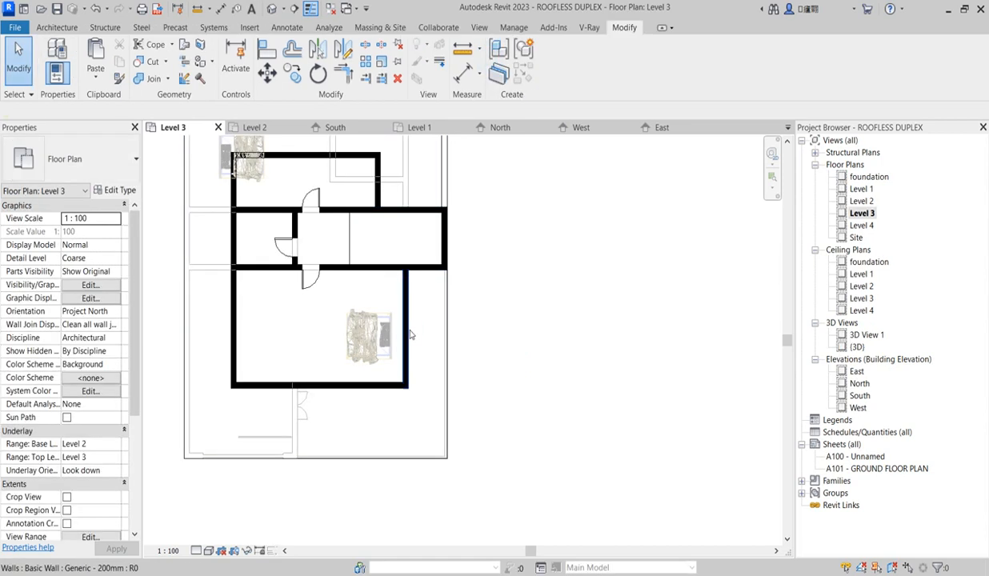
Open the profile of the large south room's east wall on Level 3 for editing in the East elevation
left_click(406, 334)
left_click(552, 60)
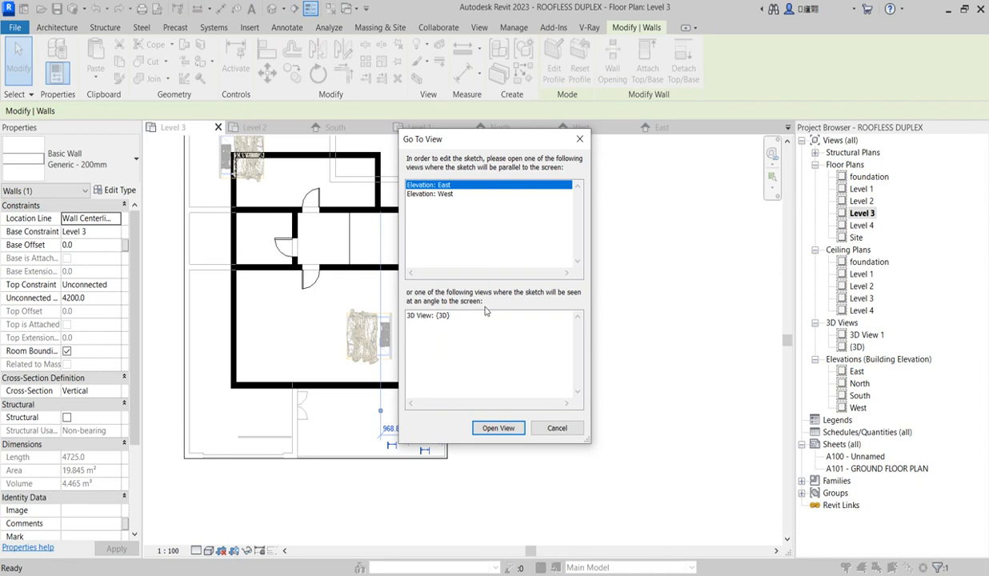
left_click(497, 428)
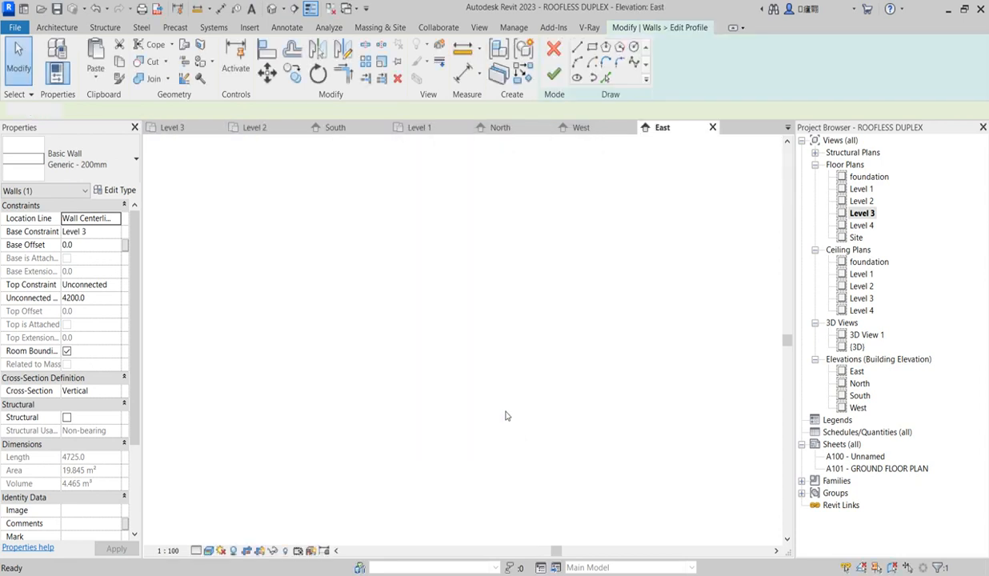
scroll(405, 260, "up", 5)
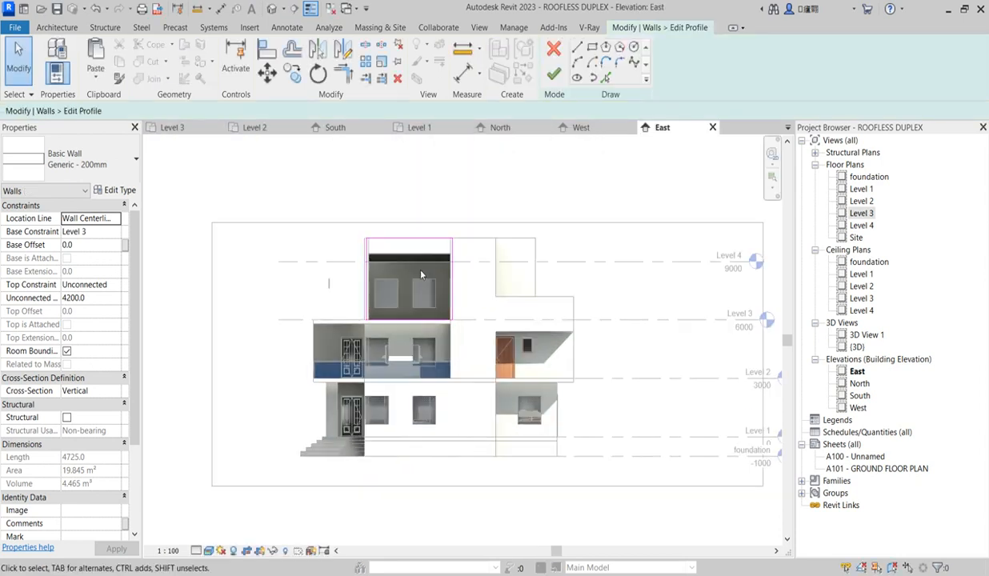
Cut two rectangular openings about 1264 by 1466 mm into the wall profile around the two windows, and finish the profile
left_click(592, 46)
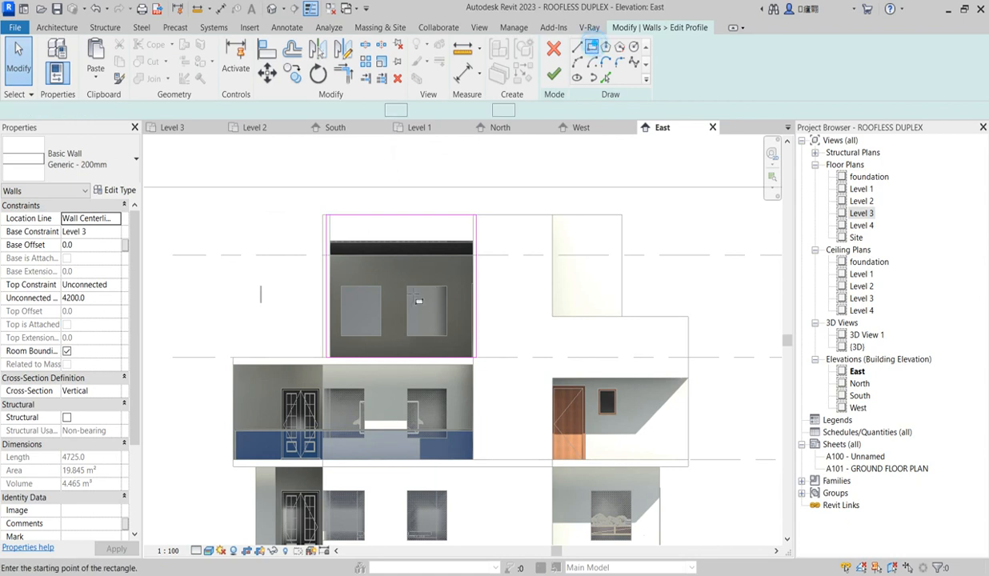
scroll(345, 293, "up", 6)
left_click(329, 268)
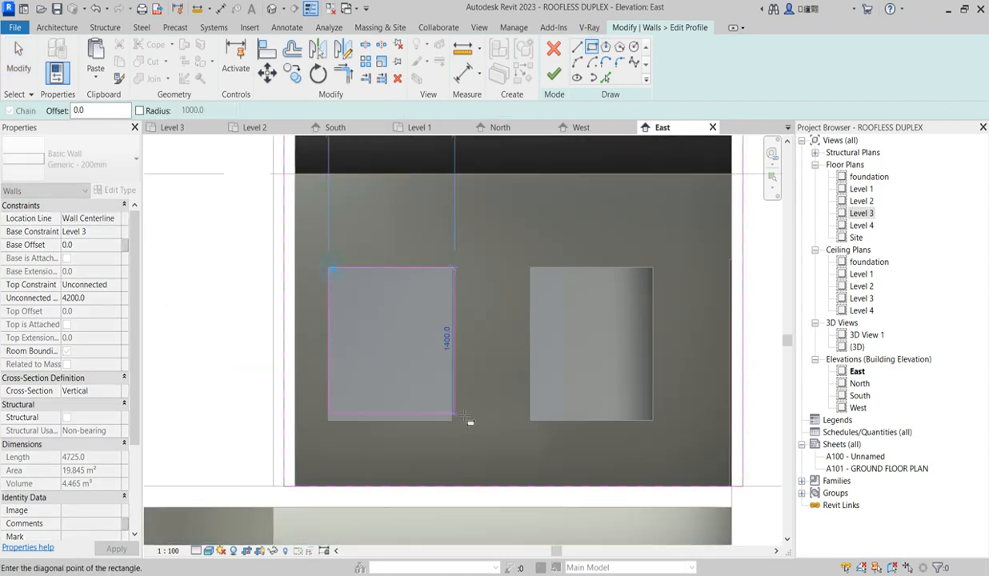
left_click(451, 419)
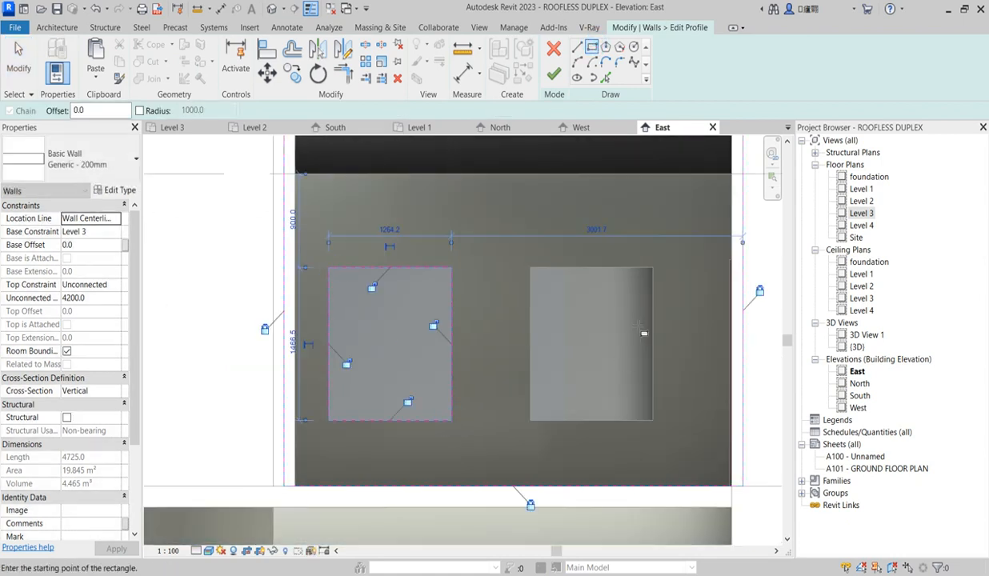
left_click(653, 268)
left_click(531, 420)
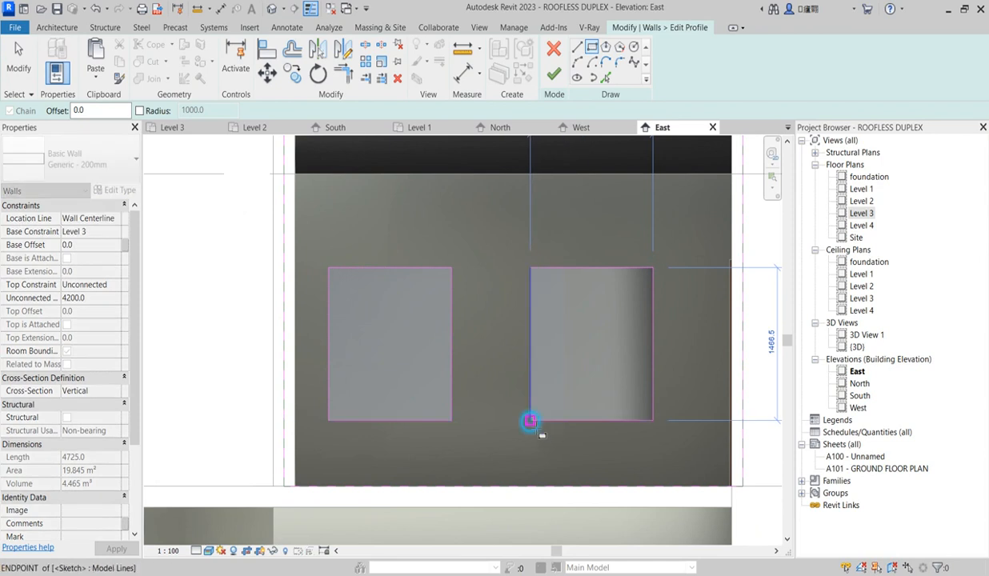
scroll(457, 360, "down", 2)
scroll(428, 244, "down", 3)
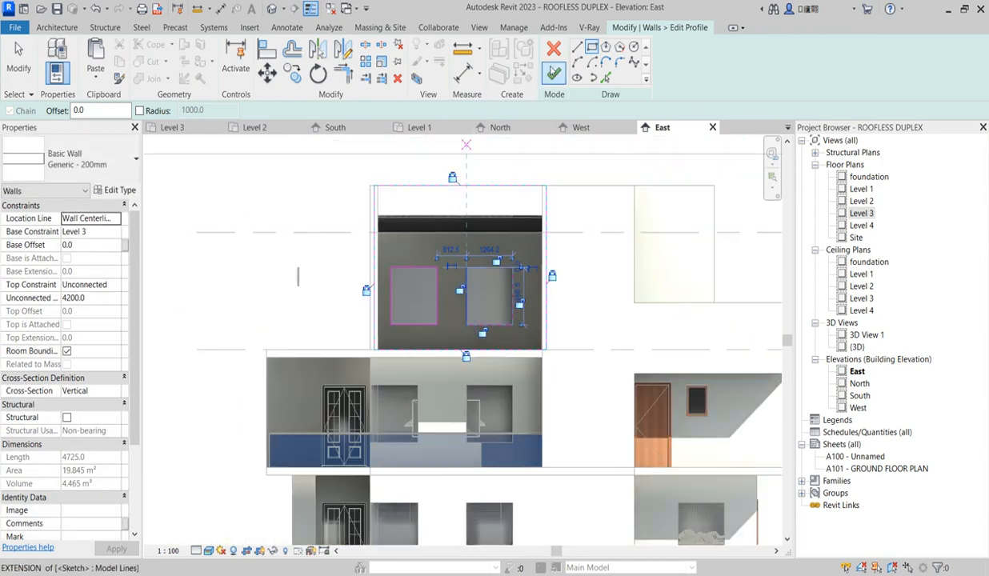
left_click(554, 74)
left_click(312, 276)
scroll(310, 280, "down", 3)
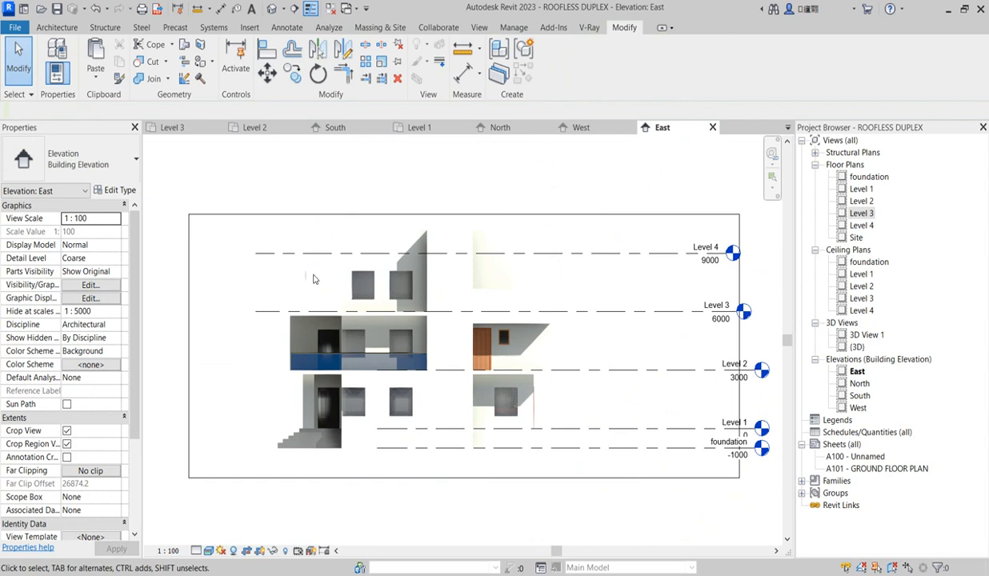
Edit the Level 3 windows in place and open the sketch of the extrusion standing off the south wall in the Level 3 plan
left_click(307, 285)
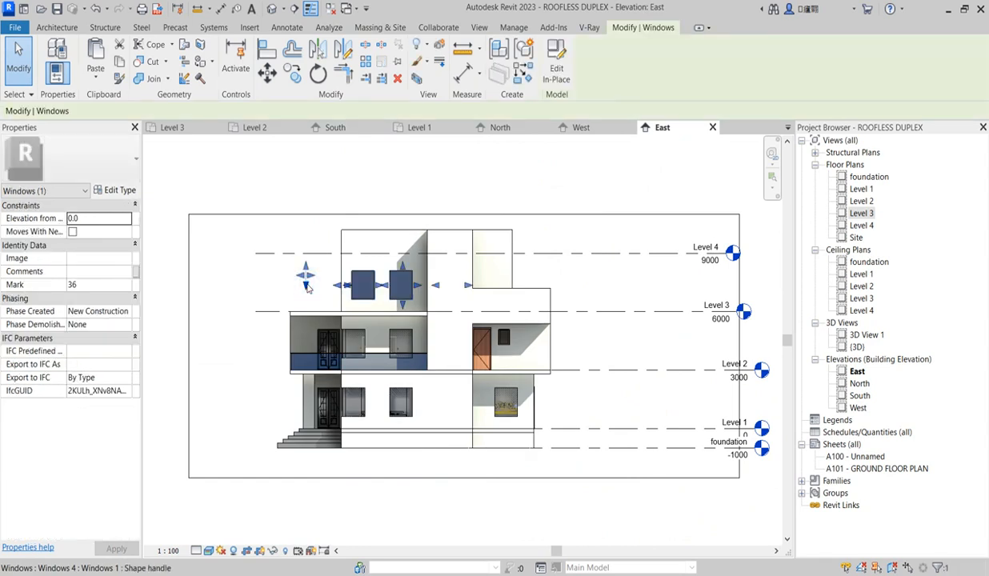
left_click(552, 79)
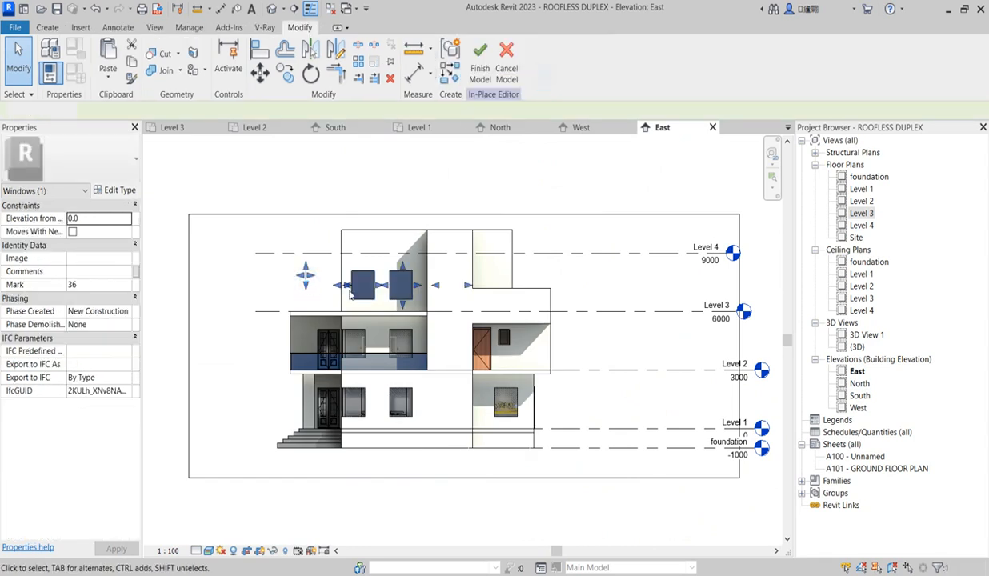
left_click(305, 276)
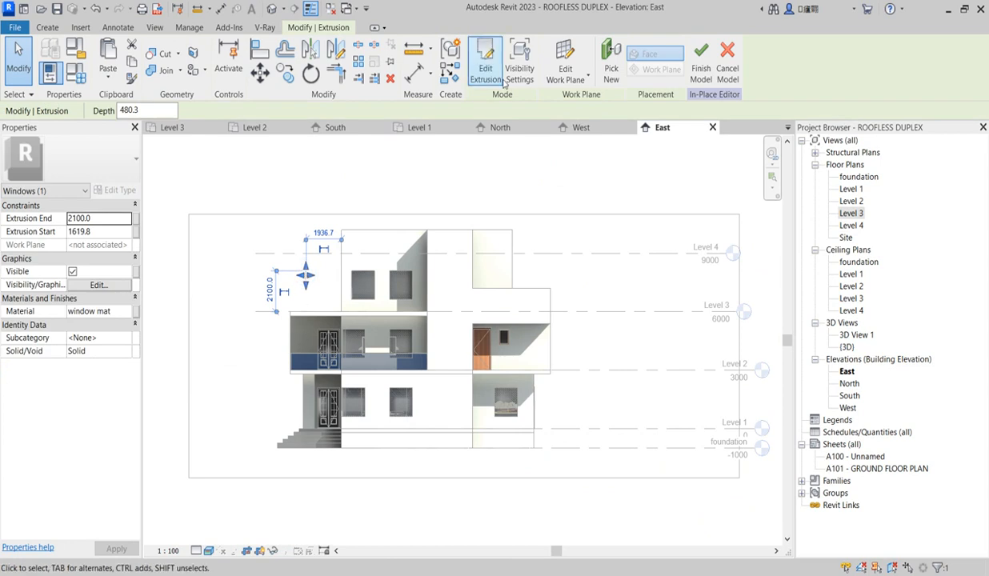
left_click(481, 74)
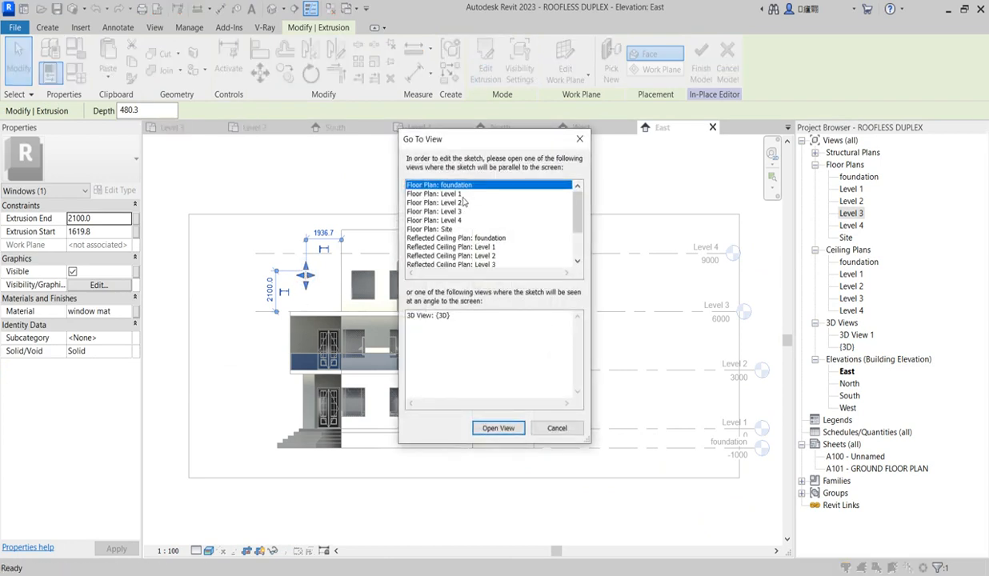
left_click(460, 211)
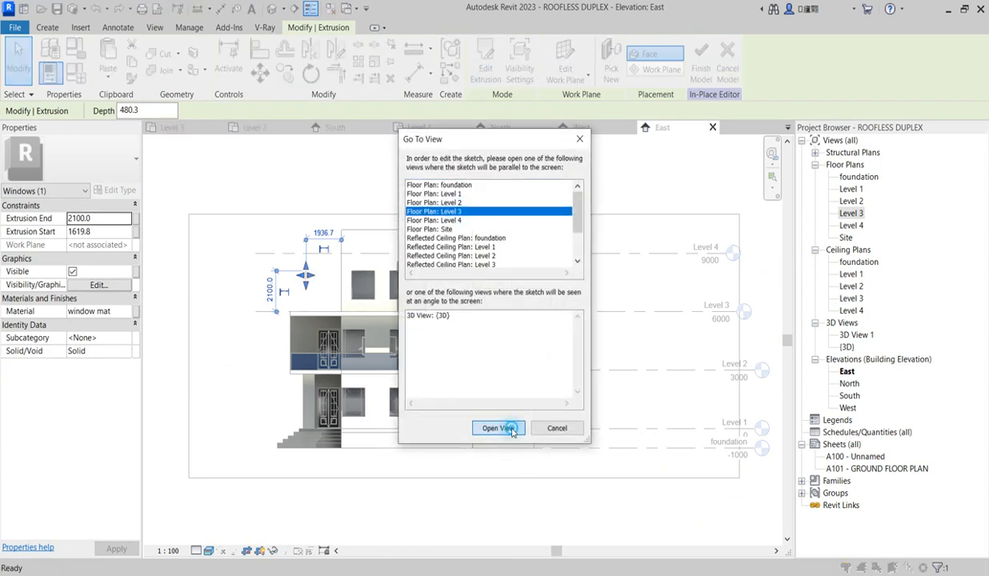
left_click(513, 430)
Try to delete the leftover window outline south of the large room and finish the emptied sketch, then quit sketching
scroll(488, 393, "down", 5)
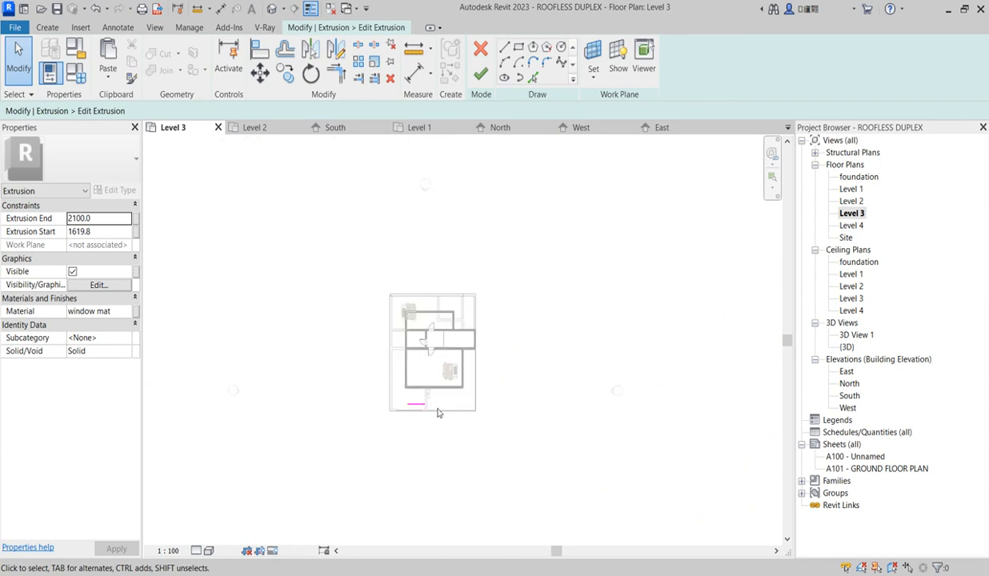
scroll(438, 413, "up", 3)
left_click_drag(372, 391, 445, 418)
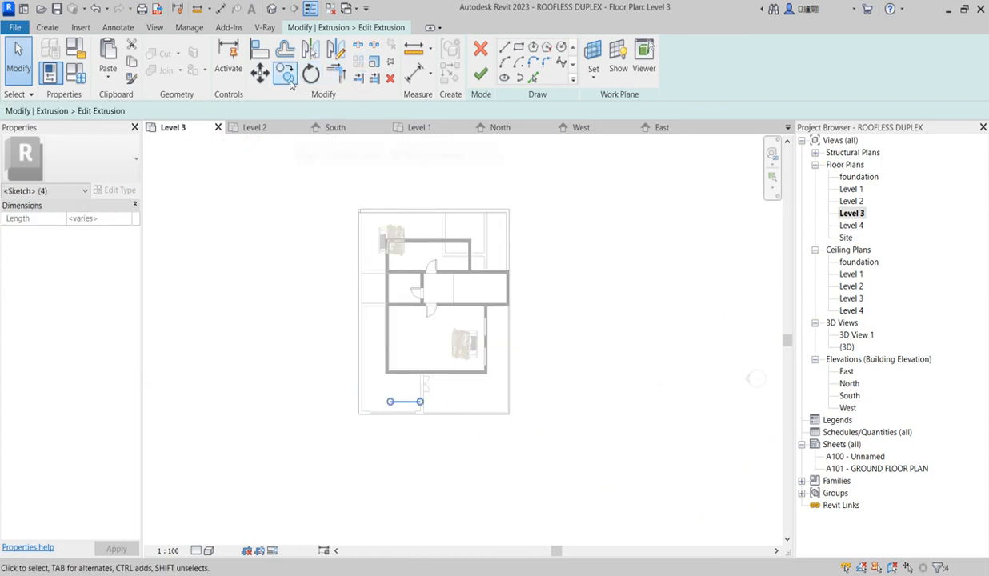
left_click(465, 418)
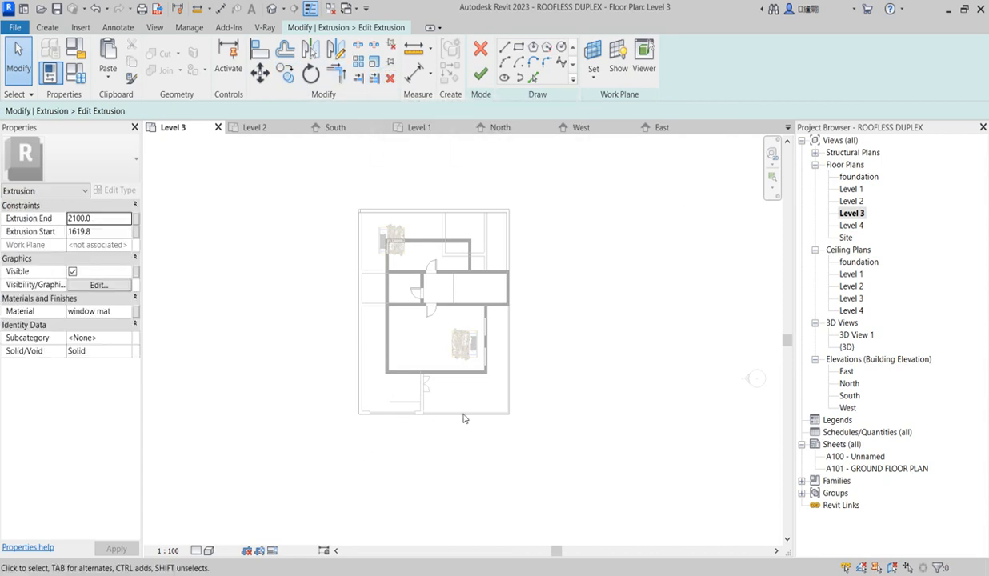
left_click(478, 74)
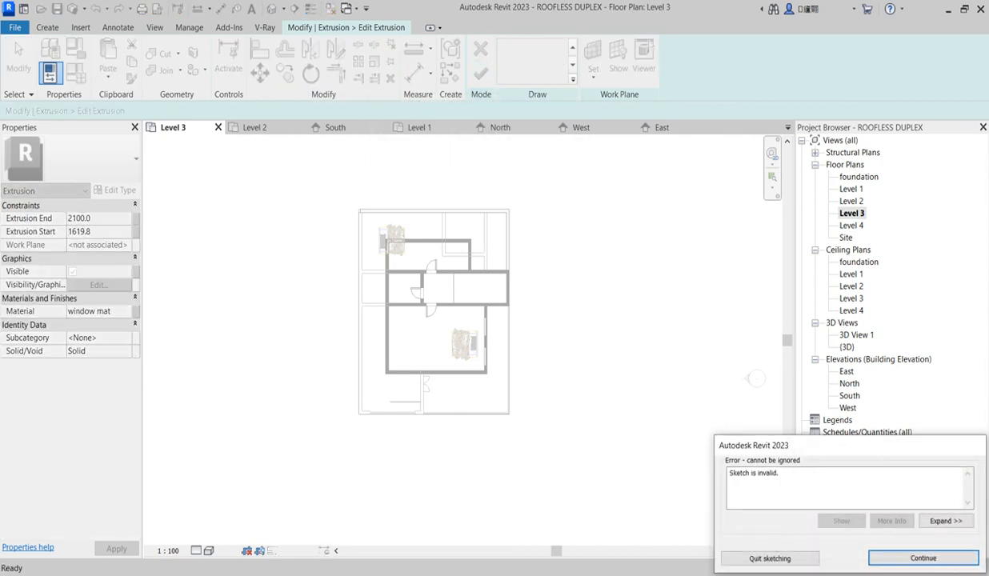
left_click(922, 558)
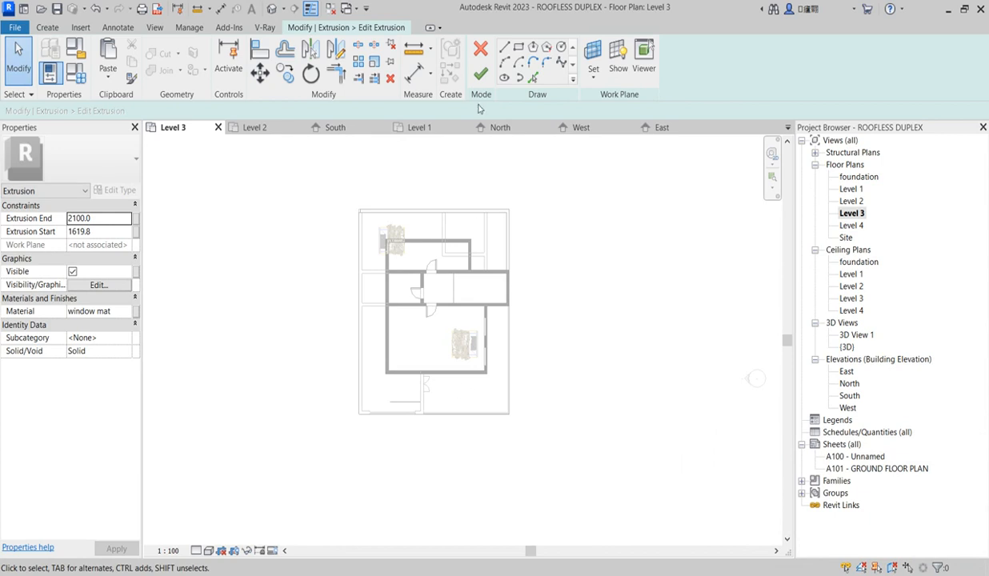
left_click(480, 74)
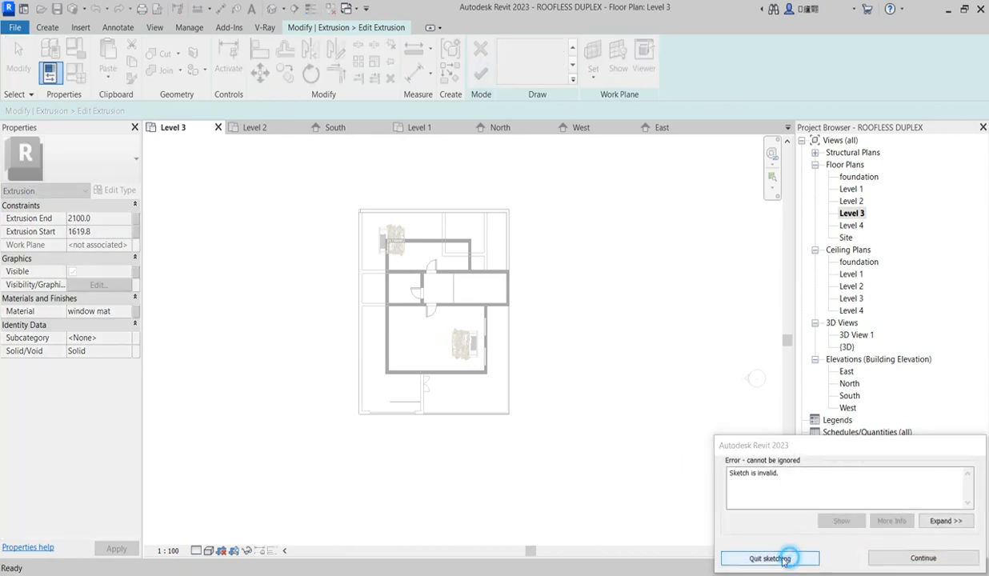
left_click(738, 556)
Deselect the leftover extrusion and finish the in-place window model
left_click(524, 304)
scroll(530, 298, "up", 3)
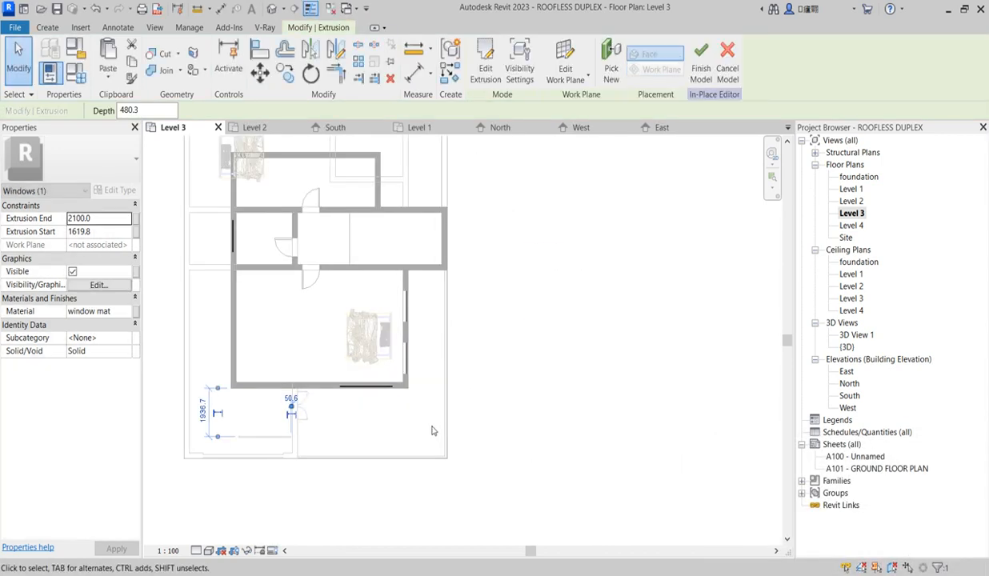
key("Escape")
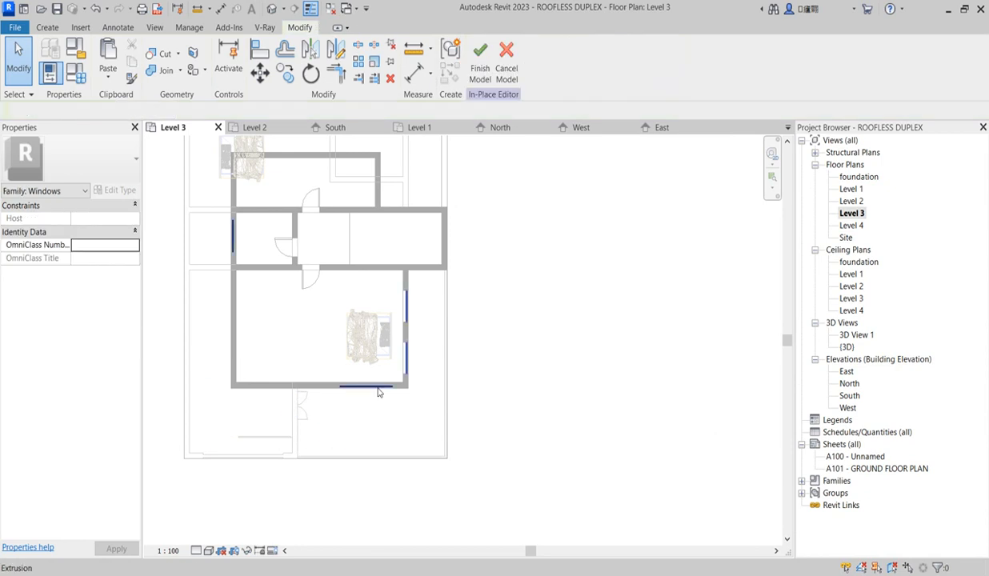
scroll(366, 427, "down", 2)
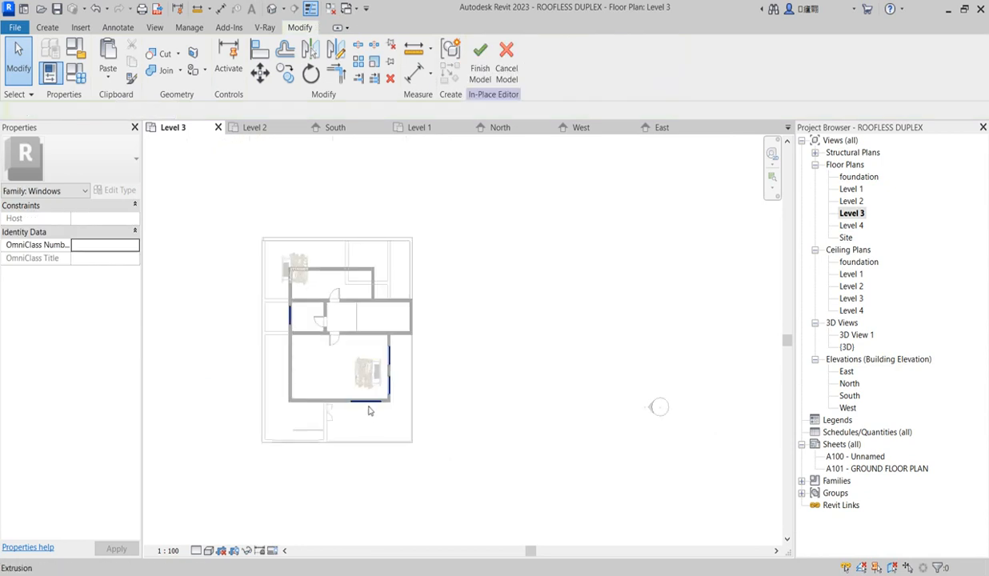
left_click(474, 53)
scroll(428, 404, "down", 1)
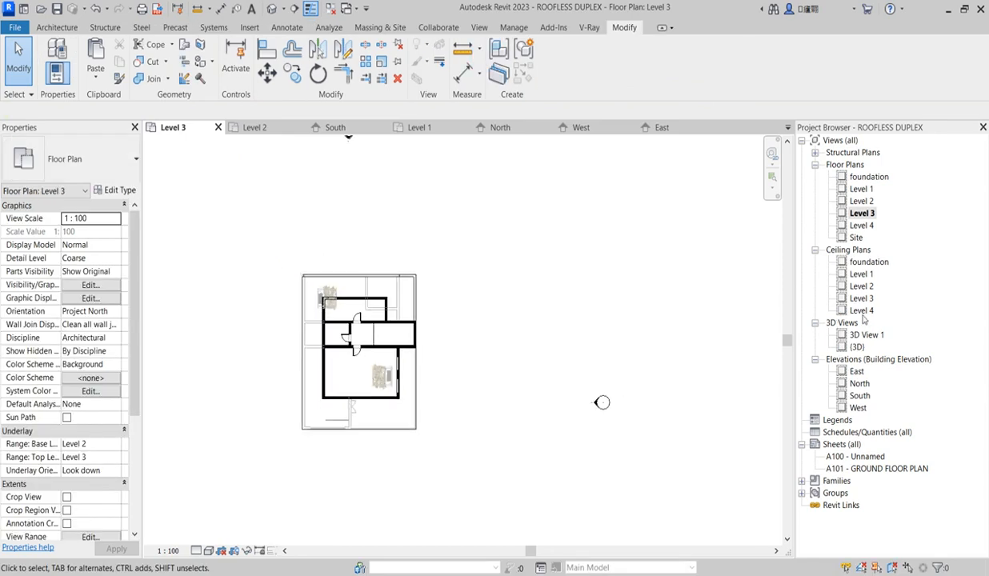
Open the South elevation and start editing the Level 3 windows in place
double_click(860, 395)
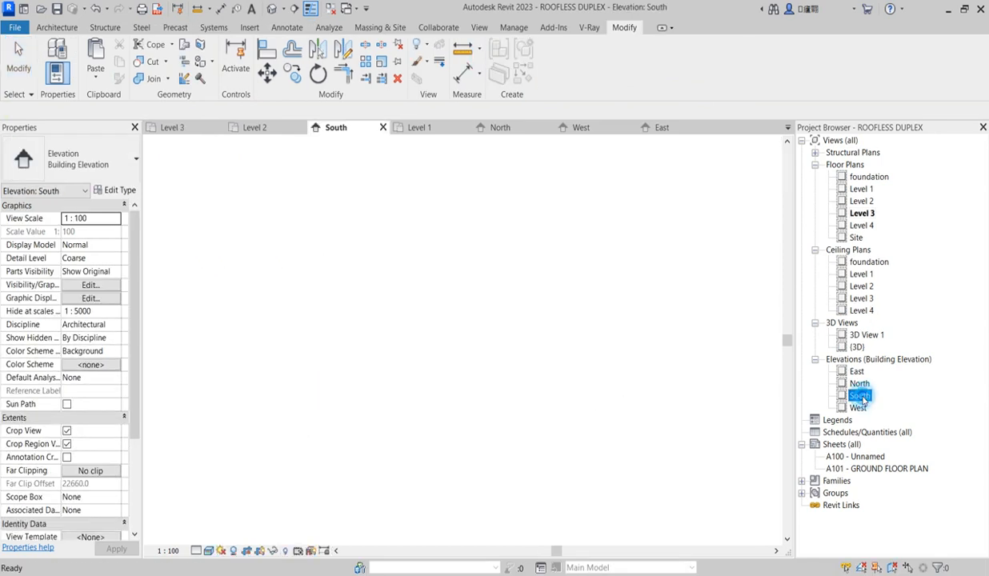
scroll(468, 320, "down", 6)
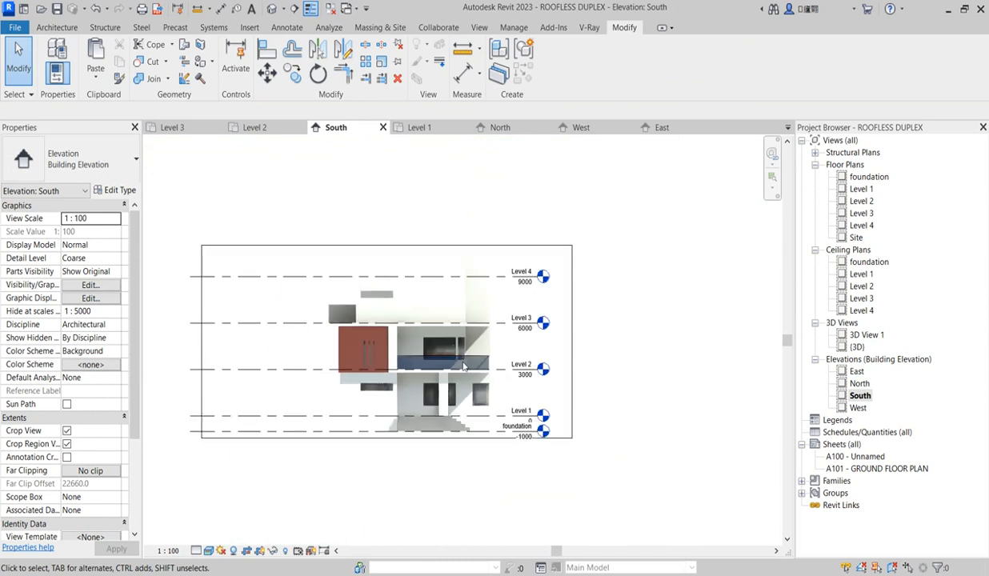
scroll(464, 312, "up", 3)
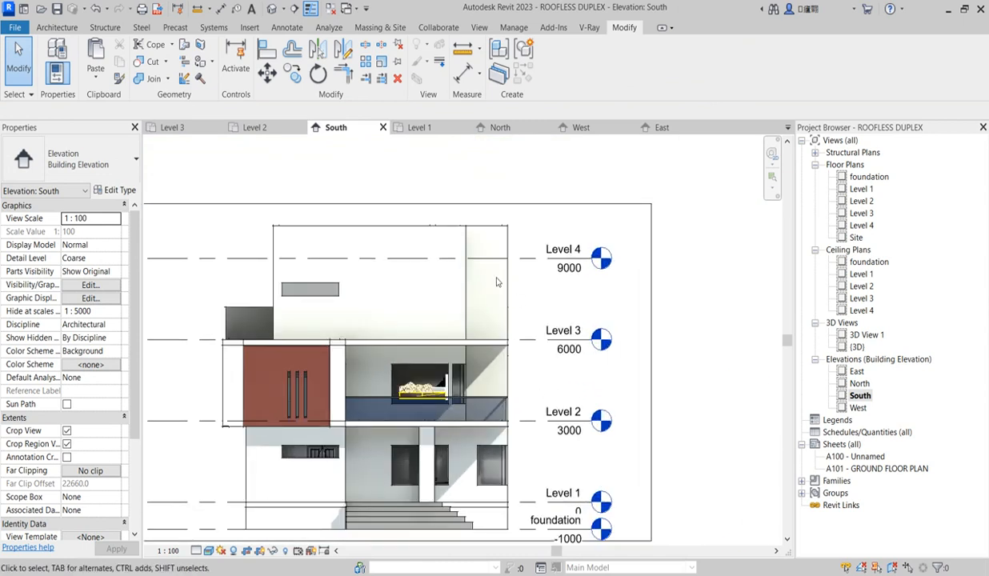
left_click(318, 297)
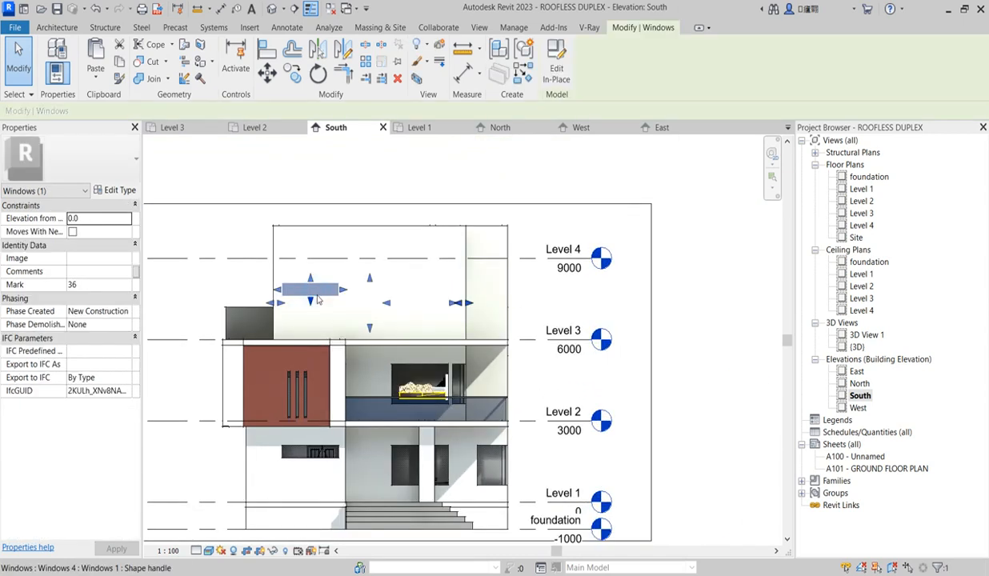
left_click(556, 71)
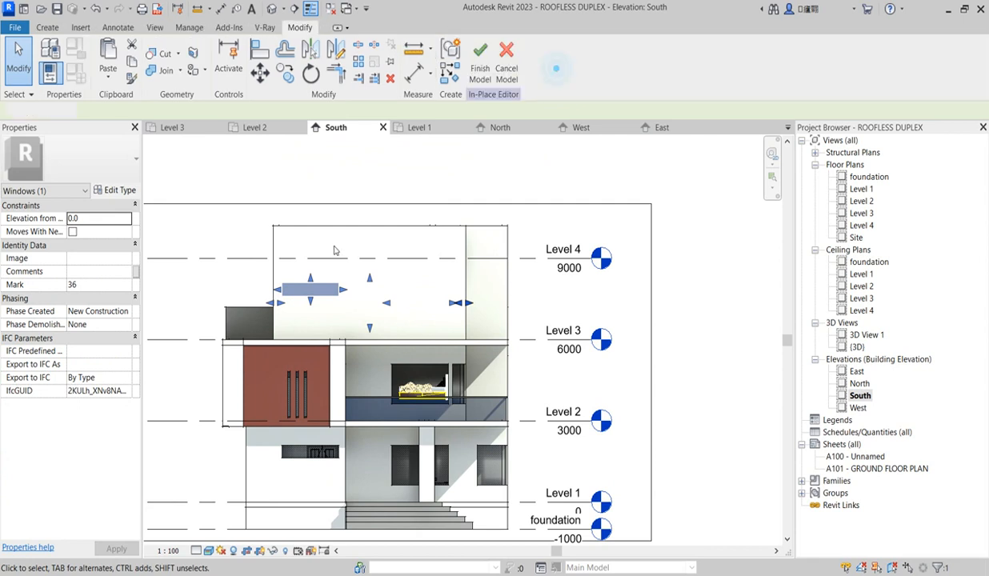
Delete the narrow horizontal window extrusion between Level 3 and Level 4, and finish the in-place window model
left_click(310, 289)
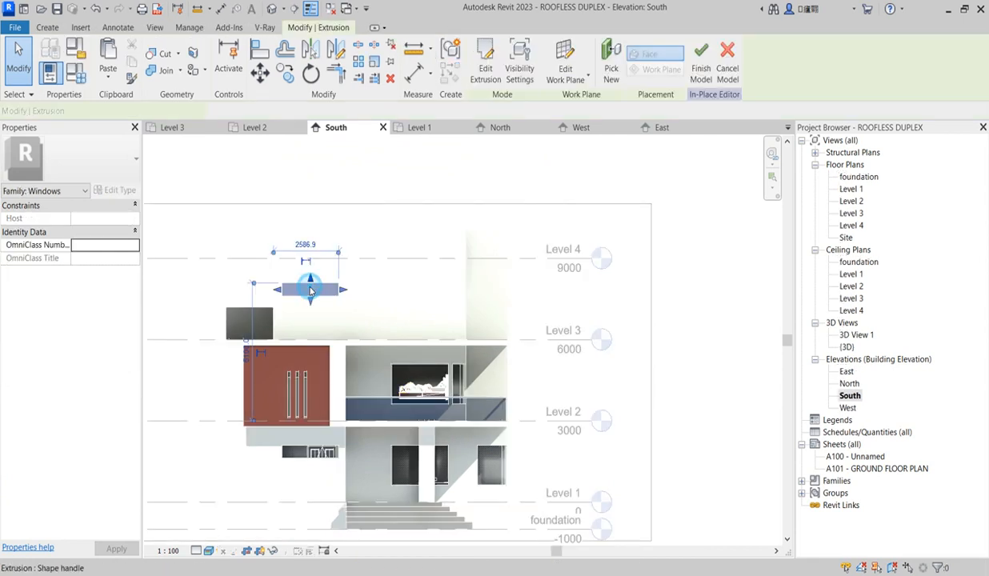
key("Delete")
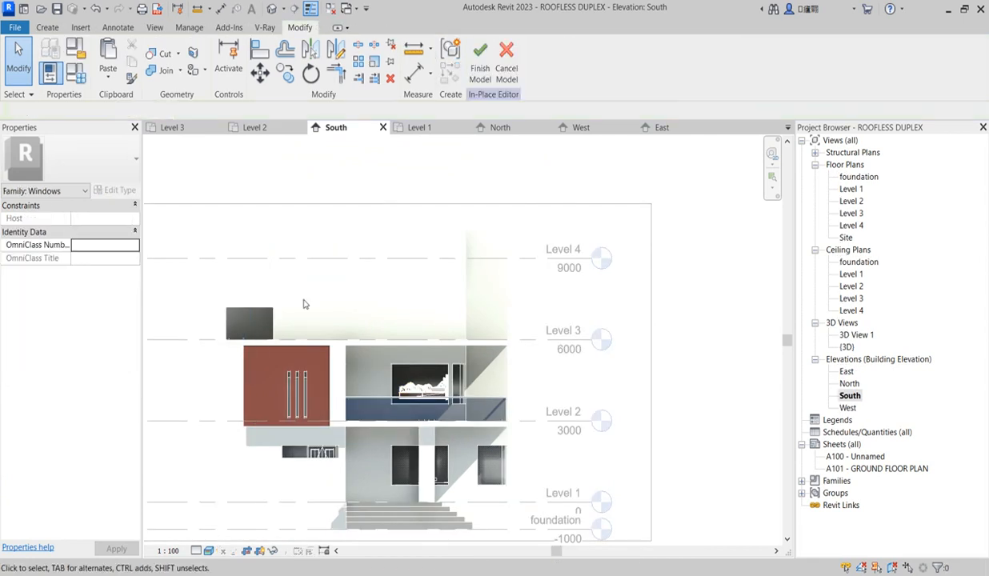
left_click(481, 55)
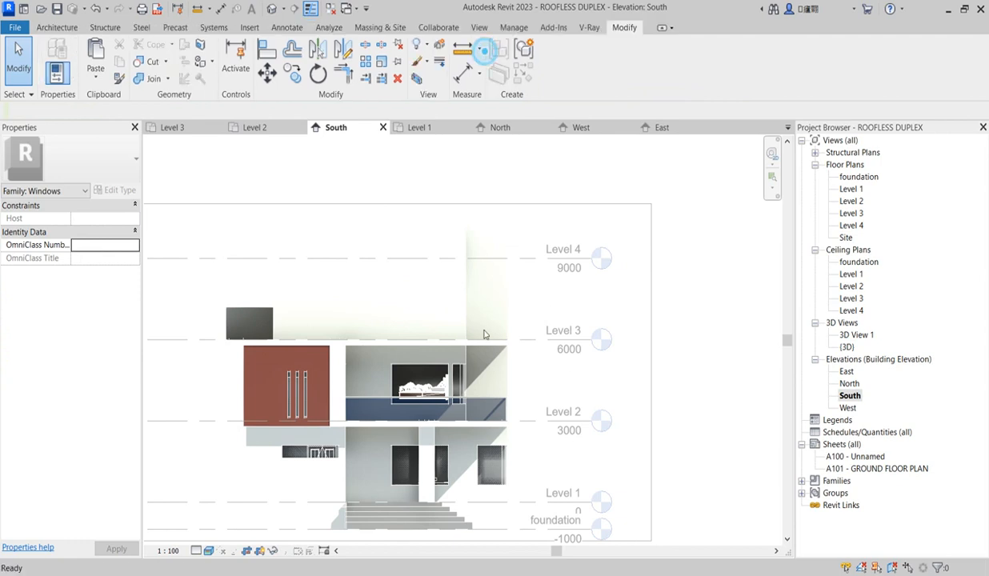
Leave the South elevation and open the Level 3 floor plan
scroll(445, 389, "down", 3)
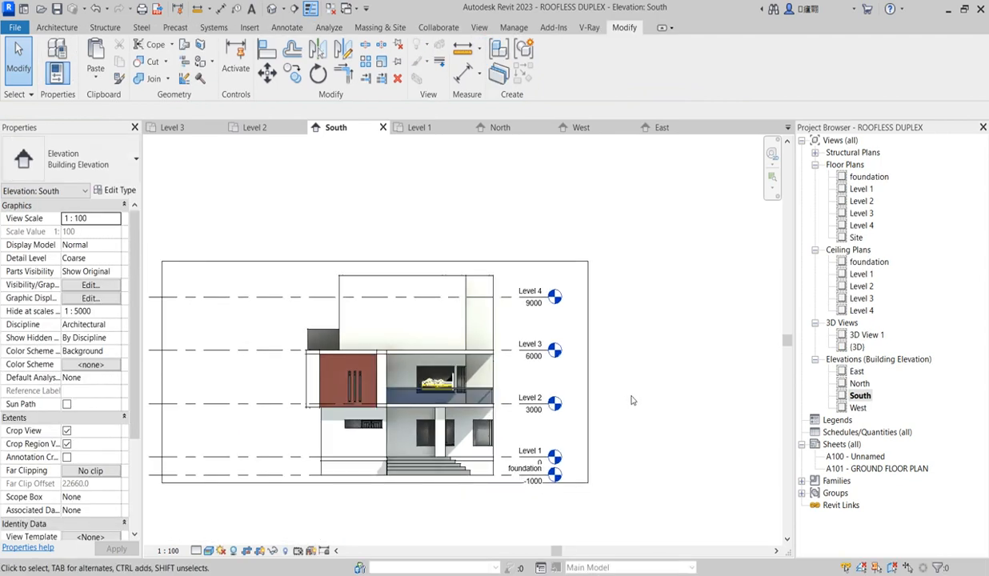
scroll(476, 394, "up", 2)
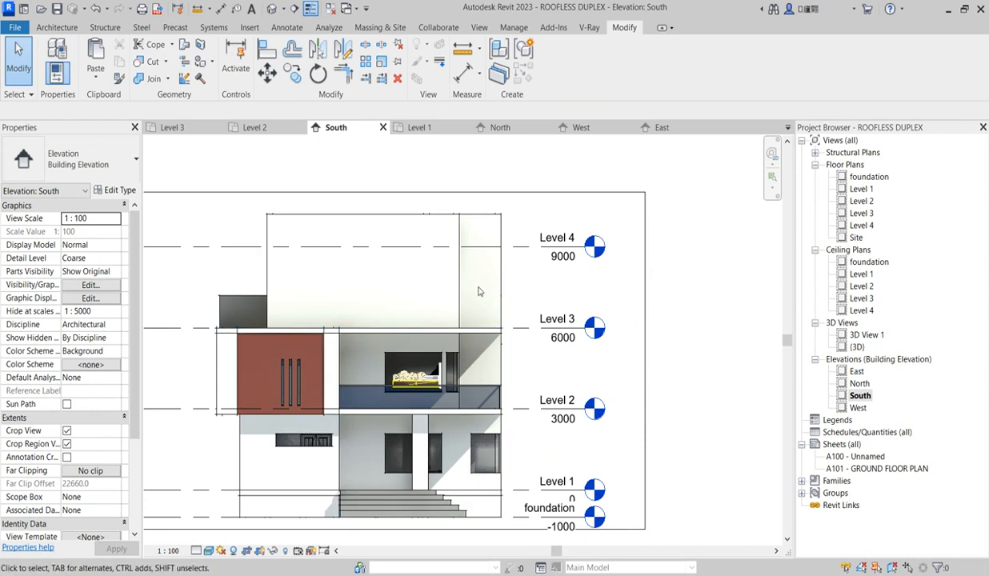
double_click(861, 189)
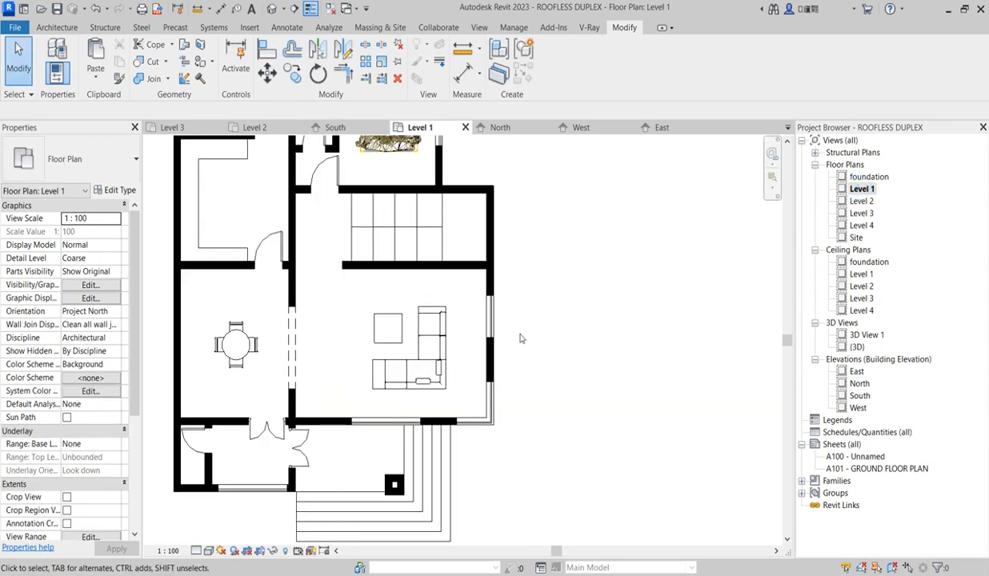
scroll(481, 382, "down", 3)
double_click(868, 213)
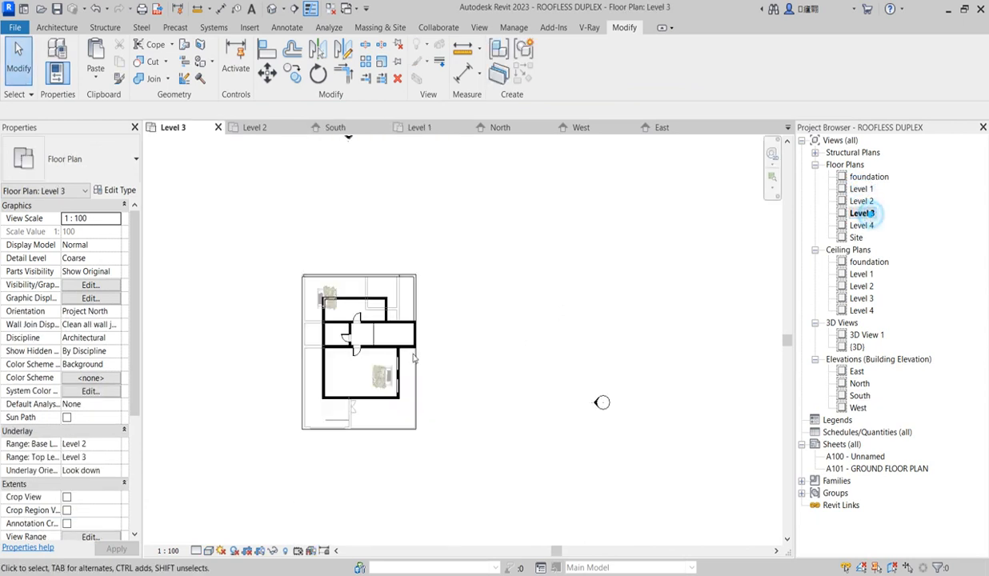
Start editing the profile of the large room's south wall on Level 3, using the South elevation as the sketch view
scroll(370, 386, "up", 3)
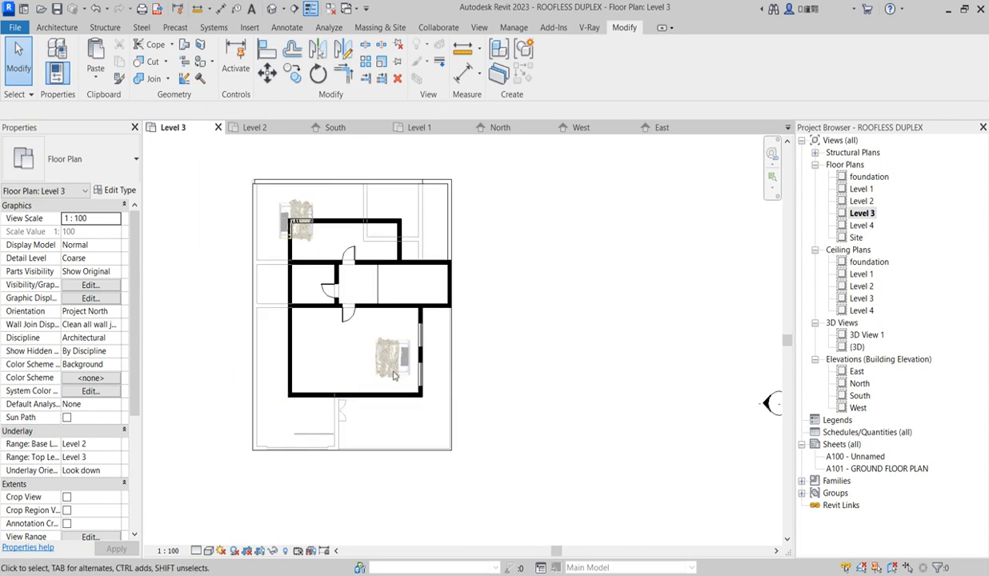
scroll(424, 378, "up", 1)
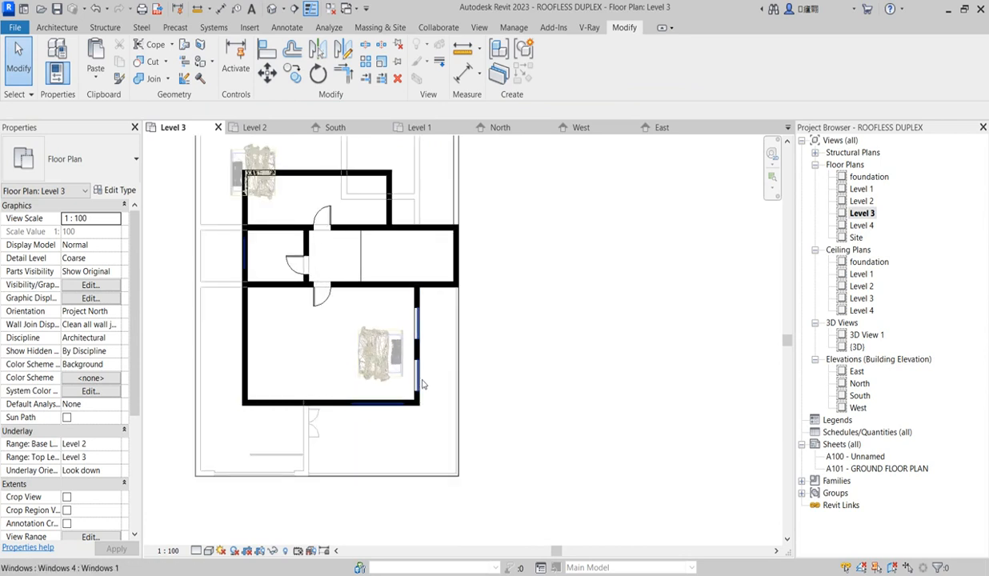
scroll(387, 402, "up", 2)
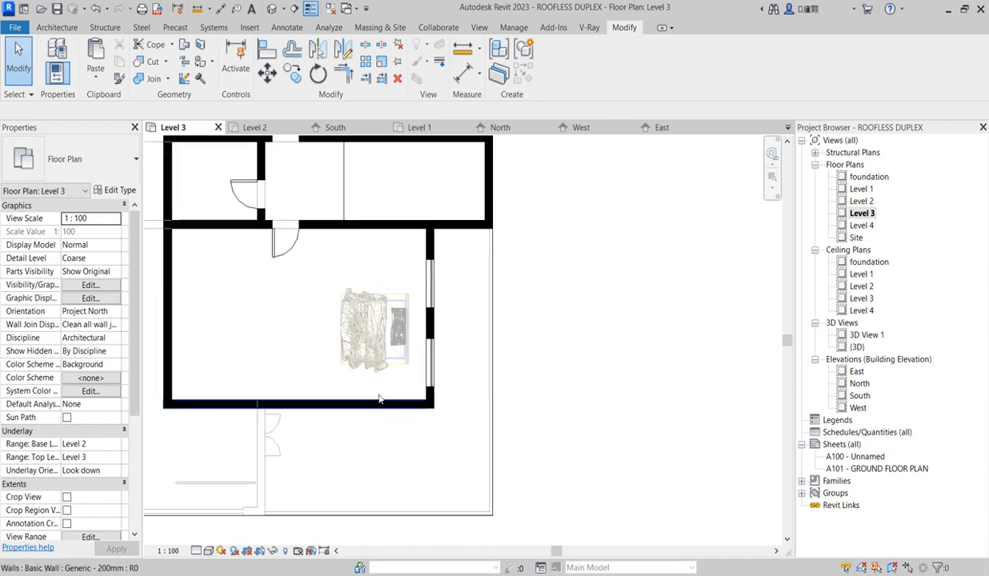
left_click(379, 401)
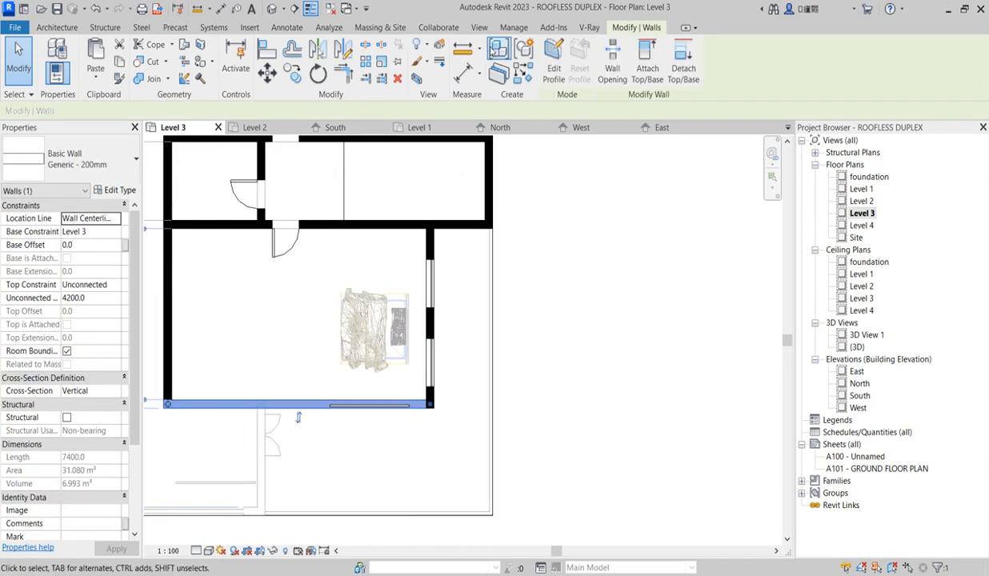
left_click(553, 64)
left_click(445, 194)
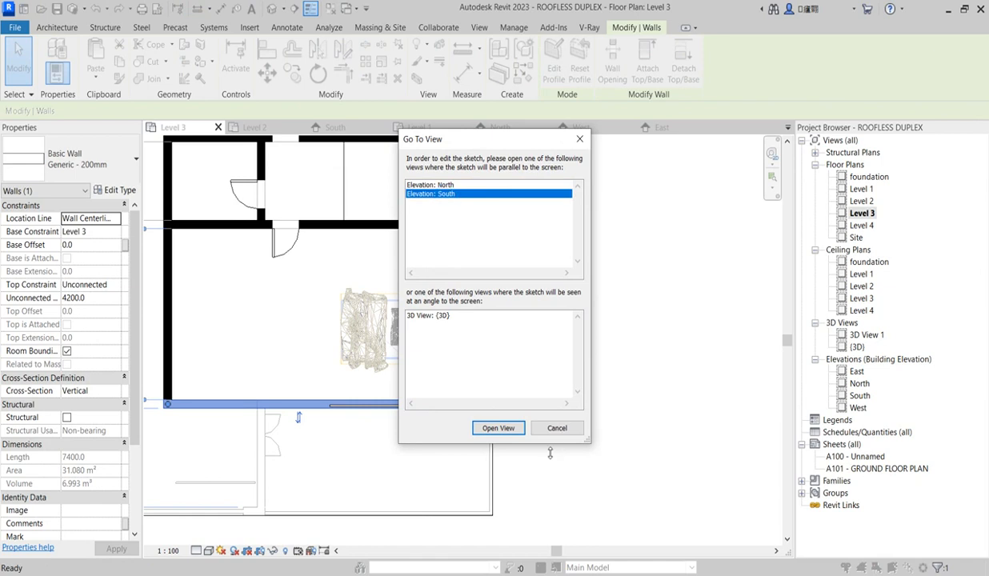
left_click(498, 428)
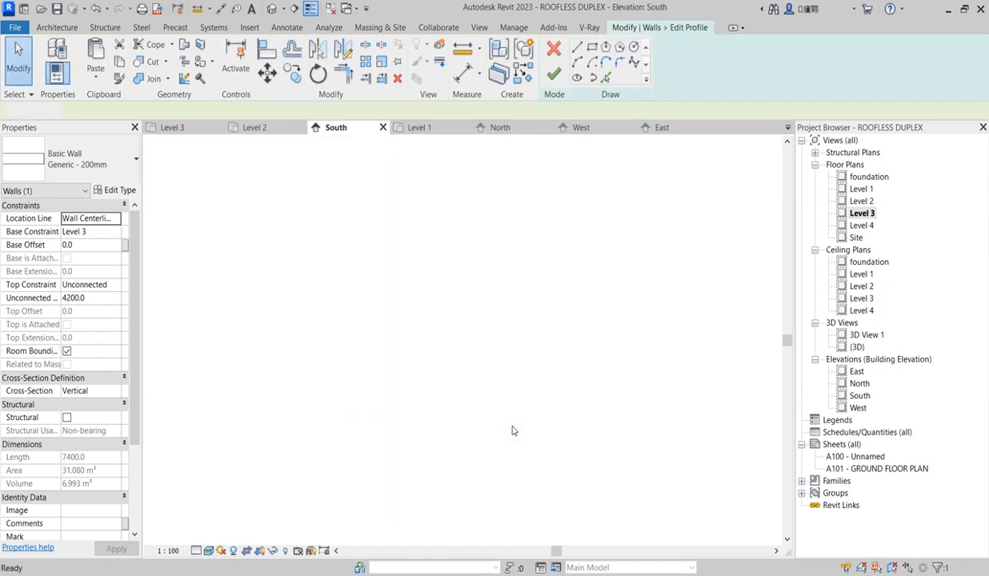
Sketch a rectangular opening about 2240 by 1466 mm along the in-place window's outline in the Level 3 wall and finish the profile
scroll(420, 287, "up", 4)
left_click(591, 47)
left_click(464, 249)
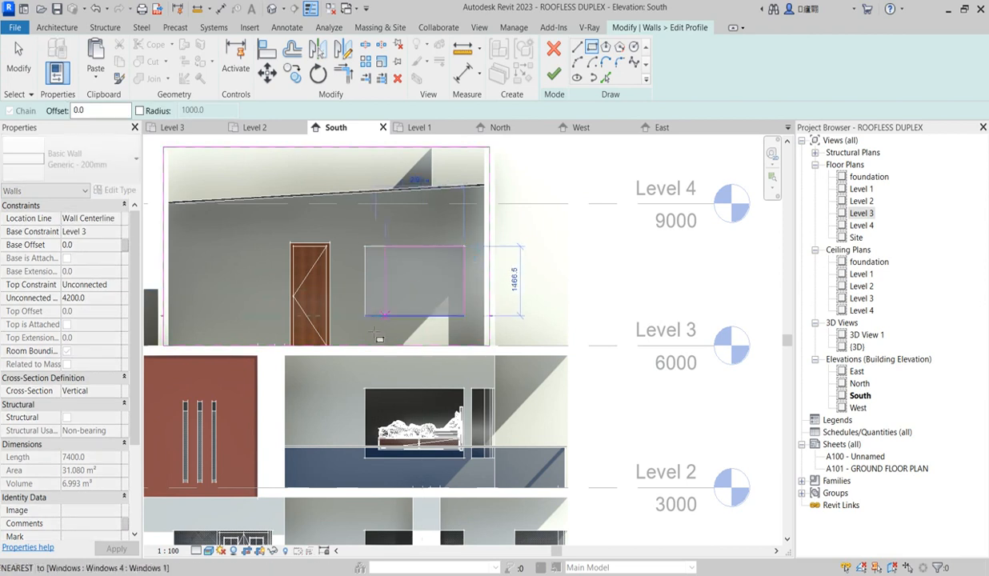
left_click(365, 316)
left_click(552, 74)
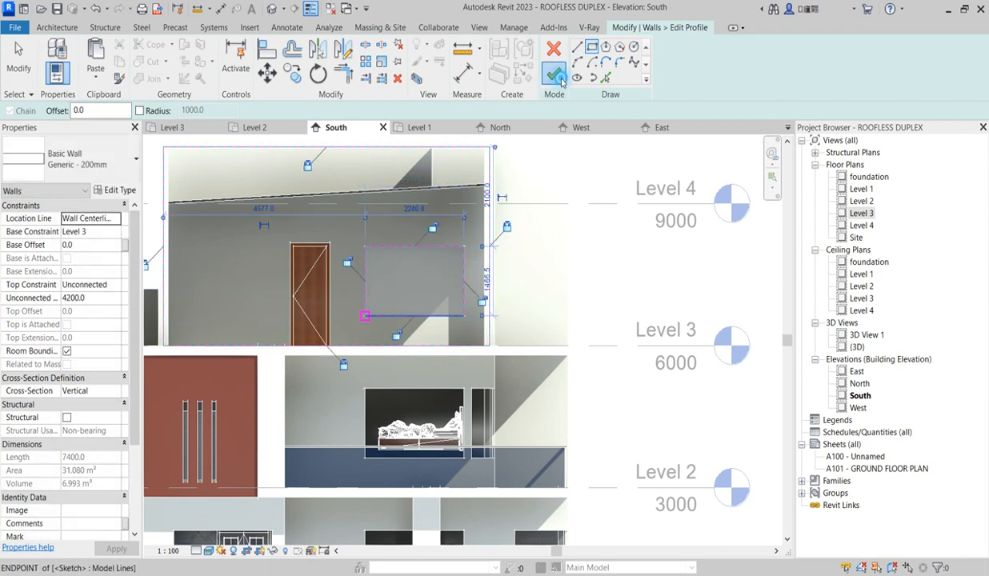
left_click(589, 292)
Examine the Level 3 window opening and the dark parapet west of the upper wall in the South elevation
scroll(589, 292, "down", 3)
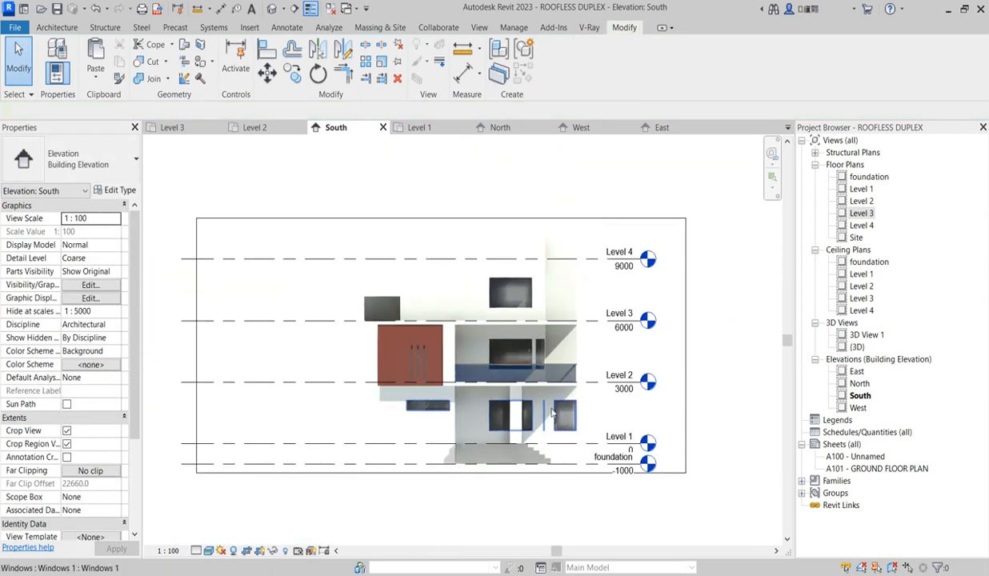
scroll(560, 387, "up", 1)
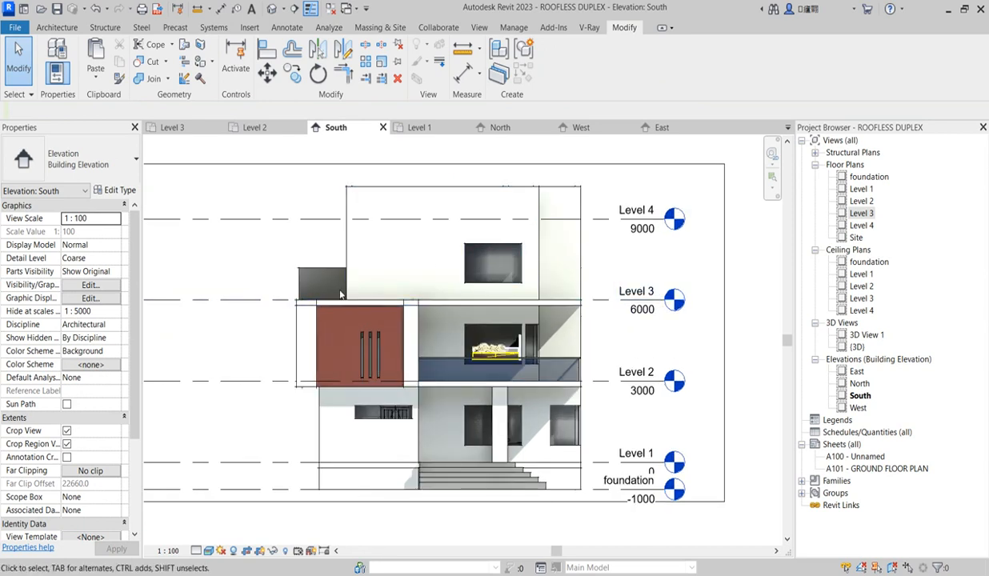
scroll(379, 295, "down", 2)
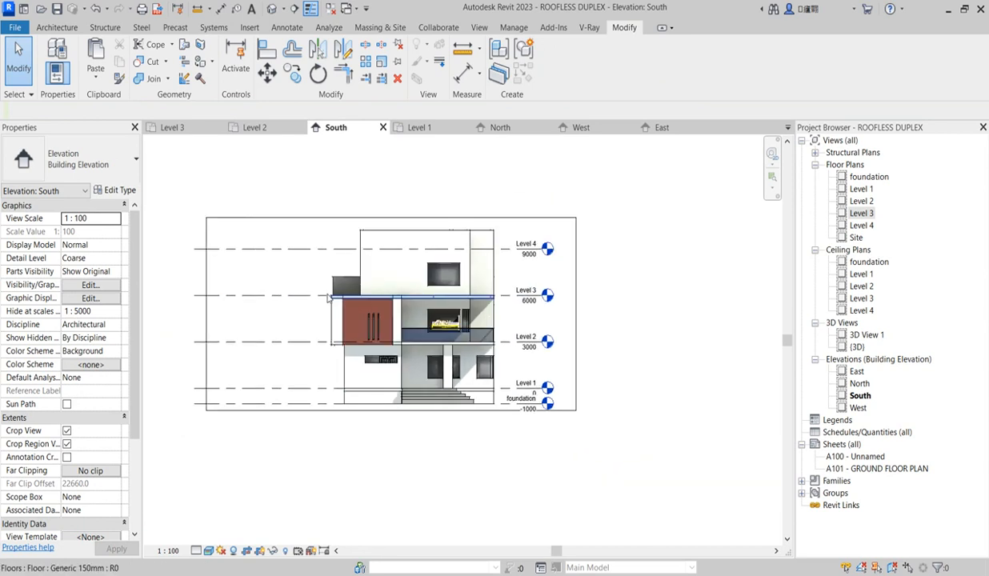
scroll(371, 250, "up", 4)
scroll(372, 251, "up", 4)
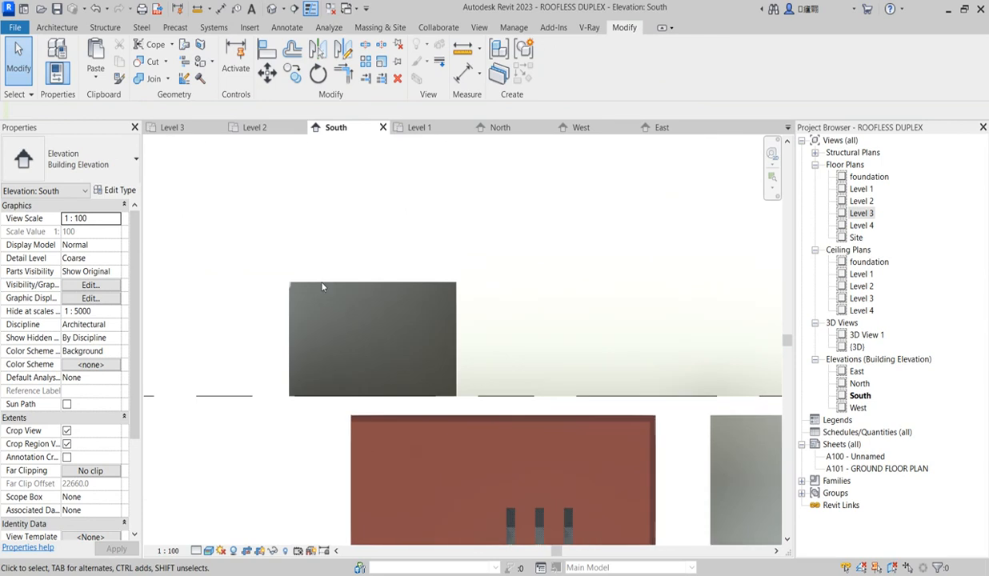
scroll(317, 287, "down", 3)
scroll(318, 287, "down", 4)
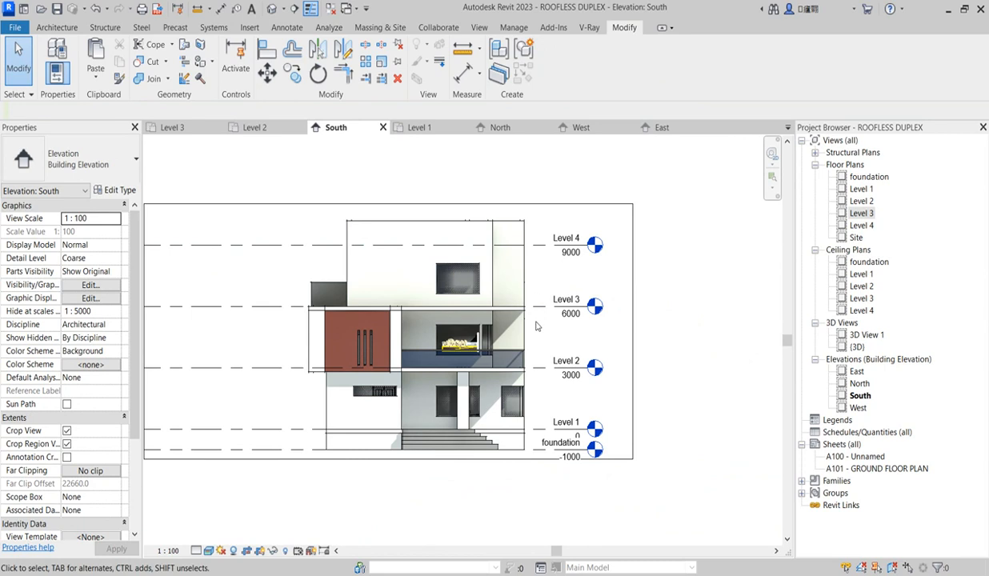
Select the casework parapet along the front of the Level 2 balcony
scroll(513, 387, "up", 2)
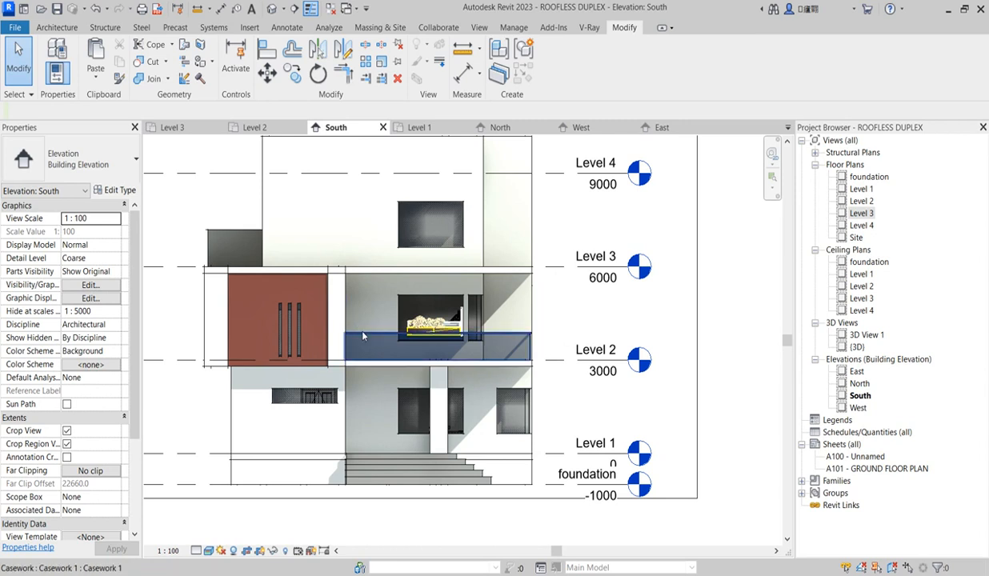
left_click(363, 336)
scroll(500, 385, "up", 2)
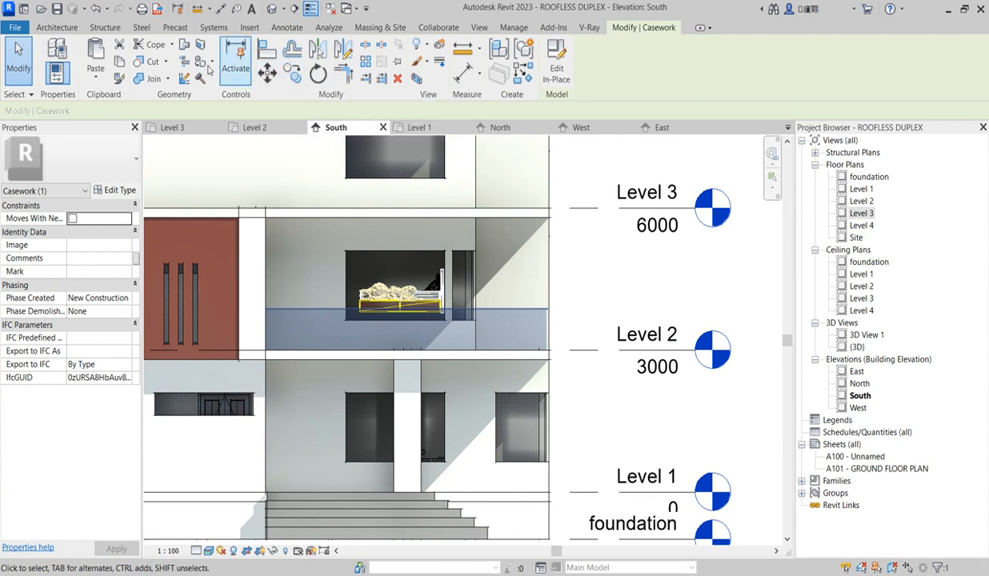
Copy the selected Level 2 balcony railing casework and paste it aligned to Level 3
left_click(120, 64)
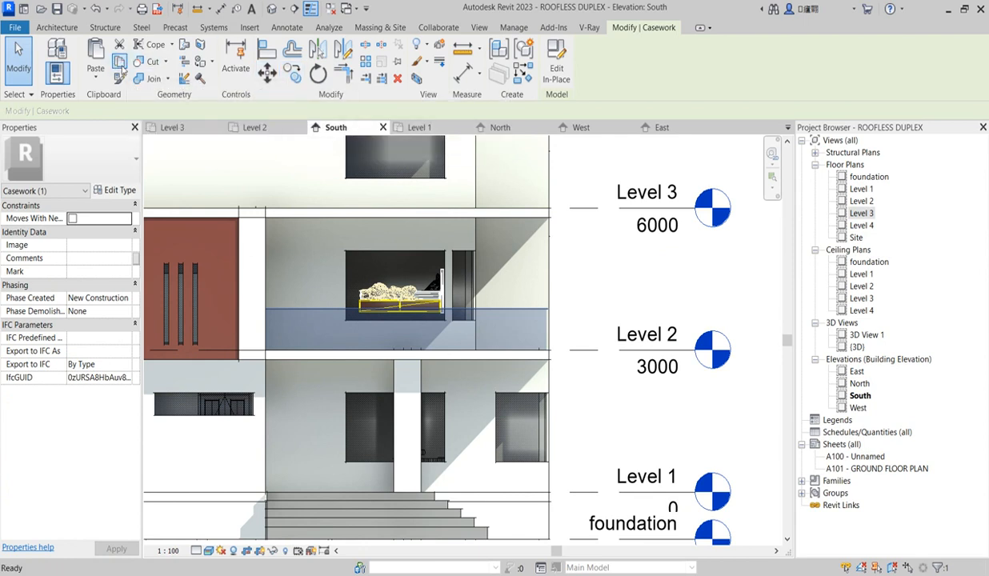
left_click(96, 81)
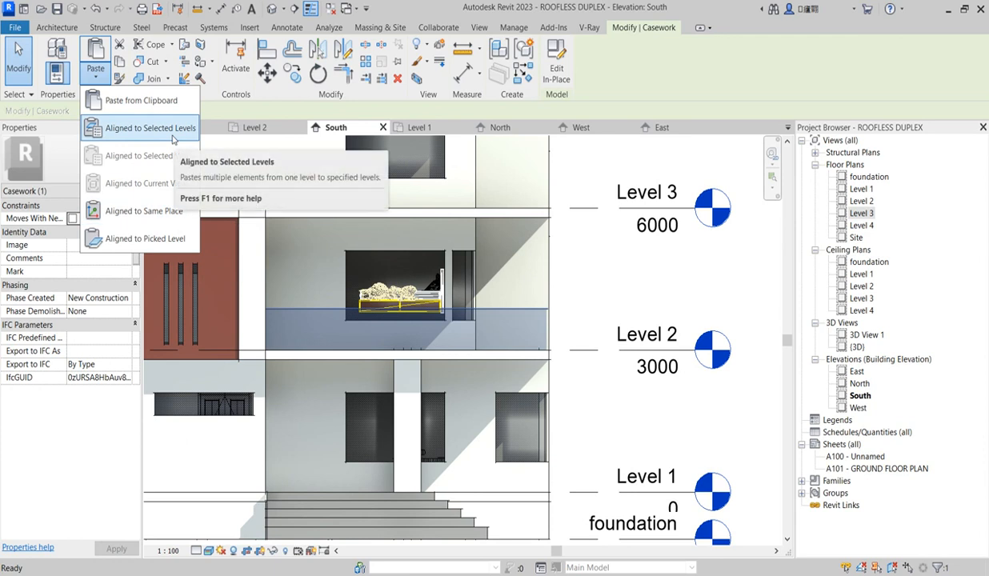
left_click(150, 128)
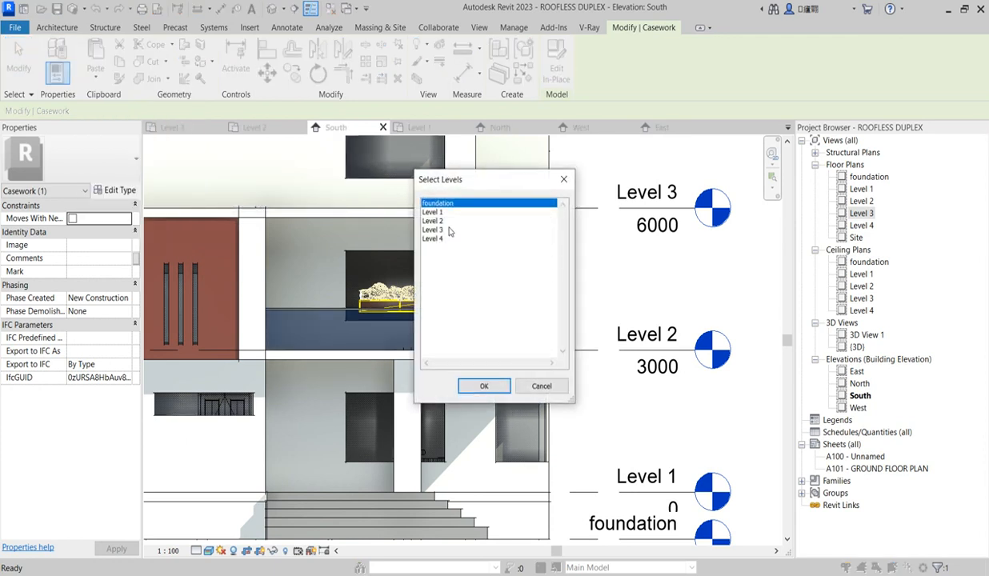
left_click(436, 230)
left_click(485, 387)
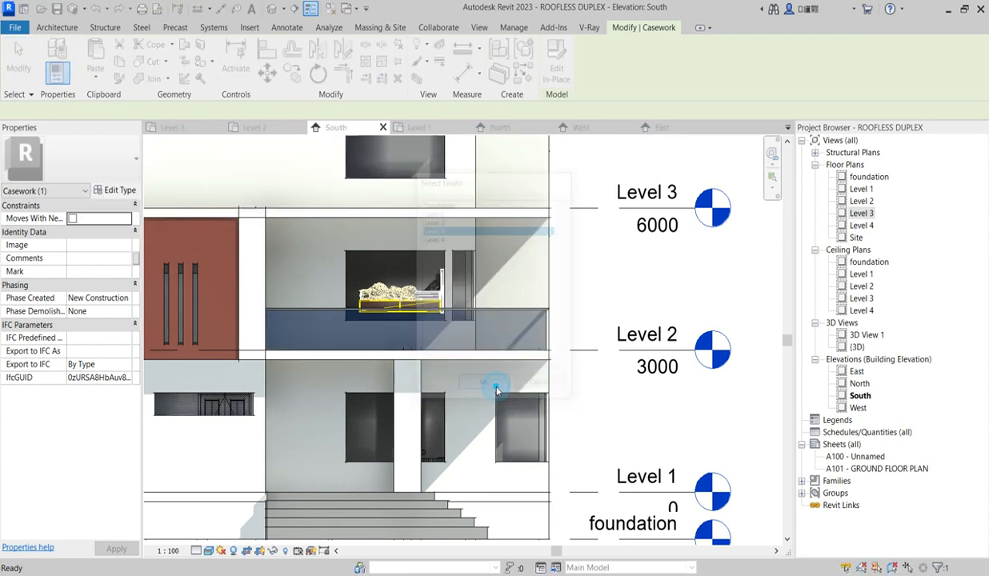
scroll(494, 388, "down", 2)
left_click(576, 243)
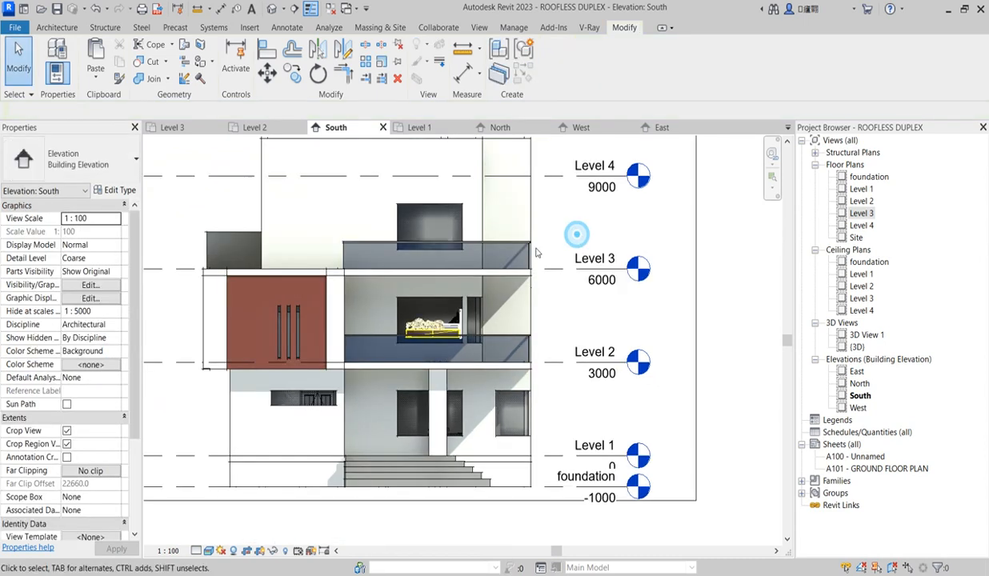
Edit the pasted Level 3 railing in place and open its glass panel sweep's path sketch in the Level 3 floor plan
scroll(496, 245, "up", 4)
scroll(519, 244, "down", 5)
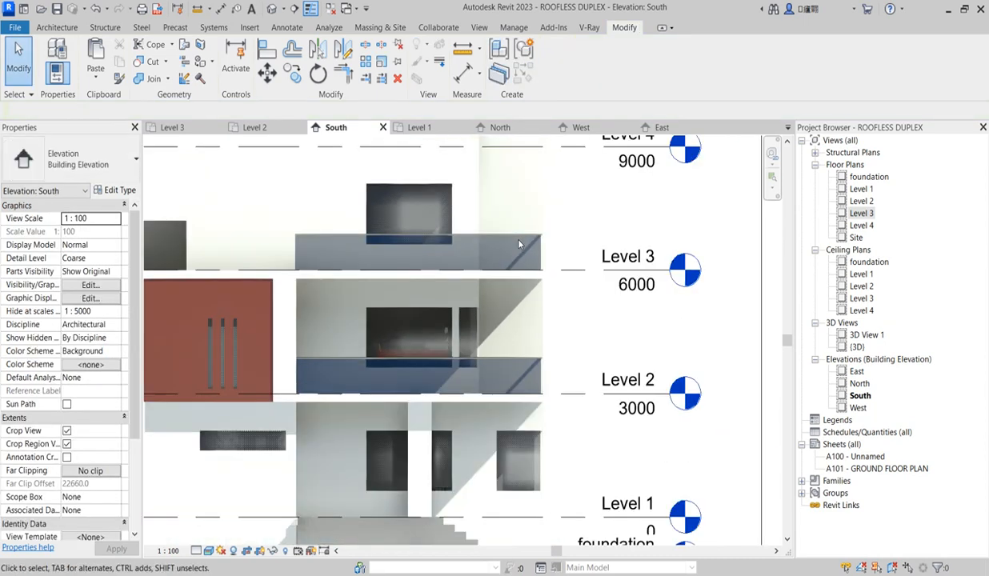
scroll(518, 244, "up", 5)
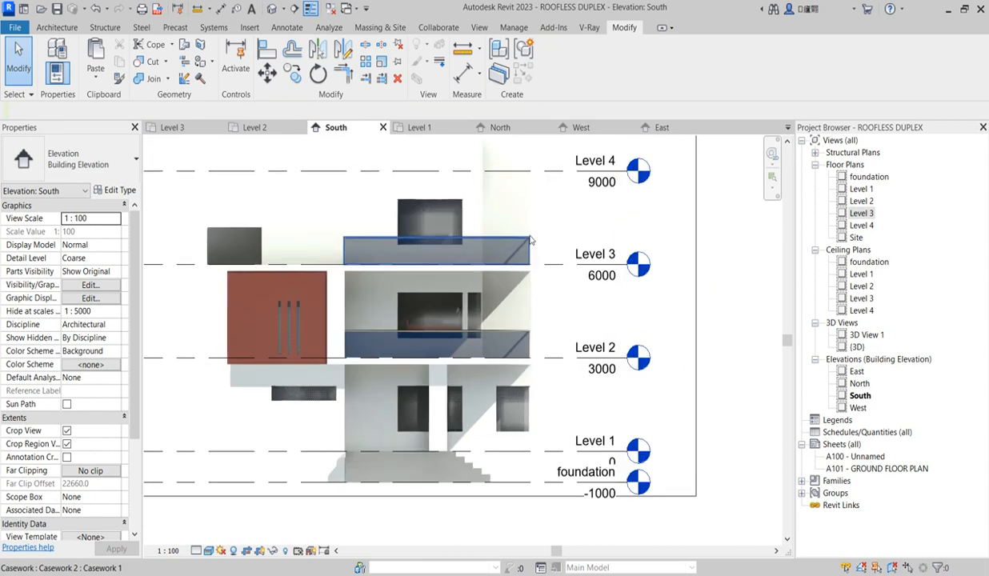
left_click(514, 244)
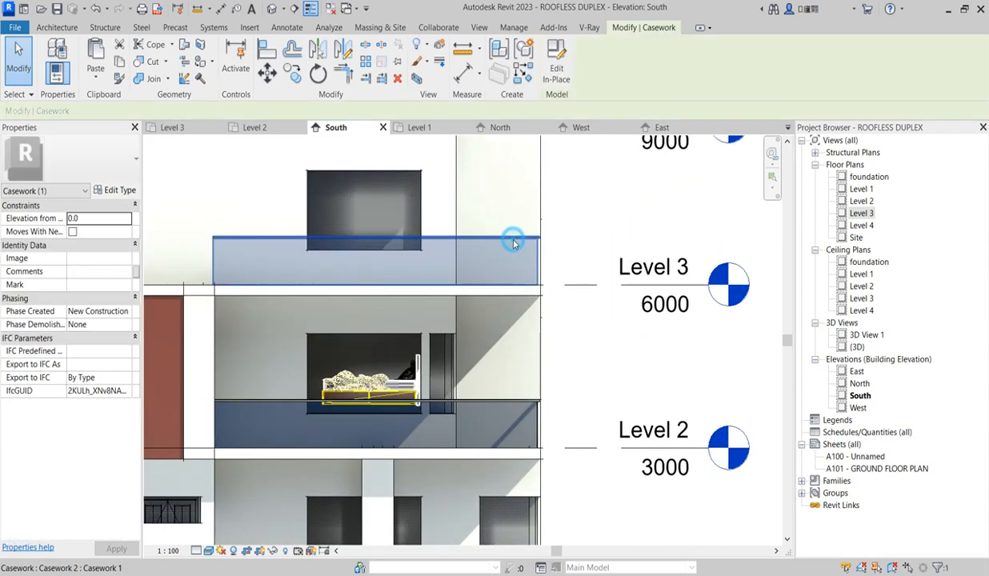
left_click(554, 66)
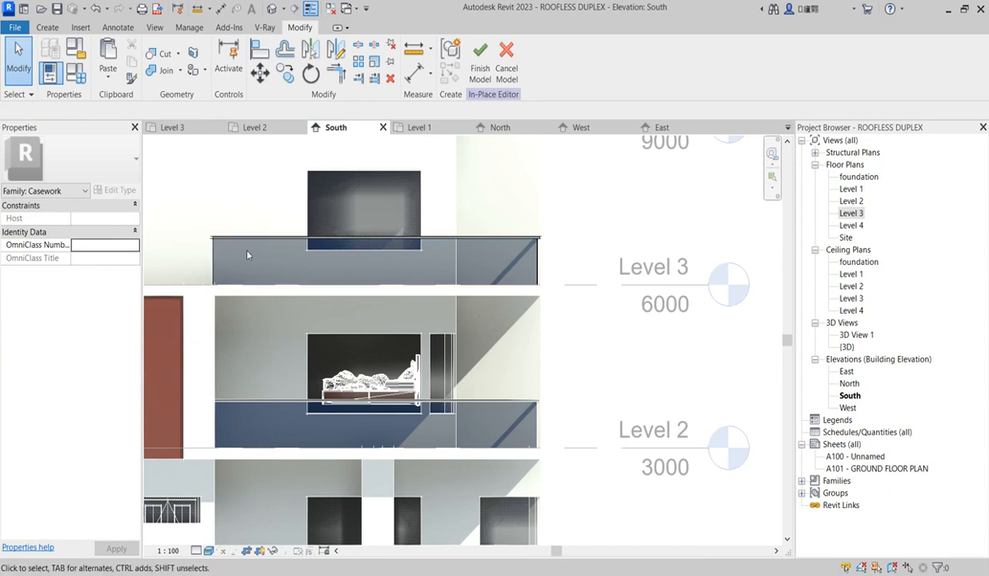
left_click(210, 255)
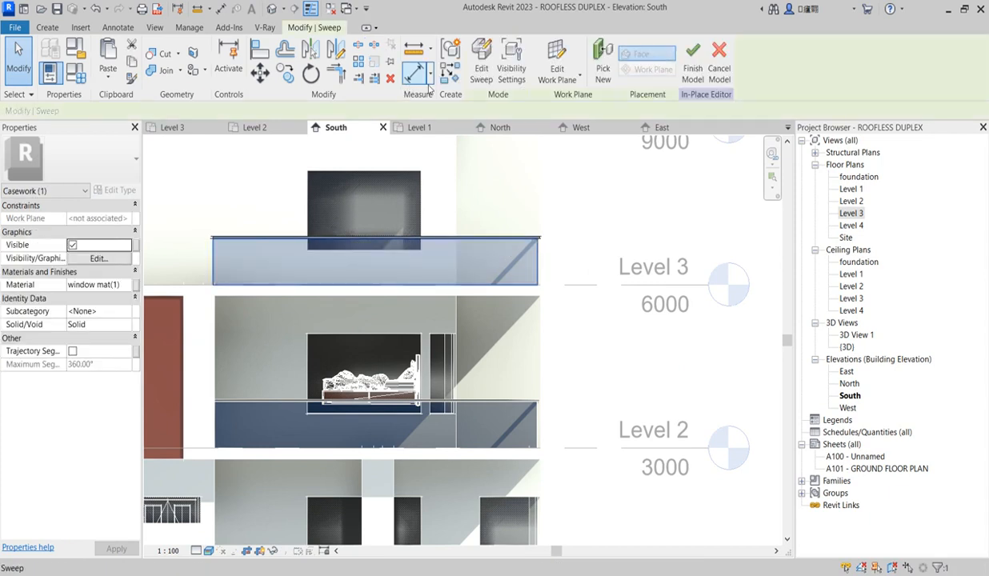
left_click(489, 80)
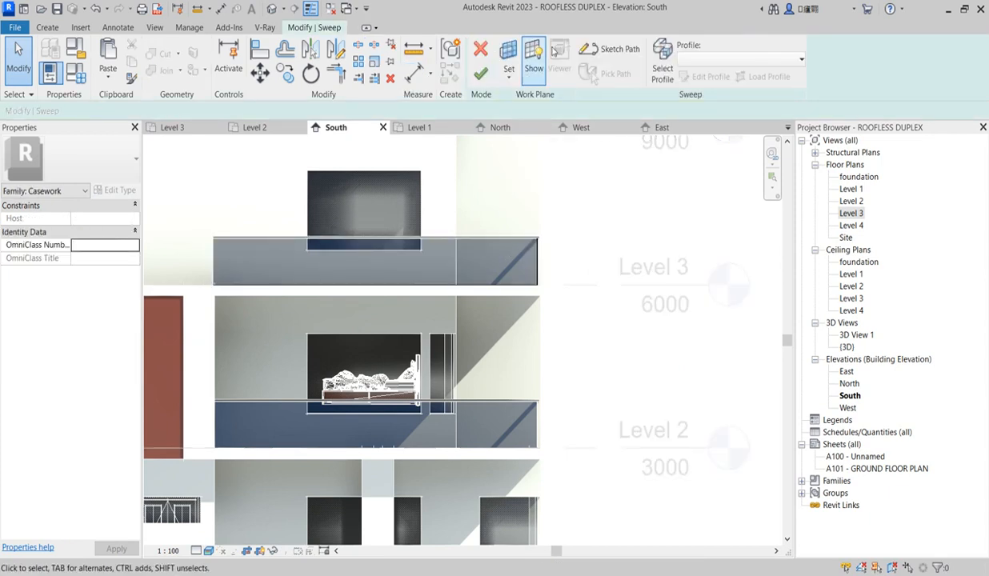
left_click(608, 49)
left_click(451, 213)
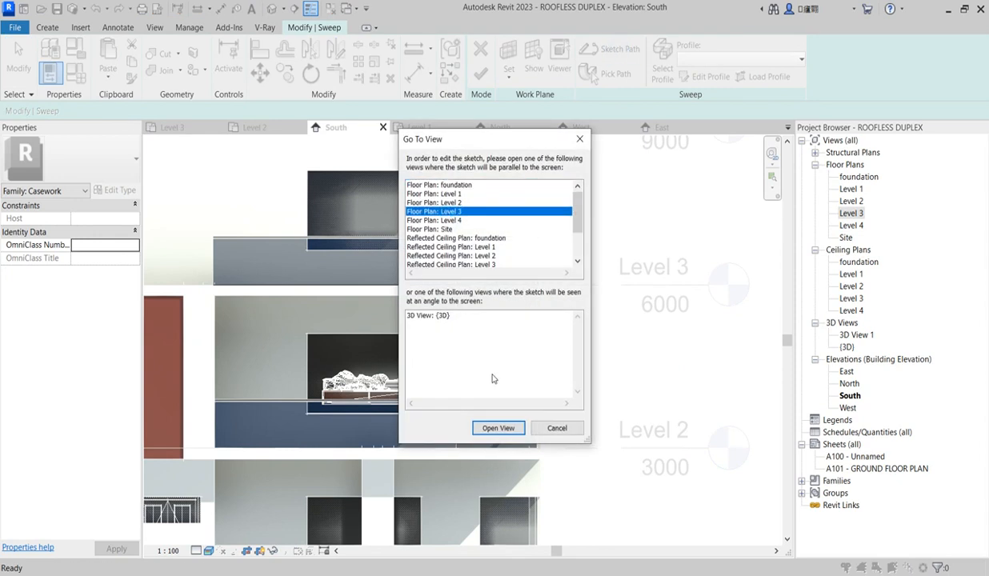
left_click(498, 428)
scroll(514, 250, "down", 5)
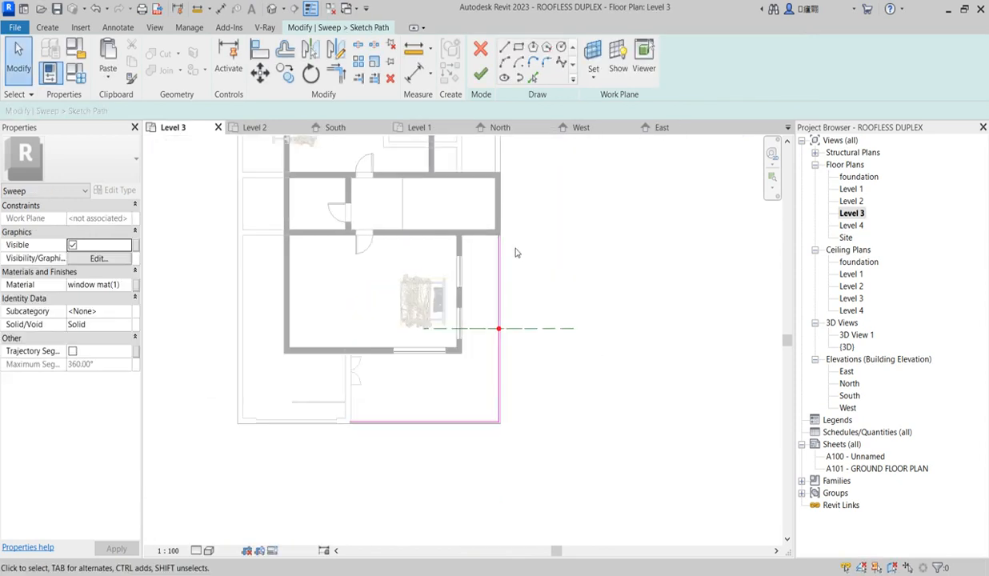
scroll(456, 351, "up", 3)
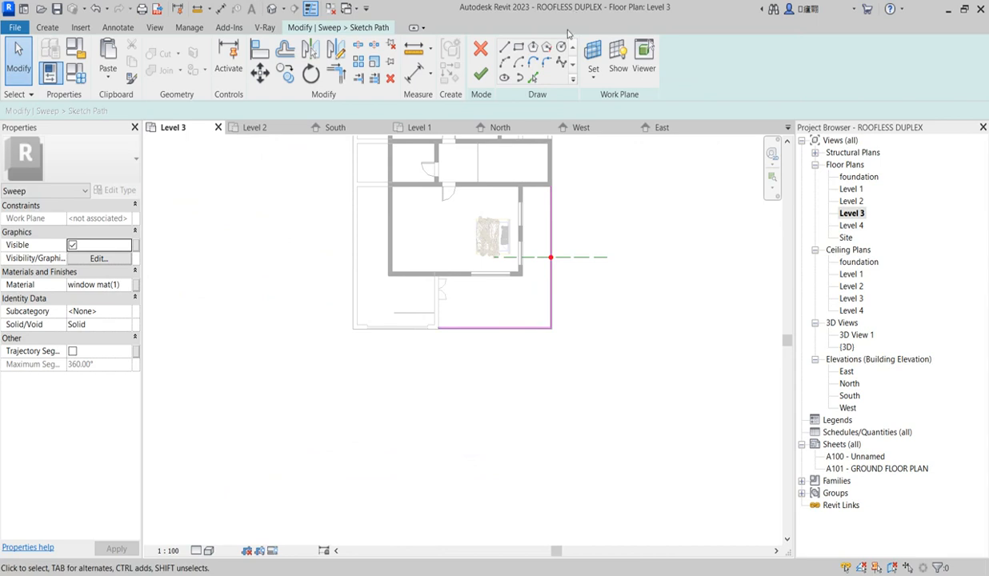
Draw a path line along the building's west outer wall from the northwest corner to the southwest corner
left_click(532, 78)
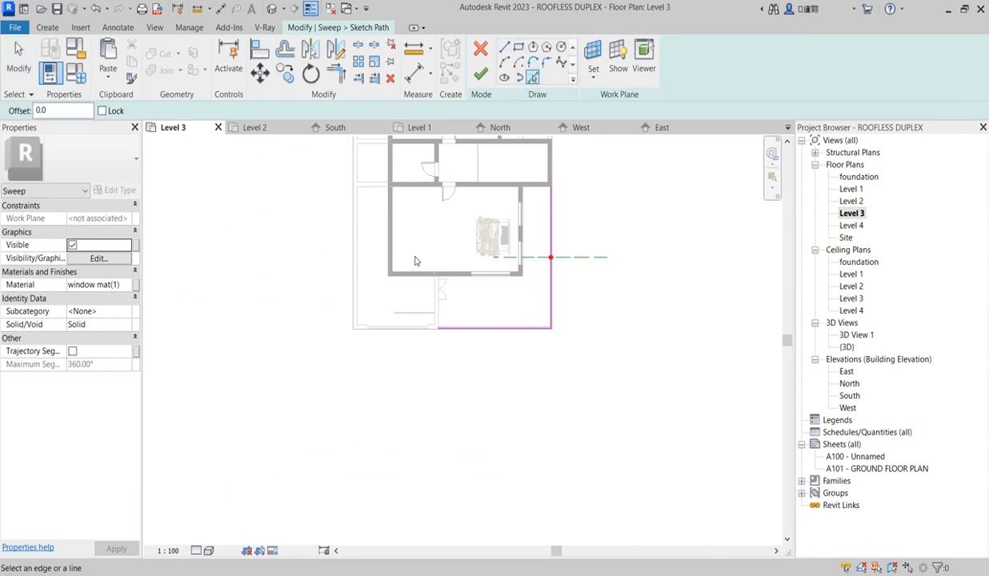
scroll(428, 156, "down", 4)
scroll(378, 161, "up", 3)
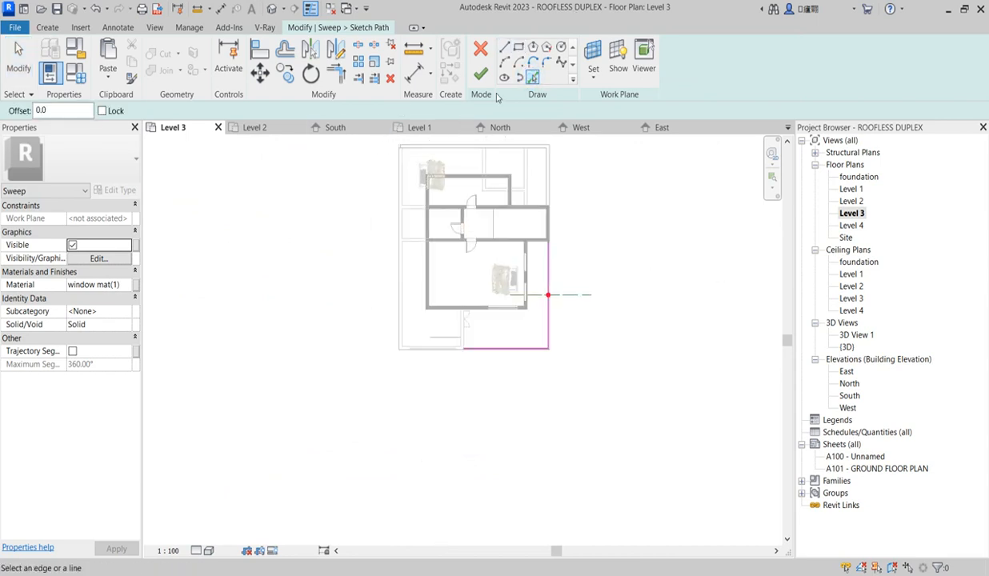
left_click(504, 46)
scroll(398, 152, "up", 4)
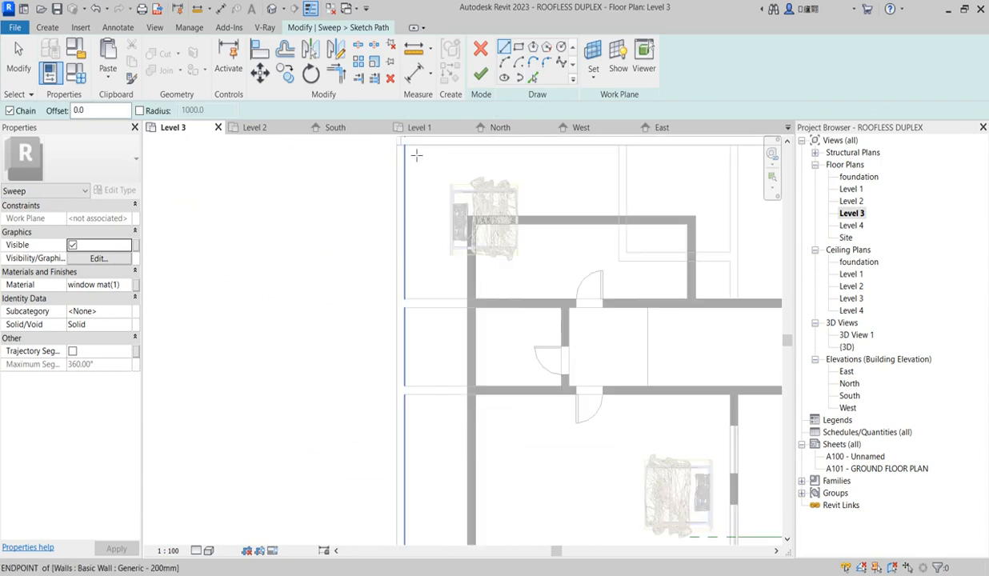
scroll(400, 156, "up", 2)
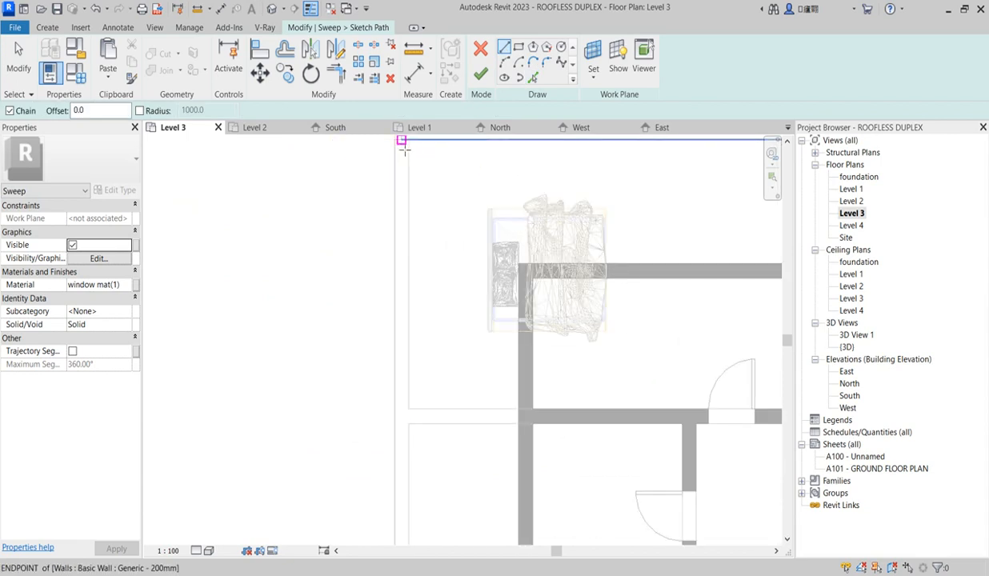
left_click(394, 141)
scroll(393, 276, "down", 5)
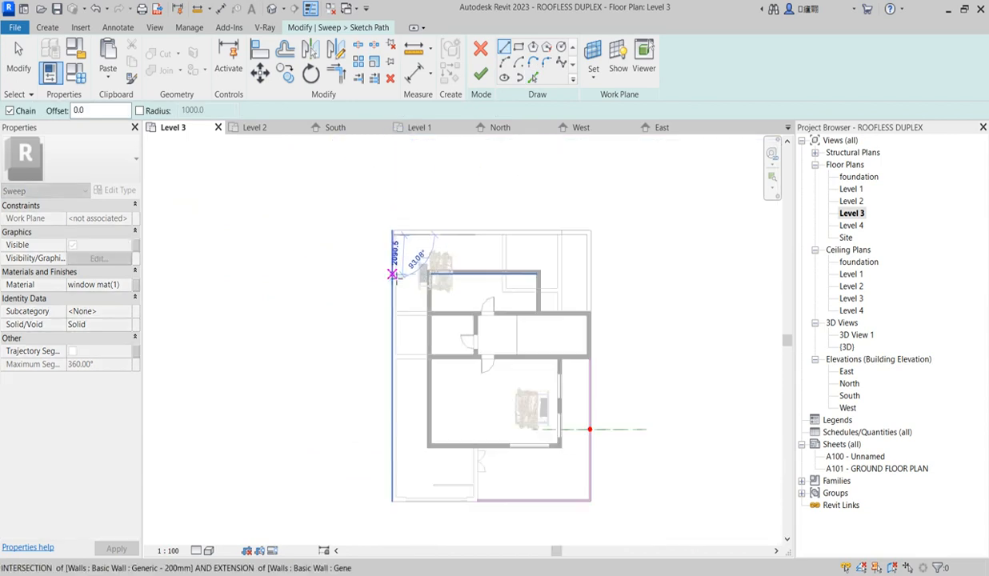
scroll(399, 421, "up", 5)
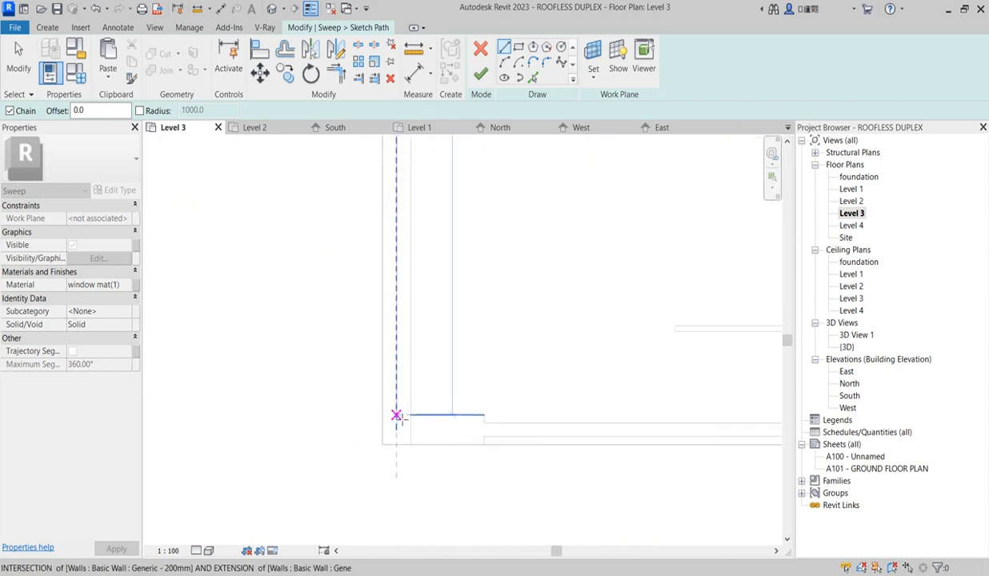
left_click(396, 424)
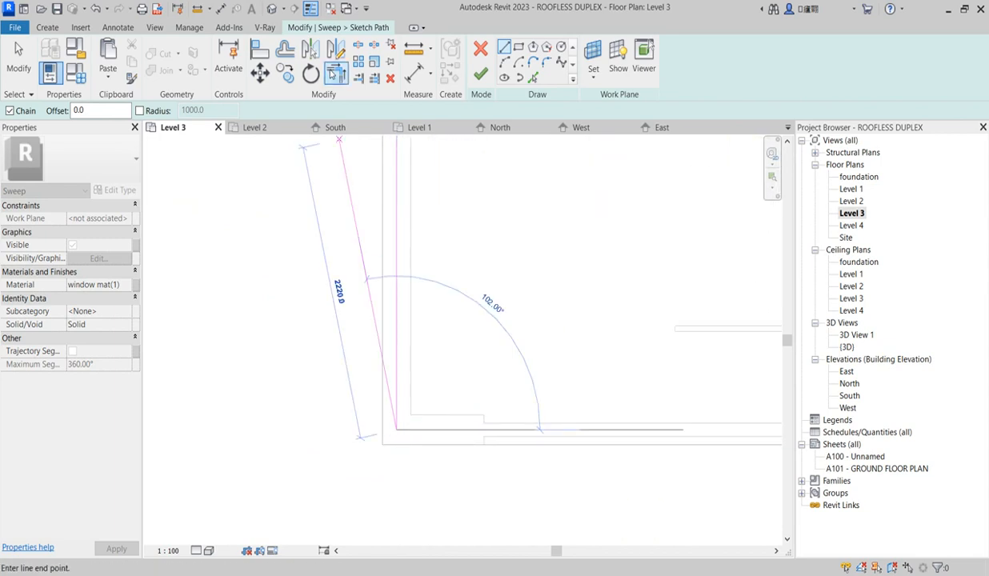
key("Escape")
key("Escape")
Trim/extend the west path line and the existing south path line to meet at the southwest corner
left_click(399, 314)
scroll(320, 322, "down", 3)
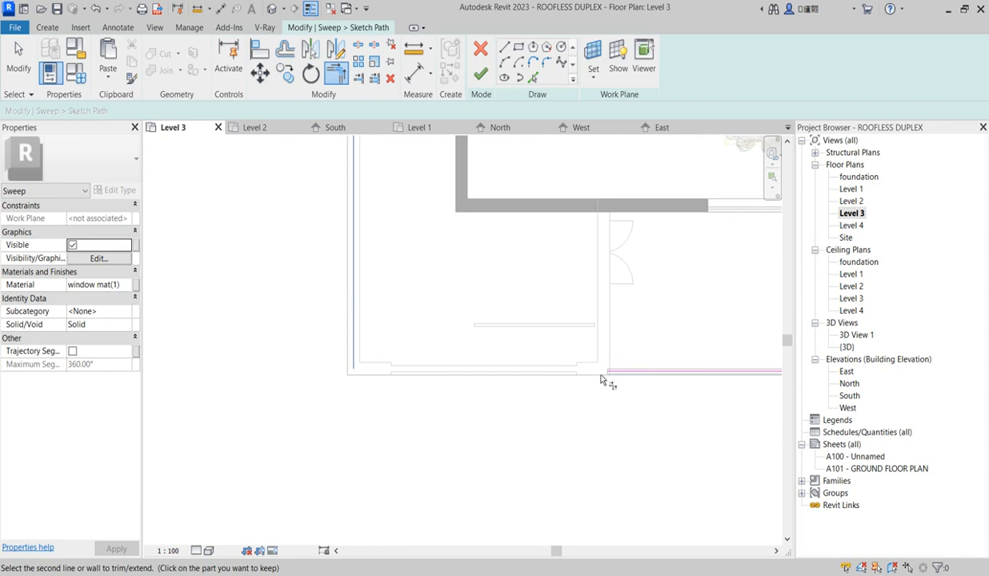
left_click(627, 375)
scroll(674, 393, "down", 3)
scroll(696, 376, "up", 5)
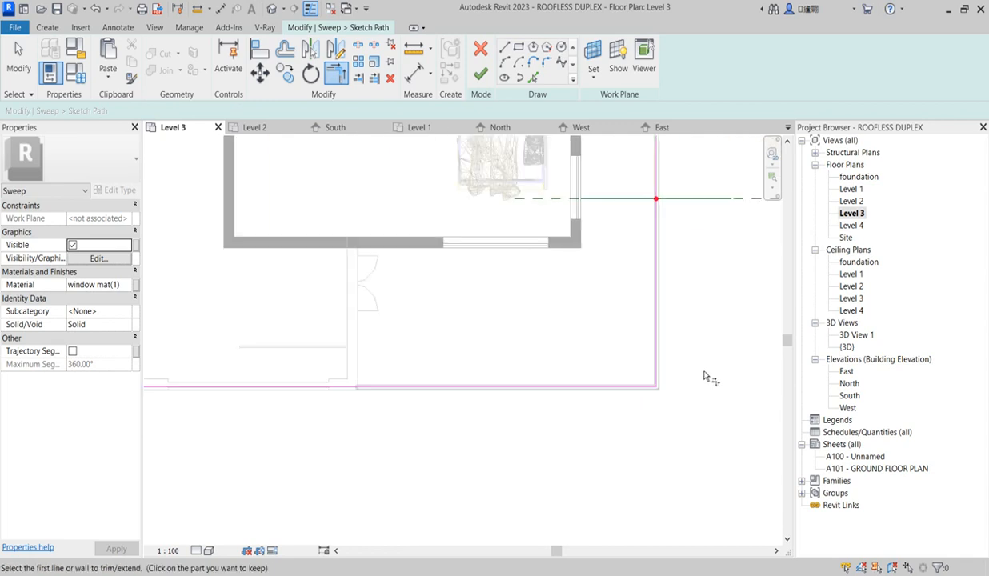
scroll(546, 320, "down", 4)
right_click(324, 235)
left_click(356, 246)
Finish the extended path sketch and complete the glass panel's sweep edit
left_click(480, 73)
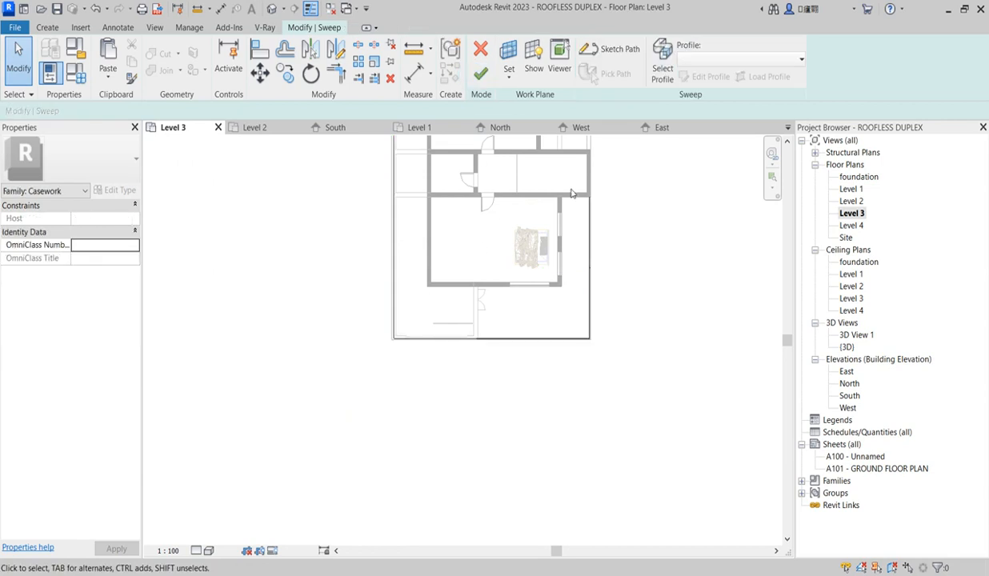
scroll(571, 193, "down", 1)
left_click(480, 74)
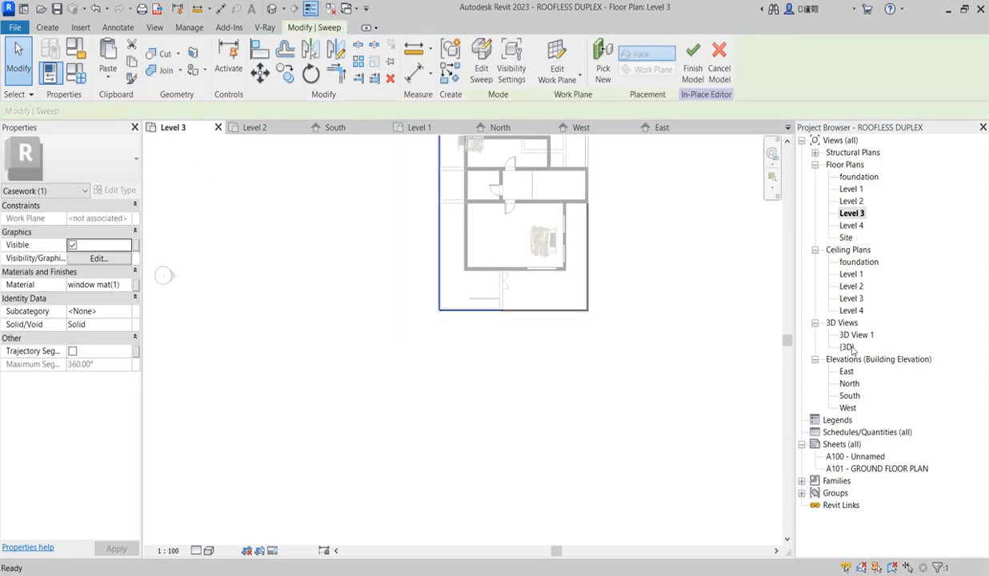
Examine the Level 3 glass railing around the terrace in the {3D} view, including its west side and northwest end
double_click(849, 347)
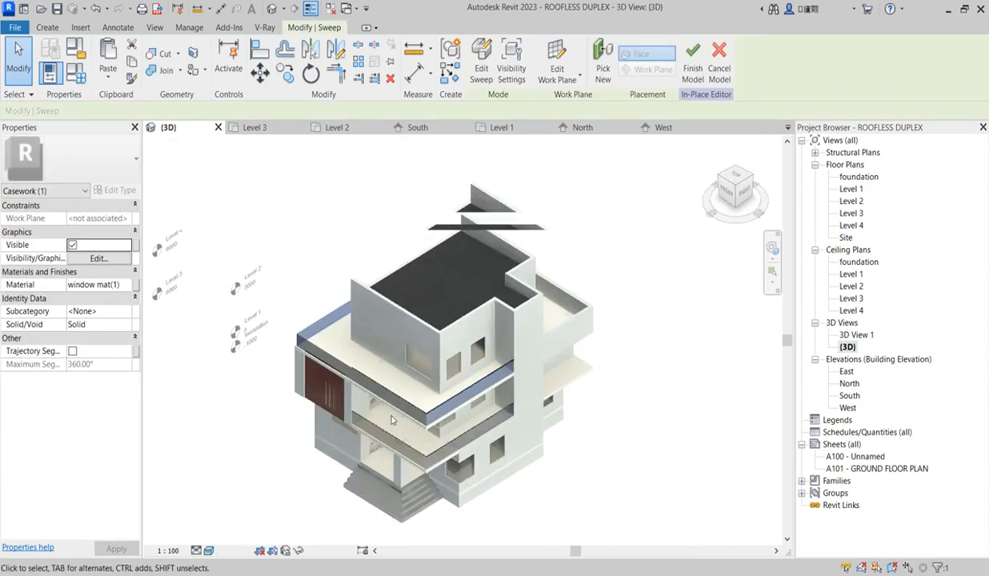
scroll(406, 336, "up", 5)
left_click(405, 333)
scroll(462, 324, "down", 8)
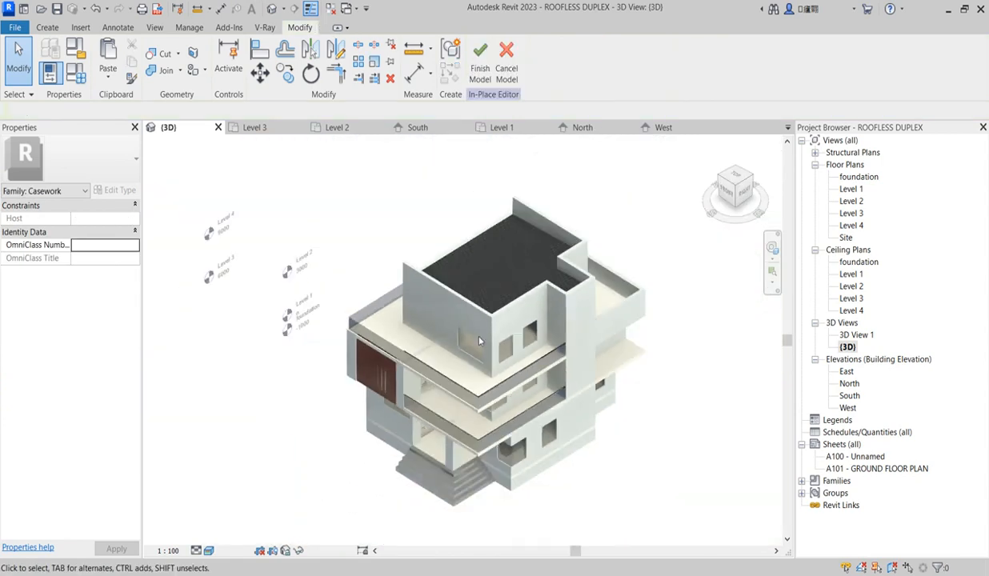
left_click(718, 181)
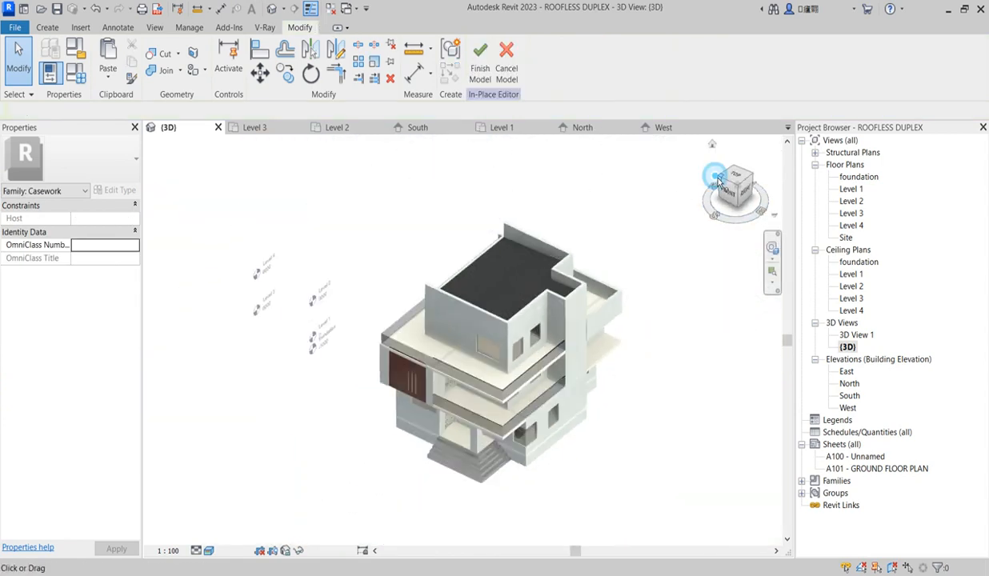
scroll(408, 303, "up", 3)
scroll(415, 322, "up", 4)
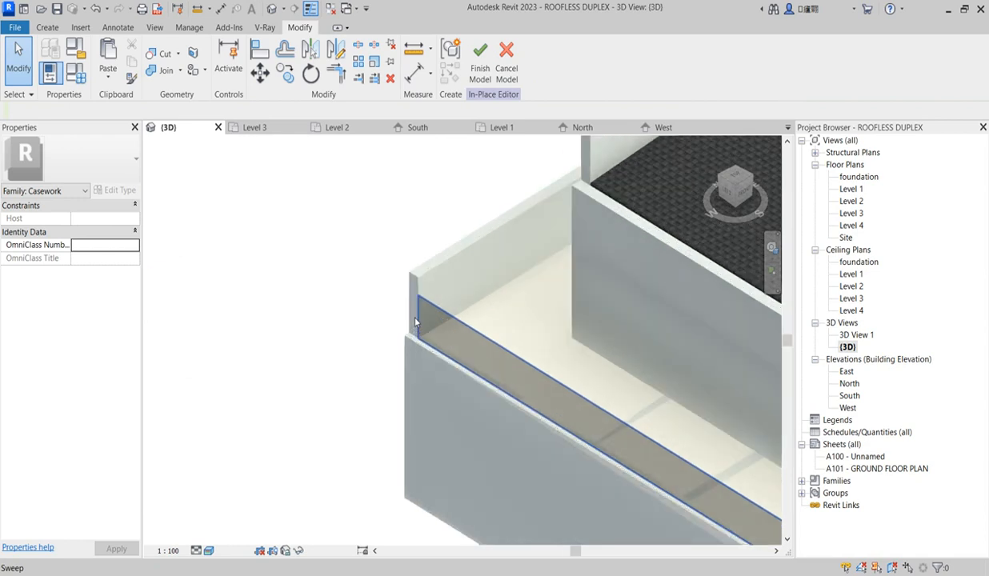
scroll(436, 282, "down", 3)
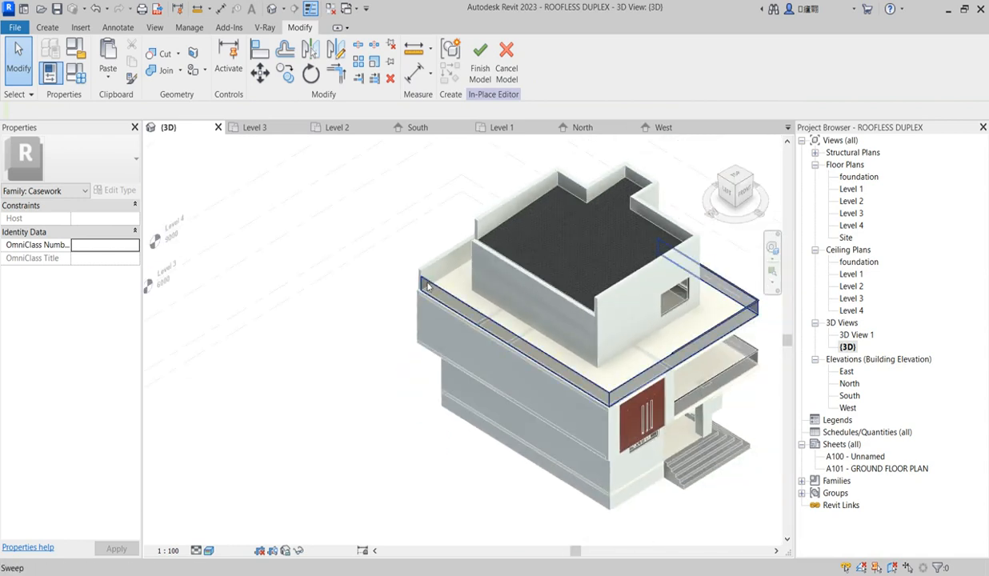
Open the path sketch of the Level 3 railing's top rail sweep for editing and show it in the Level 3 floor plan
scroll(651, 327, "up", 5)
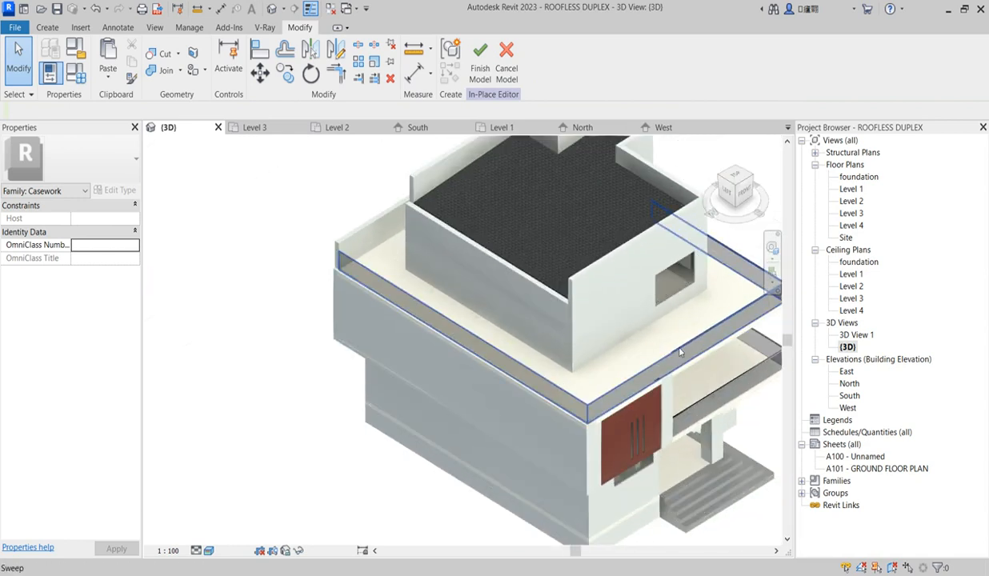
left_click(675, 361)
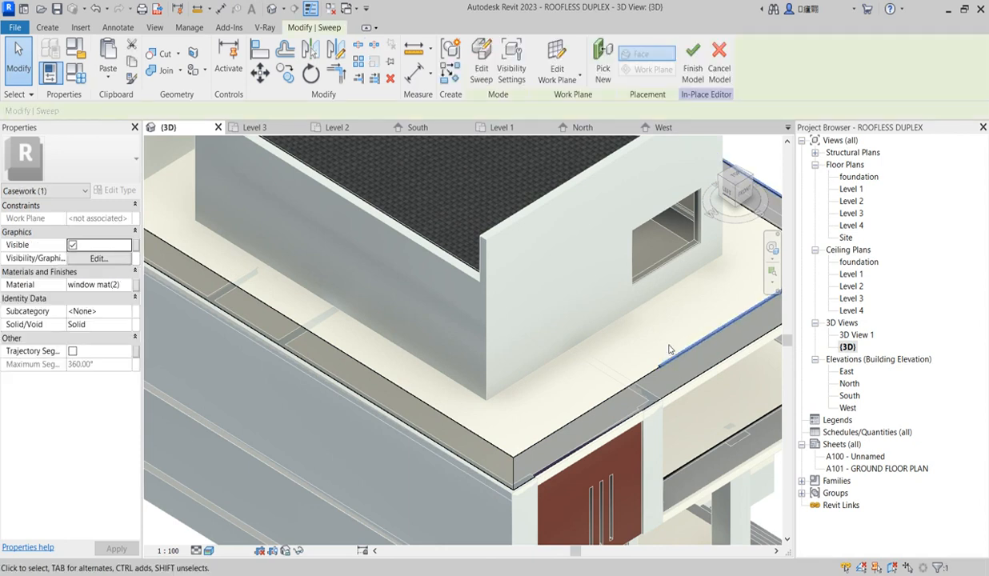
left_click(481, 62)
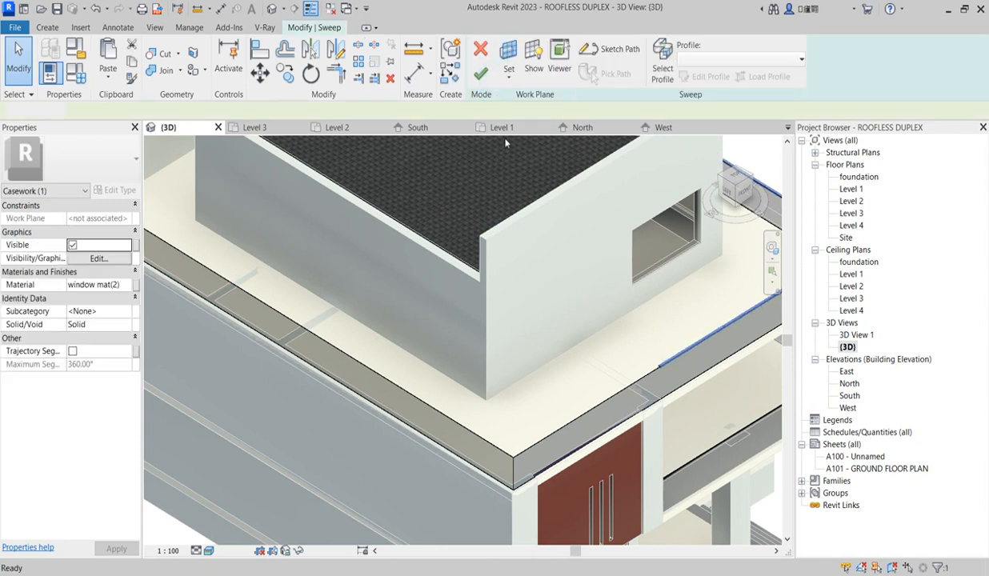
left_click(612, 51)
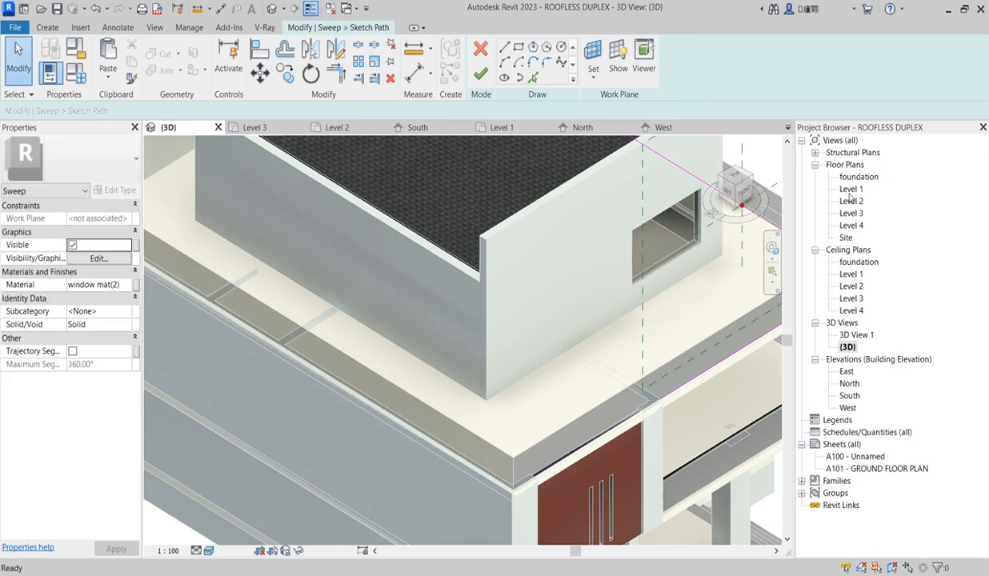
double_click(852, 201)
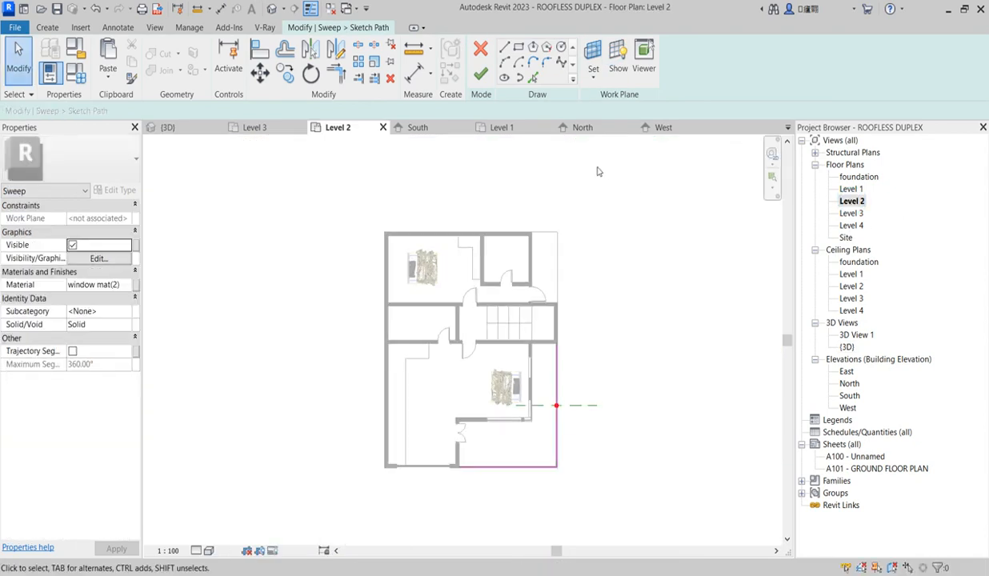
double_click(849, 215)
scroll(471, 321, "up", 4)
scroll(470, 354, "up", 3)
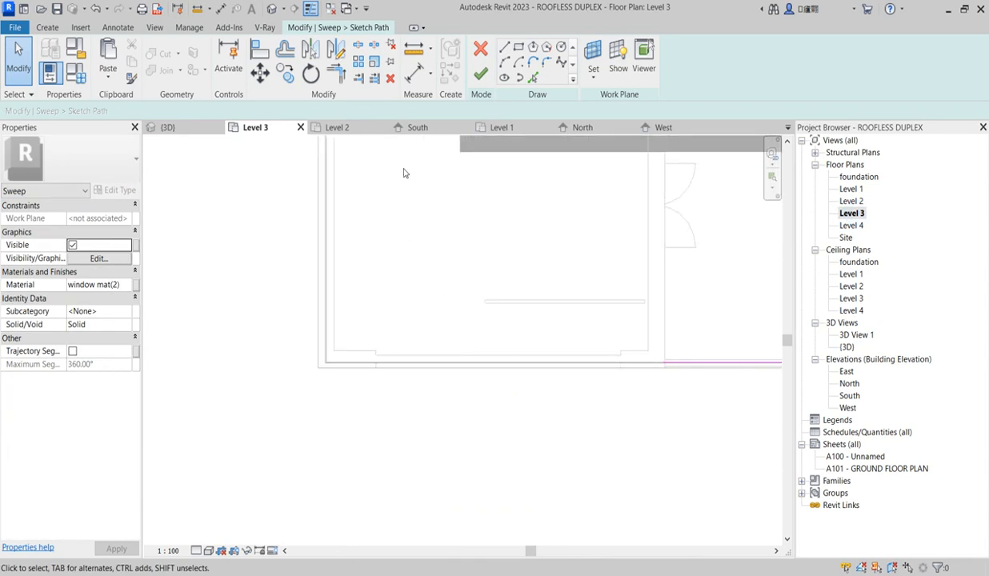
scroll(313, 220, "up", 3)
Try to pick the terrace railing's west edge as an additional path line with zero offset
left_click(531, 79)
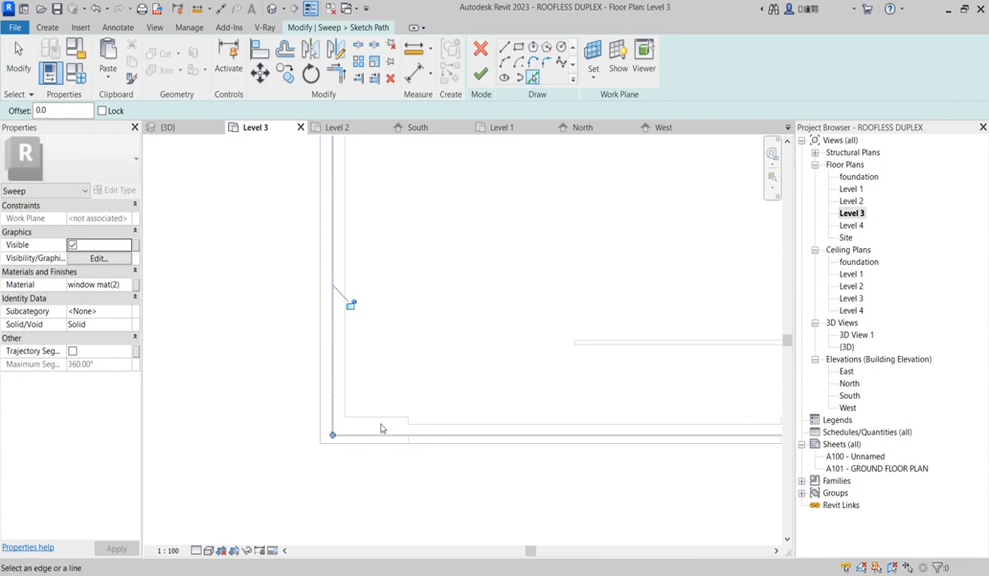
scroll(381, 379, "down", 2)
scroll(604, 384, "up", 2)
scroll(580, 411, "down", 2)
scroll(707, 429, "up", 4)
scroll(692, 420, "down", 5)
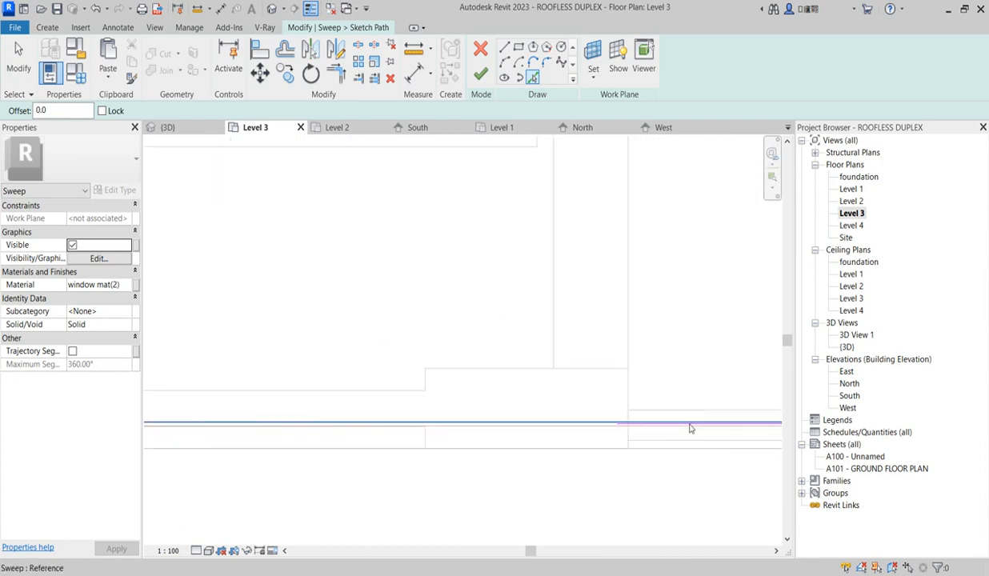
scroll(586, 393, "down", 3)
scroll(512, 228, "up", 3)
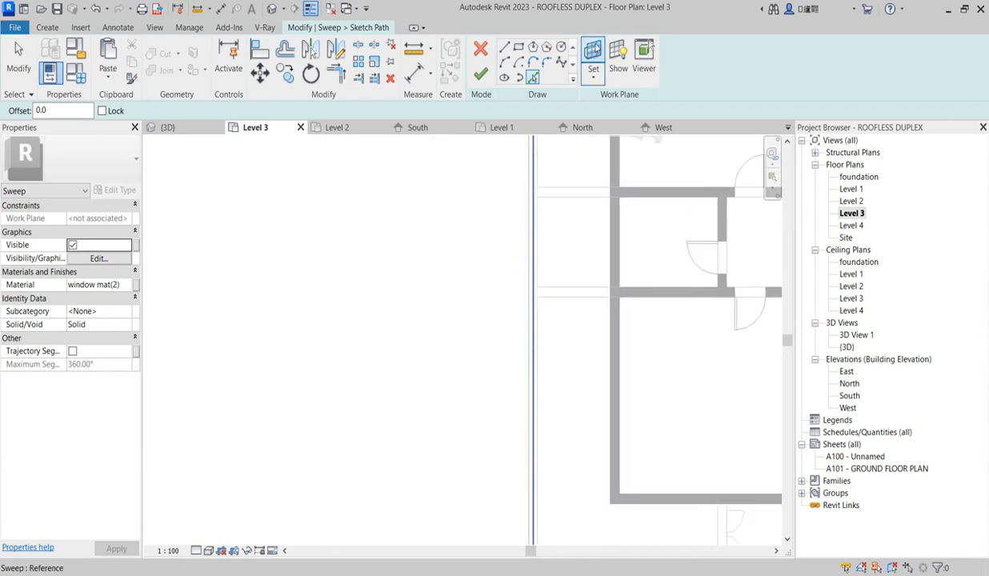
left_click(545, 398)
scroll(536, 394, "down", 3)
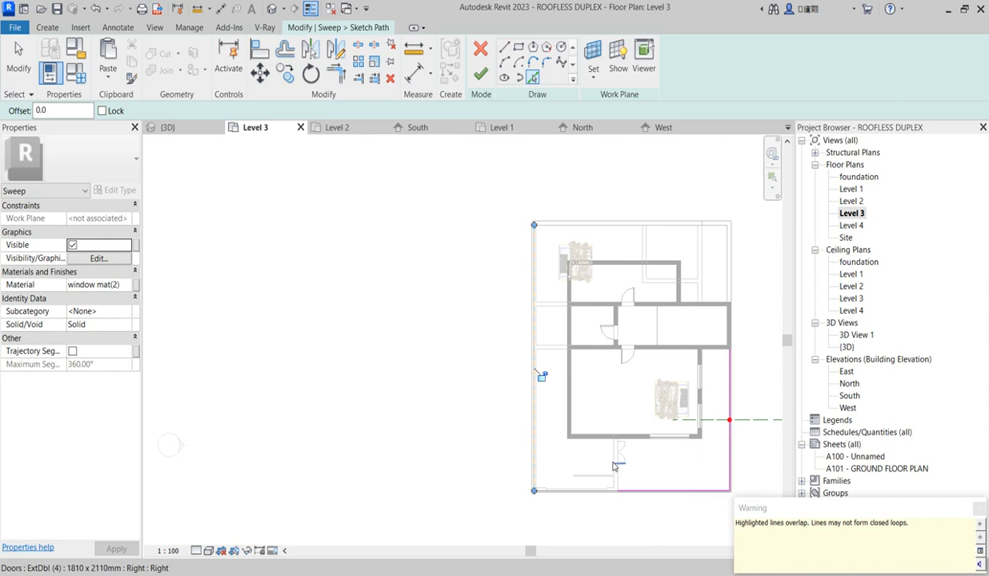
scroll(536, 391, "up", 3)
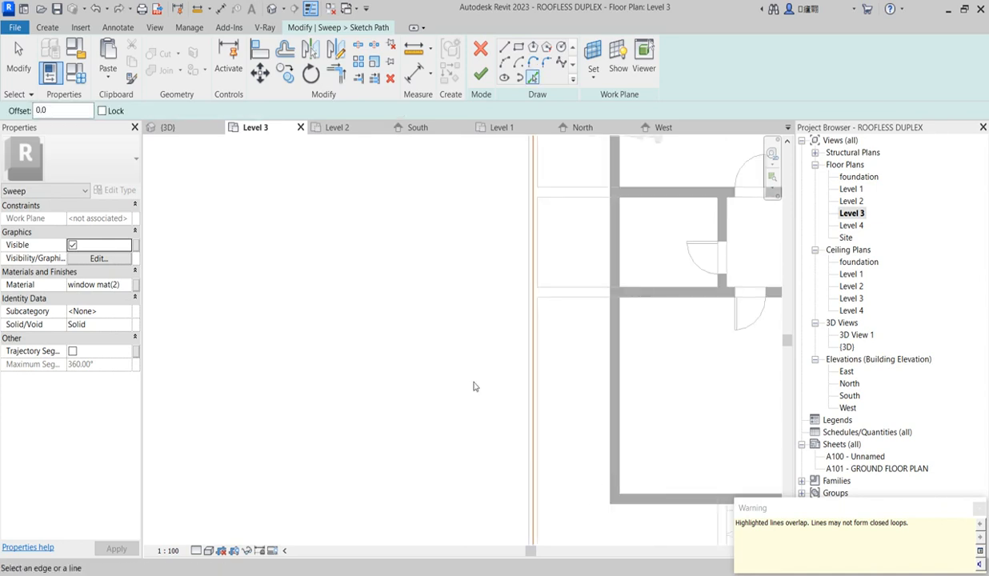
scroll(458, 373, "down", 5)
scroll(466, 388, "up", 7)
scroll(467, 389, "down", 2)
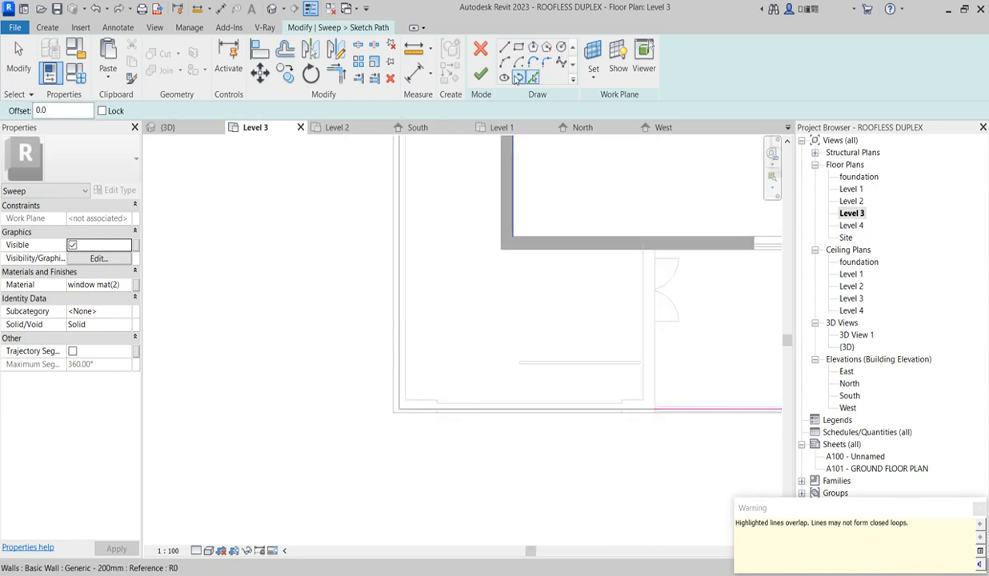
Add a path line by picking the railing's west edge with zero offset
scroll(398, 326, "up", 5)
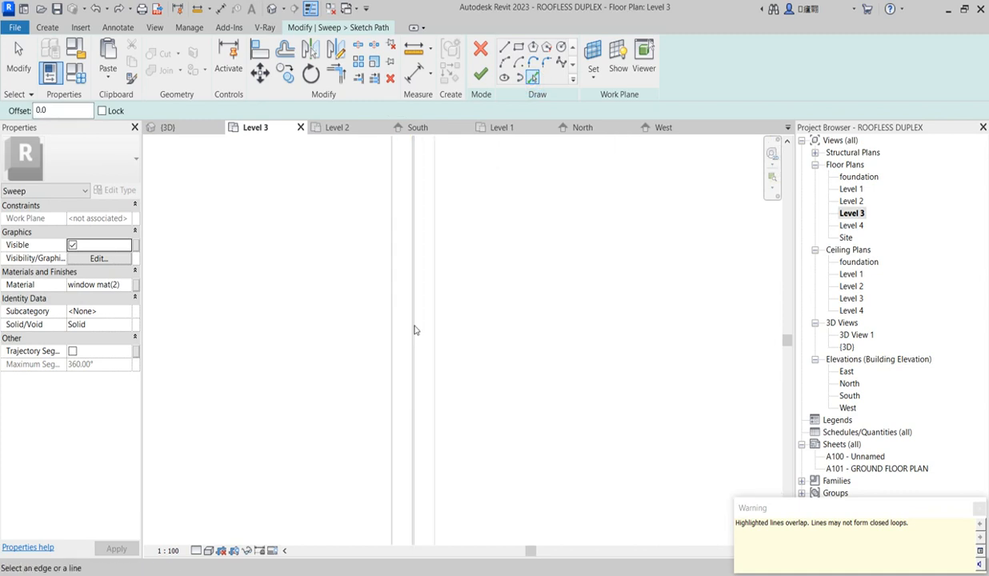
scroll(404, 330, "up", 4)
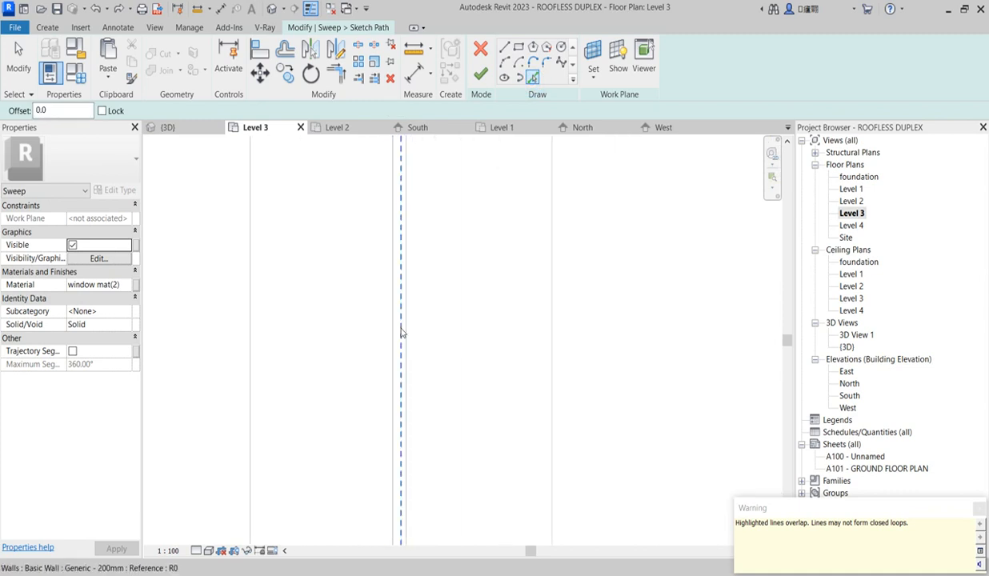
scroll(399, 330, "down", 4)
scroll(399, 328, "down", 2)
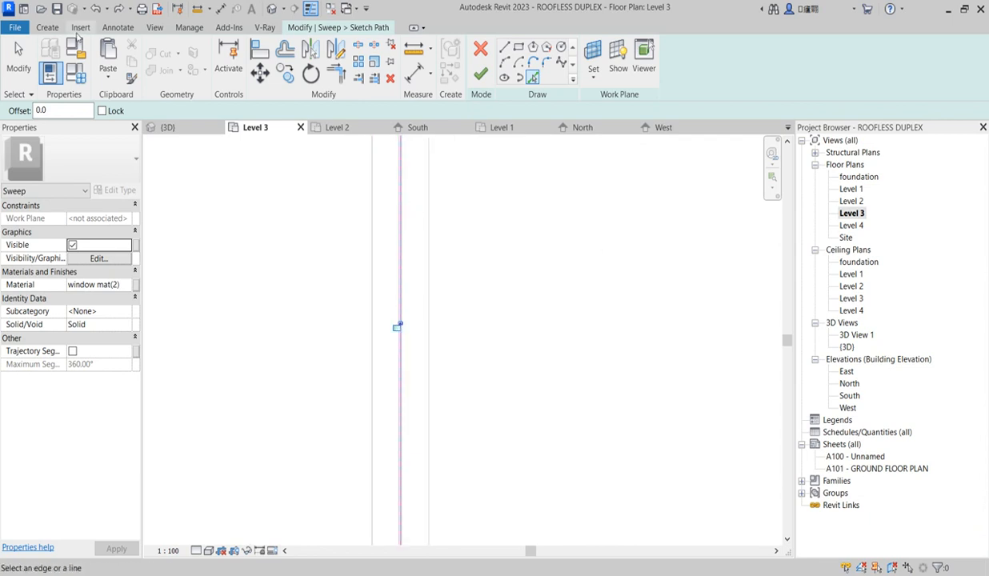
Trim/extend the new west path line and the top rail's existing south path line to form the southwest corner
left_click(337, 74)
scroll(312, 280, "down", 3)
left_click(323, 308)
scroll(408, 392, "down", 5)
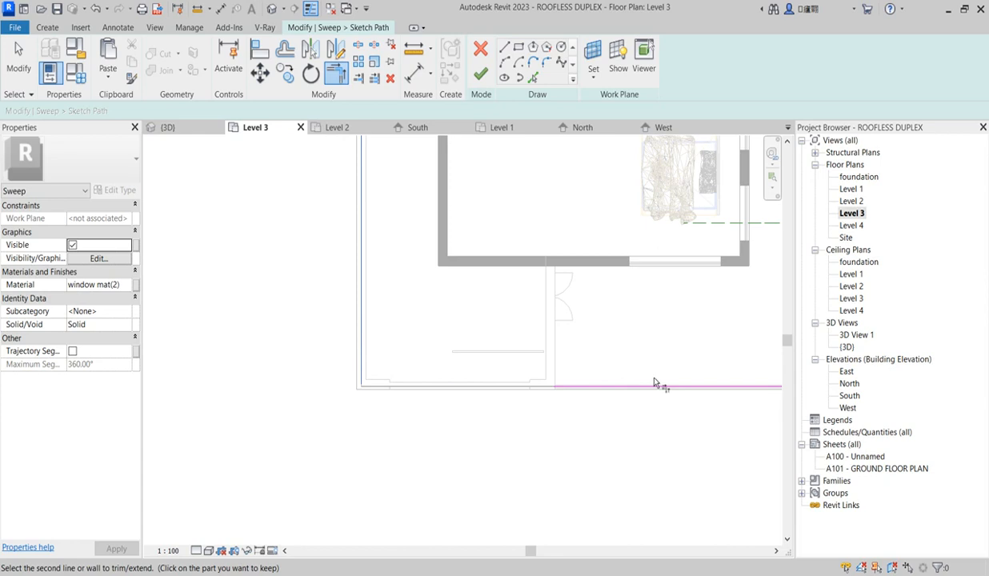
left_click(654, 387)
scroll(437, 458, "down", 2)
scroll(437, 458, "down", 3)
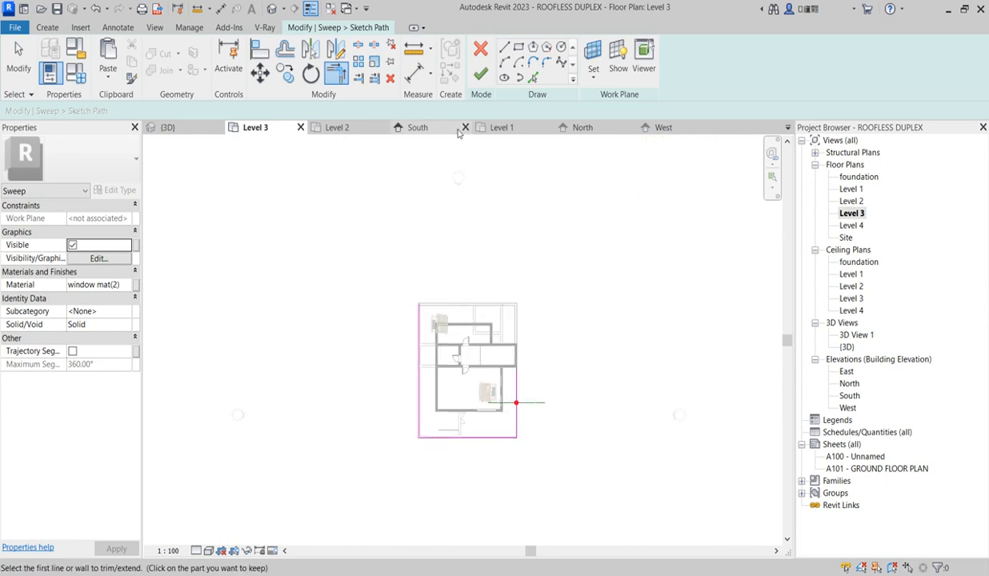
Finish the top rail's extended path sketch and complete its sweep edit in the {3D} view
left_click(480, 74)
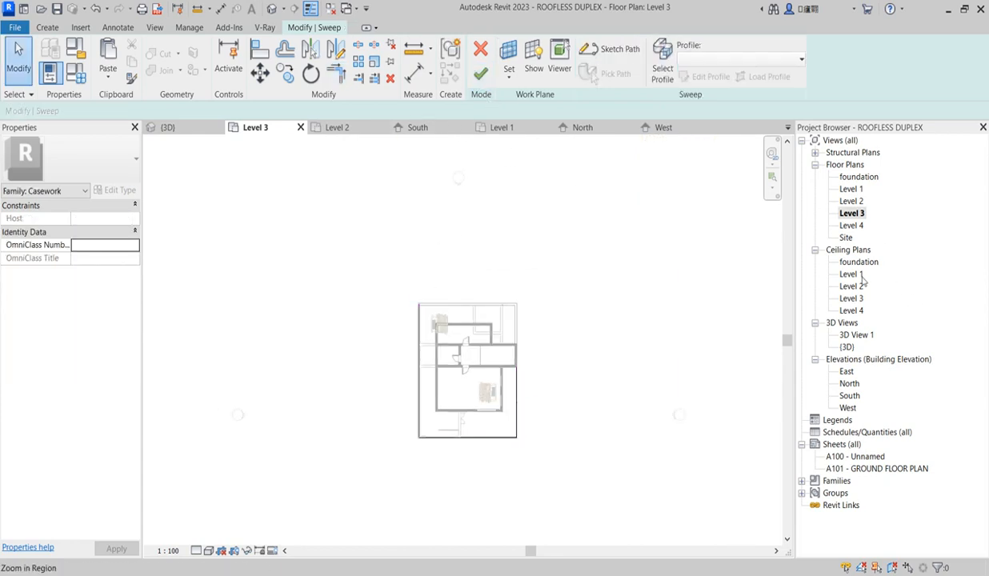
double_click(845, 348)
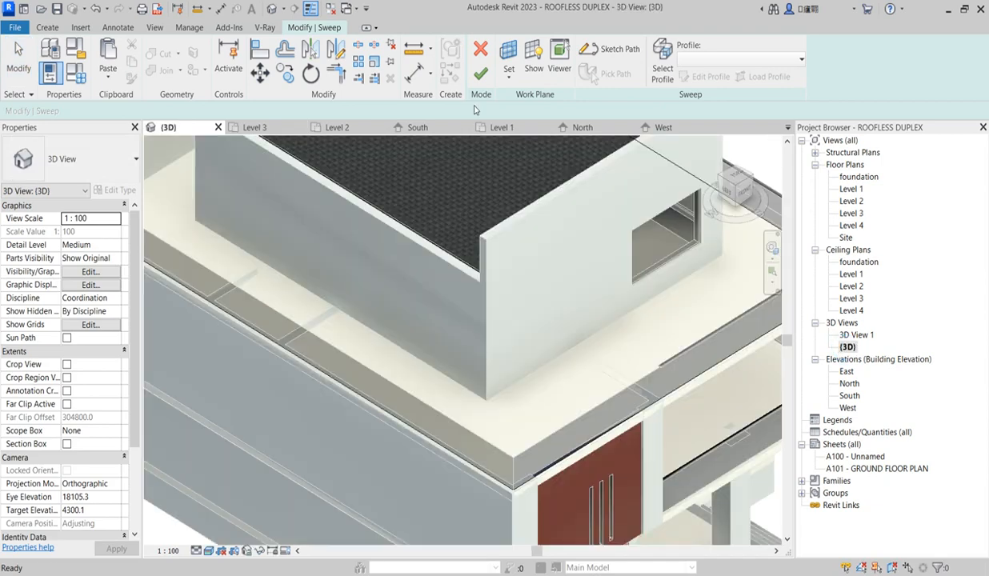
left_click(480, 74)
scroll(694, 410, "down", 5)
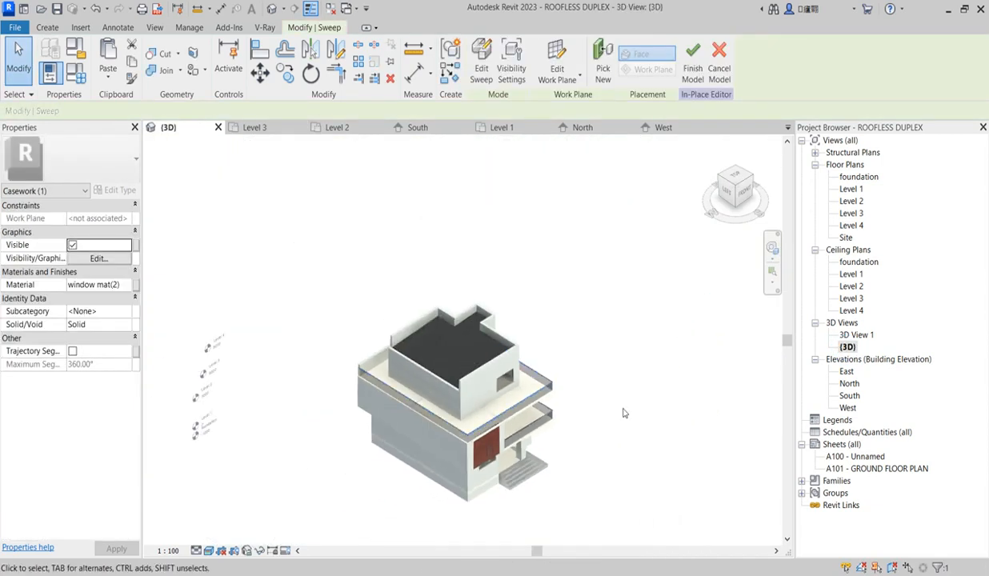
left_click(693, 409)
Check the railing along the terrace's west side and finish the in-place railing model
scroll(480, 425, "up", 6)
scroll(512, 334, "down", 5)
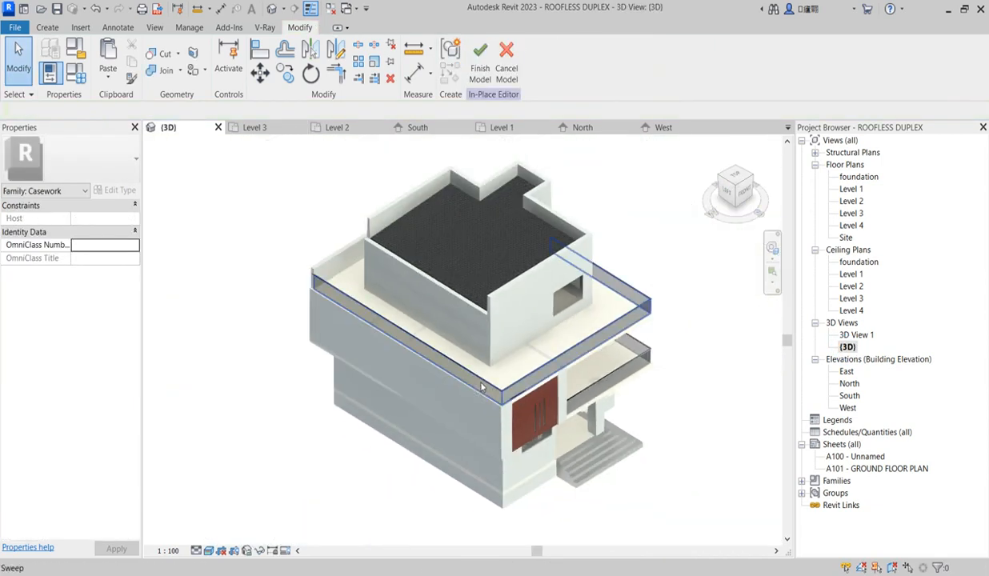
scroll(493, 334, "up", 2)
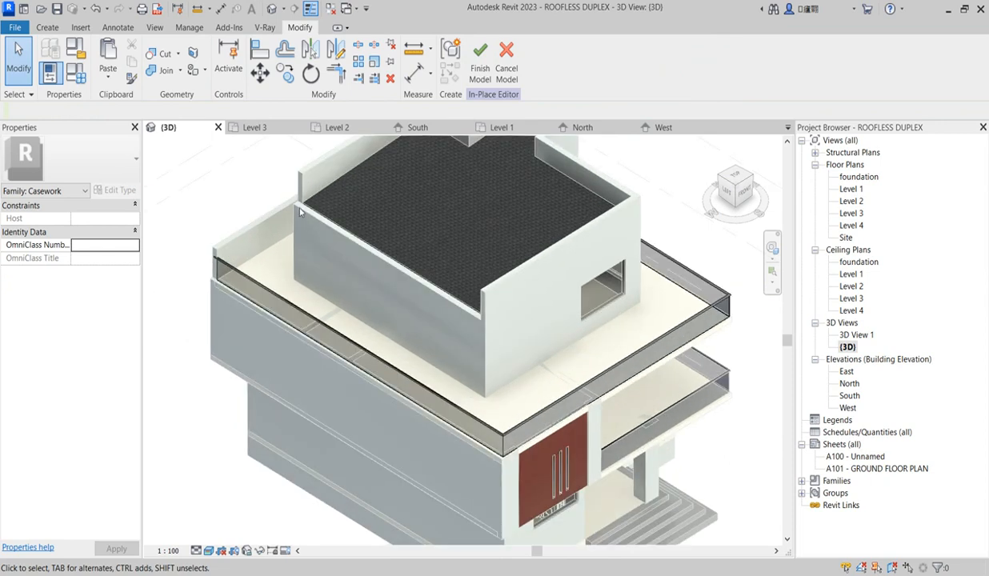
scroll(334, 211, "down", 4)
left_click(480, 71)
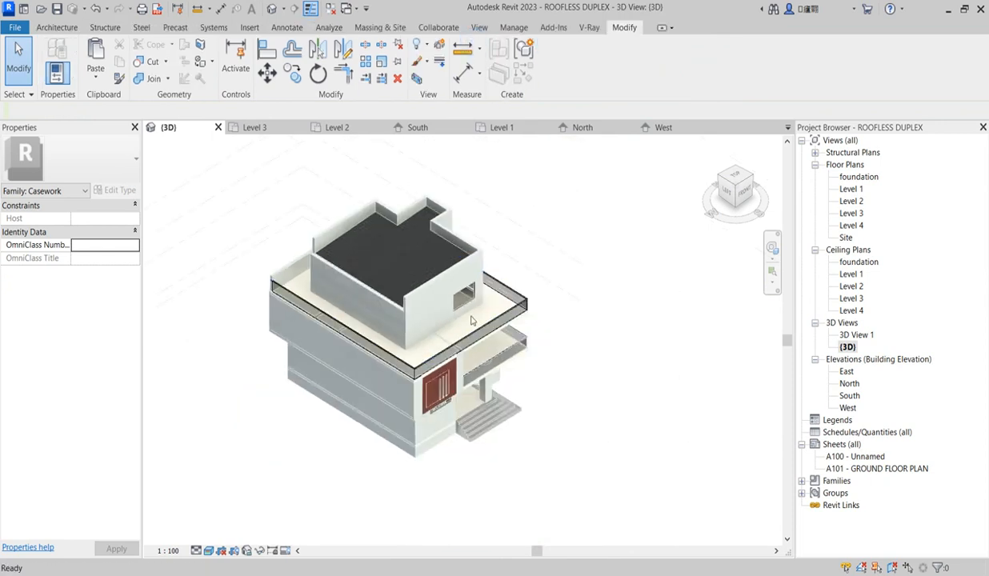
Open the upper roof's footprint sketch for editing and show it in the Level 3 floor plan
scroll(454, 291, "up", 3)
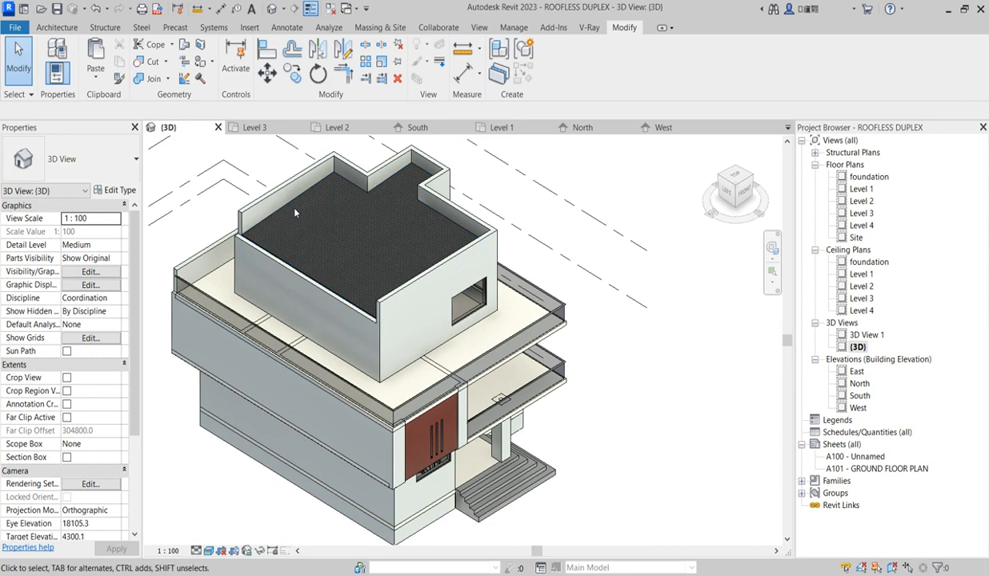
left_click(294, 204)
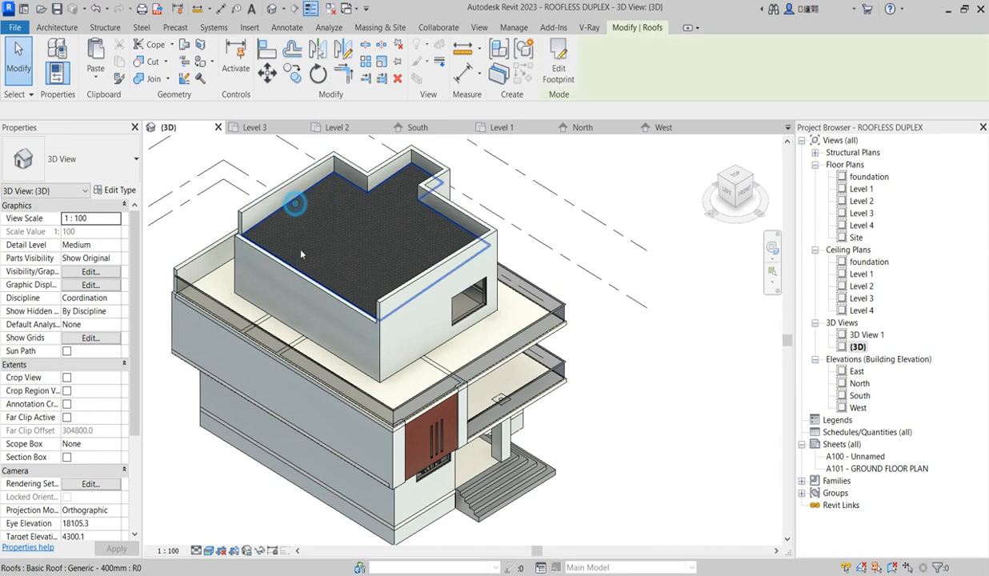
left_click(559, 68)
scroll(284, 276, "up", 3)
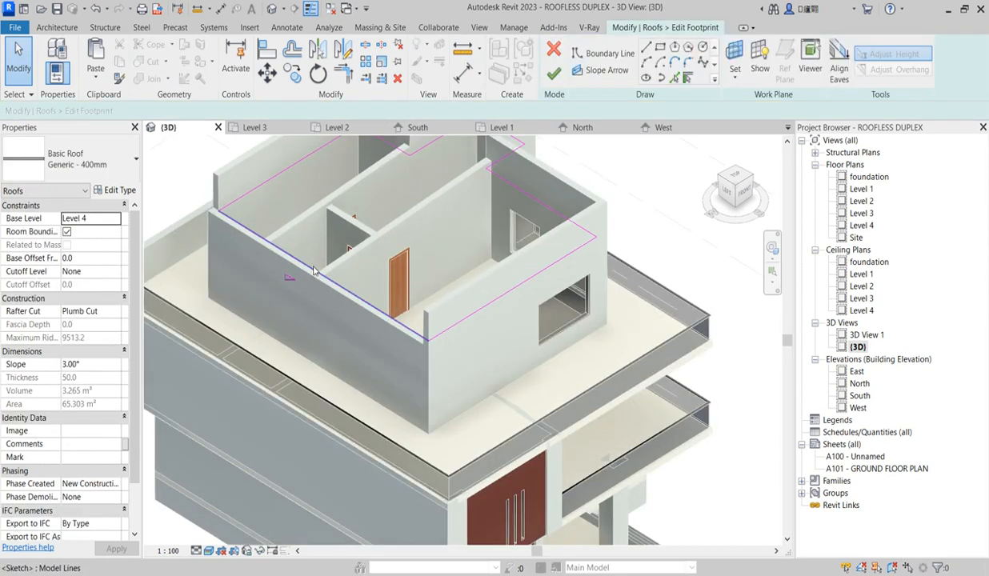
left_click(313, 269)
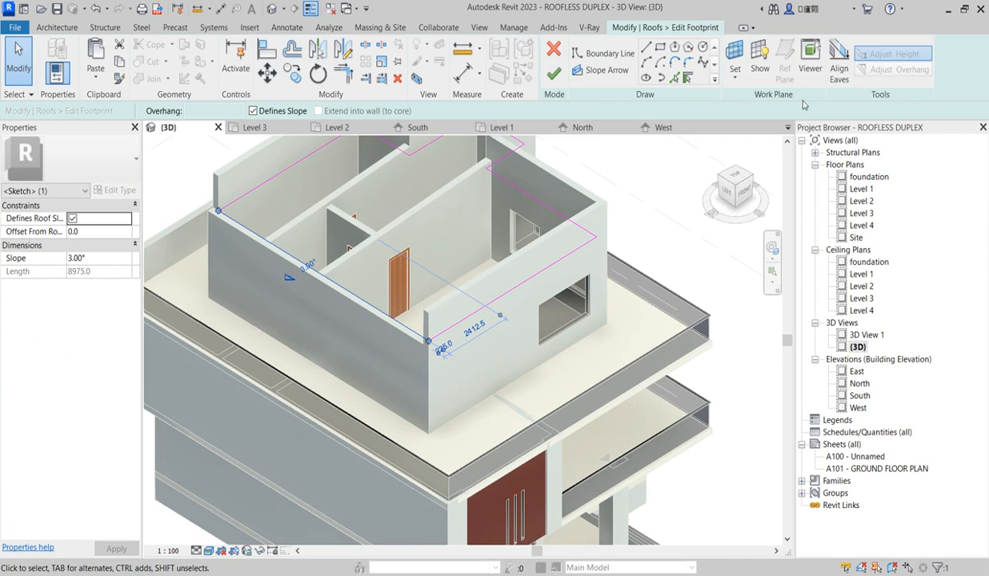
double_click(857, 189)
double_click(861, 212)
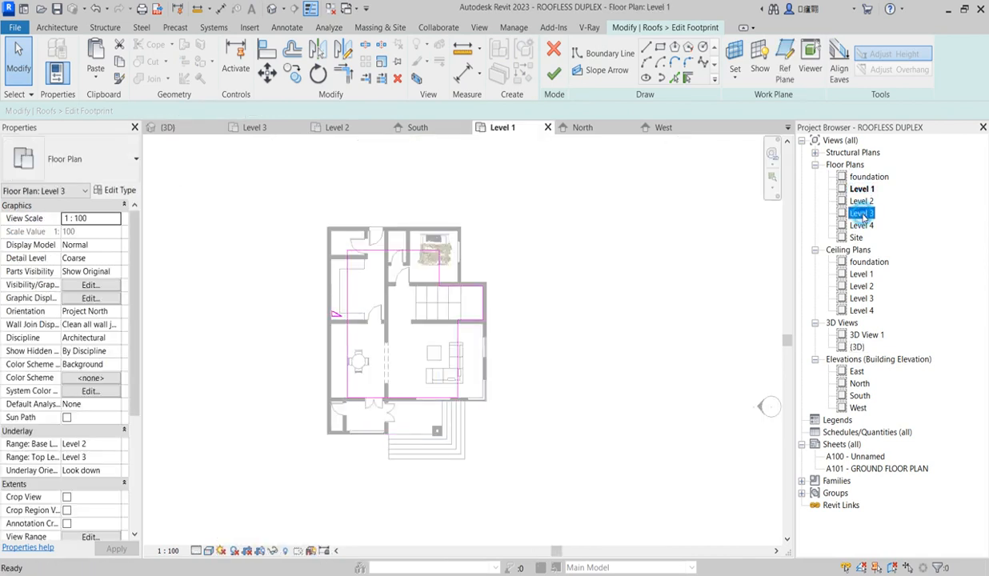
Offset the roof footprint's west boundary line outward by 100 without copying, then finish the footprint and attach the highlighted walls to the roof
scroll(447, 376, "up", 5)
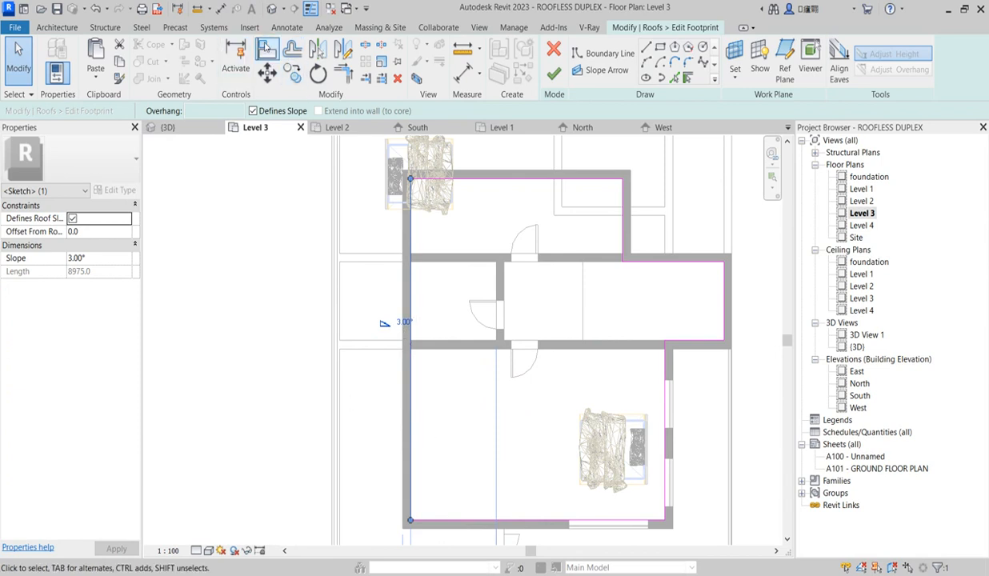
left_click(267, 48)
scroll(398, 319, "down", 3)
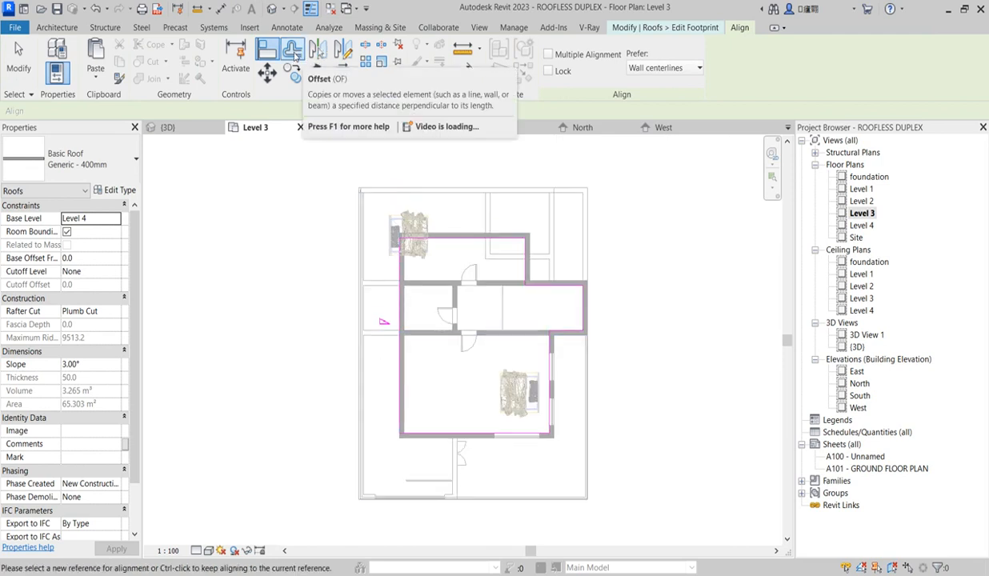
left_click(293, 51)
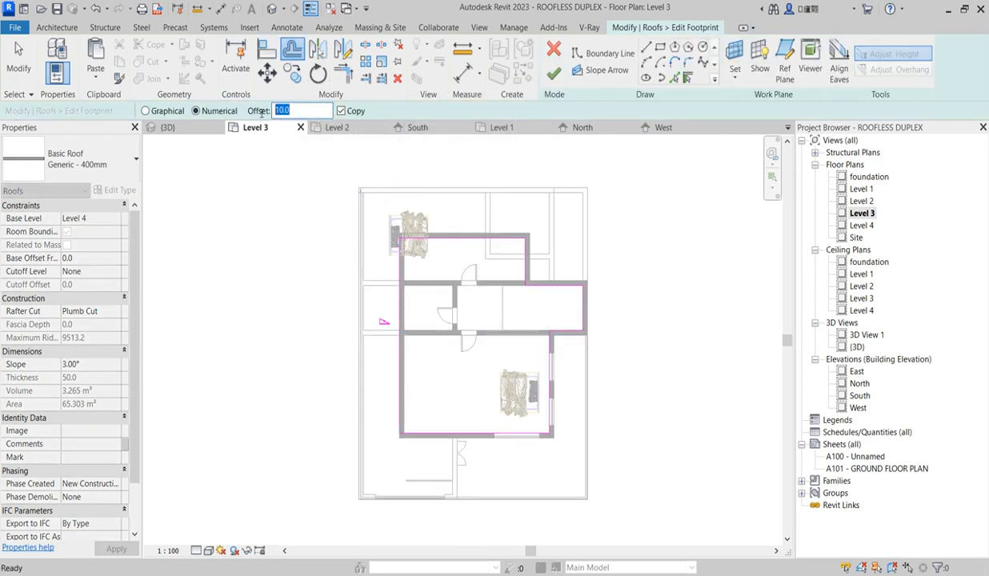
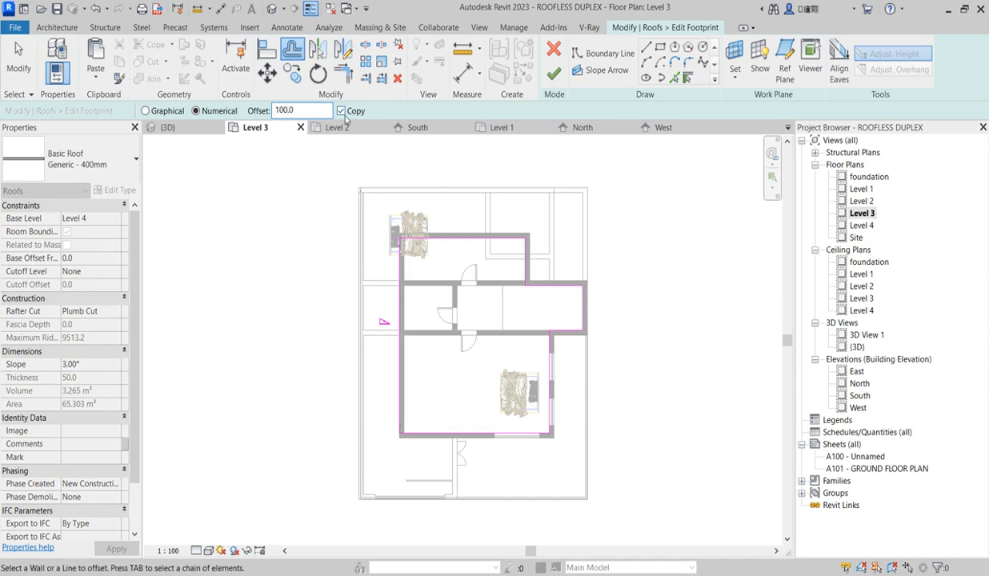
left_click(397, 364)
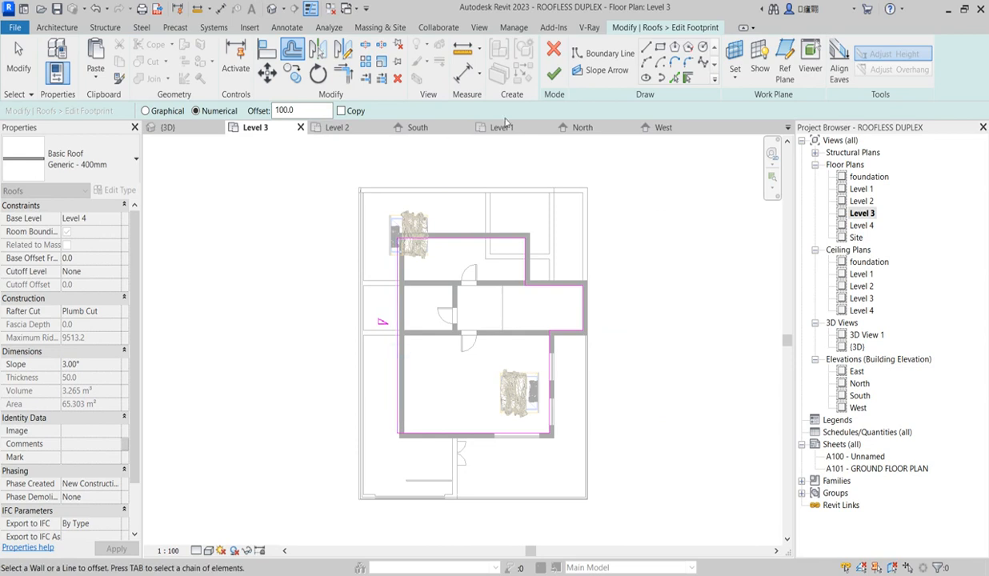
left_click(553, 74)
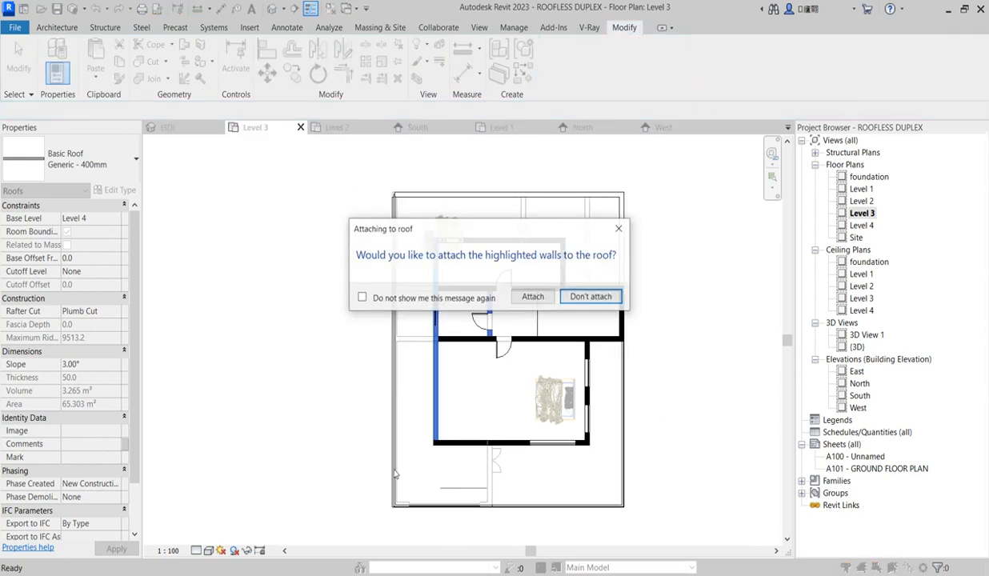
left_click(534, 297)
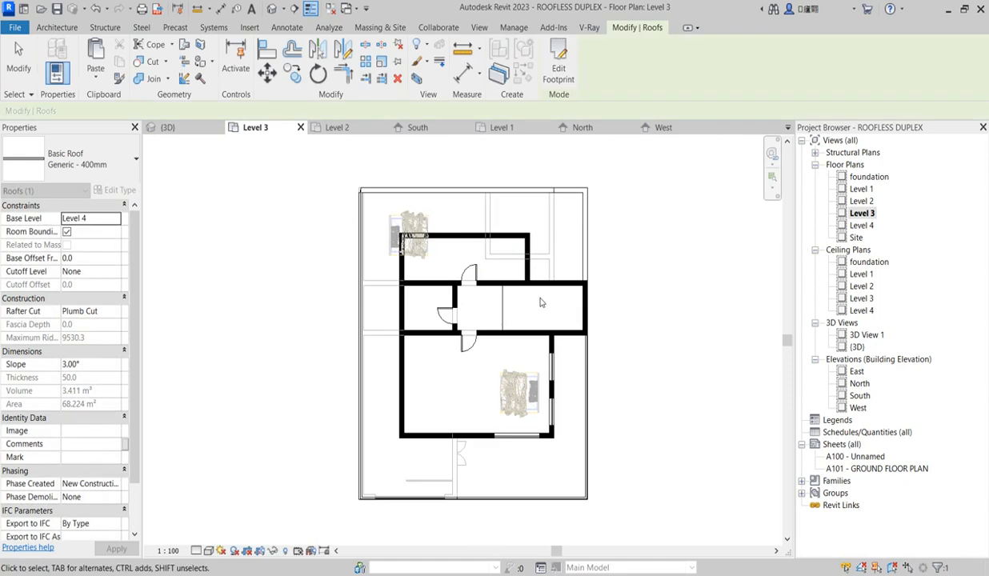
Examine the whole building's exterior in the {3D} view and in the 3D View 1 perspective
left_click(653, 405)
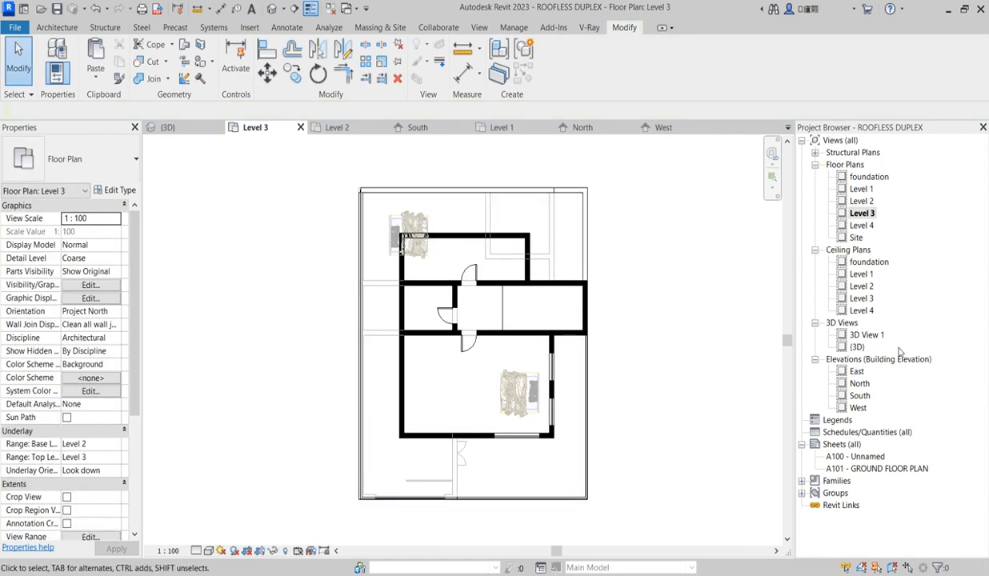
double_click(856, 347)
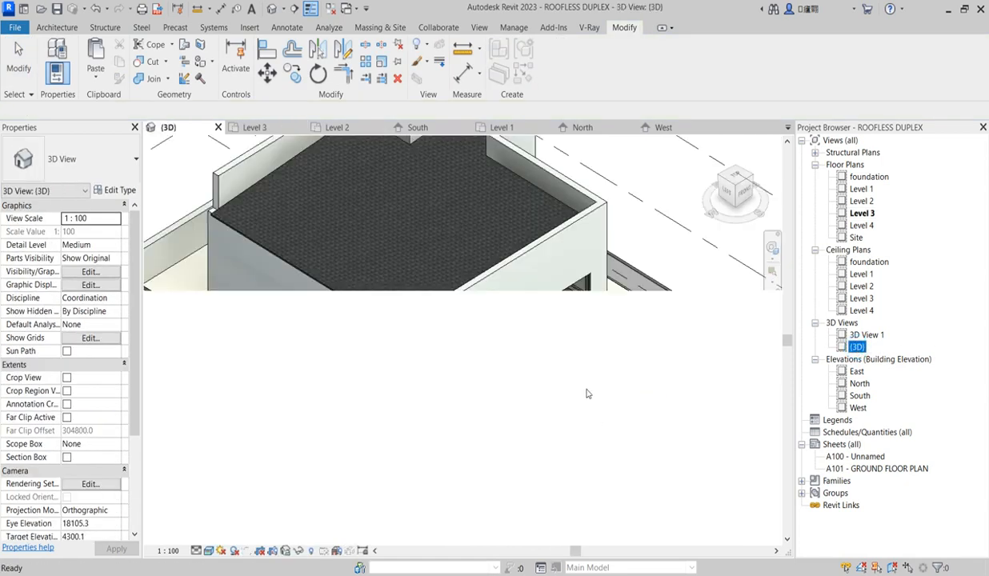
scroll(552, 400, "down", 4)
scroll(512, 406, "up", 2)
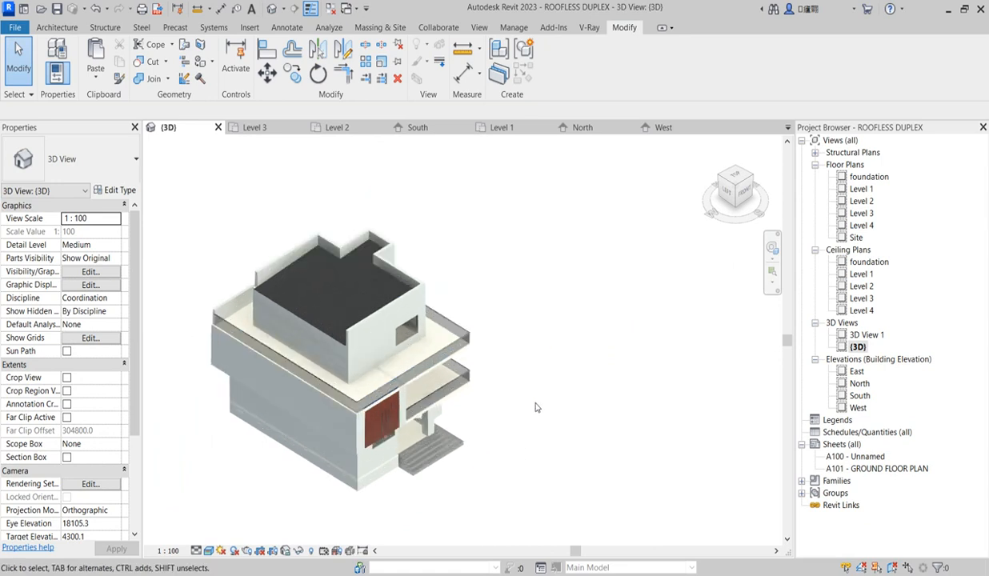
scroll(440, 369, "up", 2)
scroll(518, 360, "down", 2)
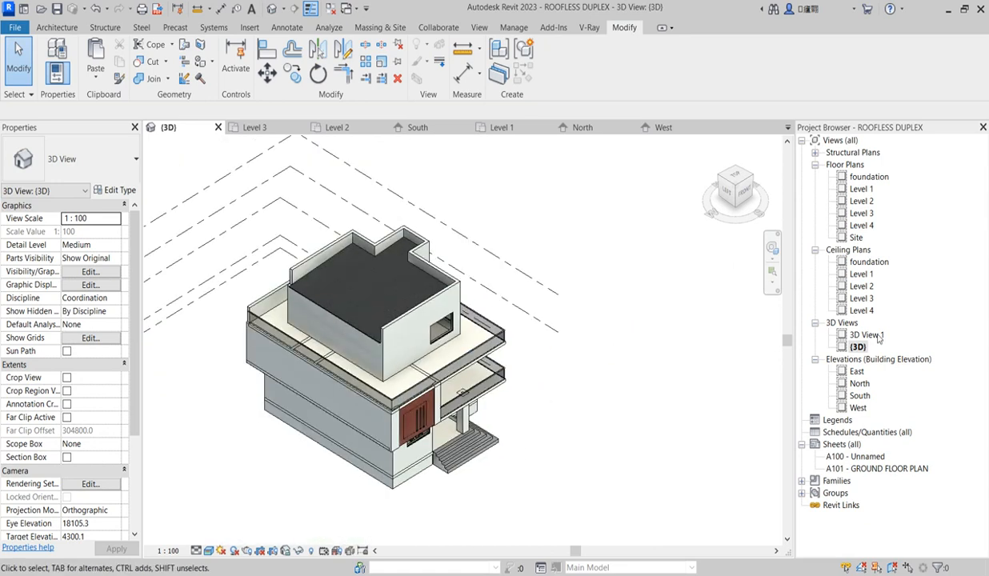
double_click(877, 336)
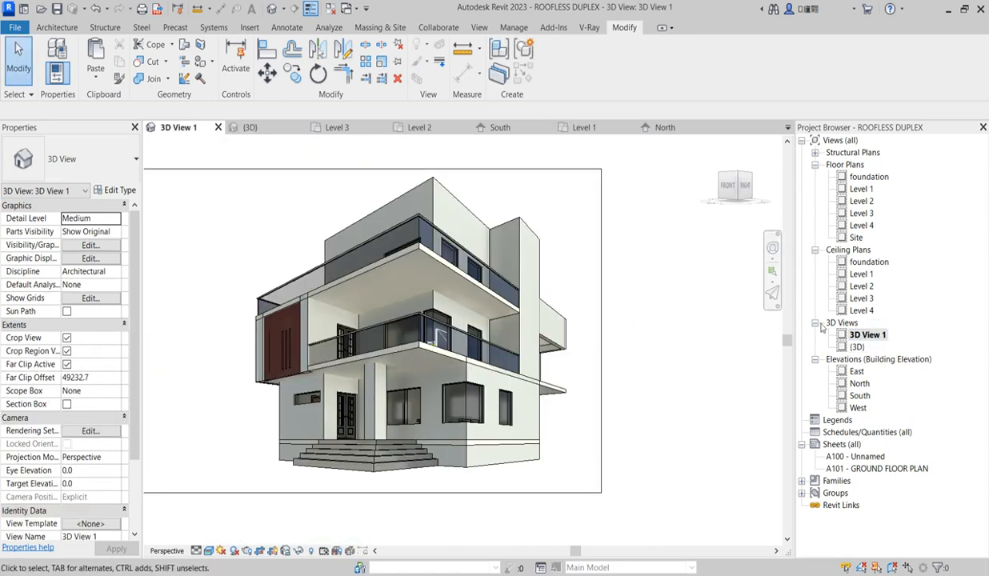
scroll(560, 408, "down", 2)
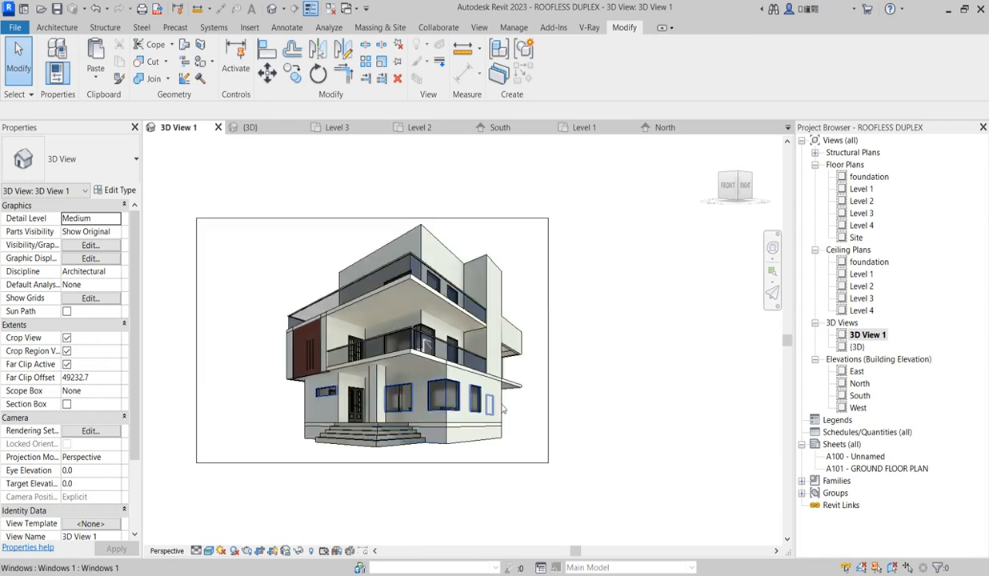
scroll(488, 432, "up", 4)
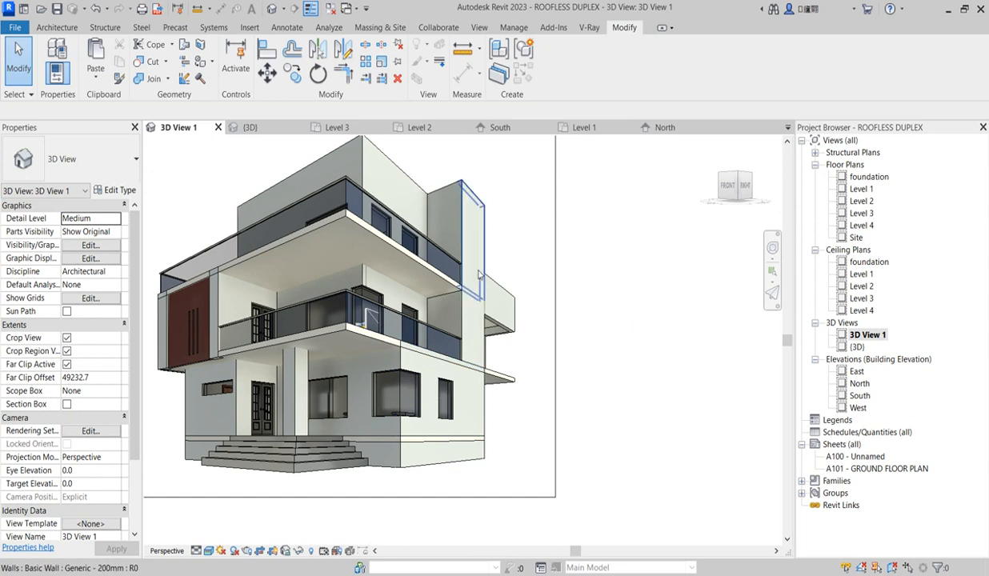
scroll(424, 376, "down", 2)
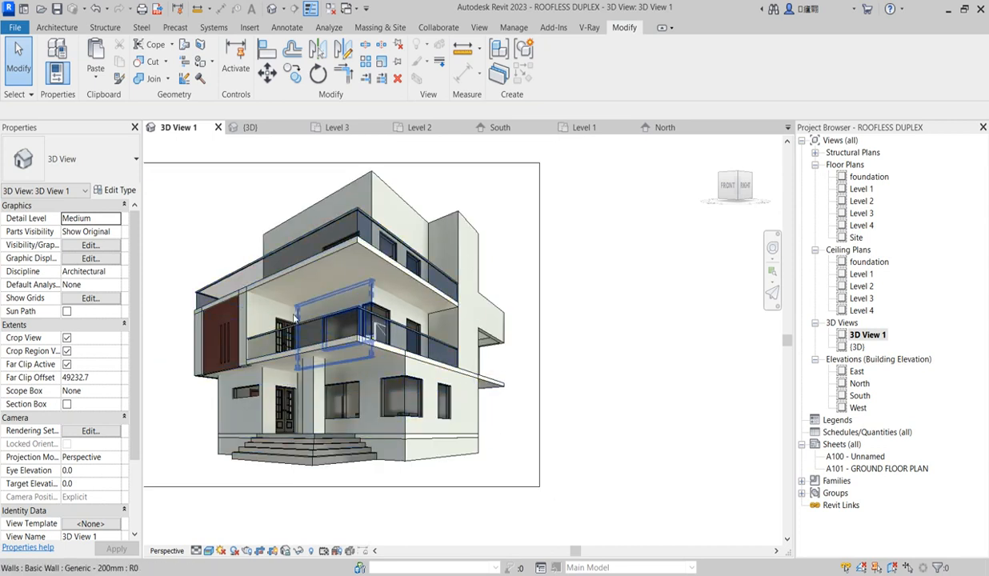
scroll(204, 326, "up", 1)
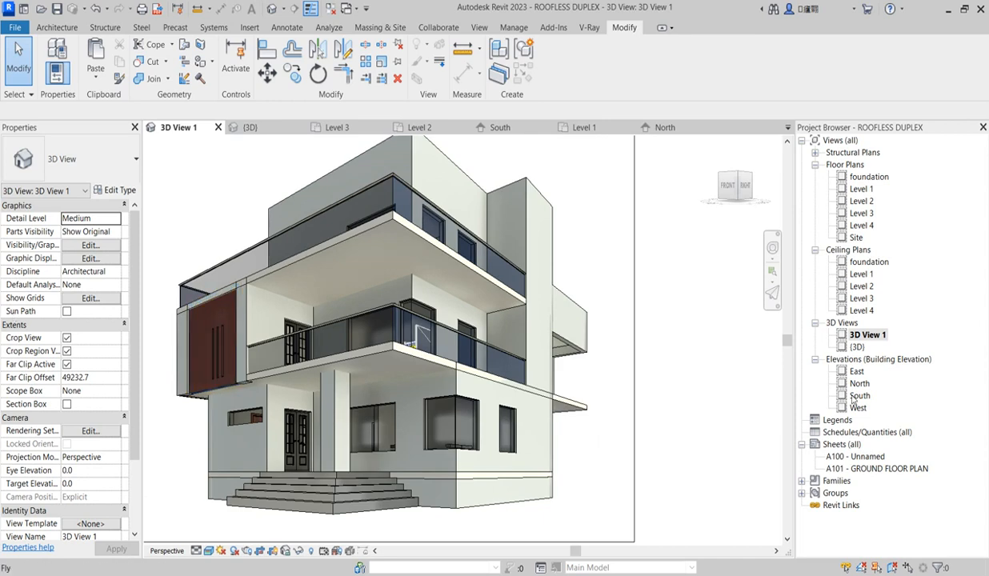
Open the in-place windows in the Level 1 floor plan for editing and enter the glass extrusion's sketch
double_click(861, 189)
scroll(491, 323, "up", 4)
scroll(491, 322, "up", 3)
scroll(498, 388, "down", 5)
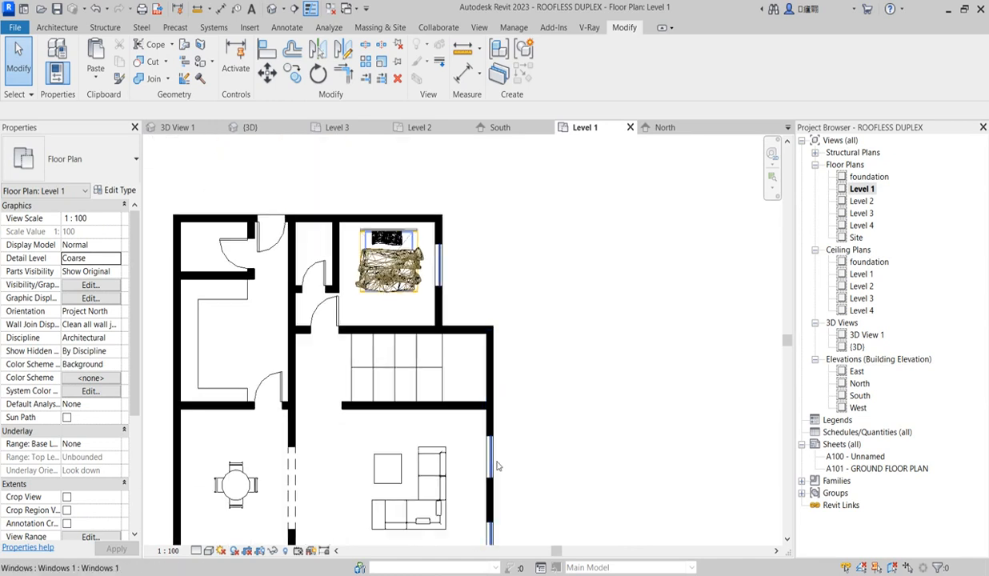
scroll(496, 462, "up", 3)
left_click(491, 458)
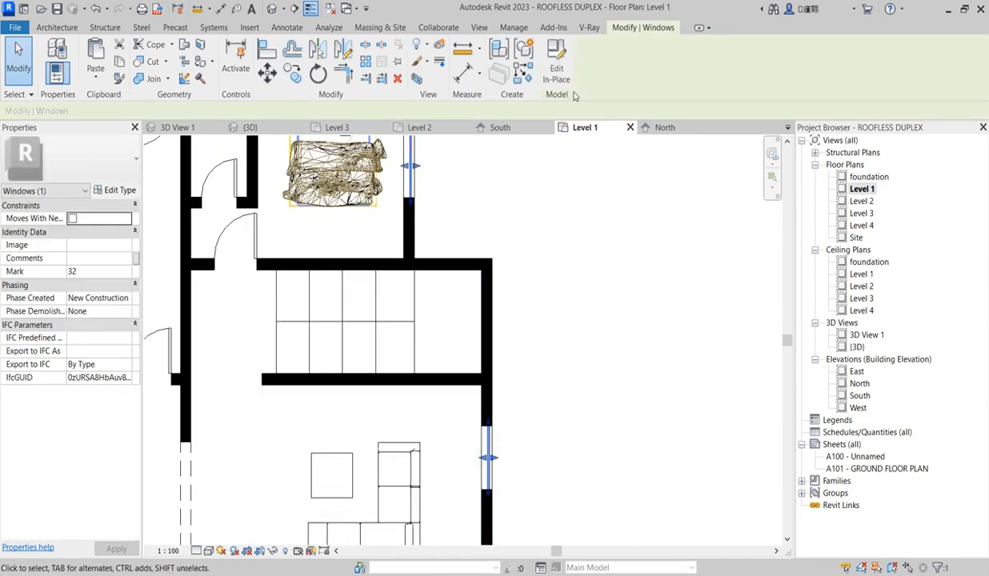
left_click(558, 80)
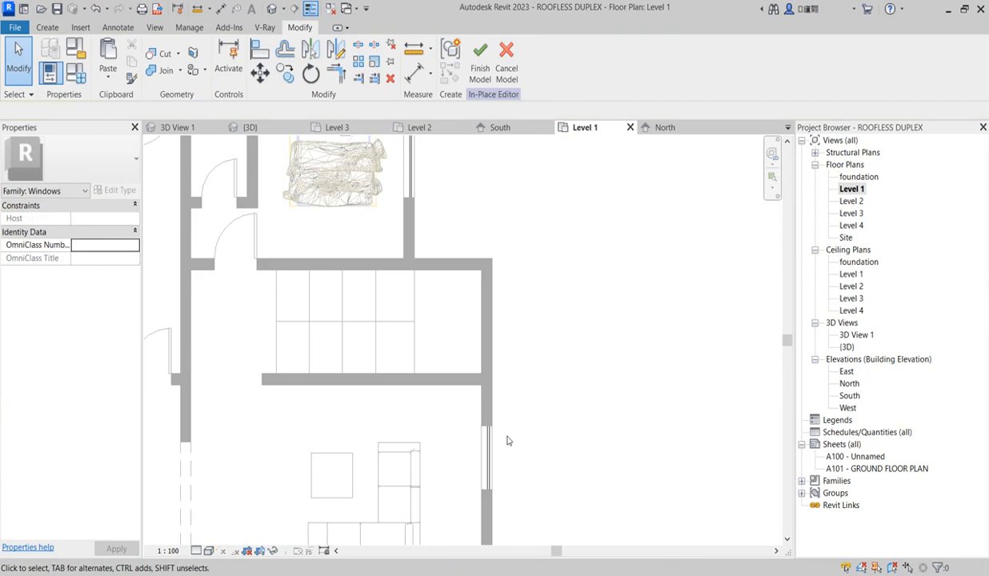
left_click(490, 449)
scroll(490, 449, "down", 2)
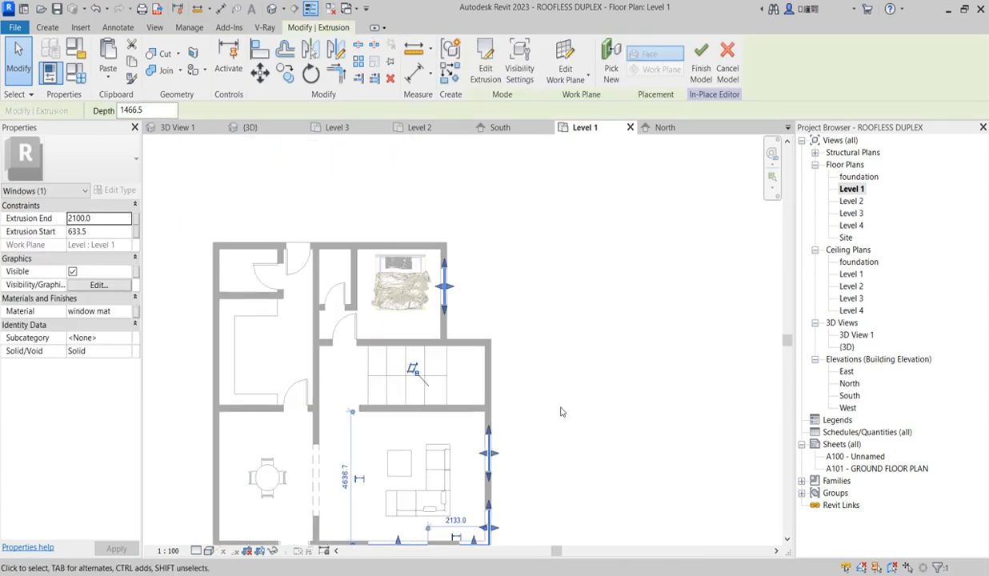
left_click(486, 68)
scroll(513, 446, "up", 1)
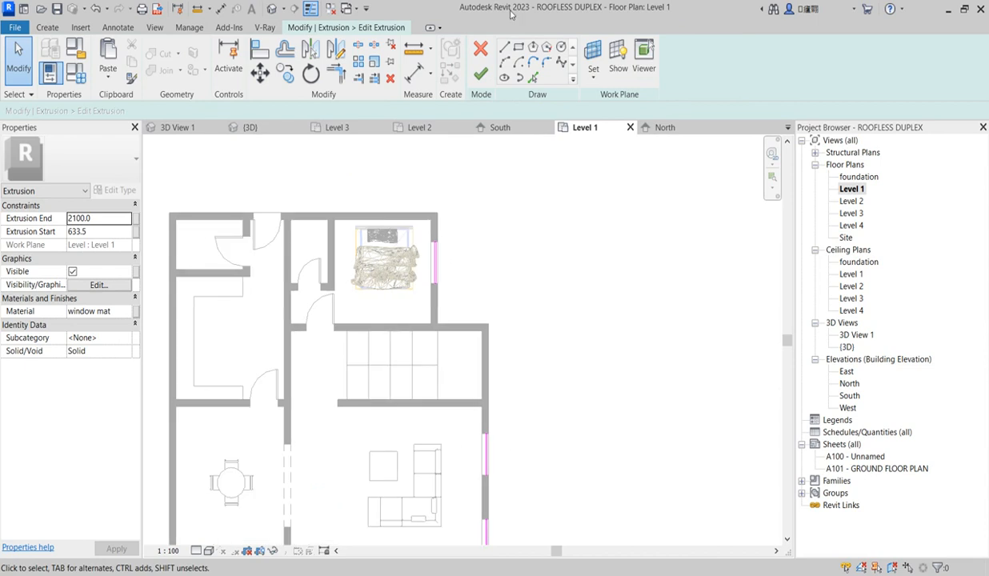
Copy the living room's upper east window sketch onto the staircase's east wall and finish the extrusion sketch
left_click_drag(462, 407, 516, 482)
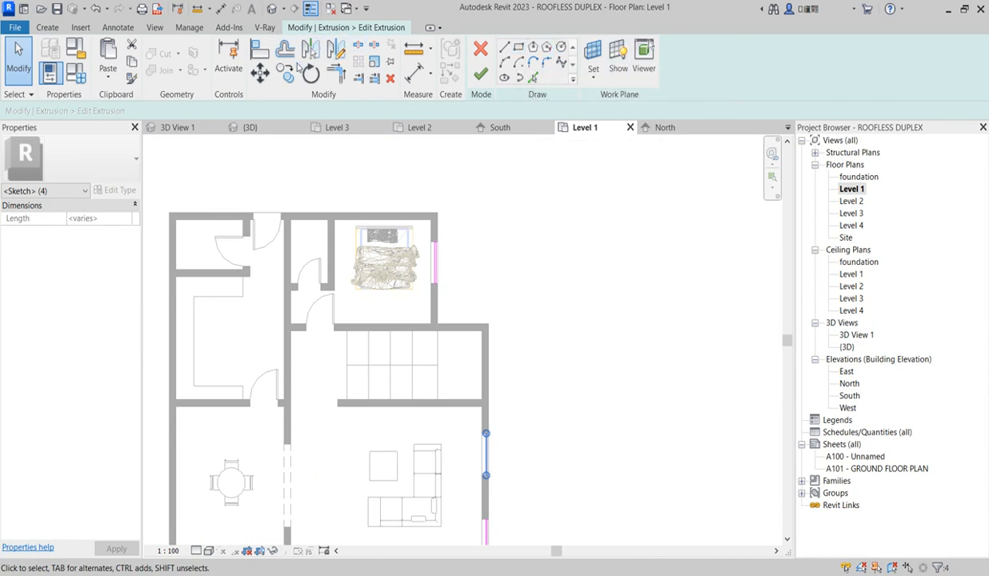
left_click(285, 72)
scroll(504, 459, "up", 2)
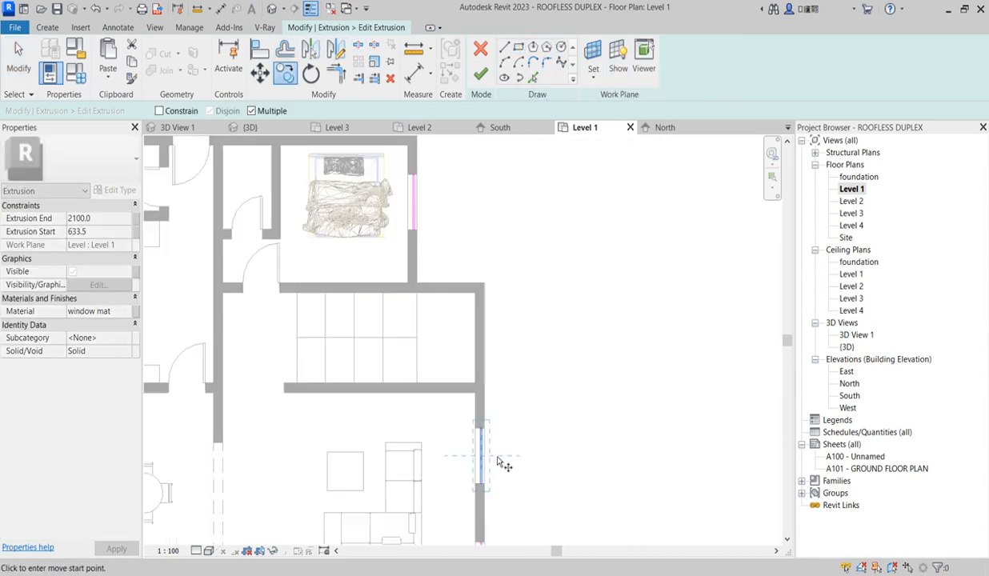
left_click(481, 499)
left_click(483, 352)
key("Escape")
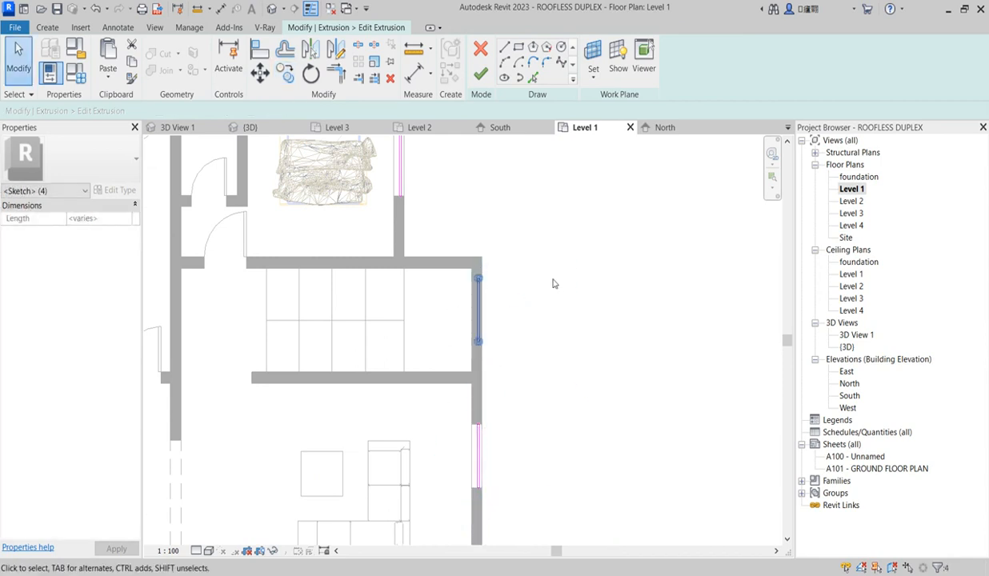
left_click(476, 75)
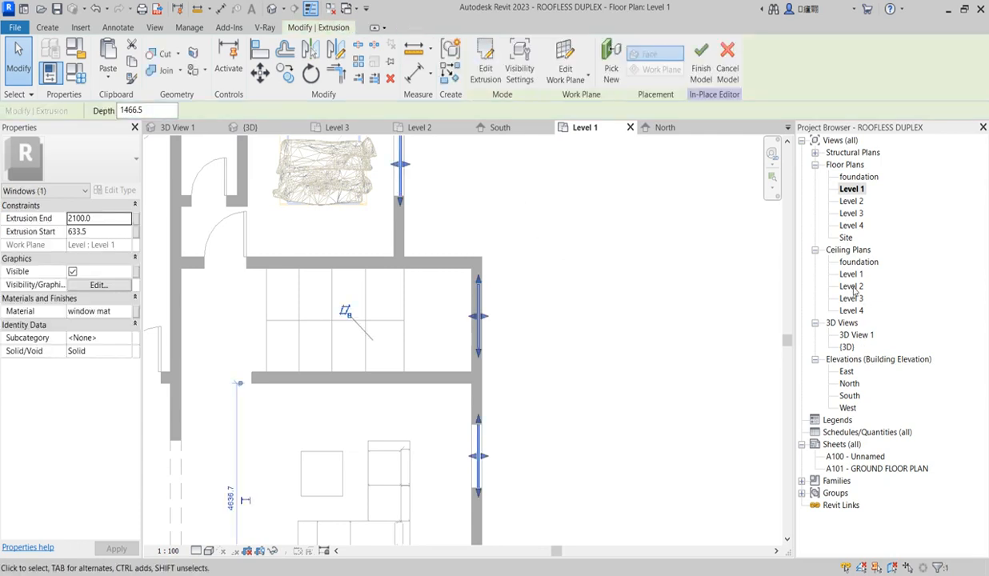
Narrow the copied staircase window's glass in the East elevation and finish the in-place model
double_click(846, 372)
scroll(399, 314, "up", 5)
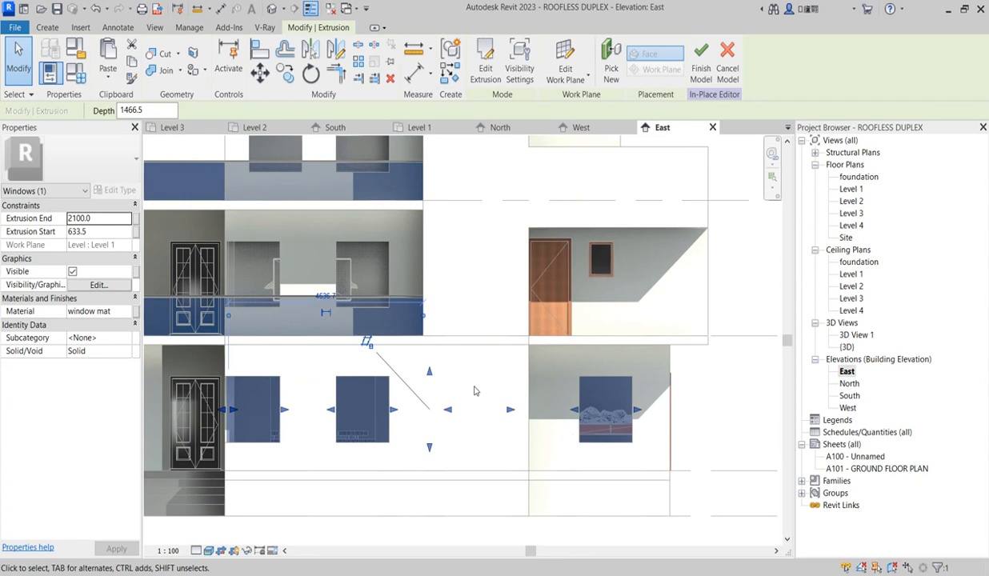
left_click_drag(508, 413, 456, 411)
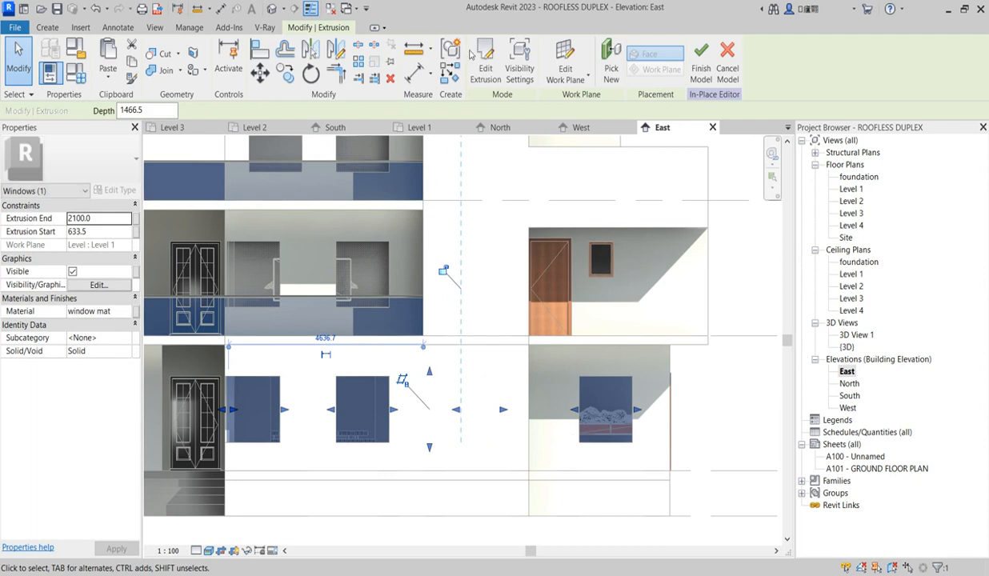
left_click(690, 69)
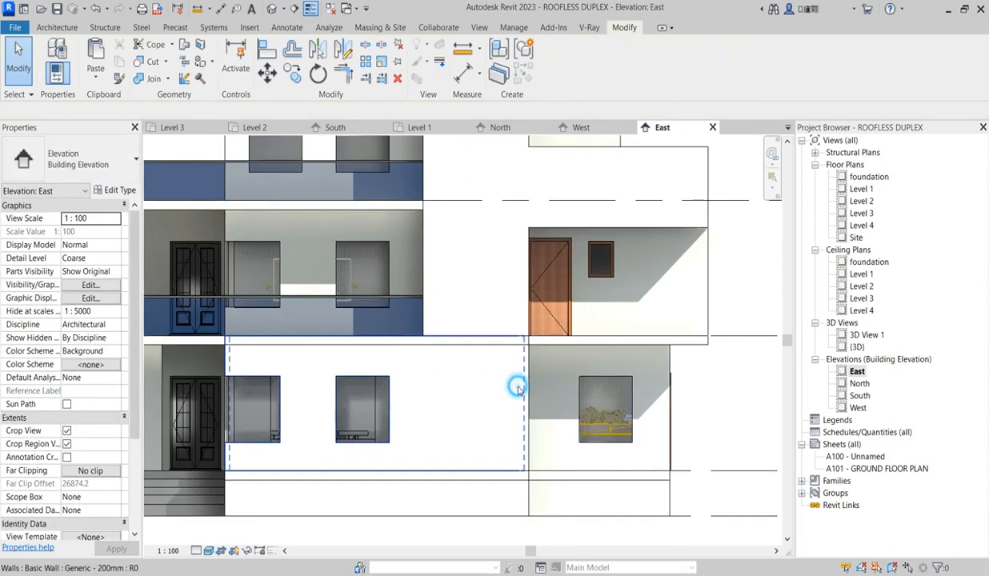
Edit the ground-floor east wall's profile, adding a rectangular opening around the staircase window, and finish the profile
left_click(517, 387)
left_click(551, 72)
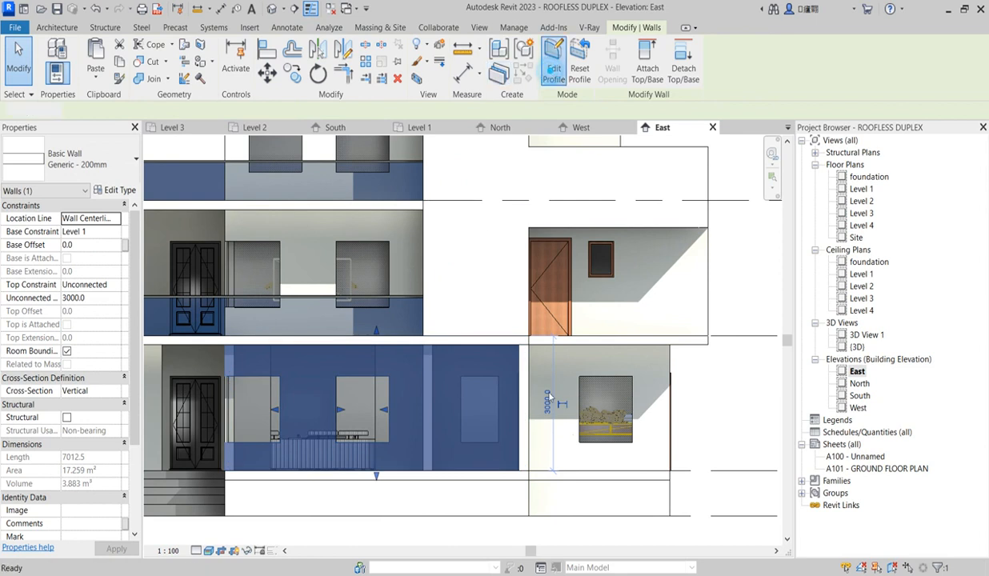
scroll(461, 437, "up", 2)
left_click(593, 48)
left_click(510, 333)
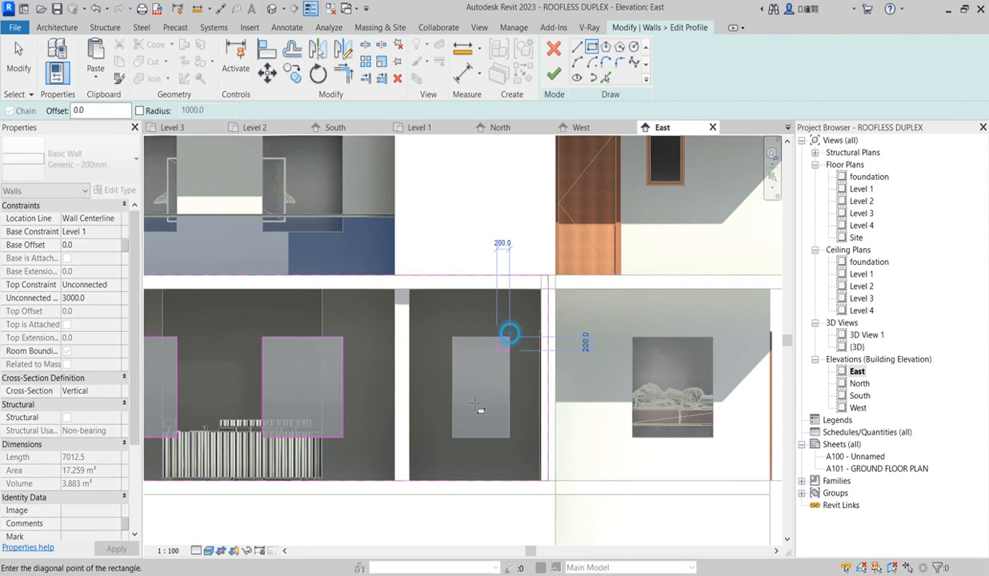
left_click(452, 437)
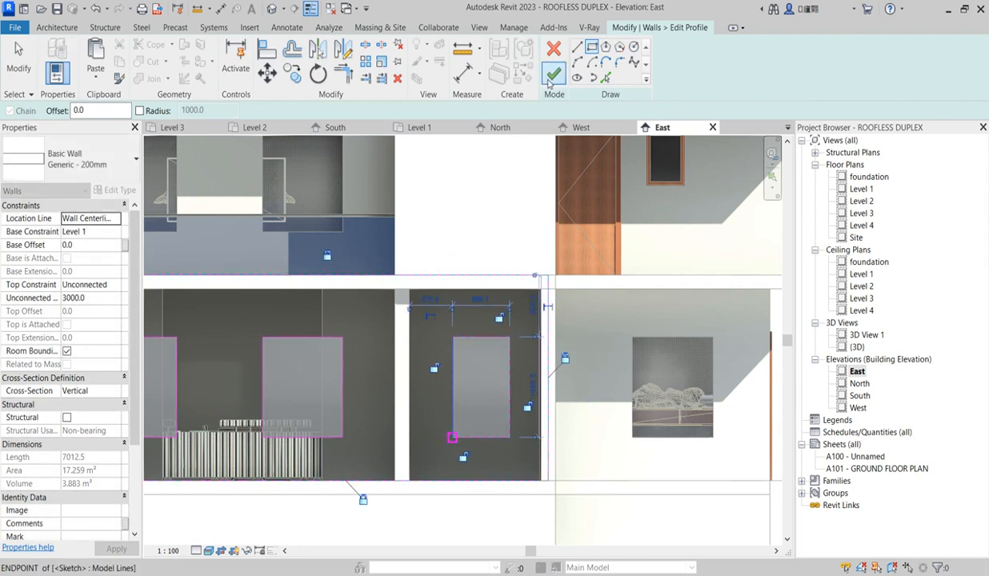
left_click(554, 73)
scroll(483, 418, "down", 4)
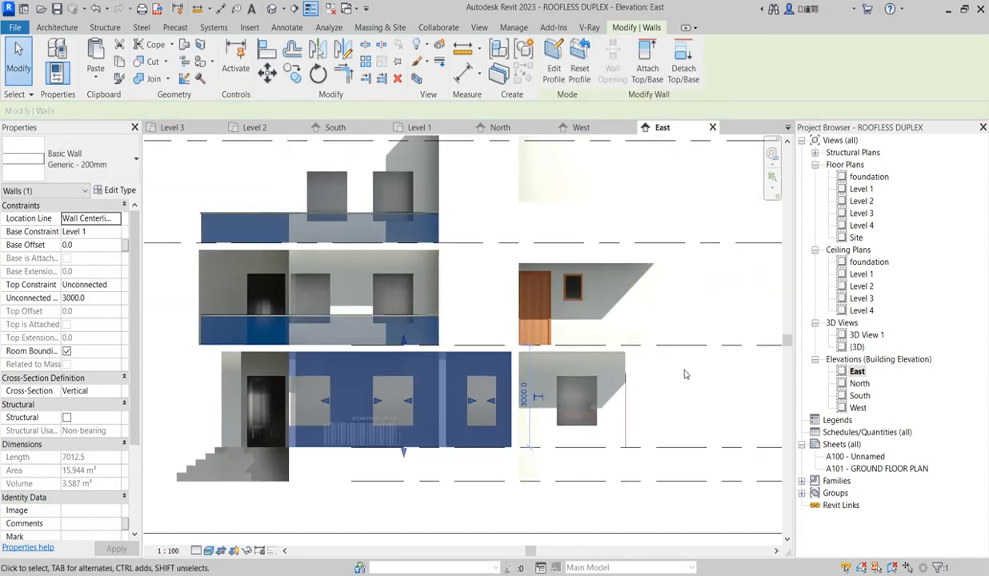
left_click(709, 313)
scroll(445, 404, "down", 4)
scroll(474, 390, "up", 5)
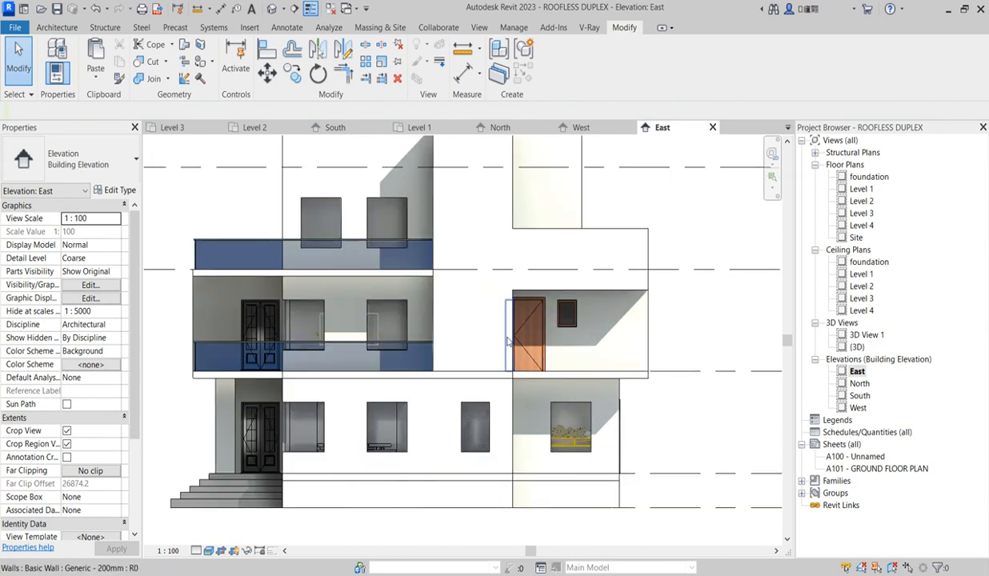
Examine the first-floor balcony railing's end at the staircase wall in the East elevation and the Level 2 floor plan
scroll(416, 352, "up", 2)
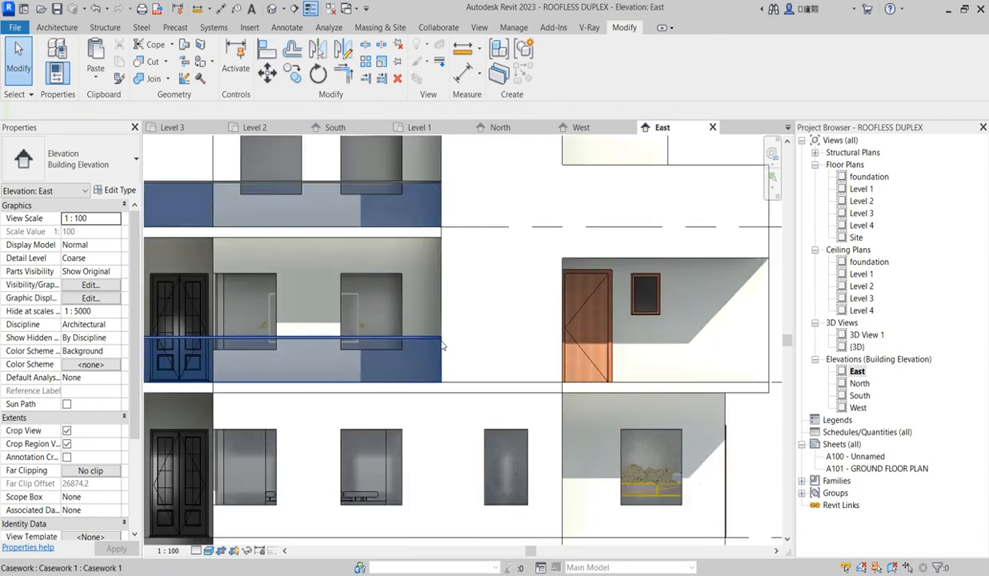
scroll(613, 378, "down", 2)
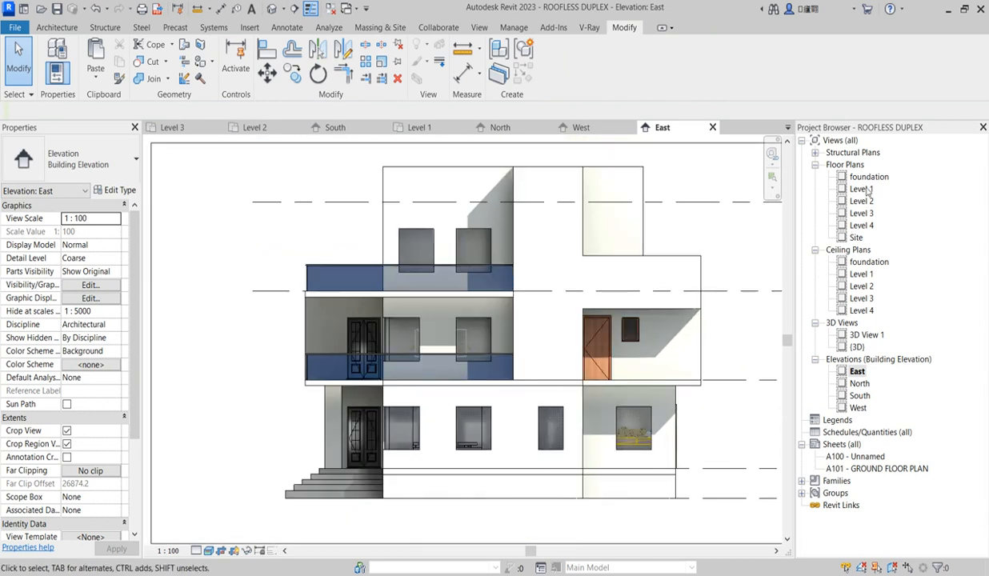
double_click(862, 201)
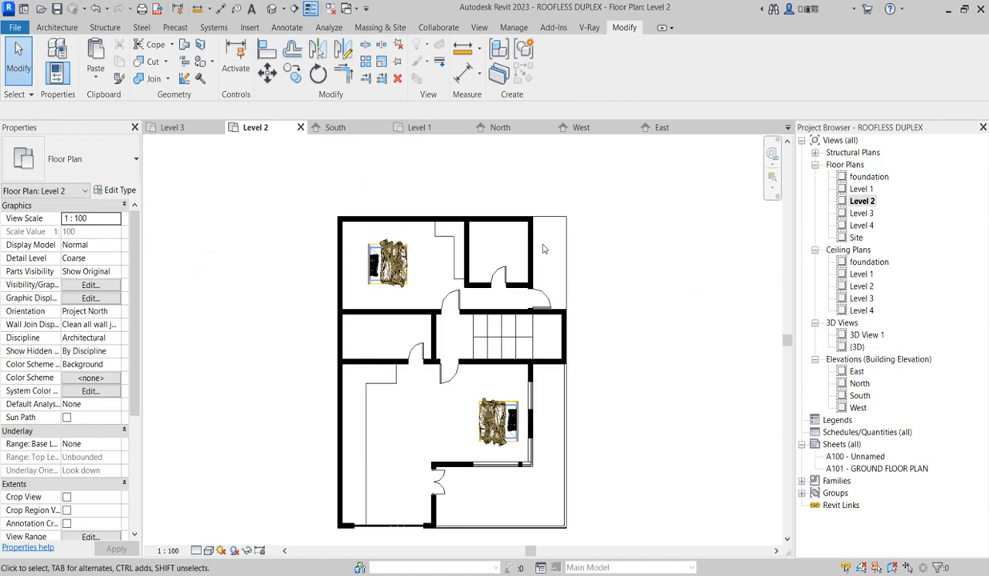
scroll(565, 406, "up", 3)
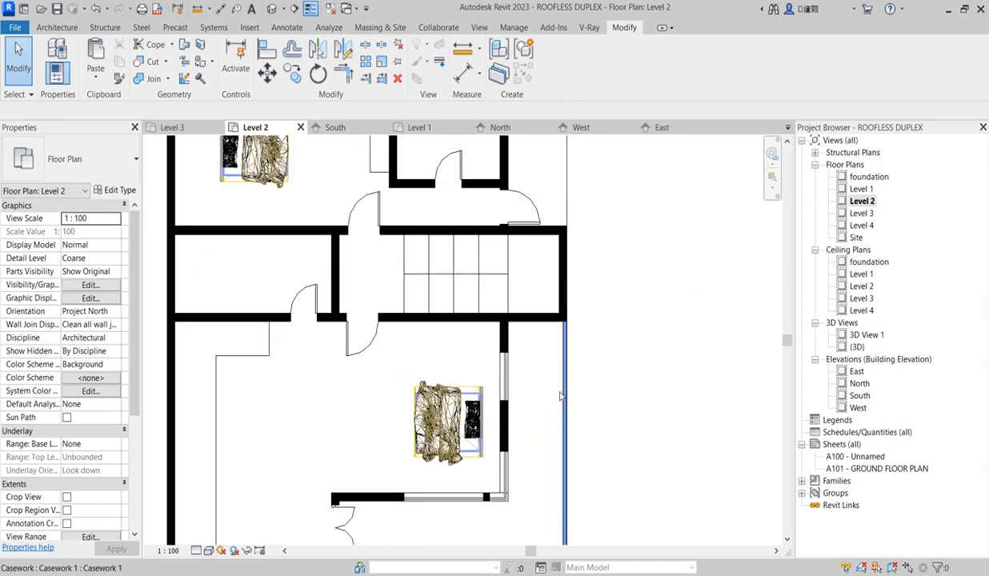
left_click(561, 396)
scroll(581, 398, "down", 1)
scroll(574, 372, "up", 2)
left_click(564, 336)
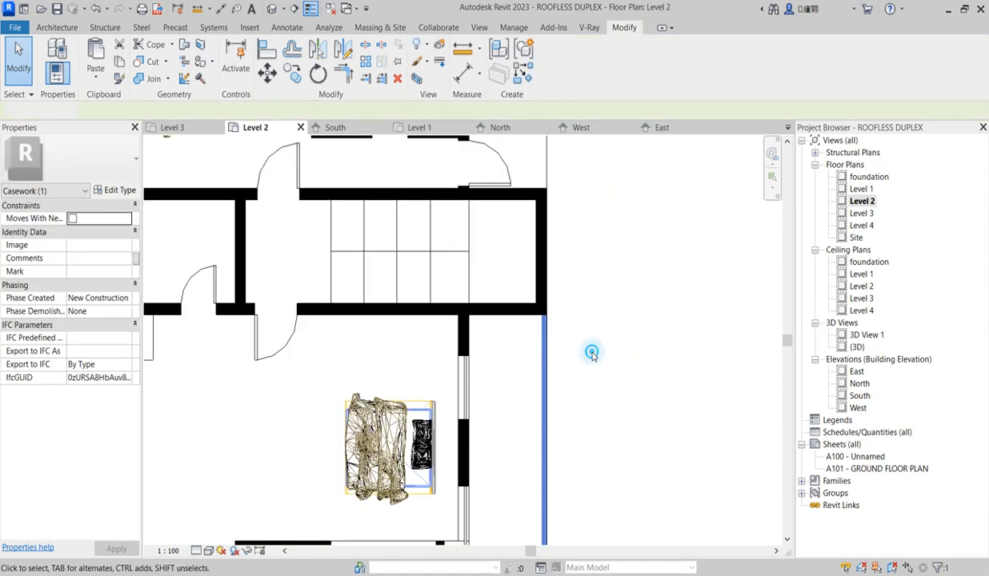
scroll(564, 340, "up", 2)
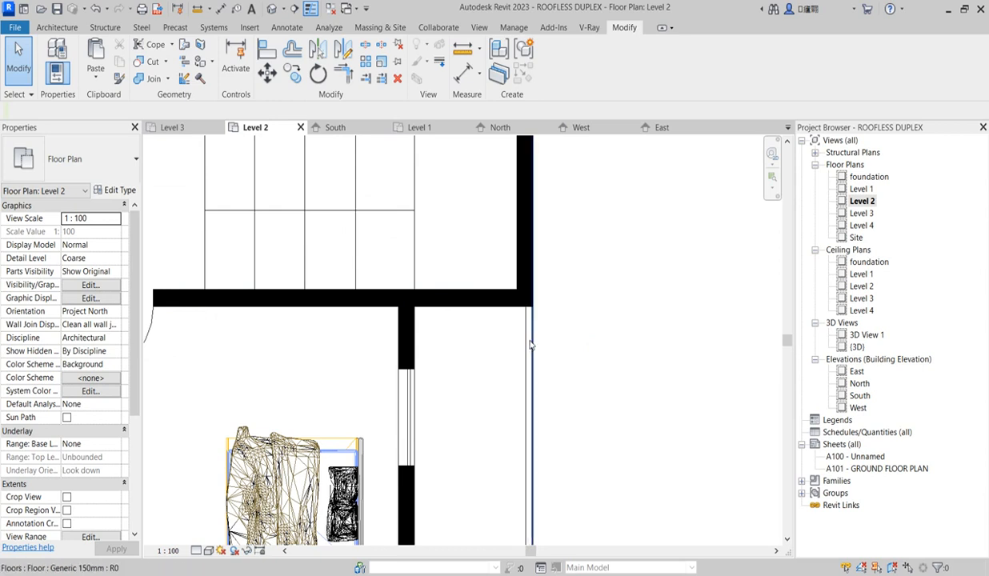
scroll(532, 348, "up", 2)
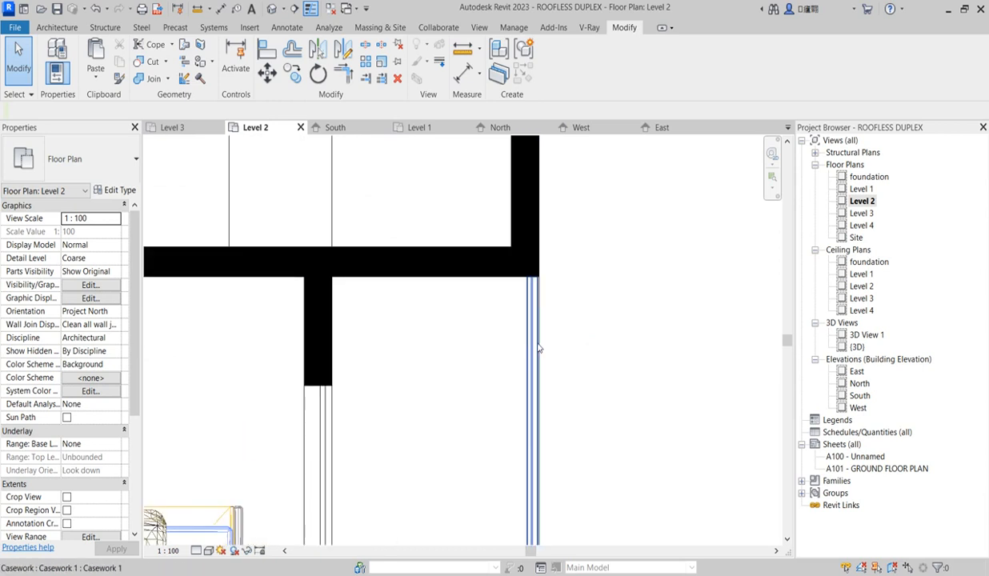
left_click(525, 348)
key("Escape")
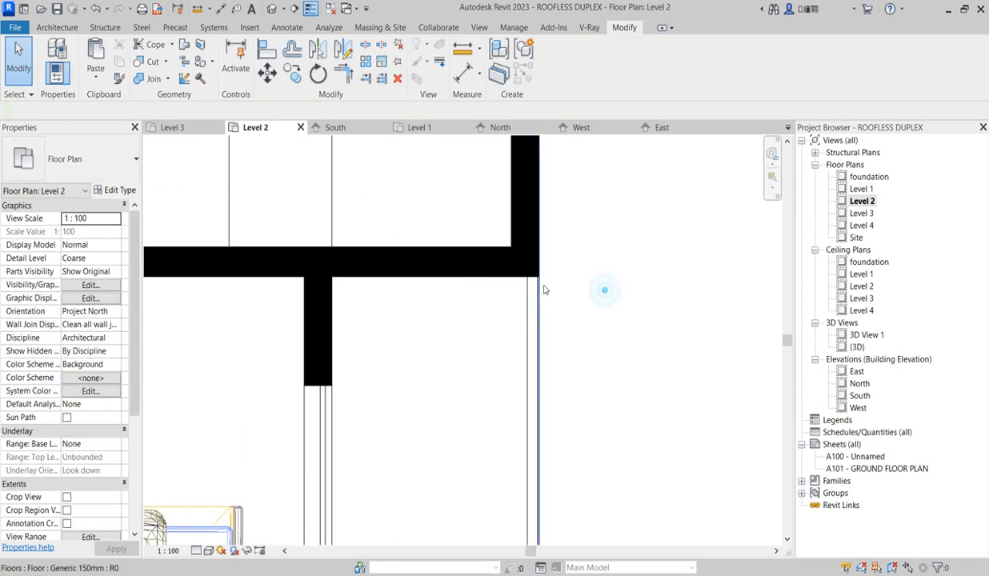
scroll(540, 294, "up", 2)
scroll(535, 295, "up", 2)
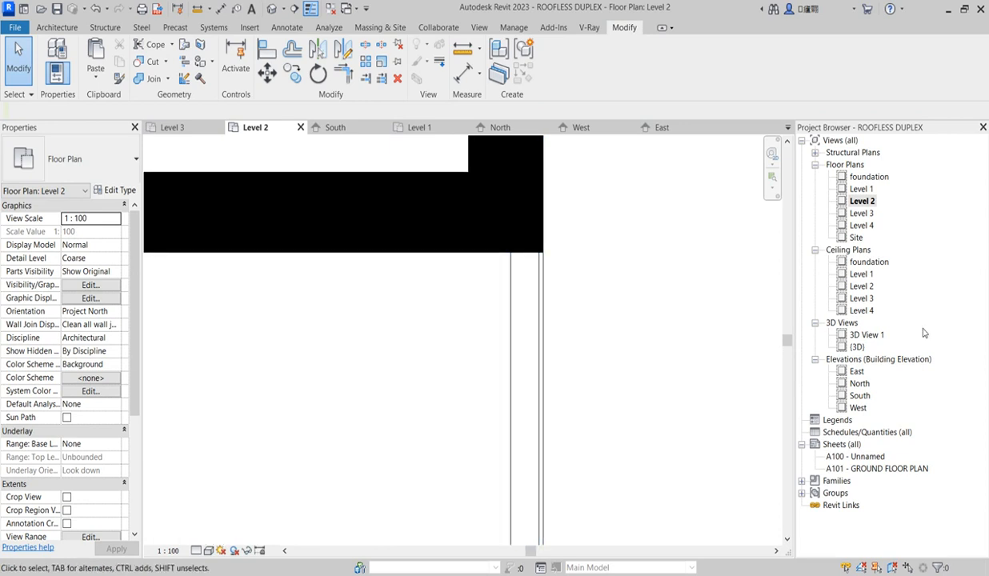
Mirror the first-floor front balcony railing in the Level 2 floor plan about a horizontal axis drawn across the building, keeping the original
double_click(857, 347)
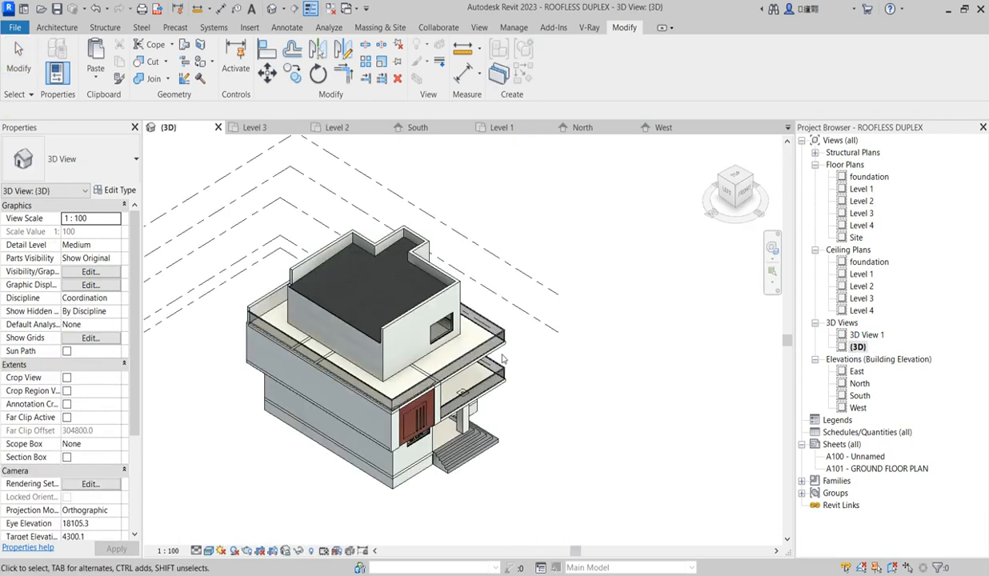
scroll(442, 424, "up", 2)
scroll(442, 371, "up", 2)
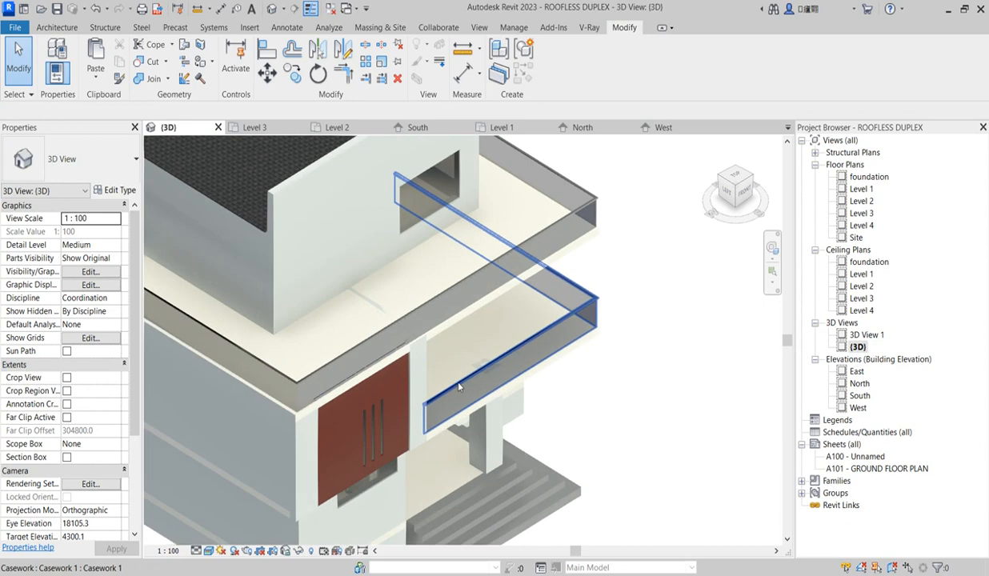
left_click(590, 310)
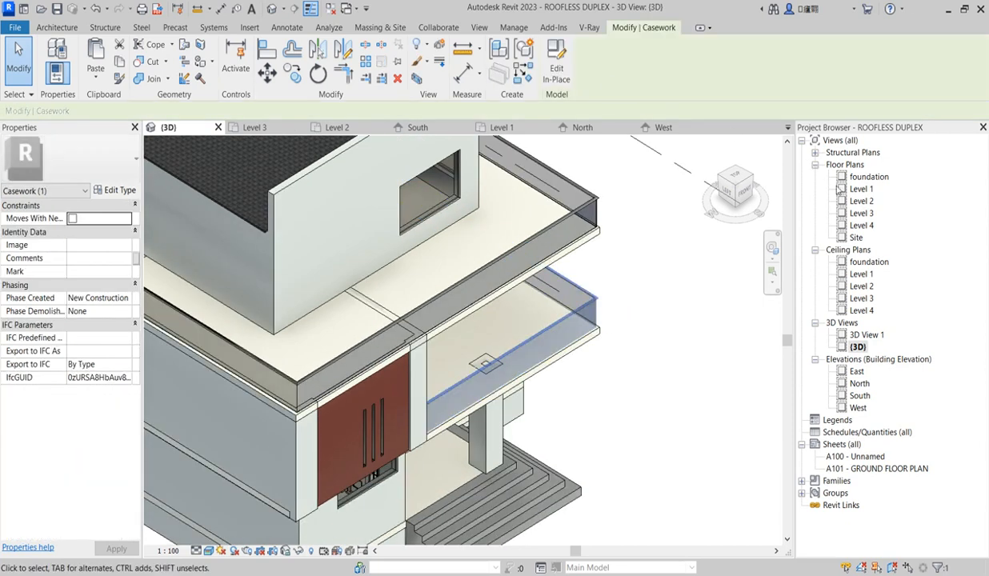
double_click(862, 201)
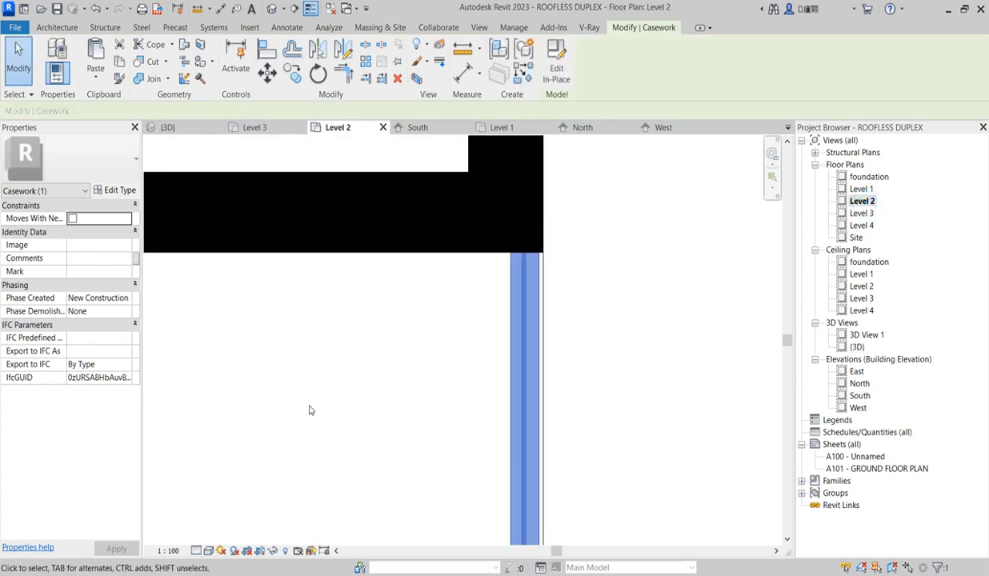
scroll(404, 358, "down", 5)
scroll(454, 336, "down", 3)
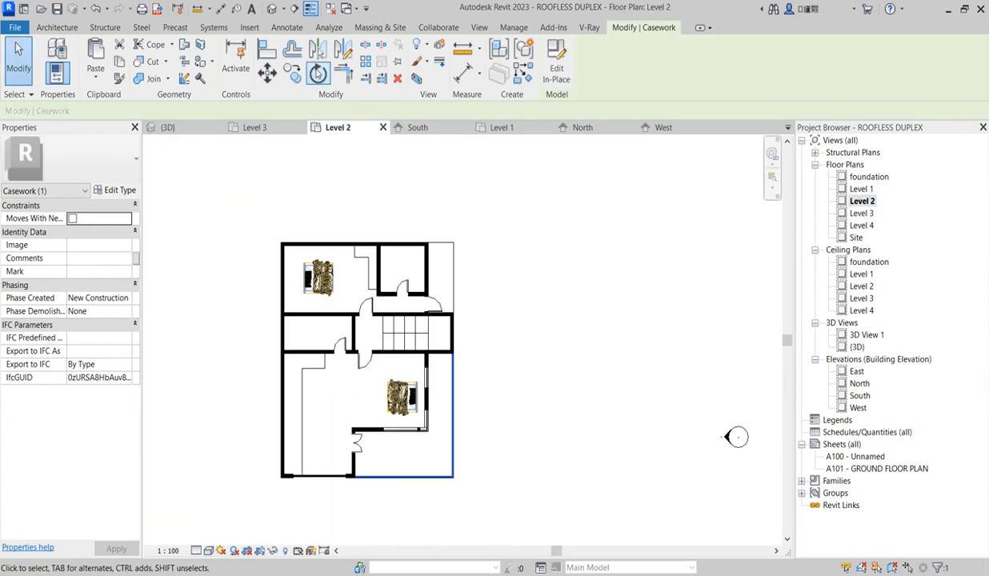
left_click(292, 74)
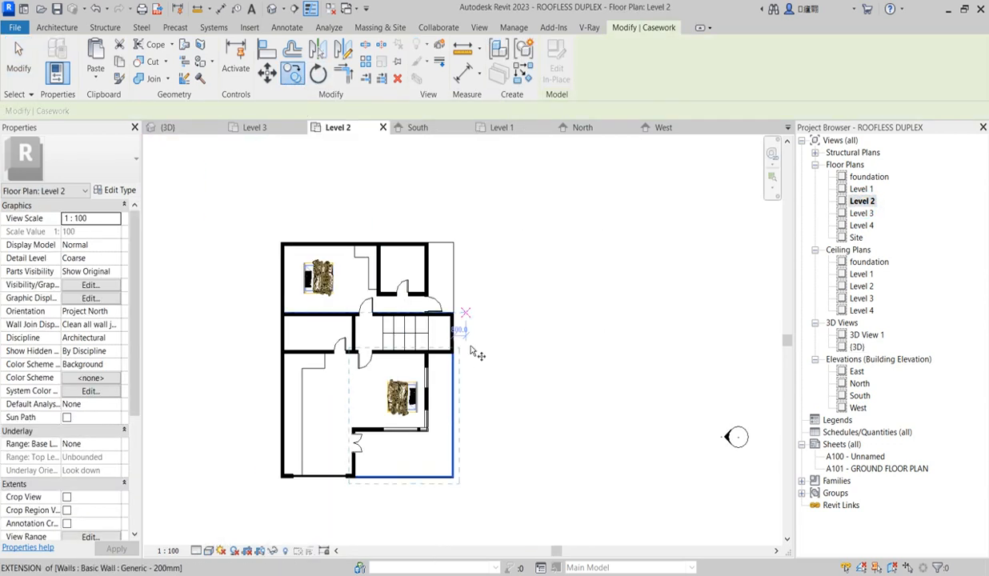
scroll(453, 419, "up", 2)
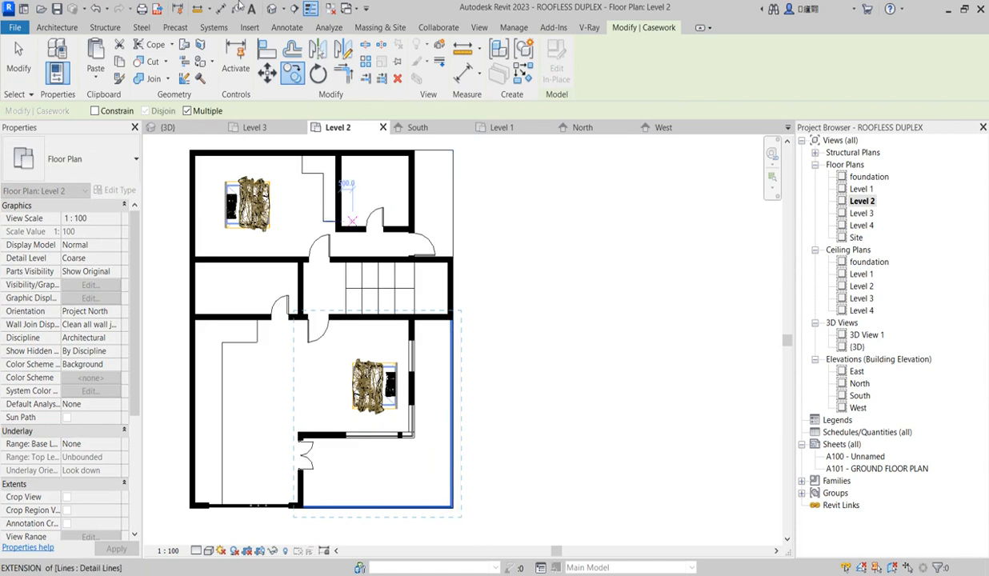
left_click(343, 49)
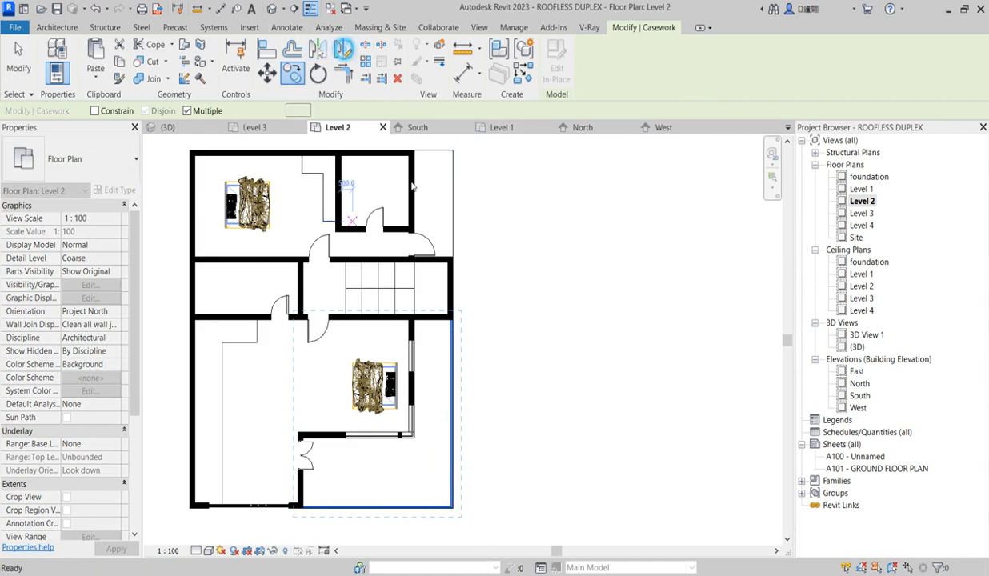
left_click(452, 370)
left_click(429, 370)
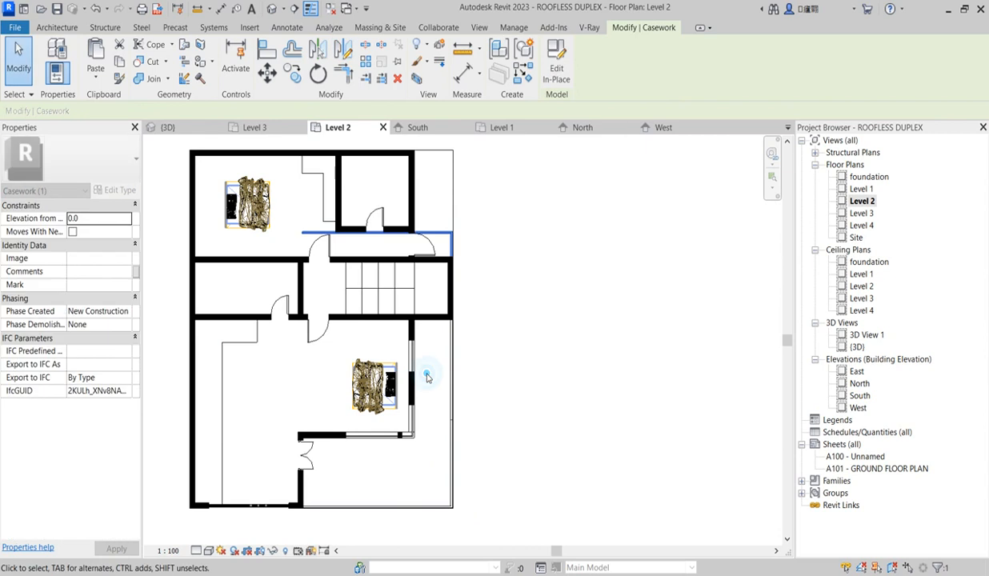
Move the mirrored railing by its outer corner onto the northeast corner of the rear balcony slab
scroll(427, 232, "up", 2)
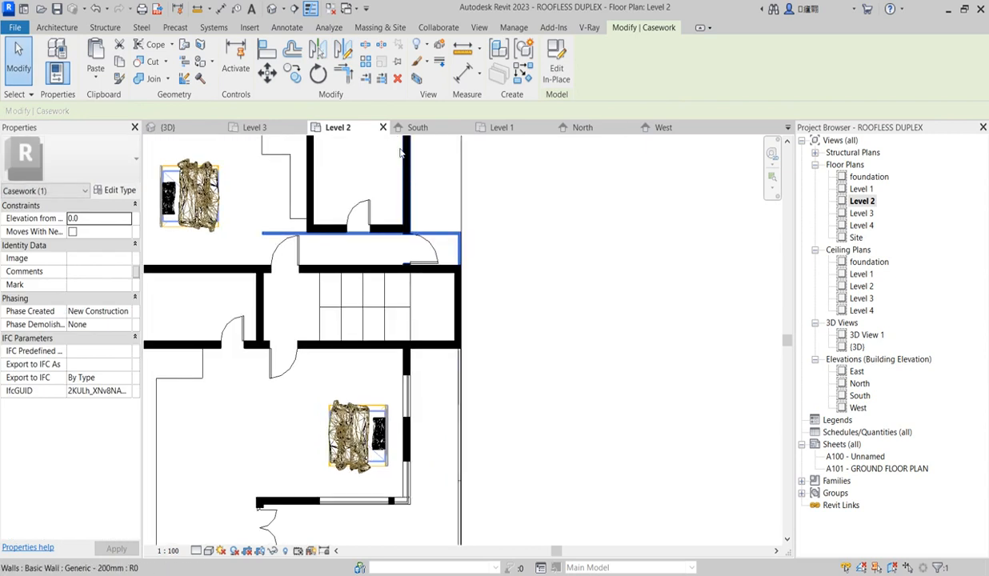
left_click(267, 75)
scroll(467, 239, "up", 4)
scroll(467, 239, "up", 2)
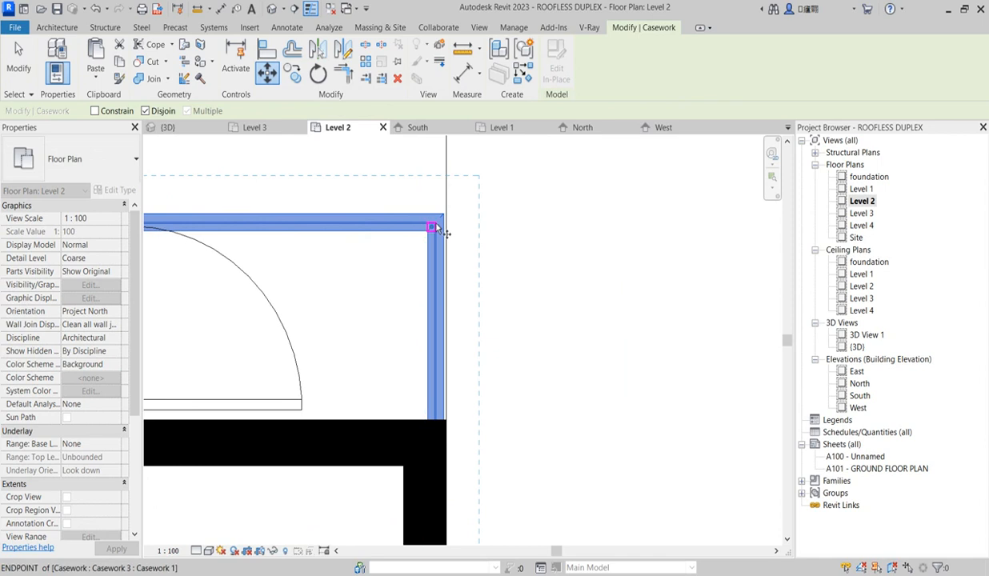
scroll(436, 228, "up", 2)
left_click(444, 217)
scroll(456, 240, "down", 5)
scroll(462, 254, "up", 5)
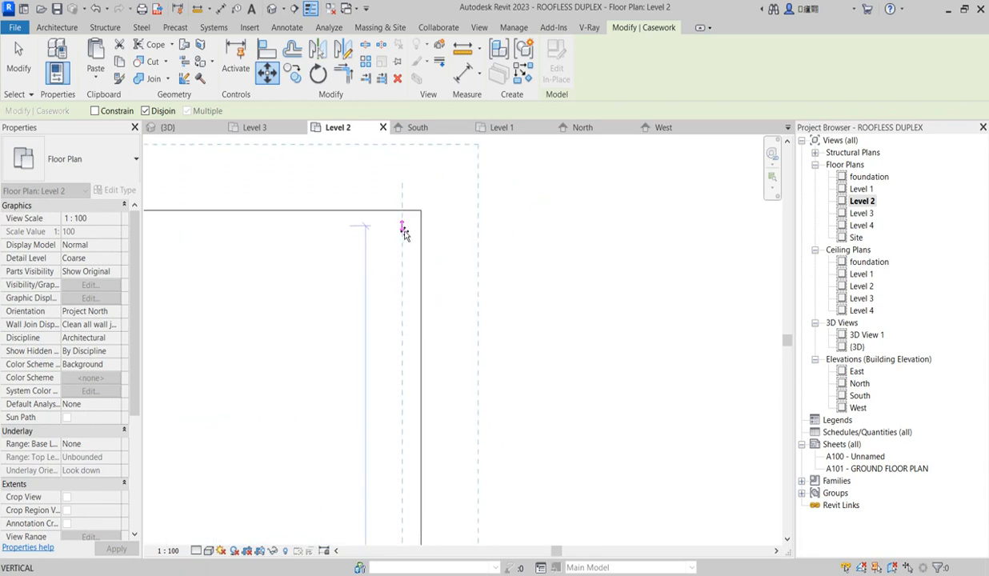
left_click(402, 230)
scroll(532, 240, "down", 5)
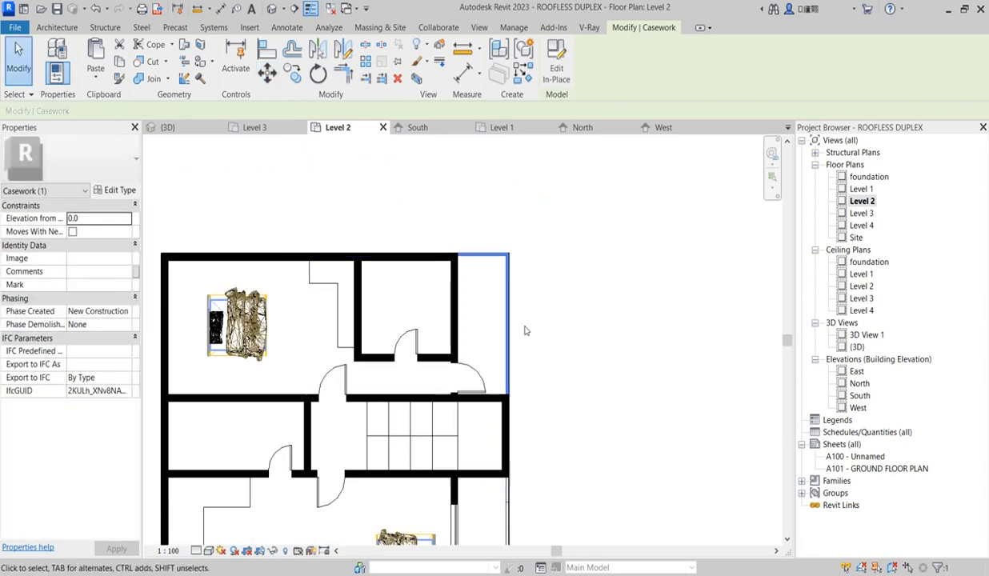
Edit the rear railing in place, trim the wider sweep's path to the bathroom and staircase walls, and finish the sweep
scroll(485, 325, "up", 6)
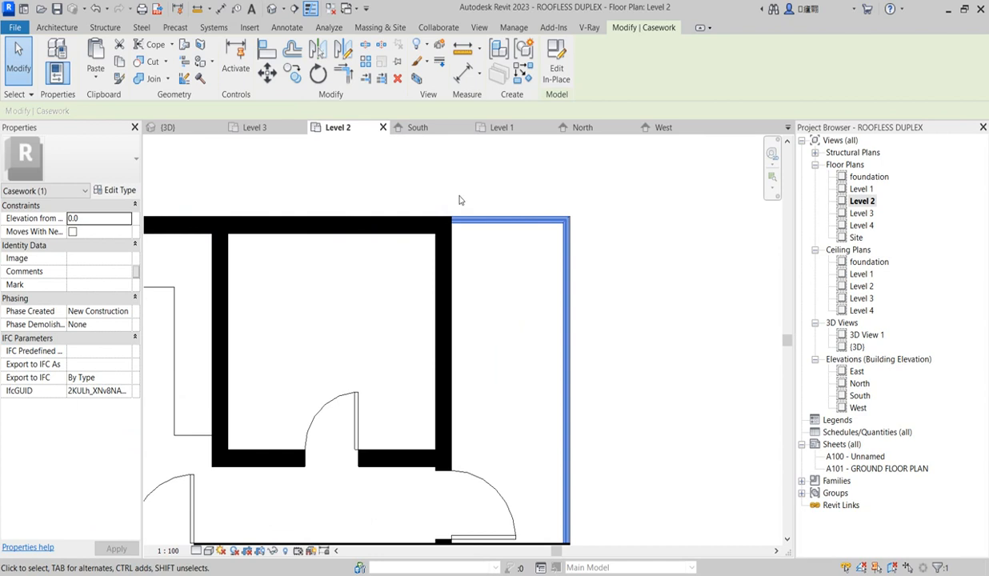
key("Down")
scroll(492, 205, "down", 2)
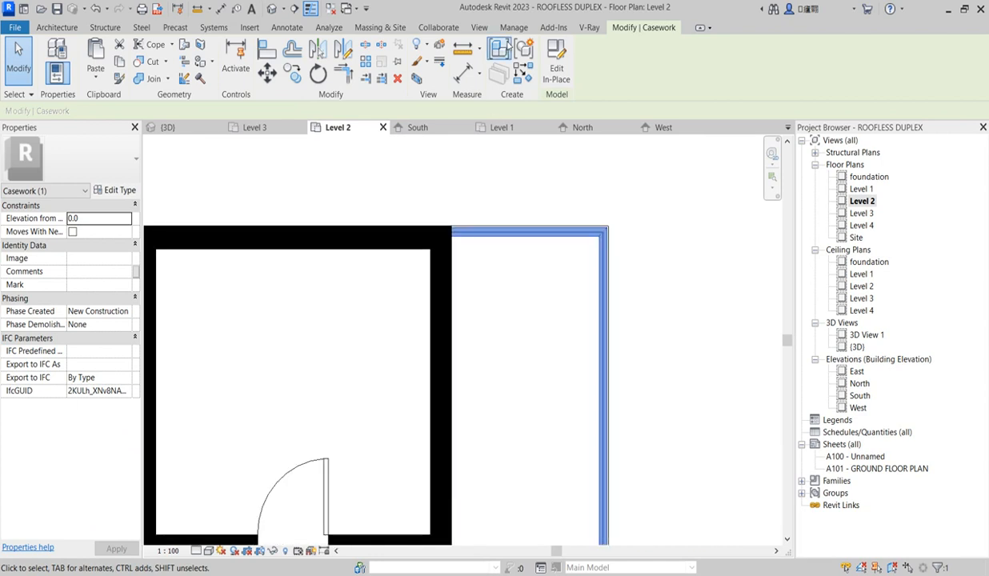
left_click(591, 280)
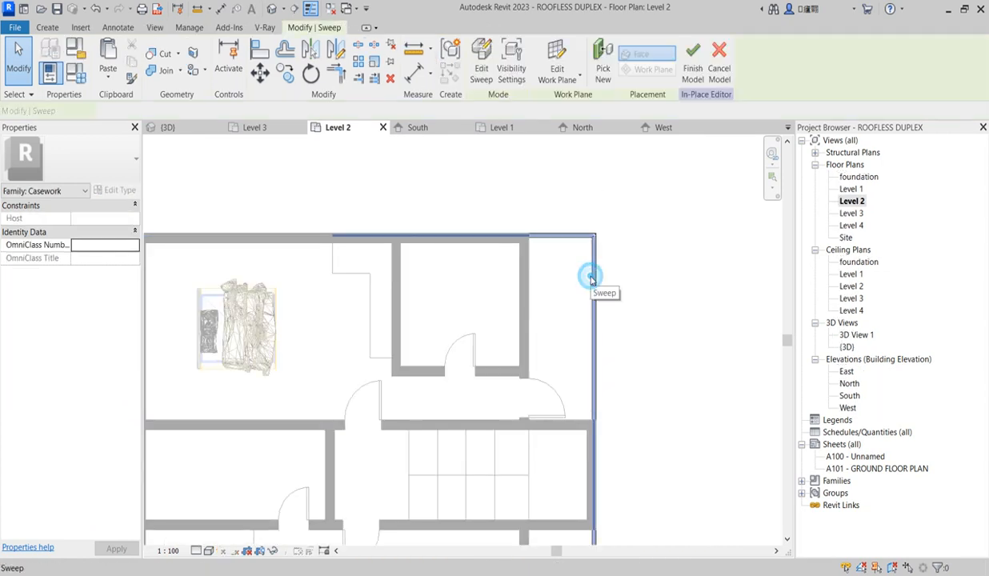
left_click(481, 71)
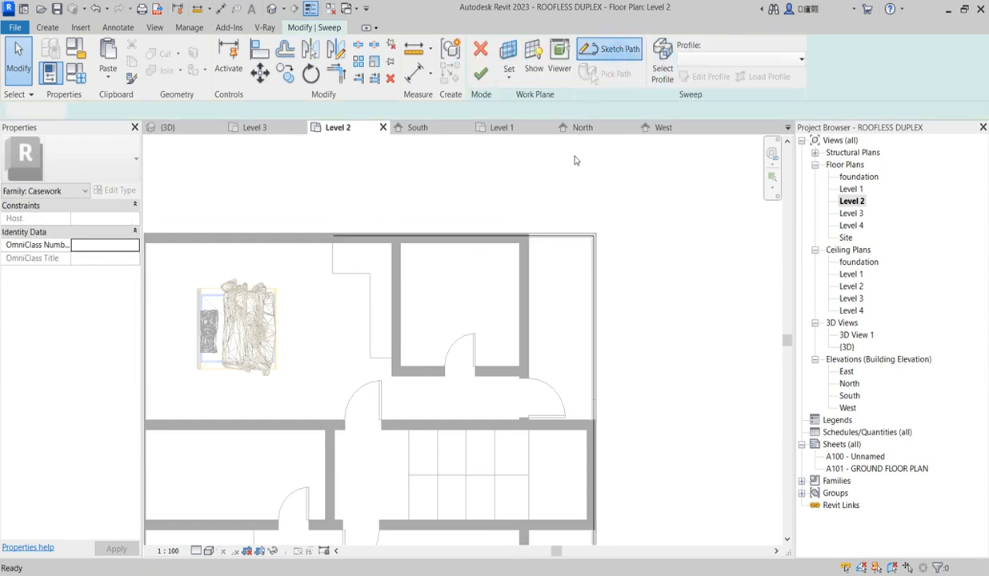
scroll(547, 252, "down", 3)
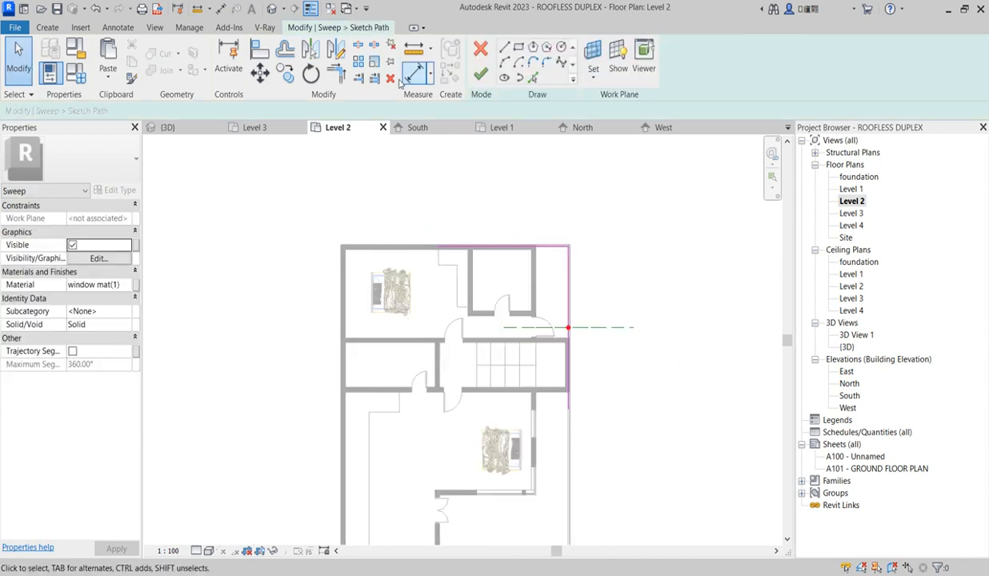
left_click(374, 80)
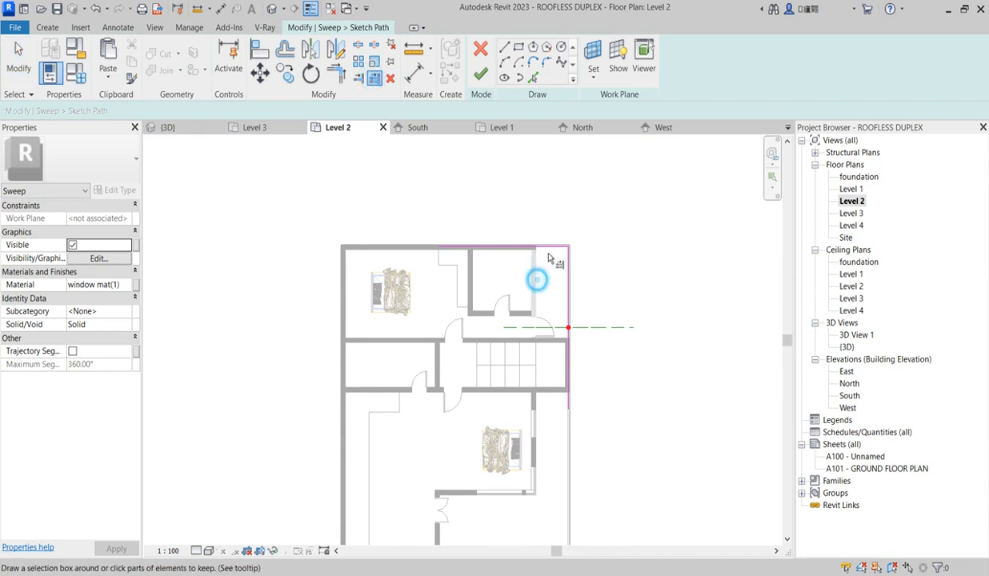
scroll(556, 290, "up", 3)
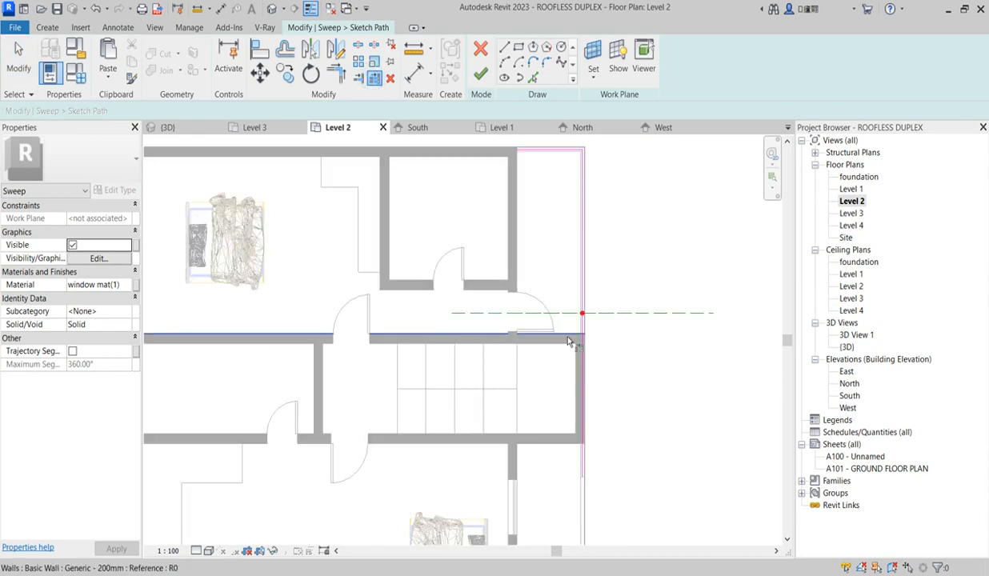
left_click(584, 301)
left_click(640, 301)
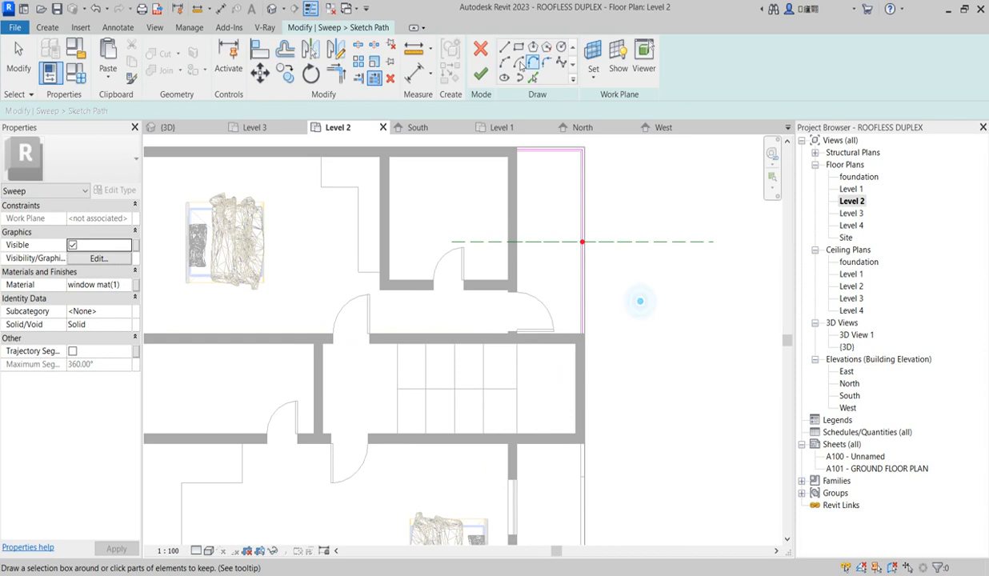
left_click(479, 76)
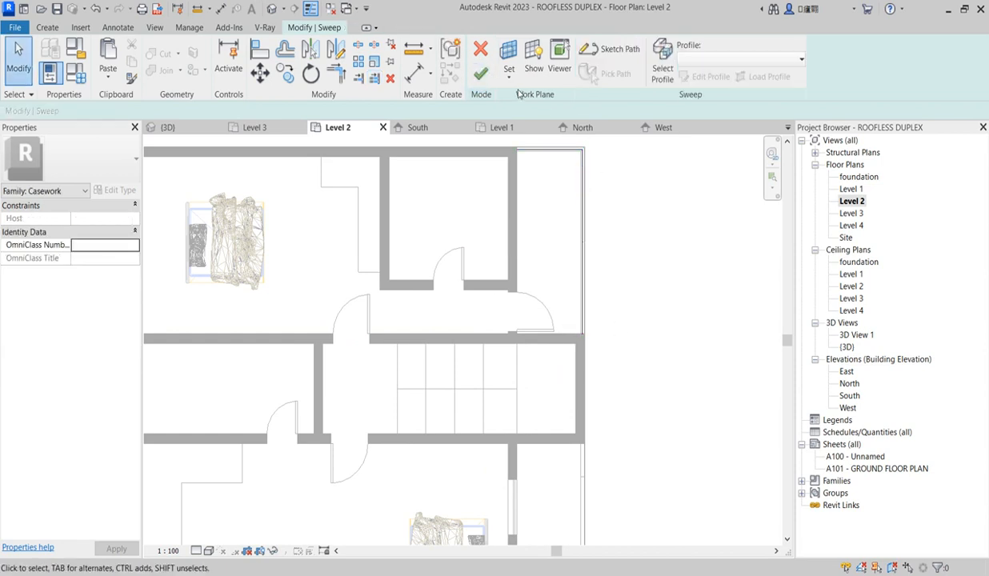
left_click(480, 72)
Trim the path of the railing's thin inner sweep to the same two walls and finish that sweep
scroll(584, 176, "up", 2)
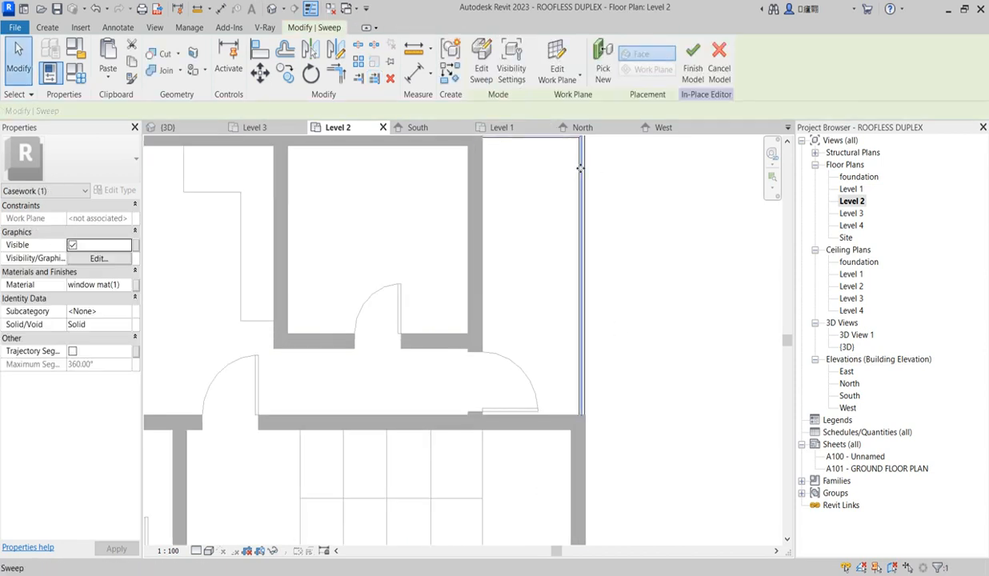
scroll(576, 170, "up", 3)
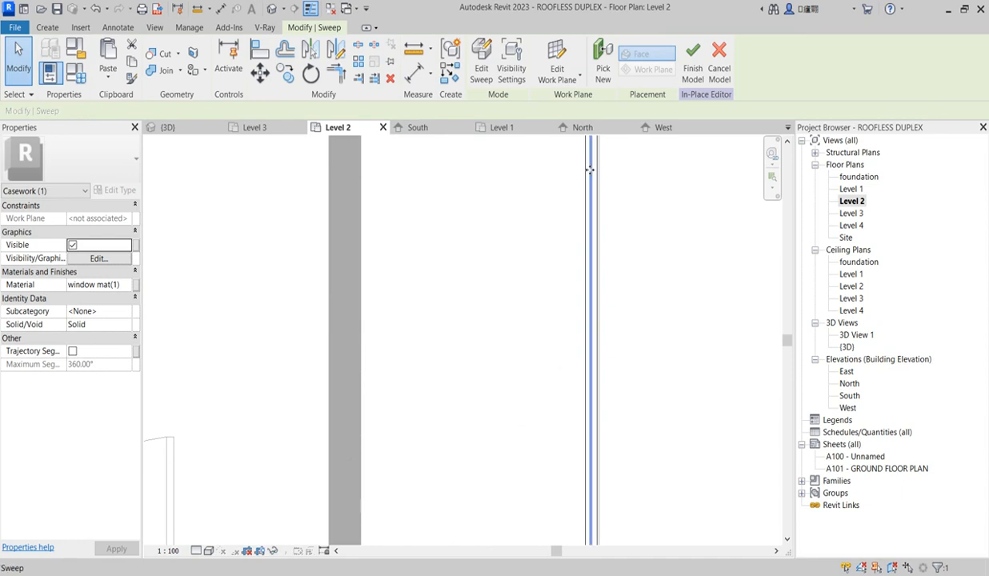
left_click(591, 175)
left_click(479, 71)
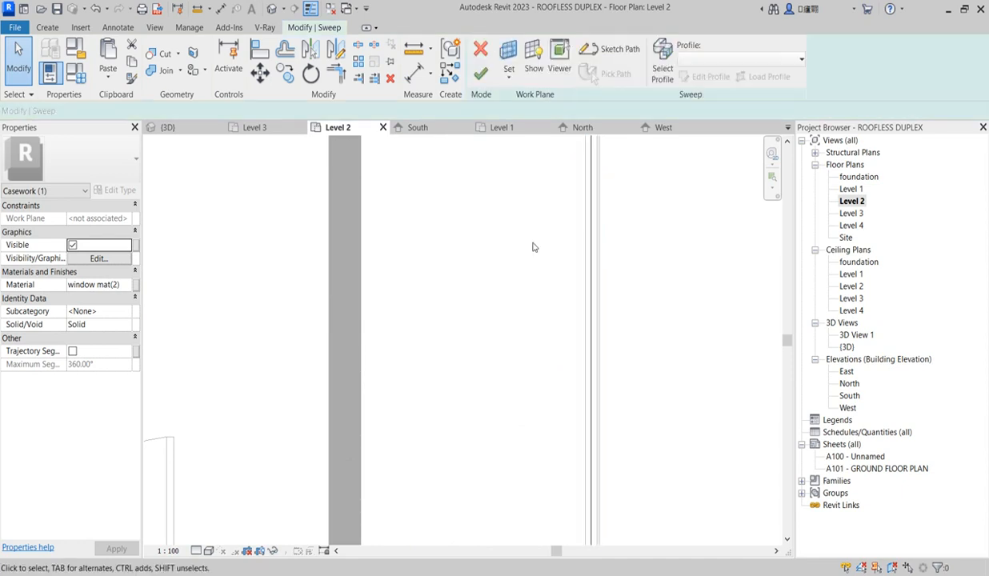
scroll(530, 244, "down", 5)
left_click(620, 54)
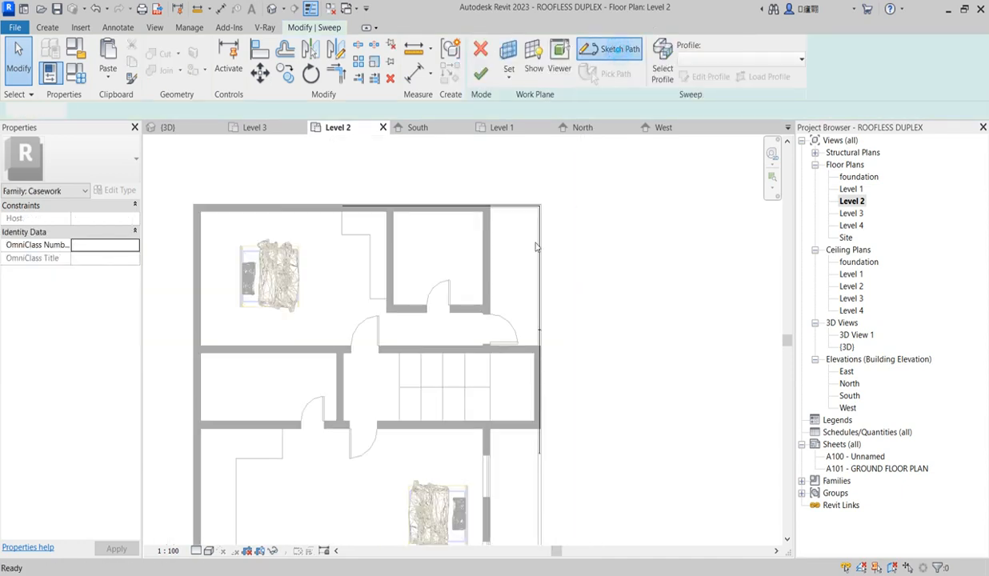
scroll(509, 235, "down", 2)
left_click(374, 78)
left_click(497, 245)
left_click(519, 218)
scroll(543, 314, "up", 2)
left_click(596, 324)
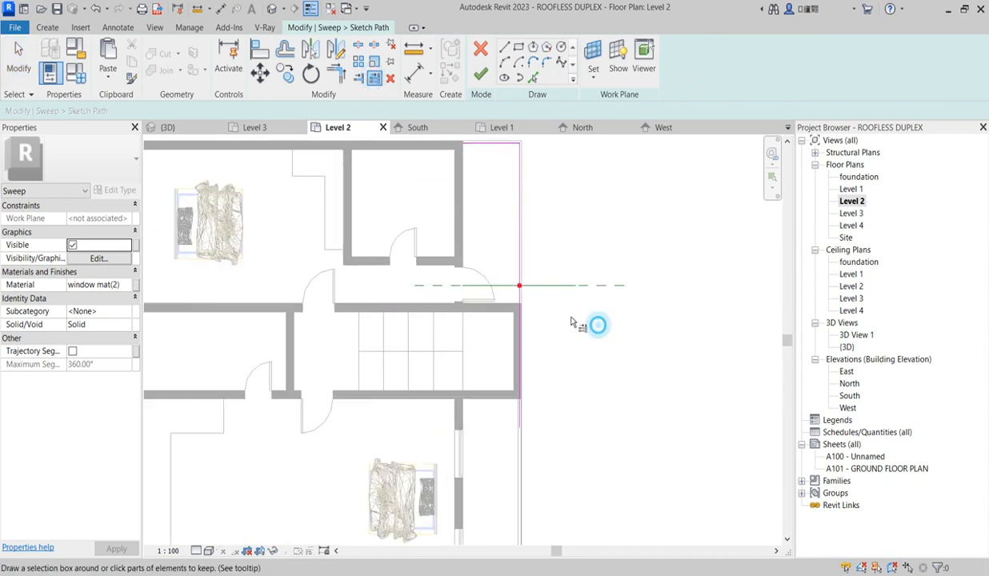
left_click(508, 307)
left_click(519, 261)
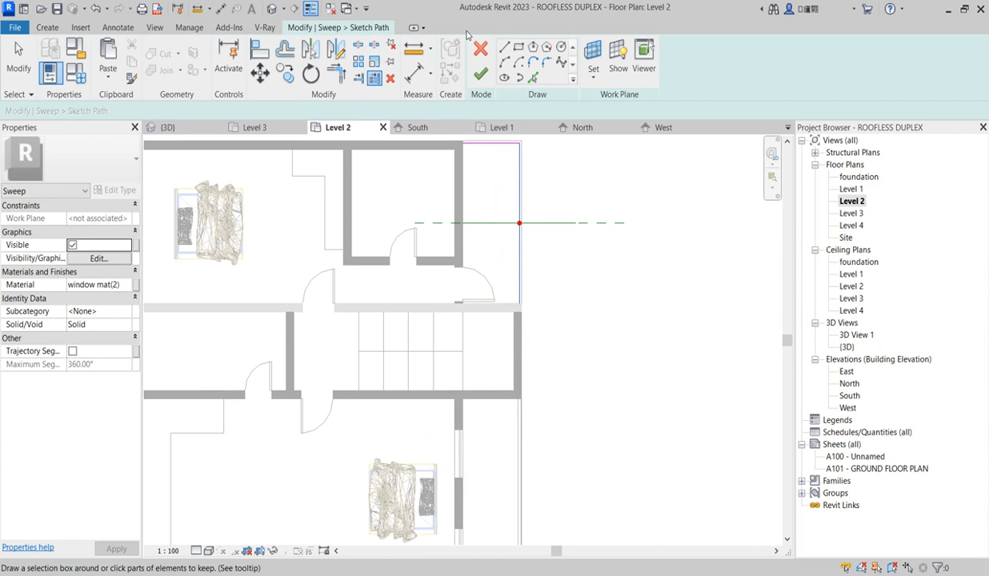
left_click(480, 74)
scroll(596, 323, "down", 3)
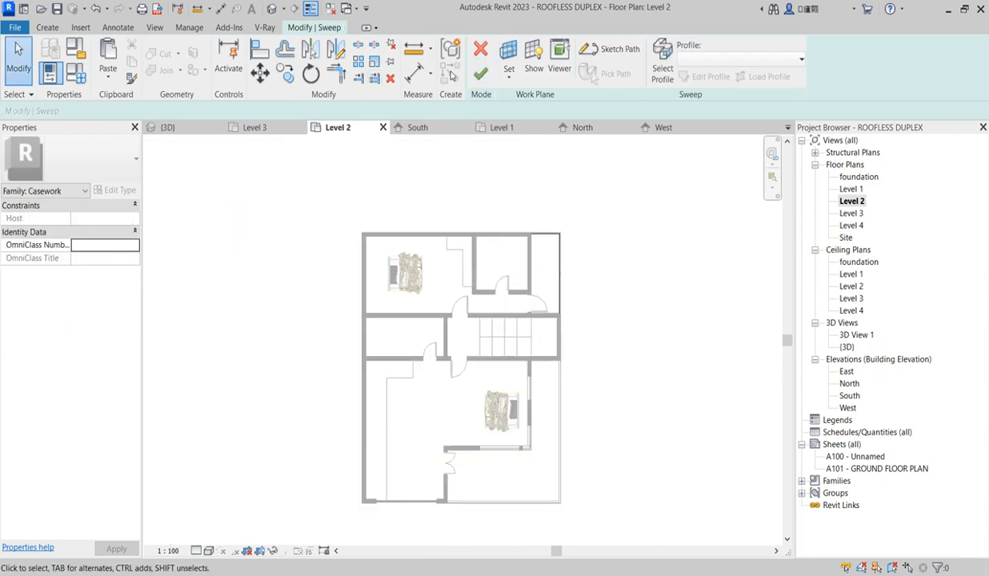
left_click(480, 74)
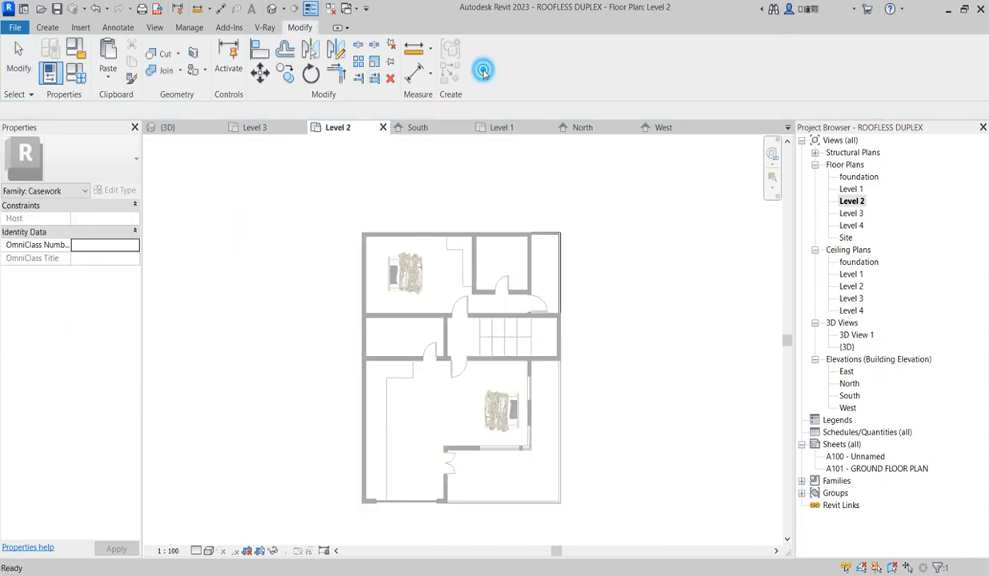
Check the rear balcony railing in 3D View 1 and finish the in-place model
double_click(856, 335)
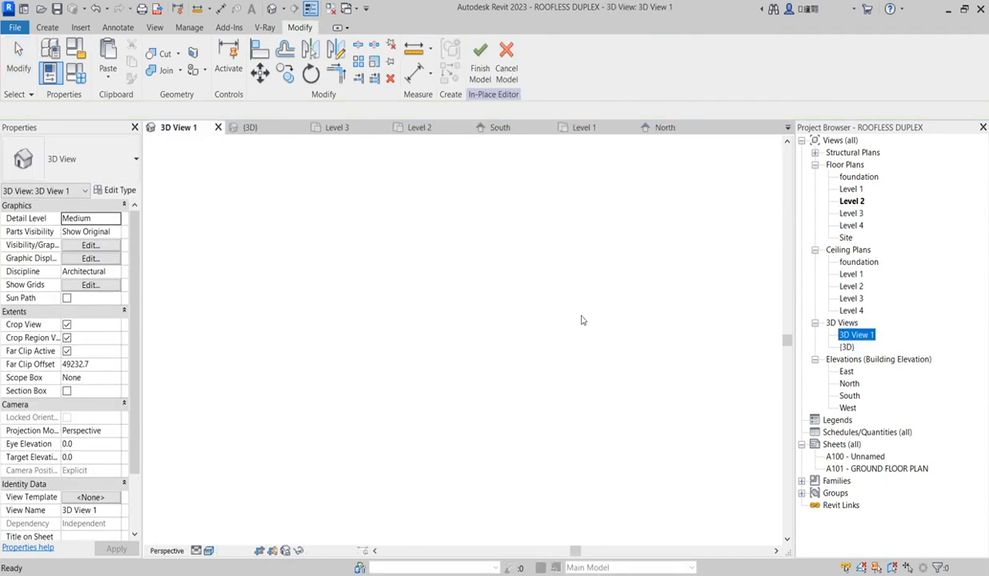
left_click(593, 279)
scroll(556, 292, "down", 3)
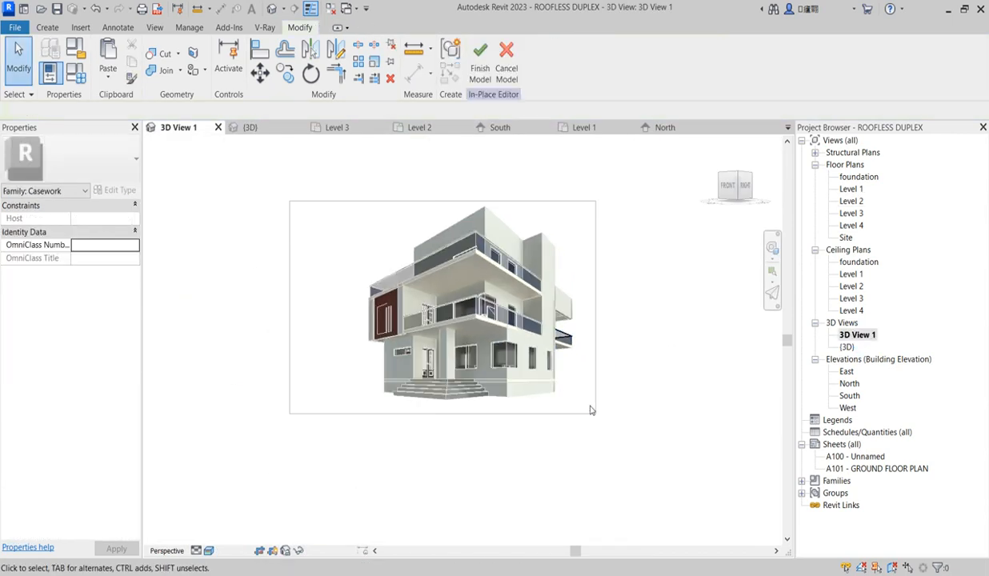
scroll(596, 360, "up", 8)
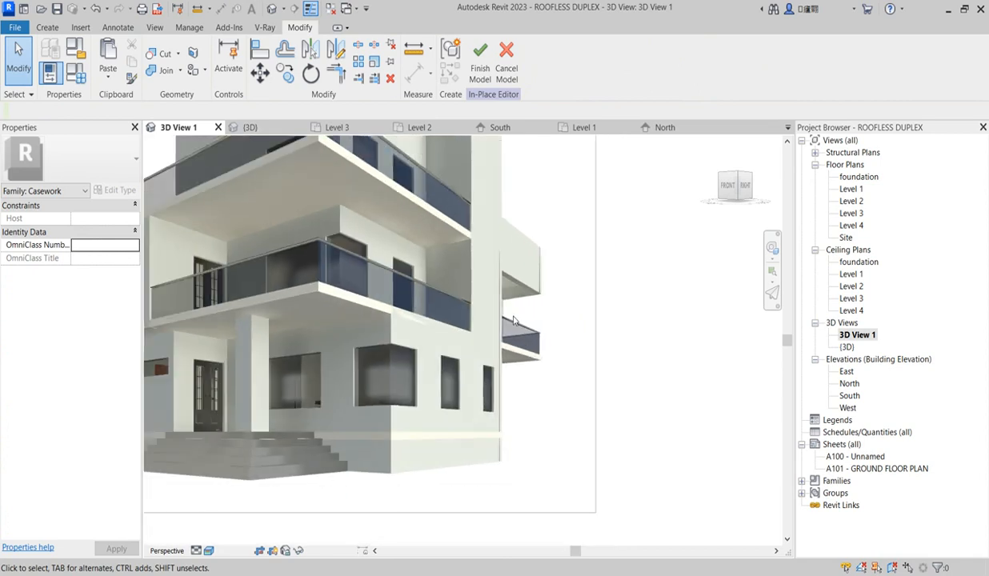
scroll(550, 320, "down", 2)
left_click(480, 60)
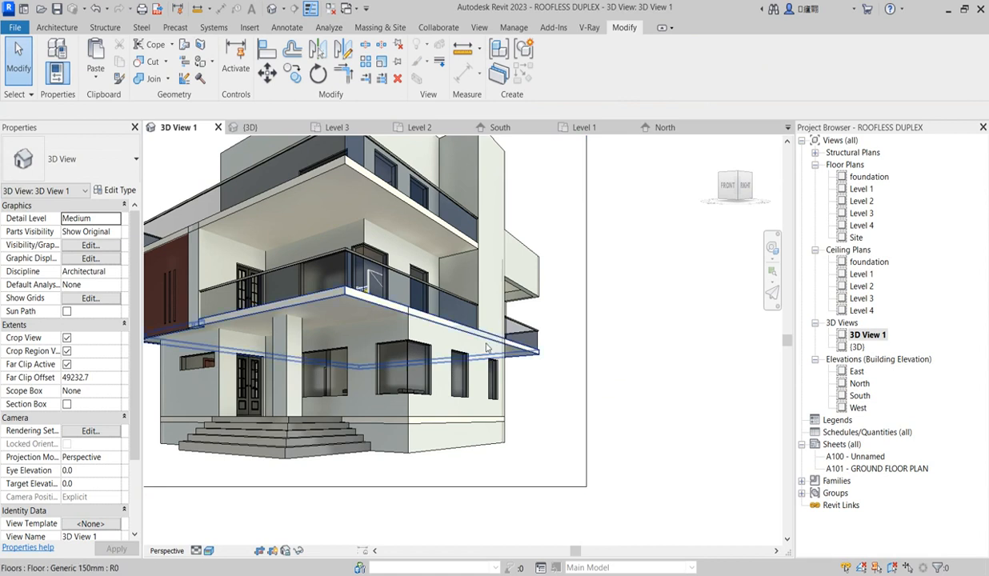
scroll(518, 377, "down", 4)
scroll(336, 244, "up", 3)
scroll(336, 243, "up", 2)
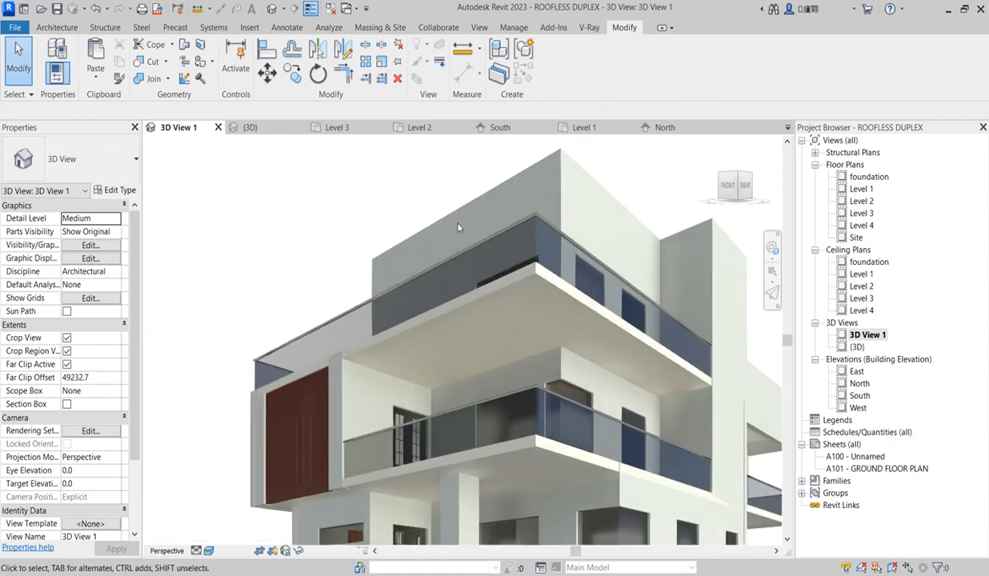
Examine the duplex's exterior in 3D View 1, from the front steps and balcony railings to the upper walls
scroll(420, 217, "down", 4)
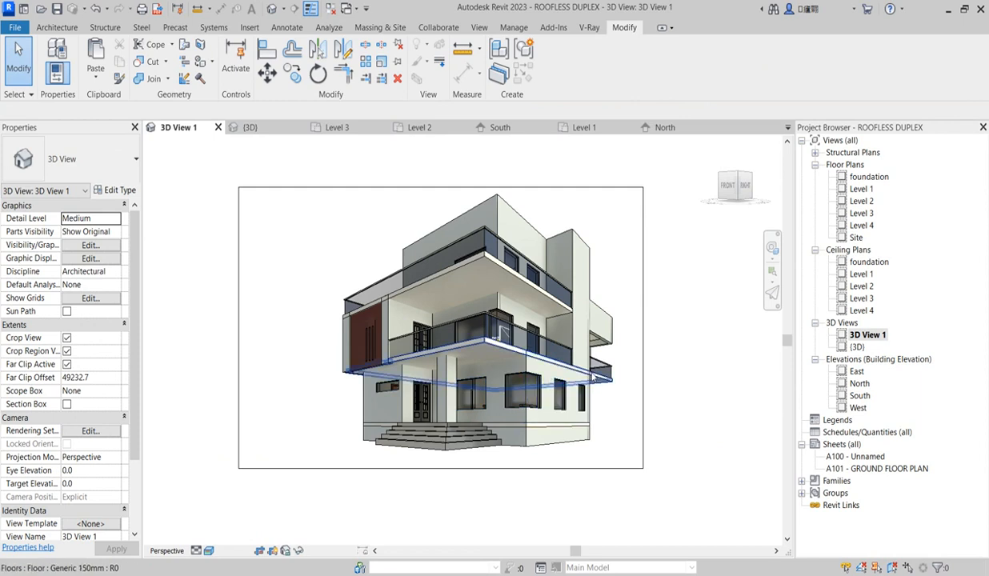
scroll(563, 409, "up", 3)
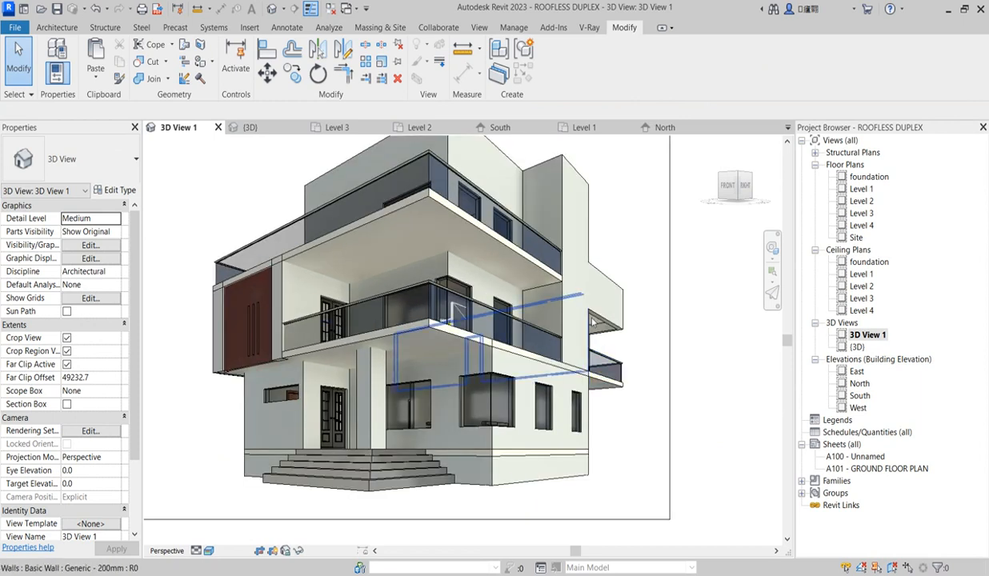
scroll(381, 514, "down", 2)
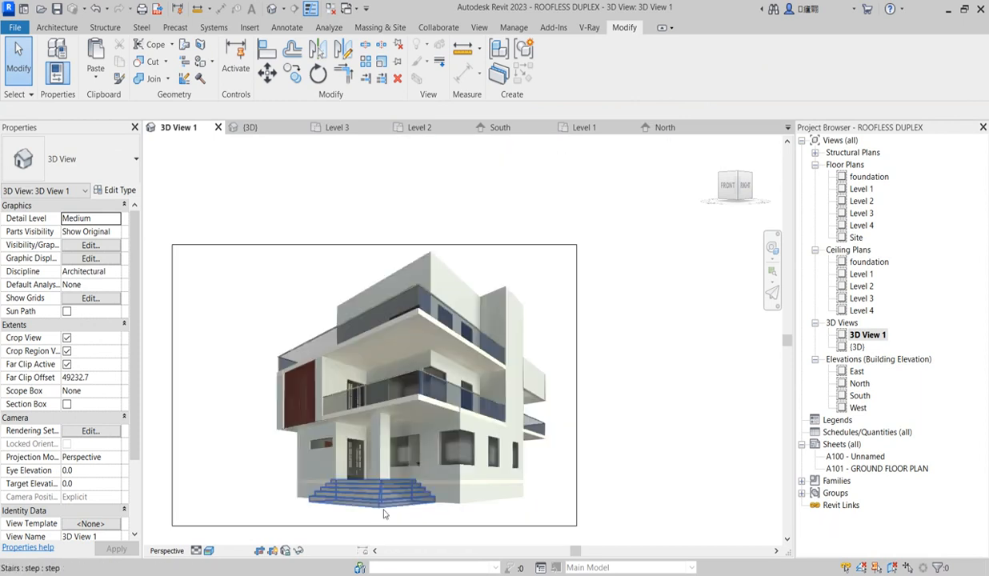
scroll(358, 338, "up", 3)
scroll(448, 320, "down", 1)
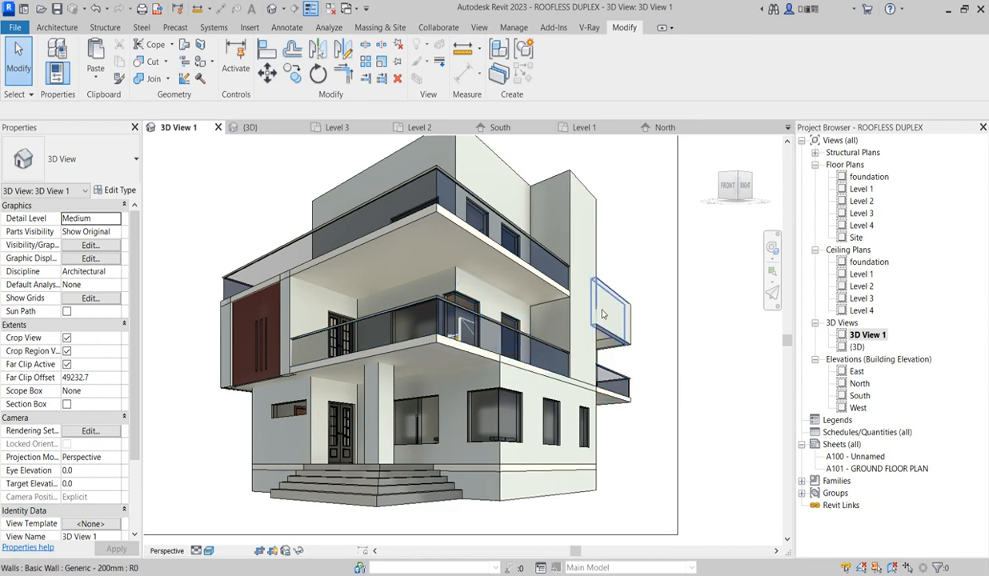
scroll(434, 342, "down", 3)
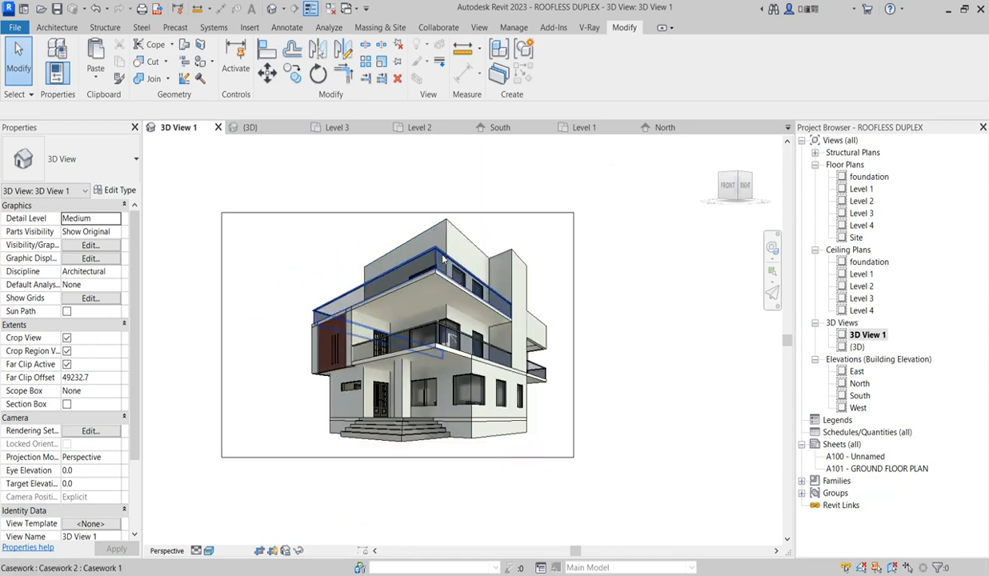
scroll(476, 256, "up", 4)
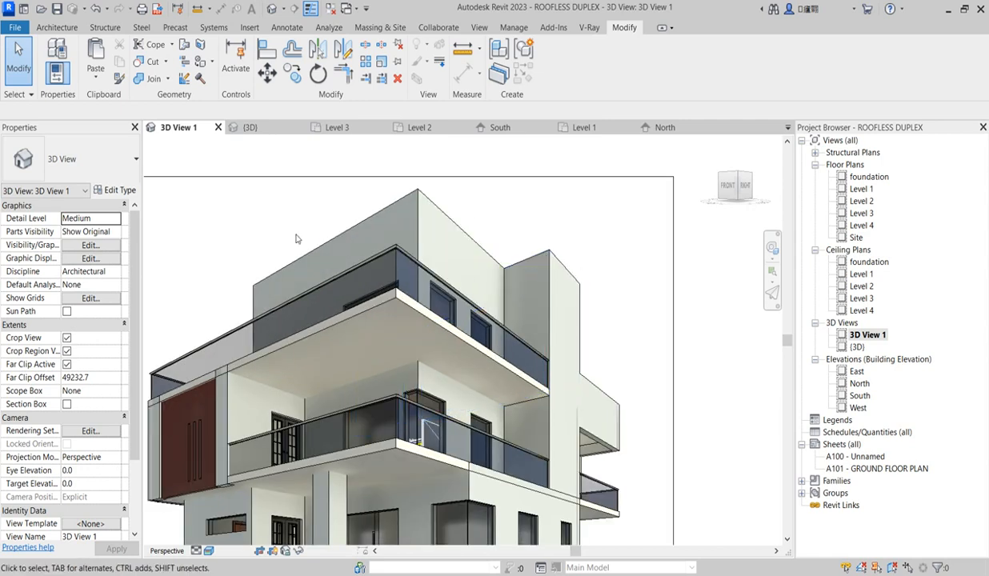
Look over the Level 1 floor plan and the Level 4 roof plan
double_click(861, 189)
scroll(492, 388, "down", 5)
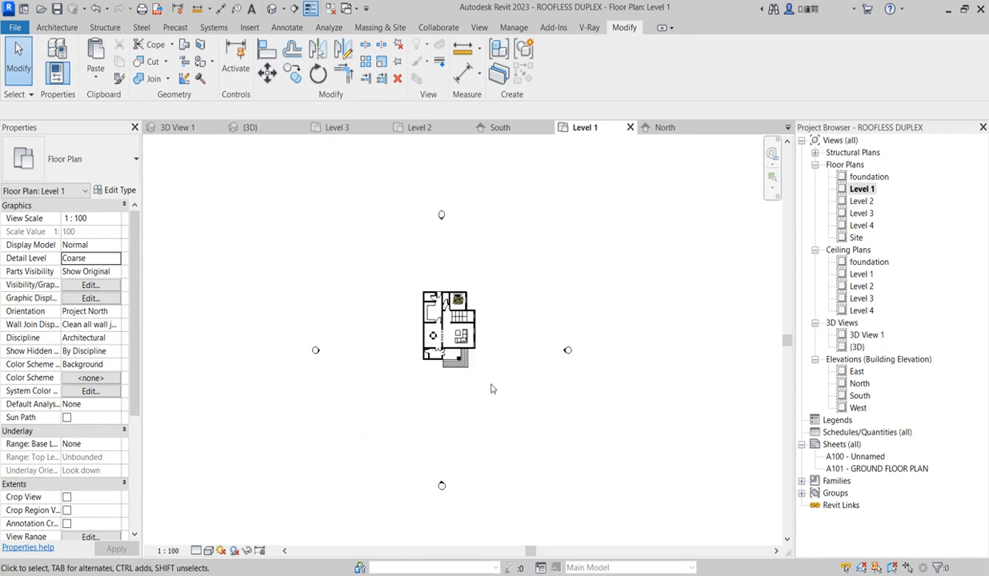
scroll(480, 358, "up", 3)
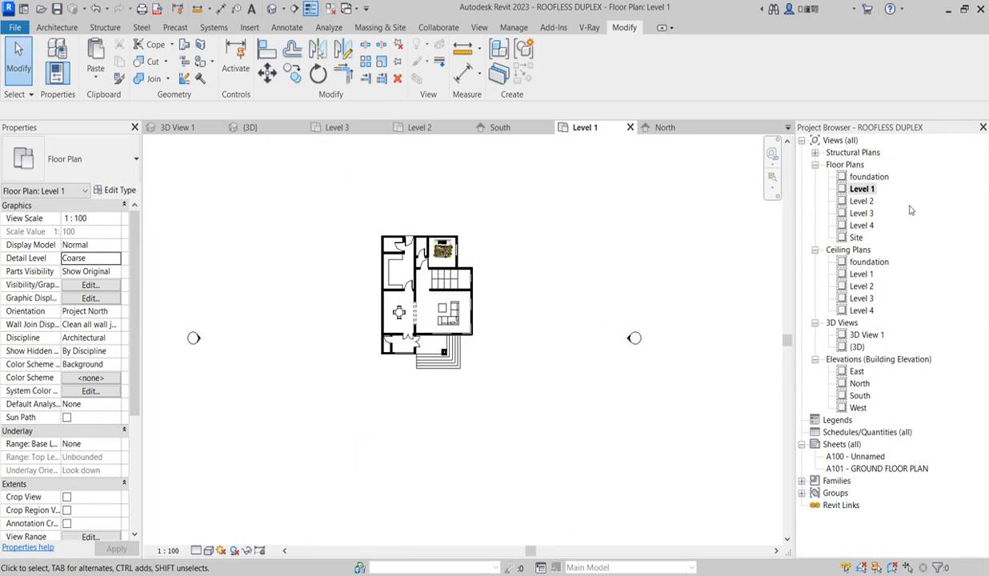
left_click(863, 214)
double_click(861, 225)
scroll(466, 274, "up", 5)
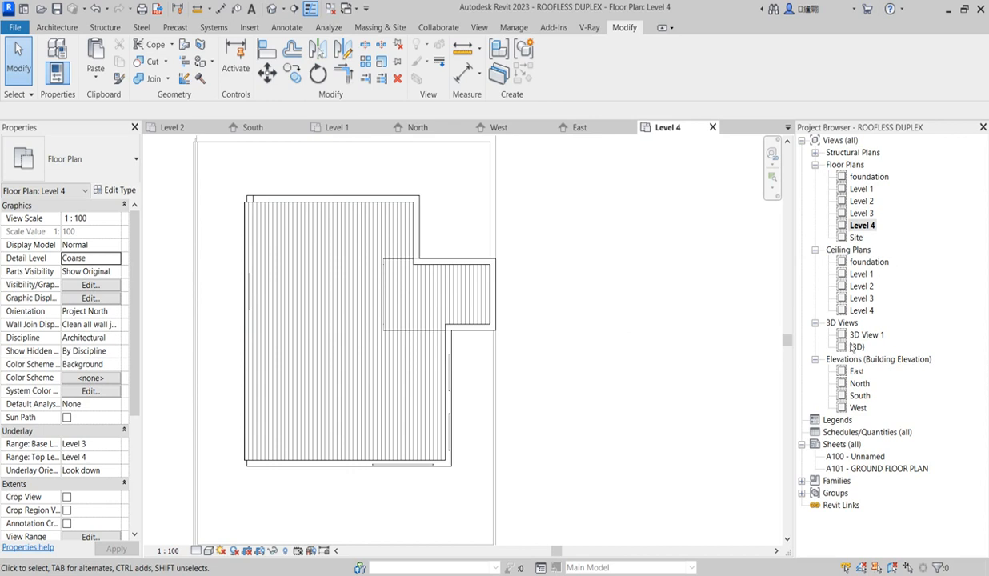
Inspect the upper roof and its parapet walls from the front-left and front-right in the default {3D} view
double_click(857, 347)
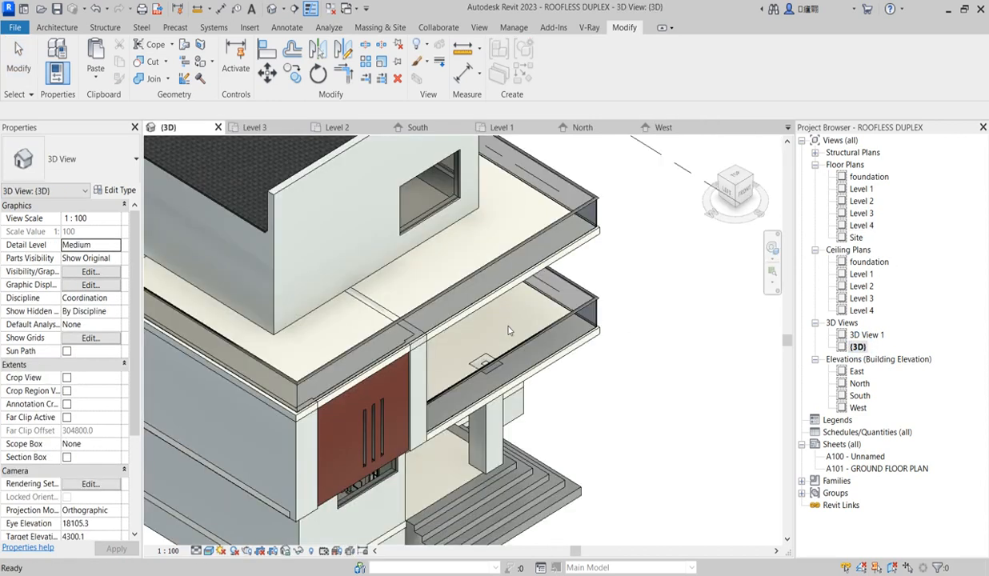
scroll(516, 320, "down", 3)
scroll(488, 268, "up", 4)
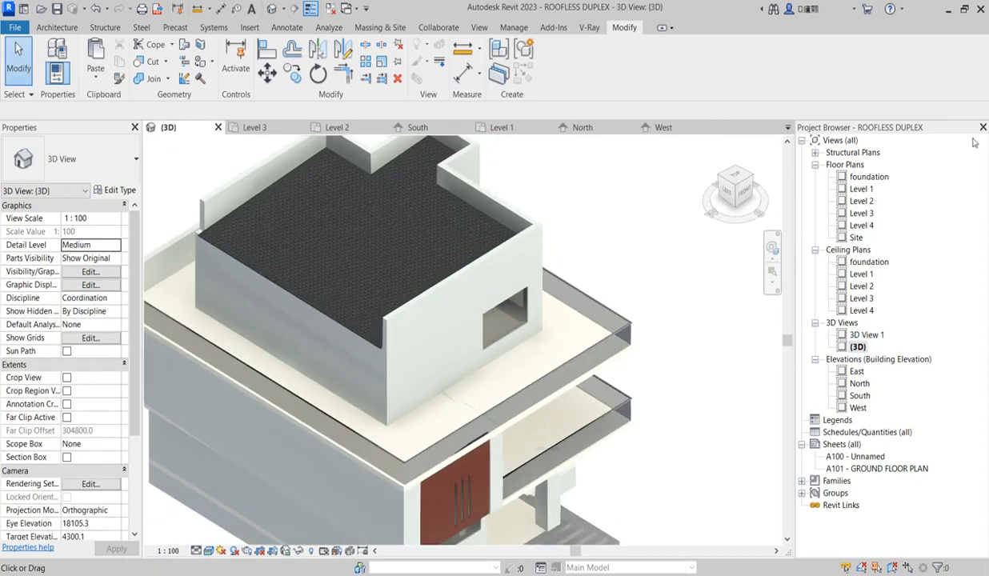
scroll(457, 257, "down", 5)
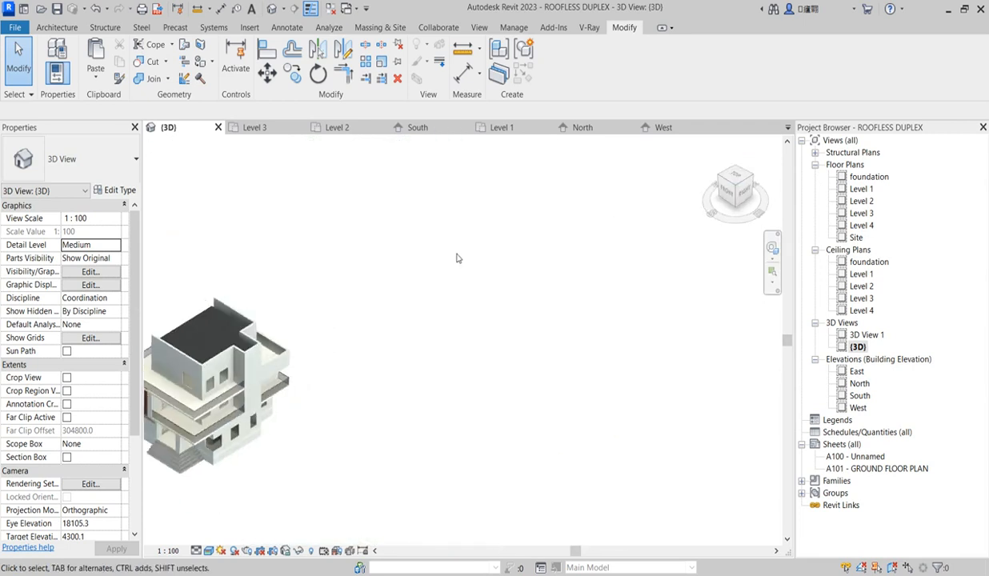
scroll(421, 338, "up", 5)
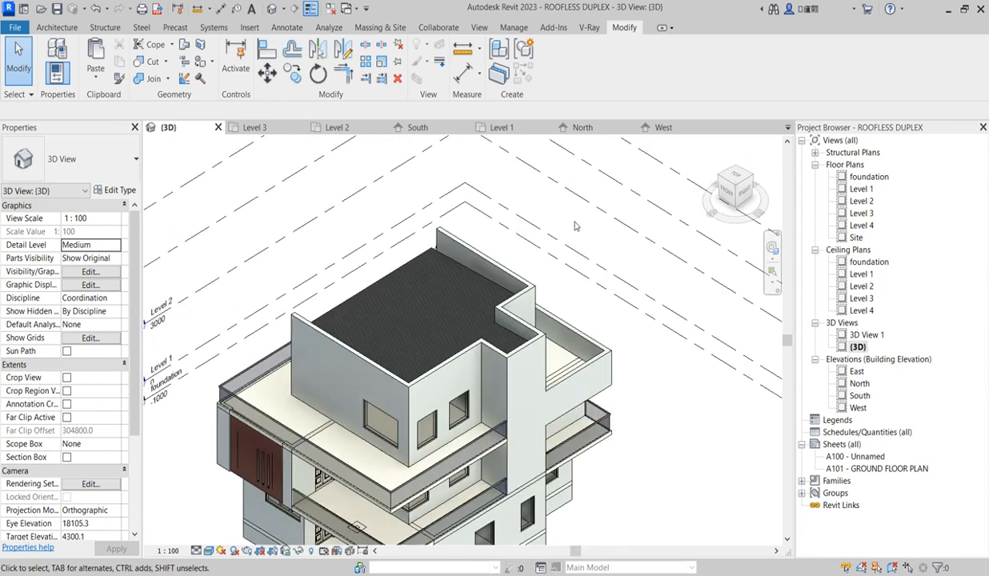
scroll(605, 196, "down", 5)
scroll(429, 356, "up", 5)
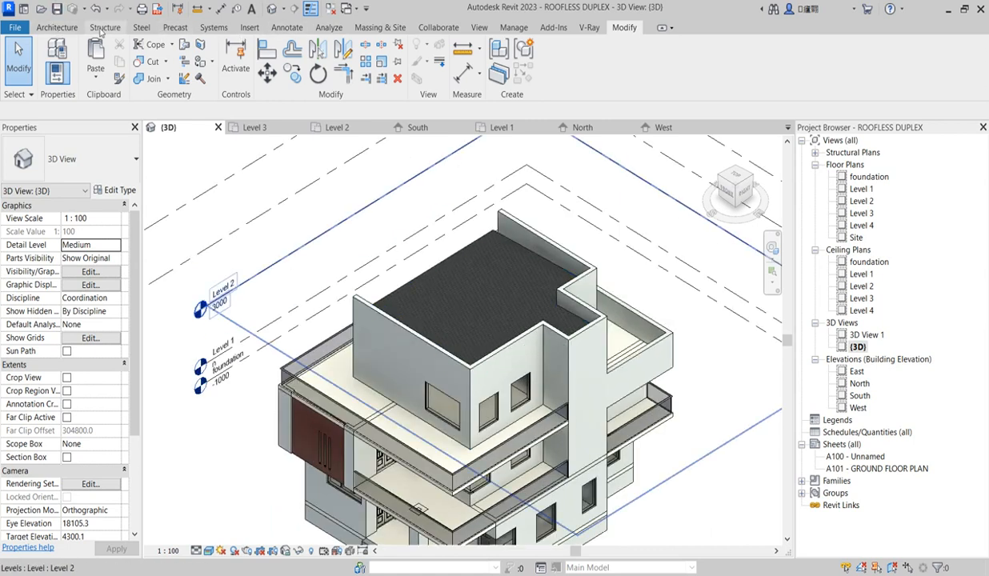
Create an in-place component in the Casework category and name it coping
left_click(55, 28)
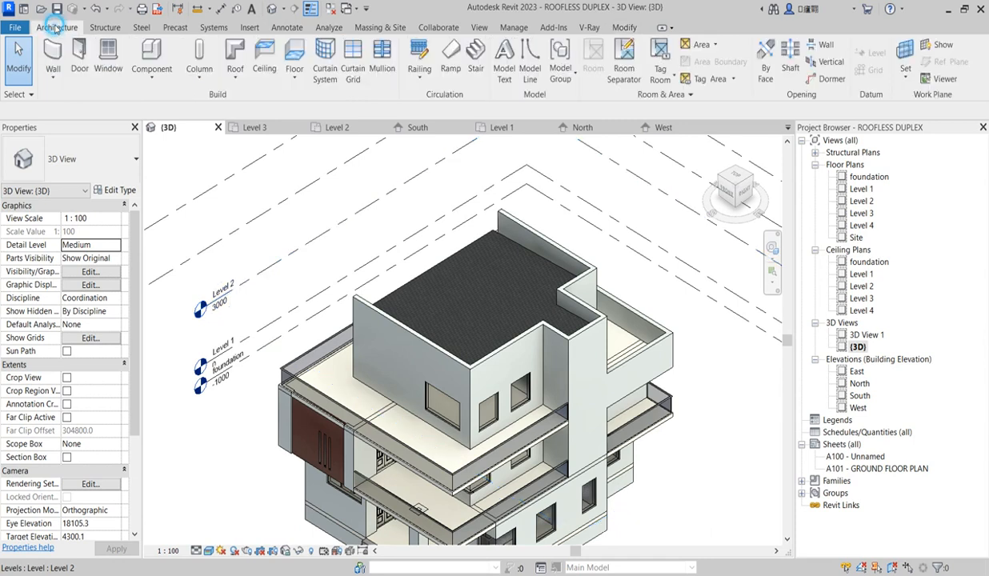
left_click(151, 56)
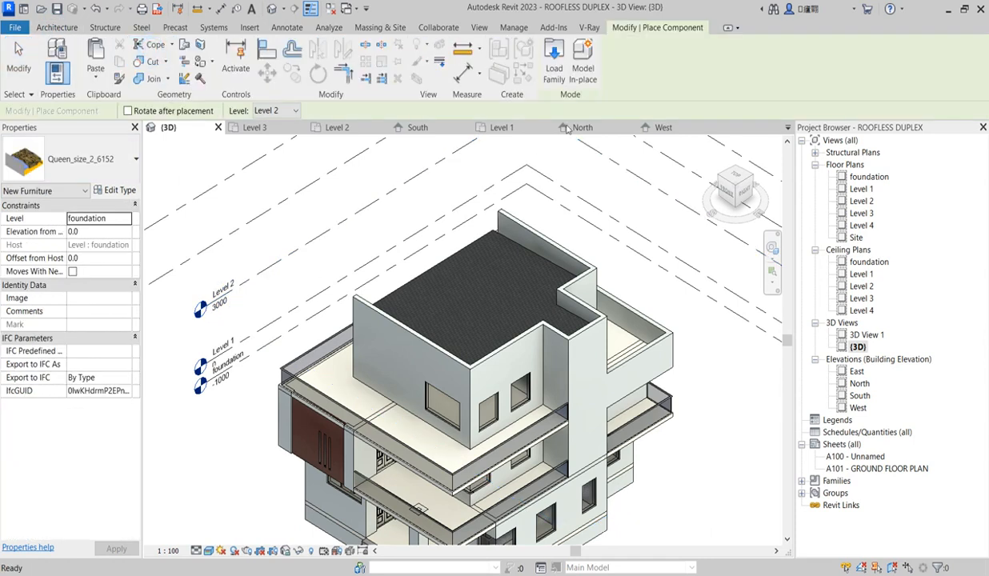
left_click(579, 68)
left_click(435, 229)
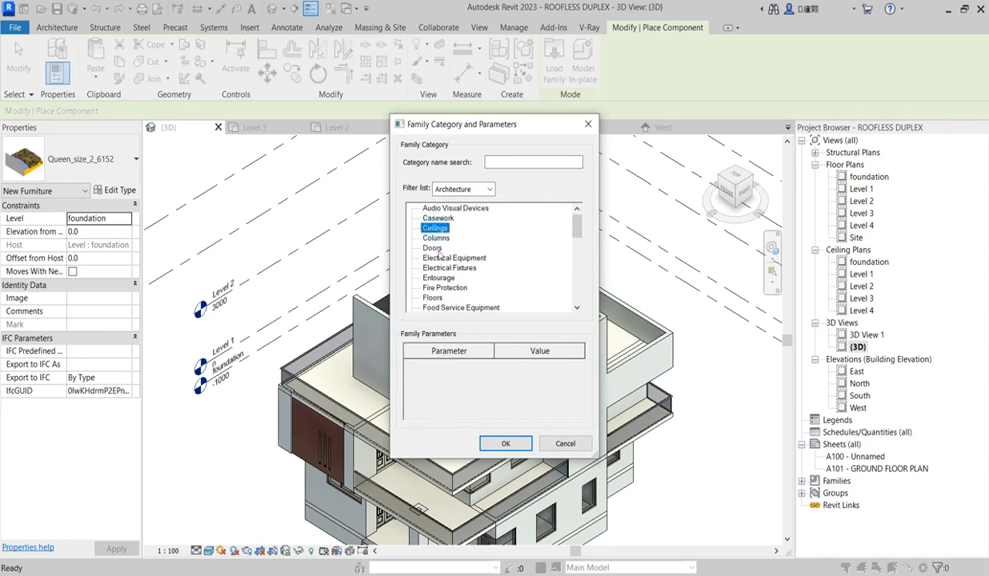
left_click(448, 219)
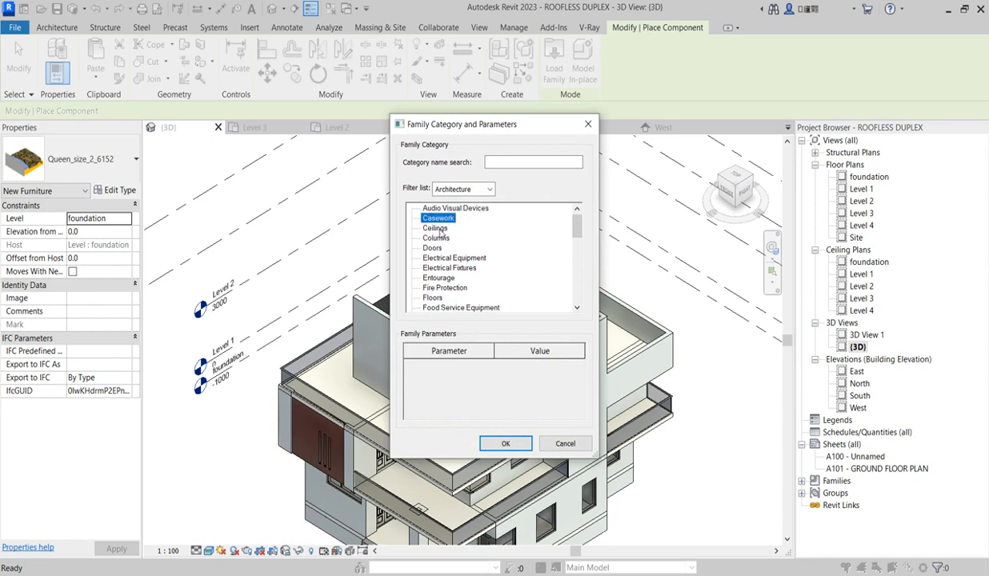
left_click(507, 444)
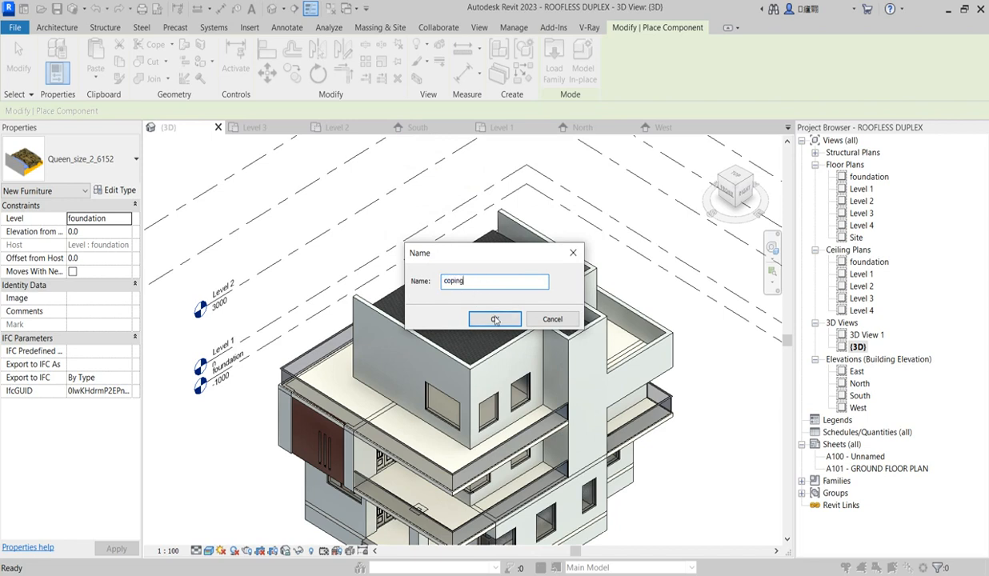
left_click(494, 319)
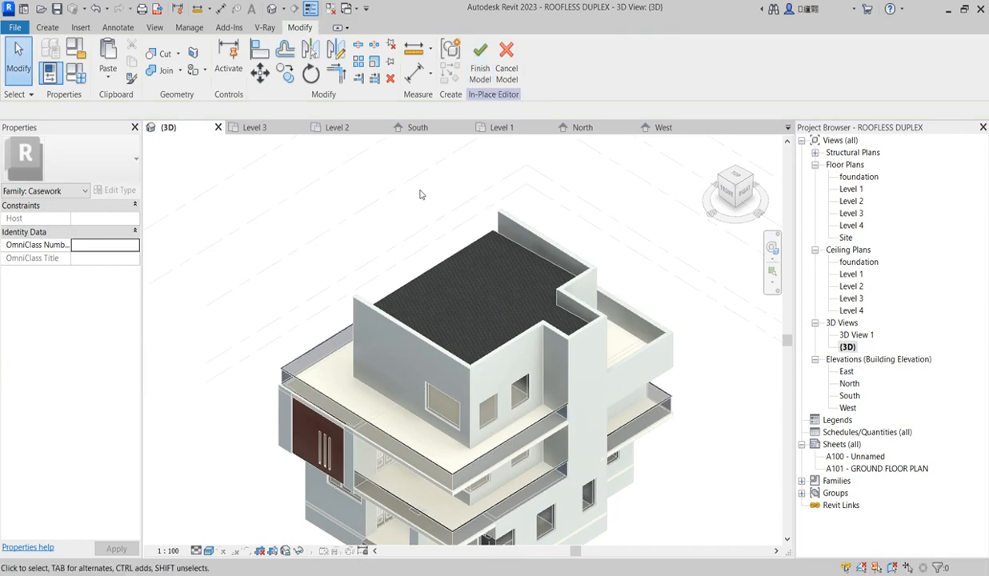
Start a sweep and pick its path along the outer top edges of the front, right-side, staircase and rear parapet walls
left_click(46, 27)
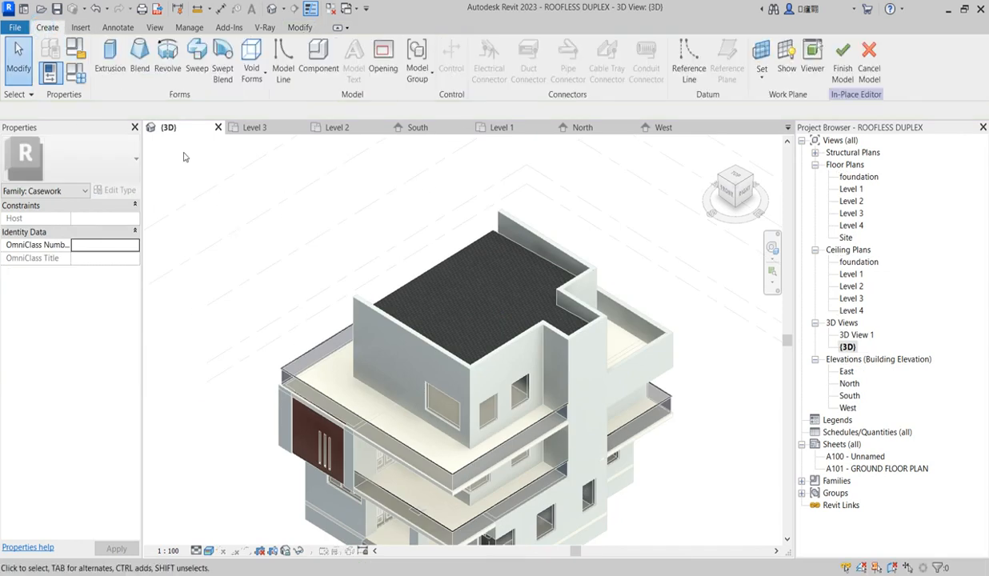
left_click(198, 71)
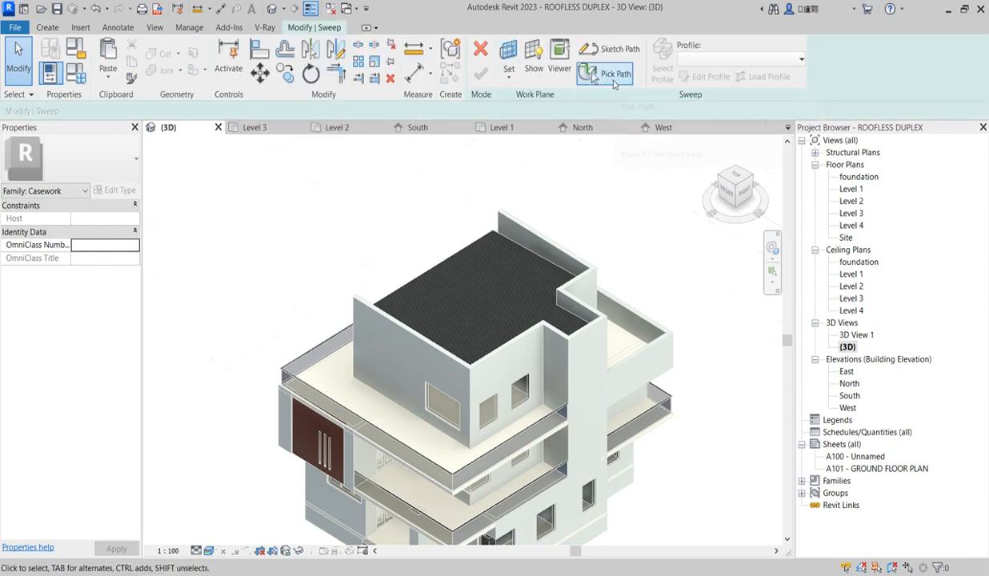
left_click(614, 75)
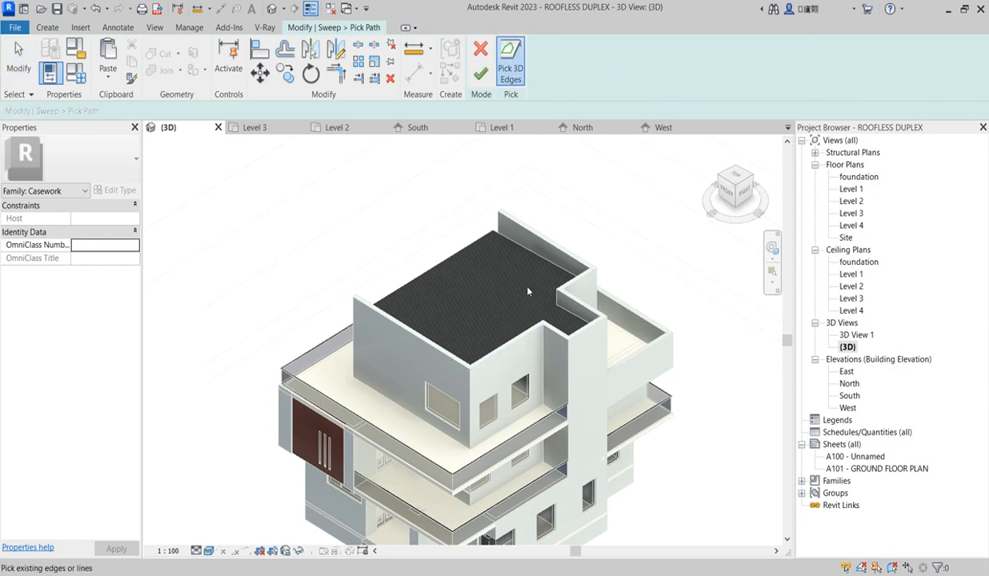
scroll(528, 293, "up", 2)
scroll(306, 360, "up", 2)
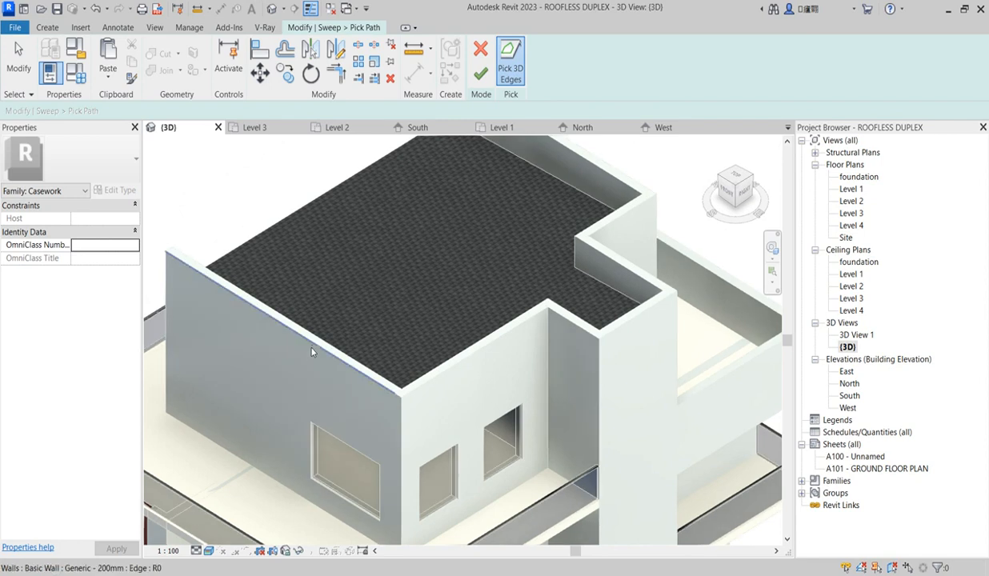
left_click(314, 349)
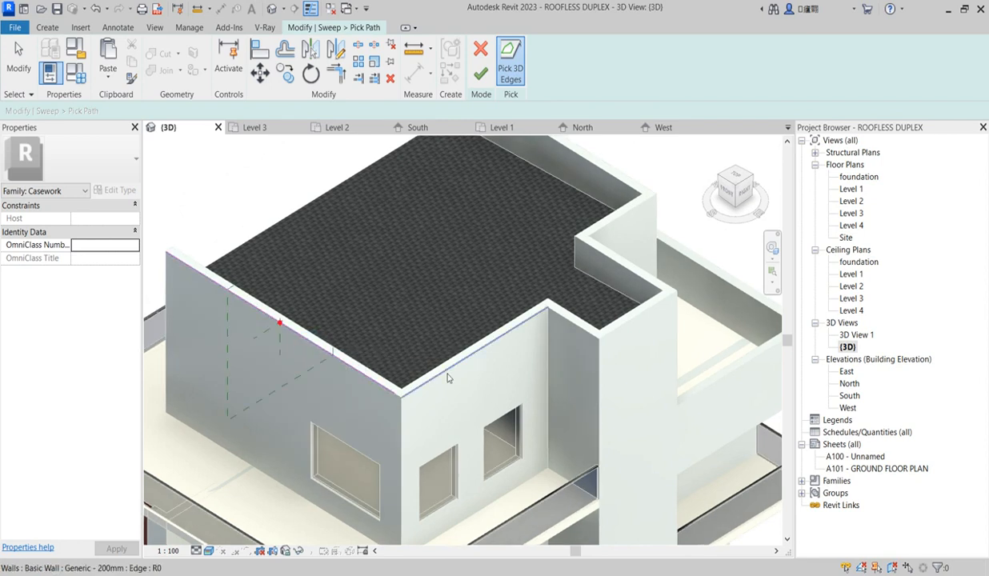
left_click(448, 379)
left_click(574, 329)
left_click(636, 311)
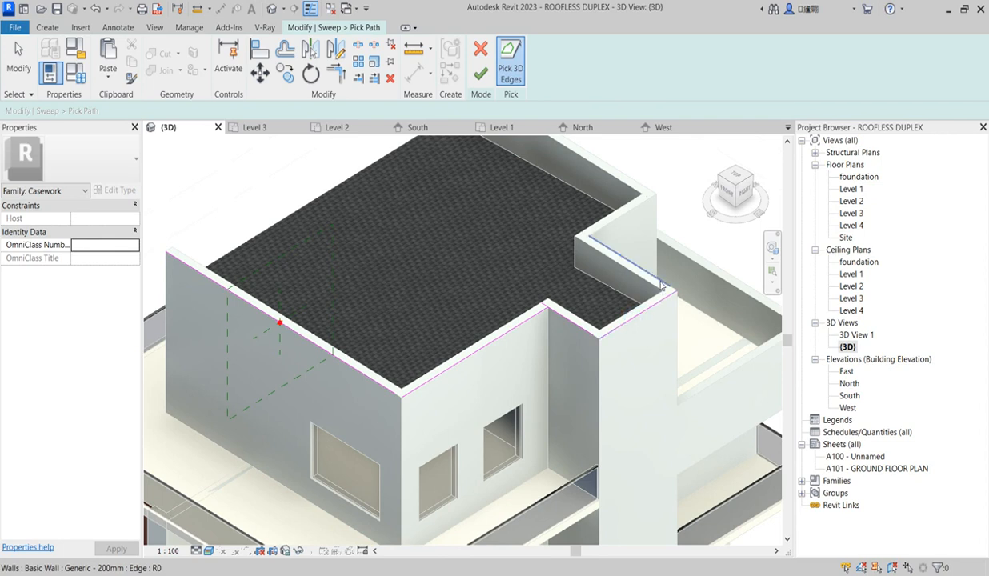
left_click(631, 249)
left_click(623, 218)
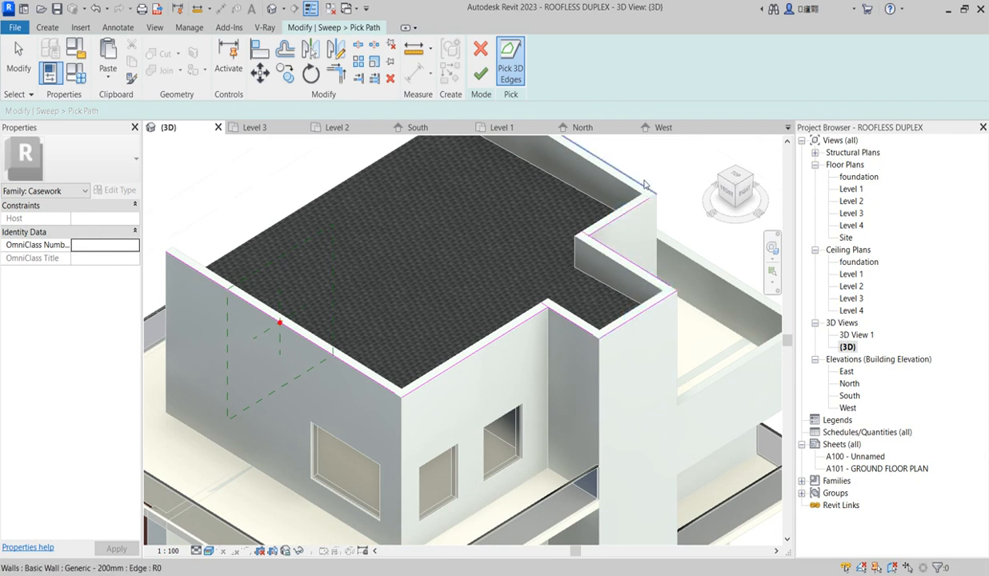
scroll(521, 332, "down", 2)
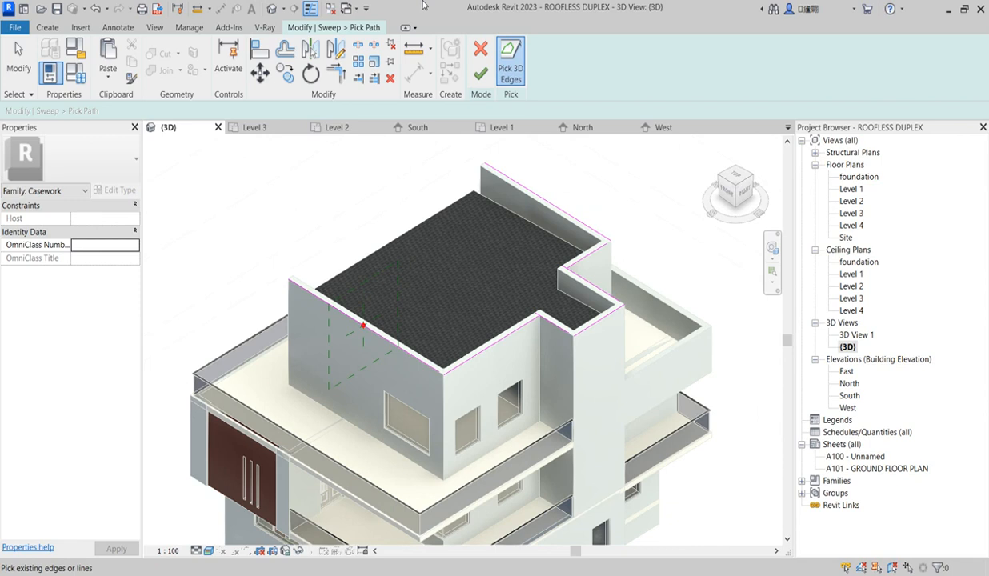
Trim the sweep path lines into corners around the parapet, including the rear and staircase walls, and try to finish the path
left_click(337, 73)
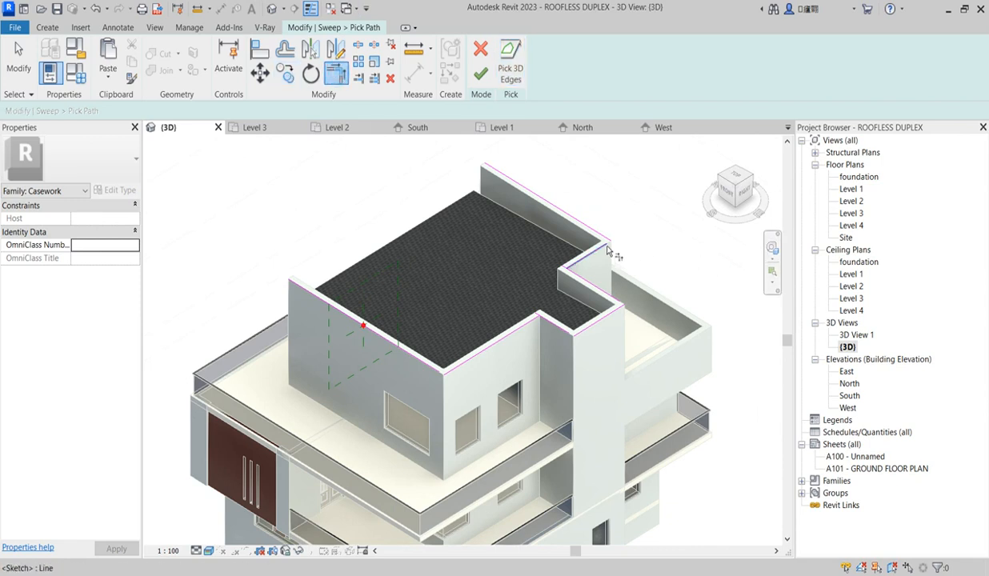
left_click(585, 261)
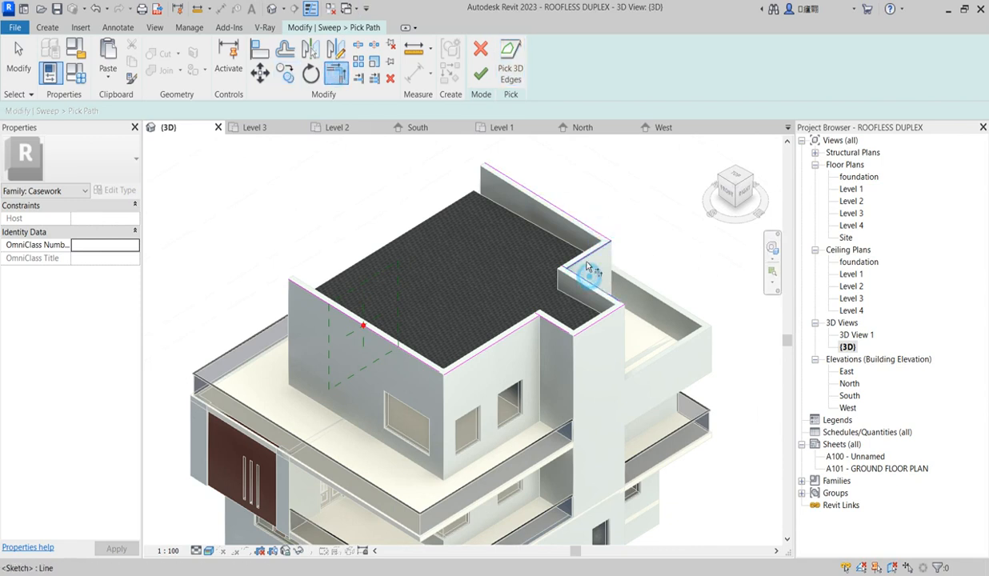
left_click(588, 279)
left_click(615, 309)
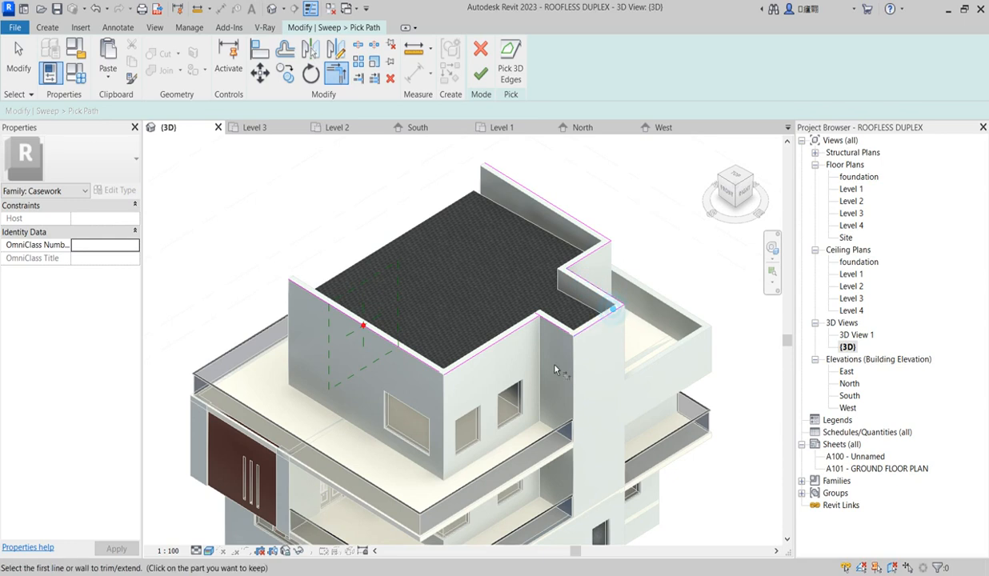
left_click(456, 368)
scroll(496, 364, "down", 4)
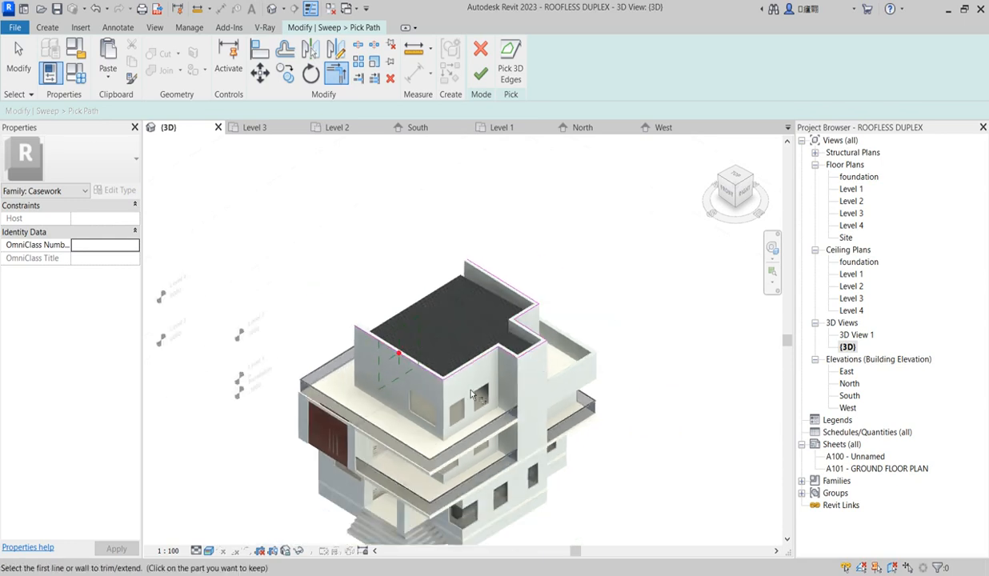
scroll(532, 362, "up", 3)
scroll(392, 356, "up", 3)
scroll(392, 357, "down", 4)
scroll(383, 424, "up", 2)
scroll(383, 424, "up", 2)
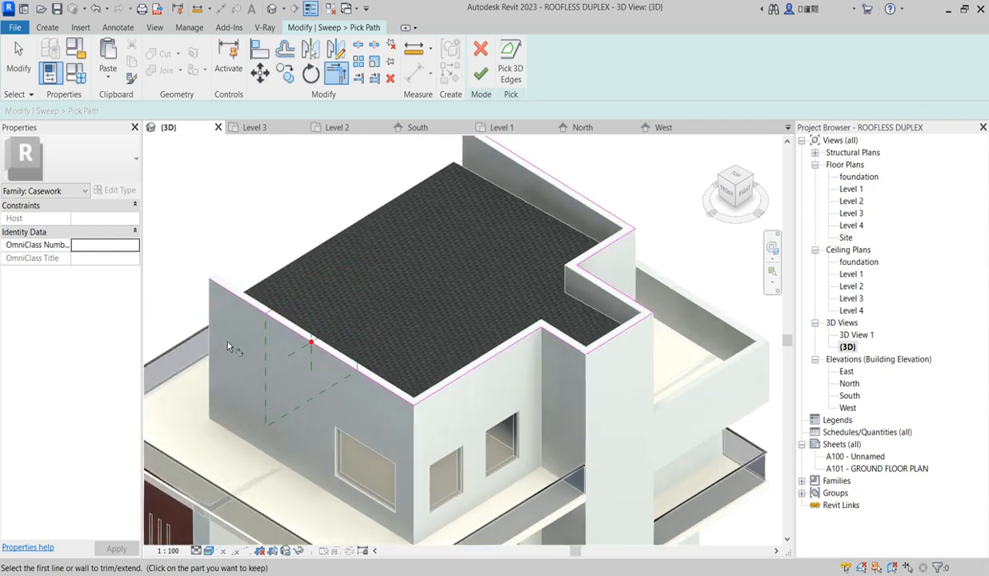
left_click(479, 75)
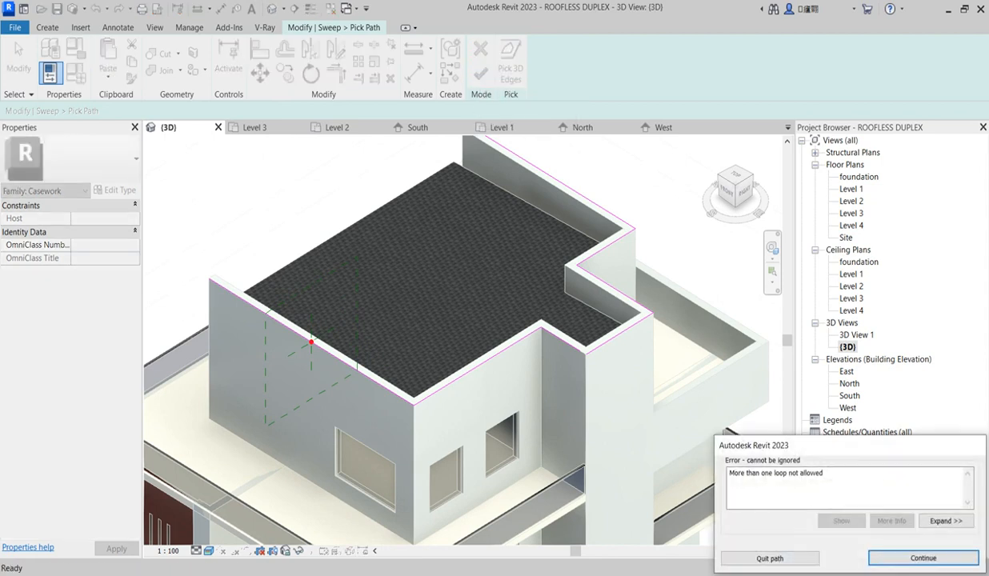
left_click(927, 557)
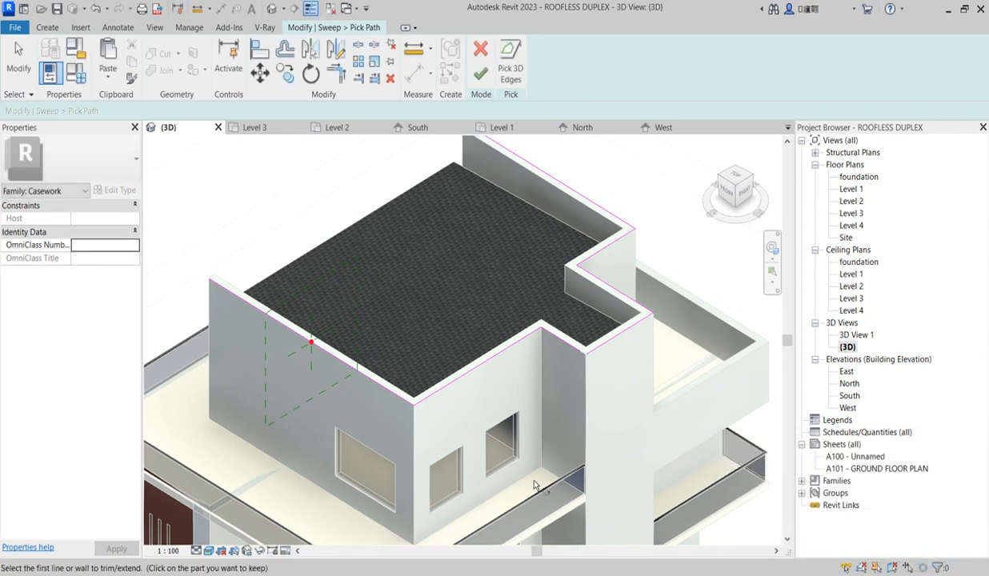
Trim the path lines into a corner at the staircase wall's outer edges and finish the sweep path
scroll(416, 400, "up", 5)
scroll(428, 400, "down", 5)
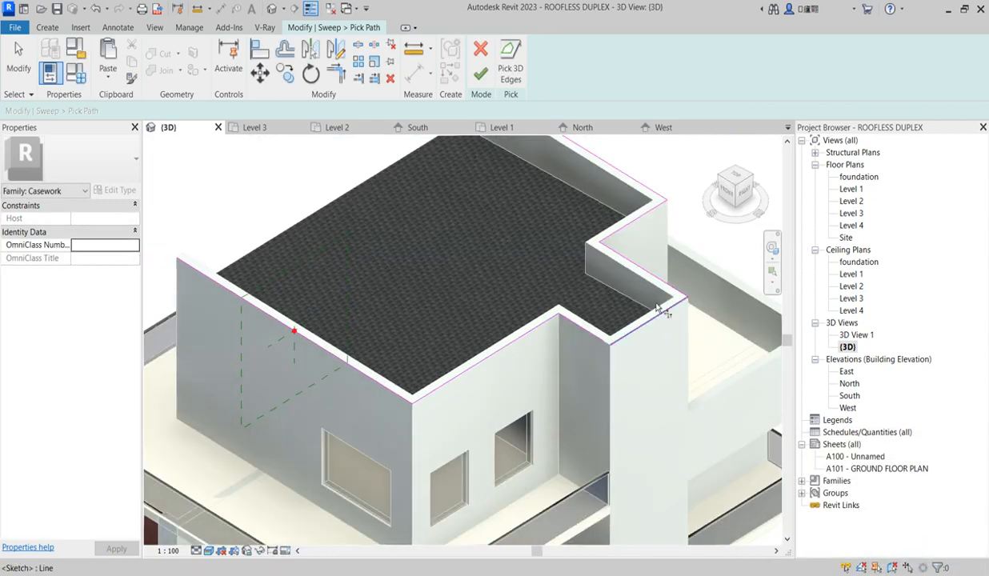
left_click(662, 305)
left_click(672, 288)
scroll(565, 405, "down", 1)
scroll(564, 404, "down", 2)
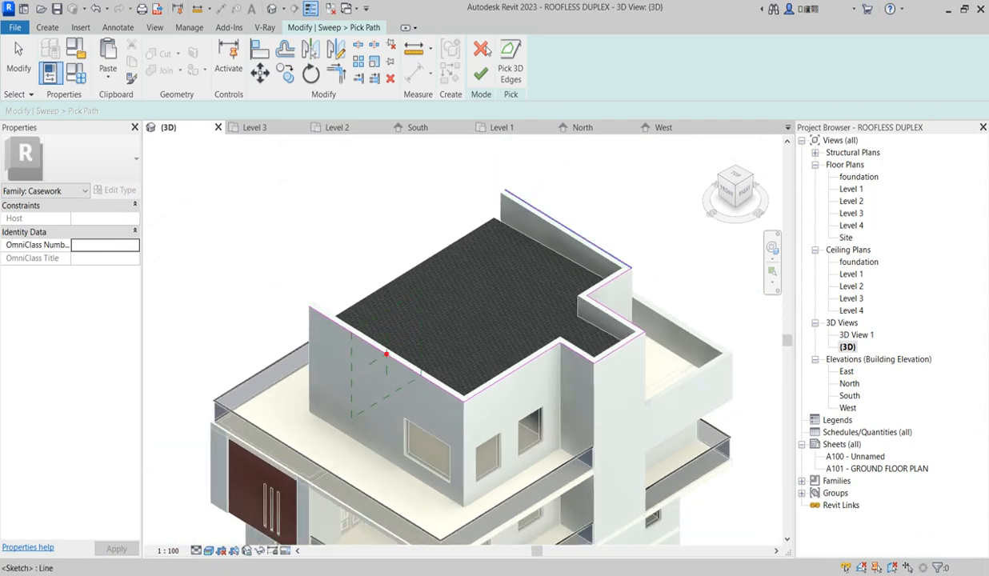
left_click(481, 73)
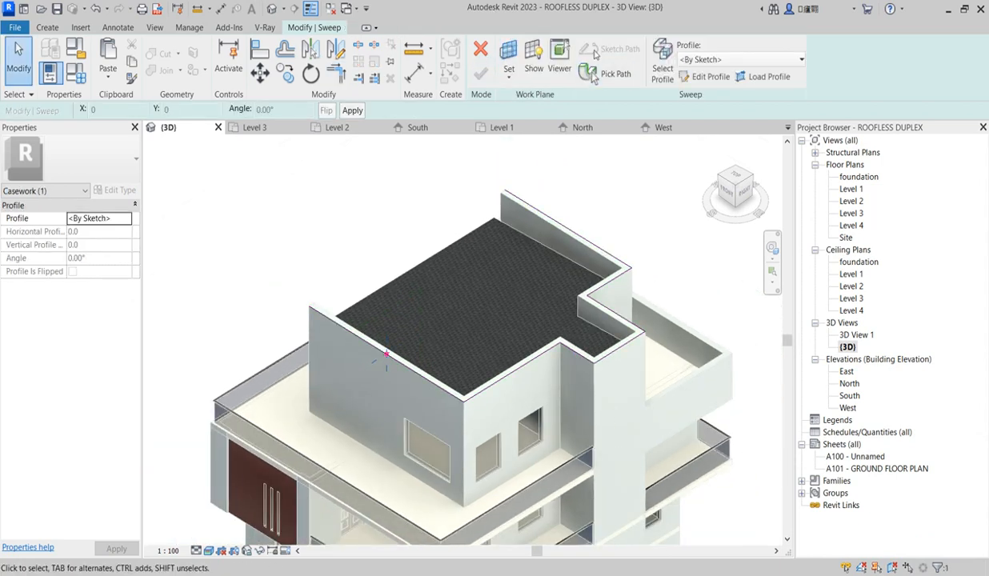
Start editing the sweep's profile and open the East elevation for sketching it
left_click(708, 77)
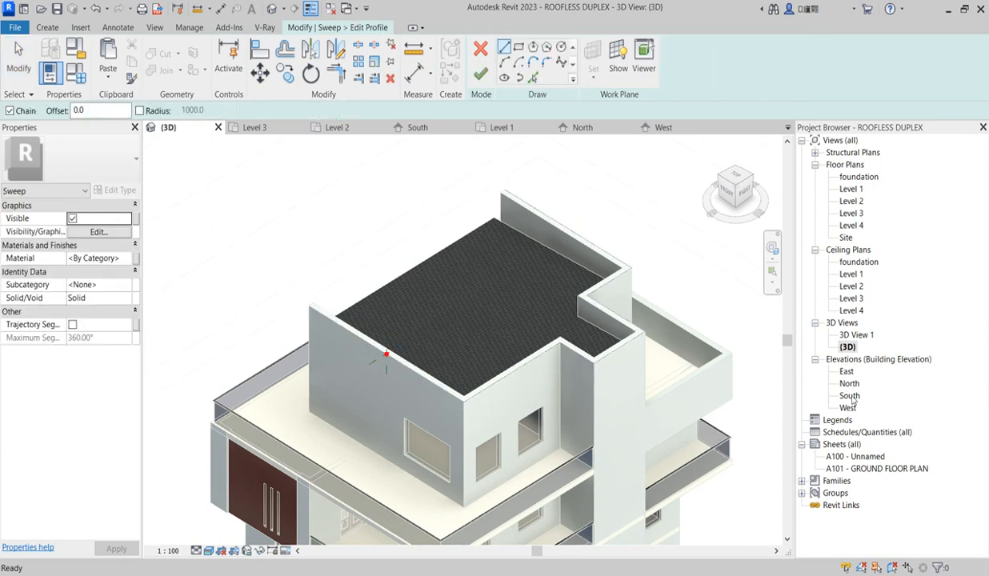
double_click(847, 370)
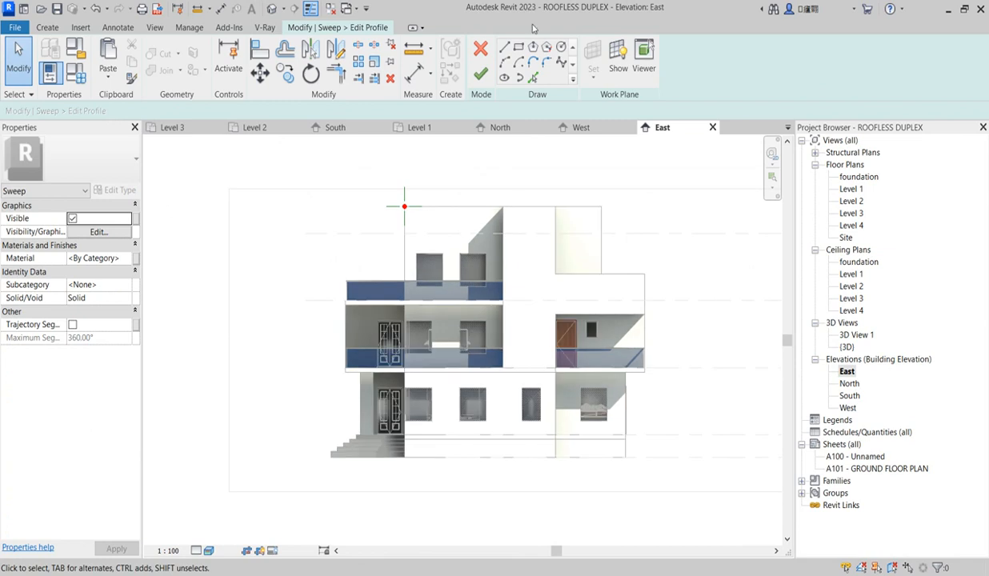
scroll(516, 60, "up", 1)
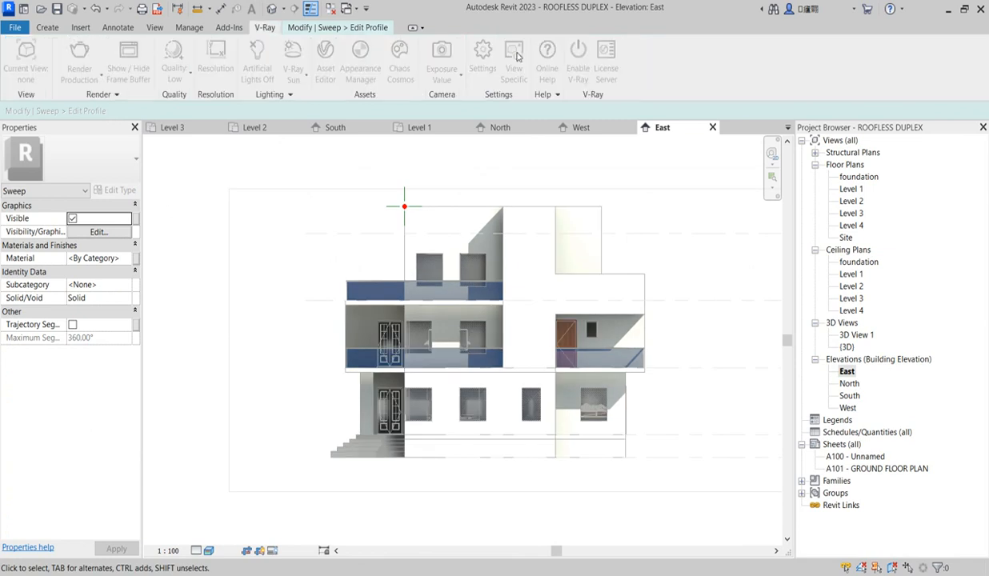
left_click(387, 28)
Draw a rectangular profile about 180 mm wide and 20 mm high on top of the front parapet wall and select its inner edge
left_click(518, 47)
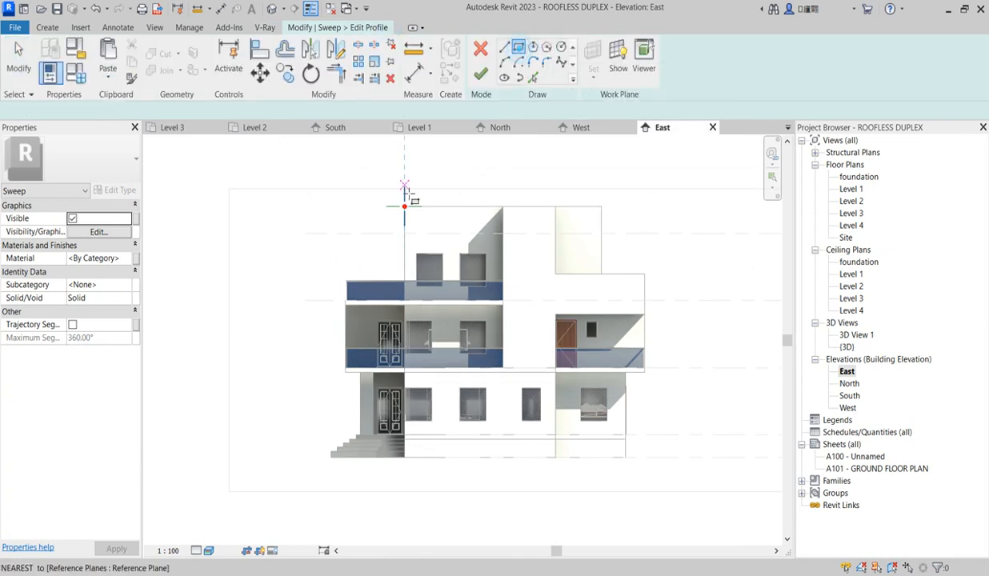
scroll(406, 208, "up", 5)
scroll(408, 215, "up", 2)
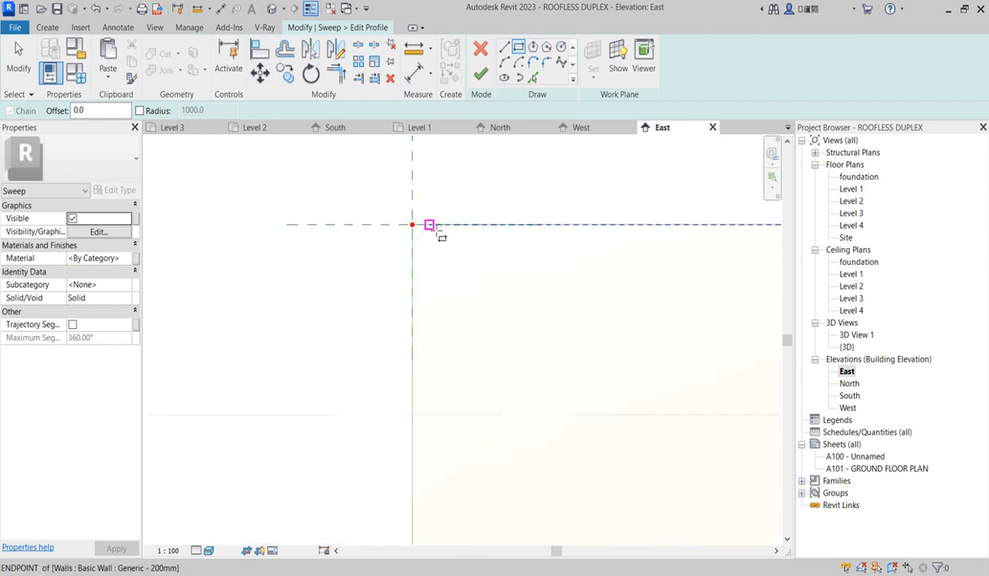
left_click(430, 223)
scroll(395, 226, "up", 2)
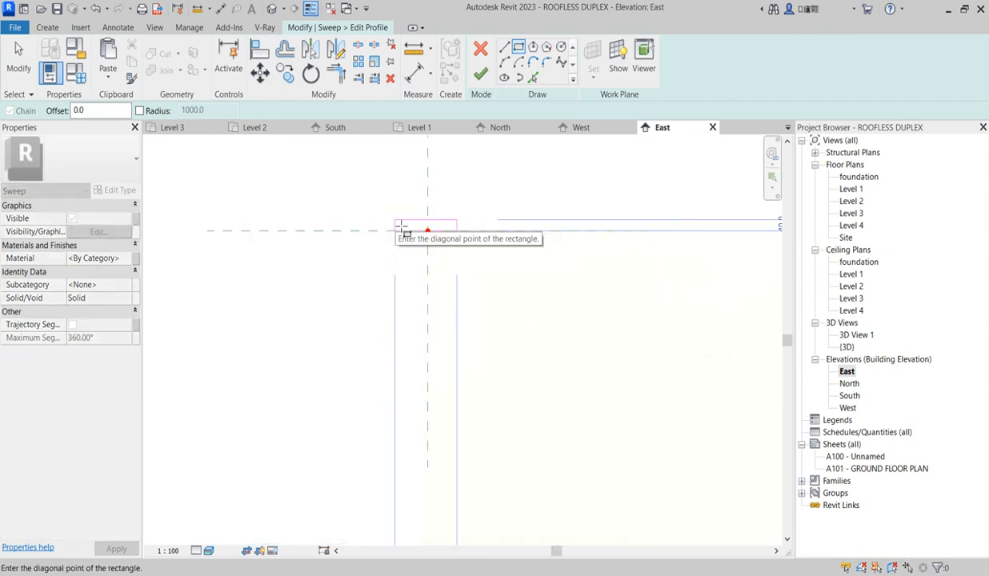
left_click(404, 228)
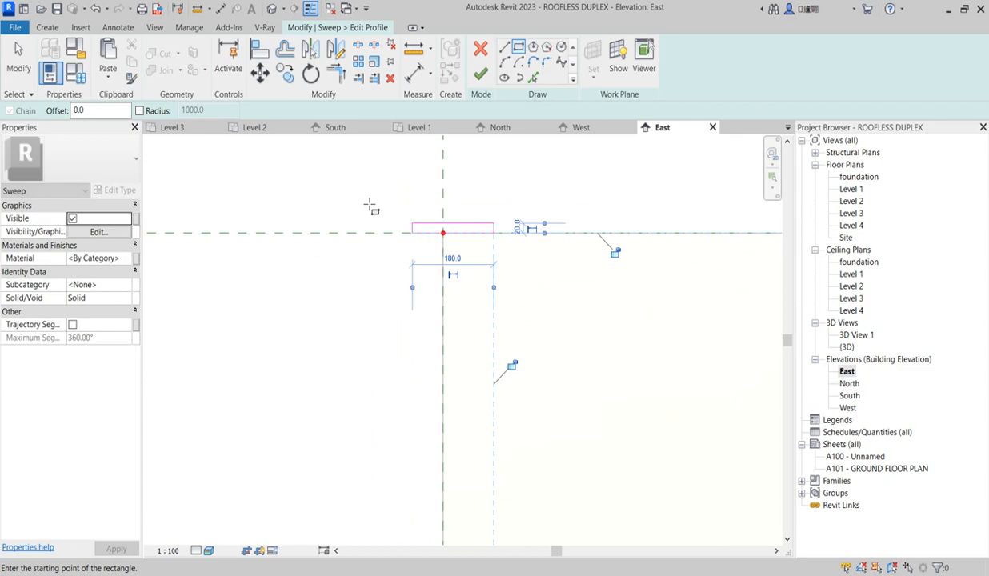
right_click(360, 196)
left_click(397, 204)
right_click(429, 195)
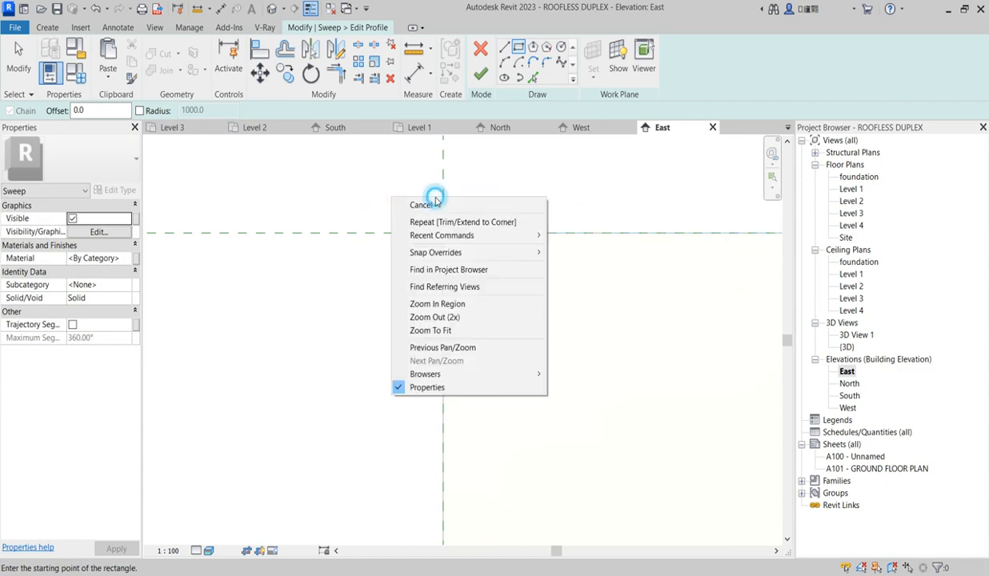
left_click(432, 203)
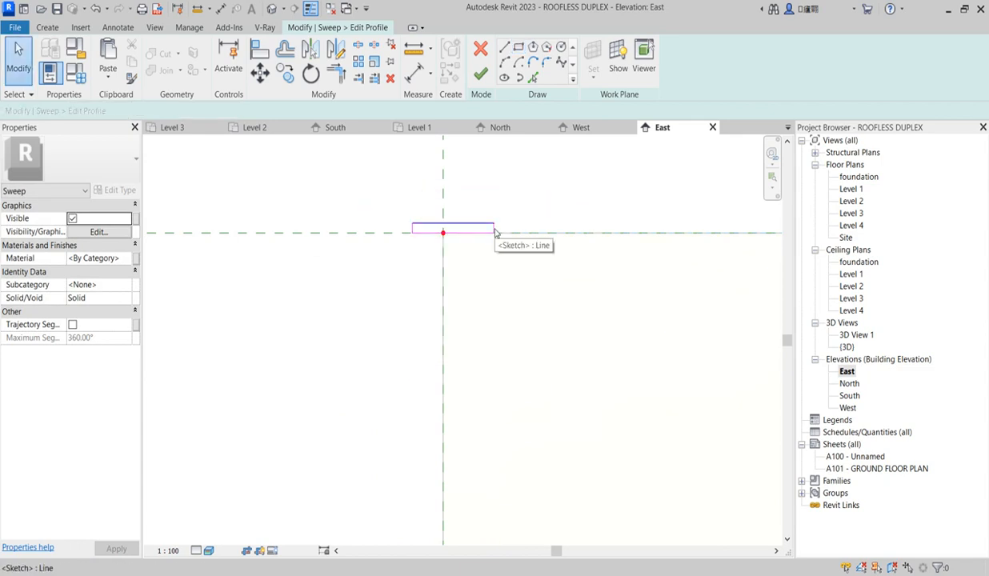
left_click(495, 232)
scroll(468, 232, "down", 1)
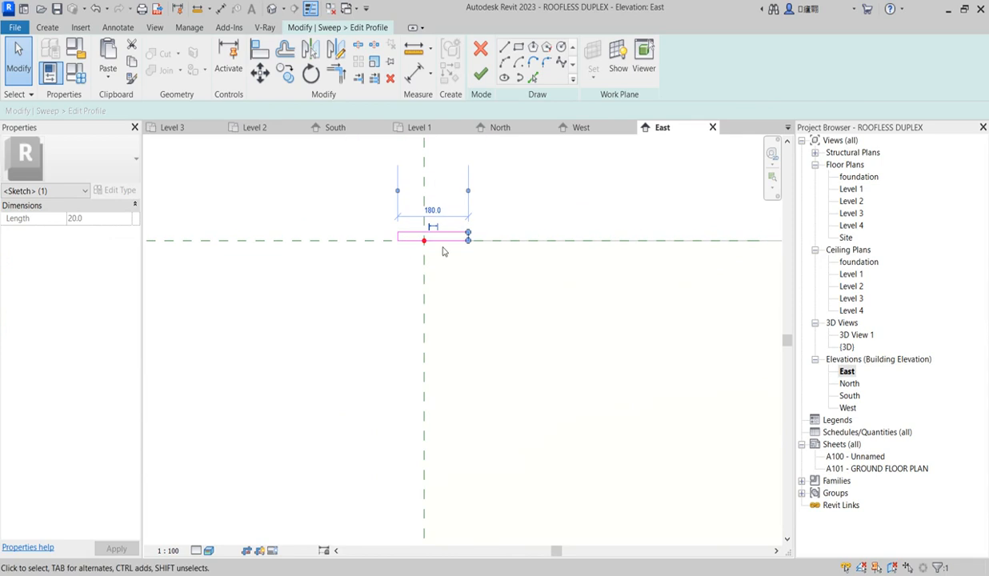
left_click(433, 211)
left_click(512, 284)
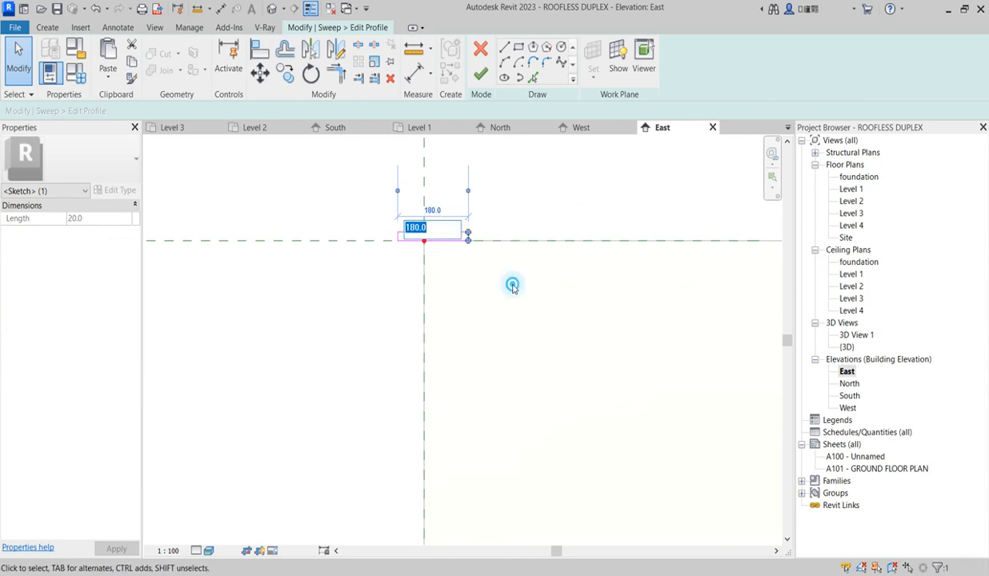
left_click(259, 49)
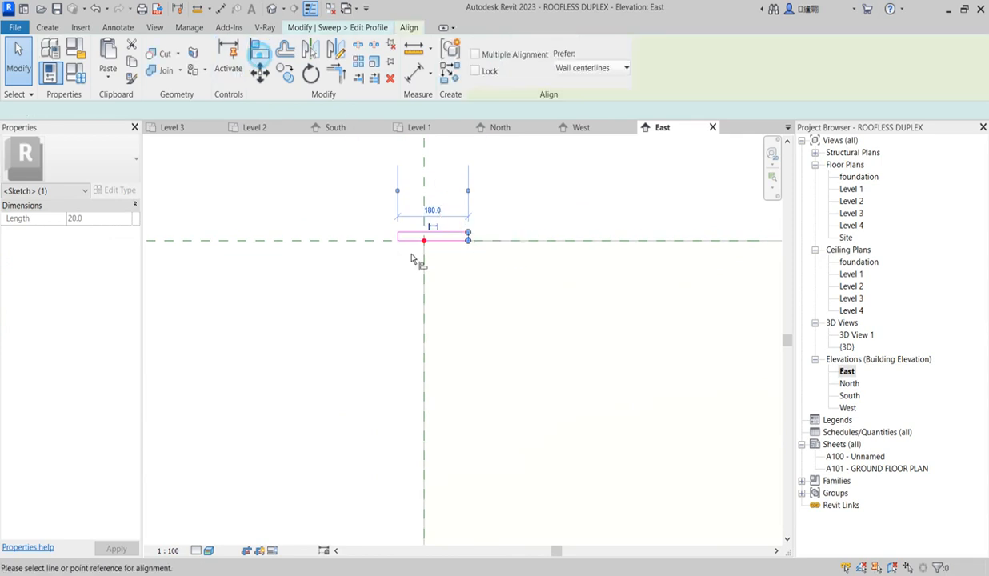
right_click(454, 217)
left_click(456, 218)
Move the profile rectangle's inner edge further over the wall until the profile is 265 mm wide
left_click_drag(453, 212, 496, 262)
key("Right")
key("Right")
key("Right")
key("Right")
key("Right")
key("Right")
key("Right")
key("Right")
key("Right")
key("Right")
key("Right")
key("Right")
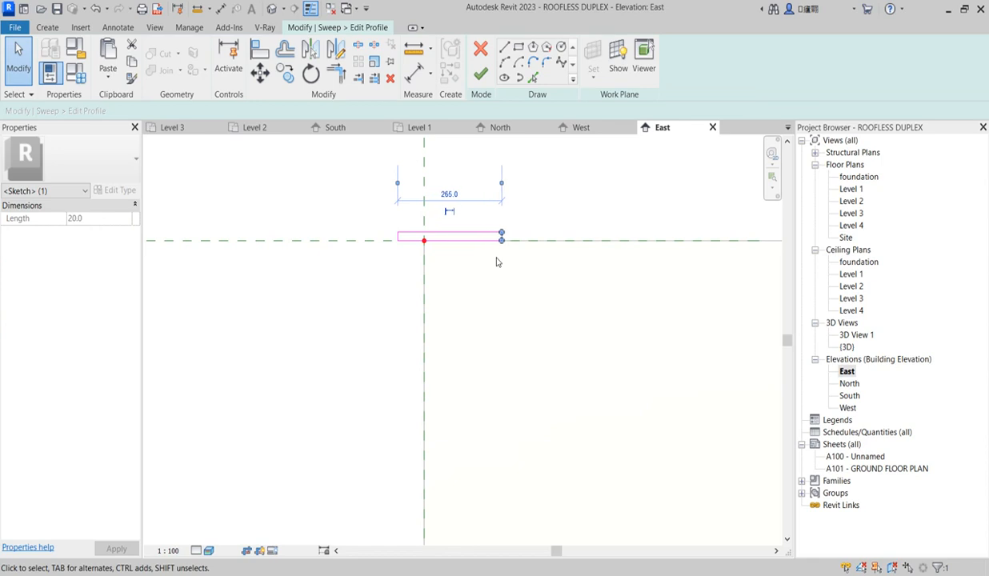
Finish the profile sketch and complete the coping sweep
left_click(480, 74)
left_click(480, 73)
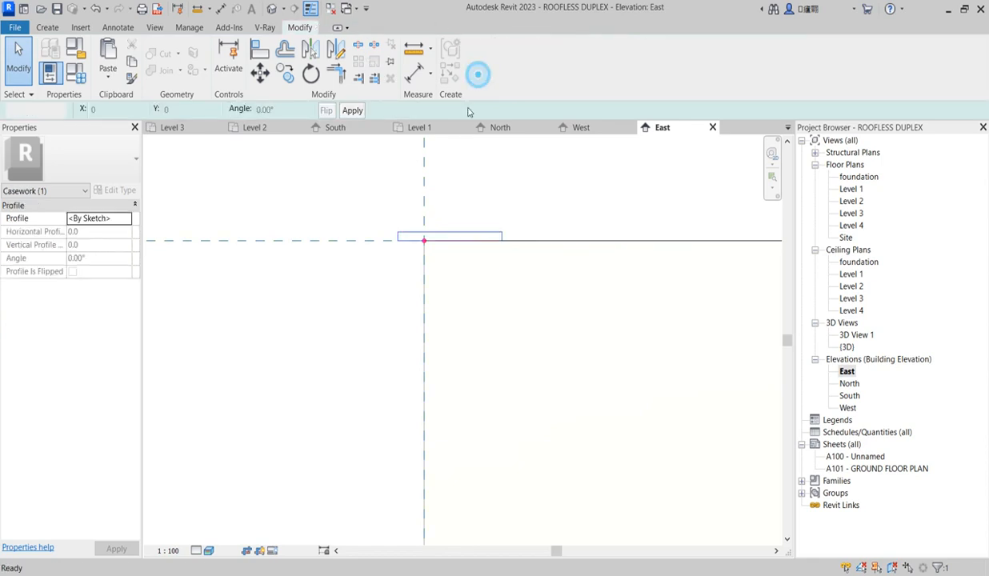
scroll(439, 294, "down", 5)
left_click(377, 325)
scroll(378, 325, "down", 3)
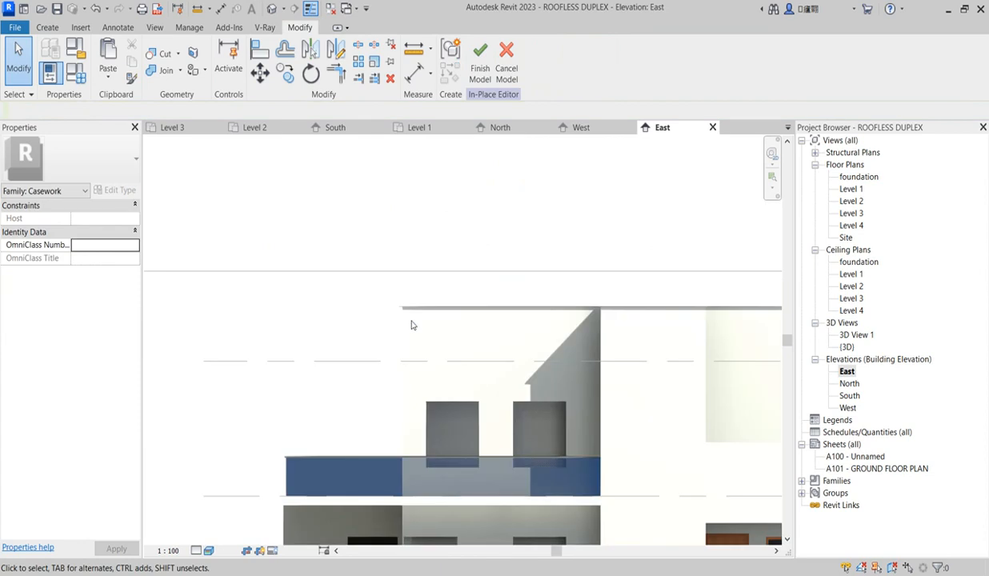
scroll(467, 309, "down", 3)
Select the coping sweep and choose Aluminium(1) as its material
left_click(481, 306)
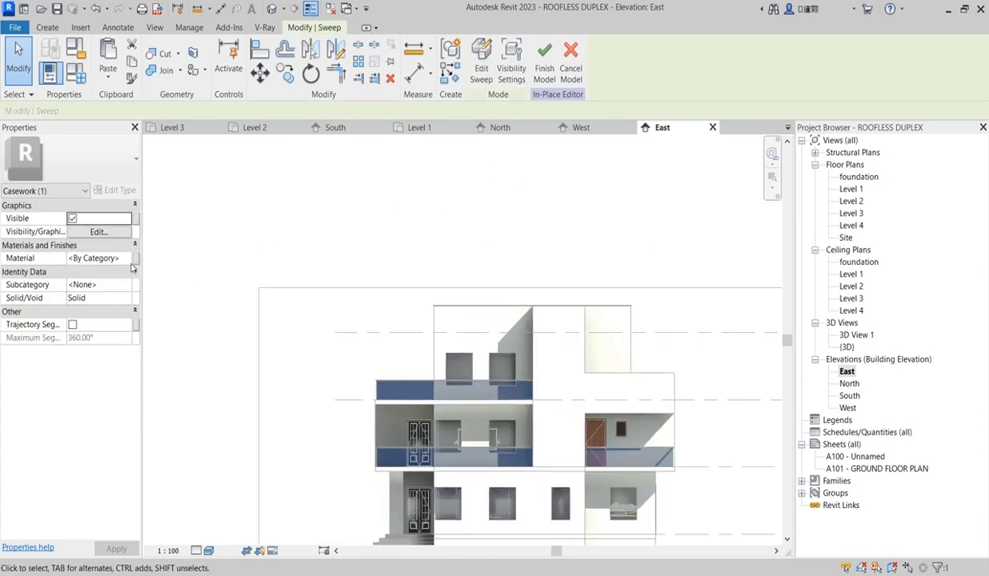
left_click(125, 262)
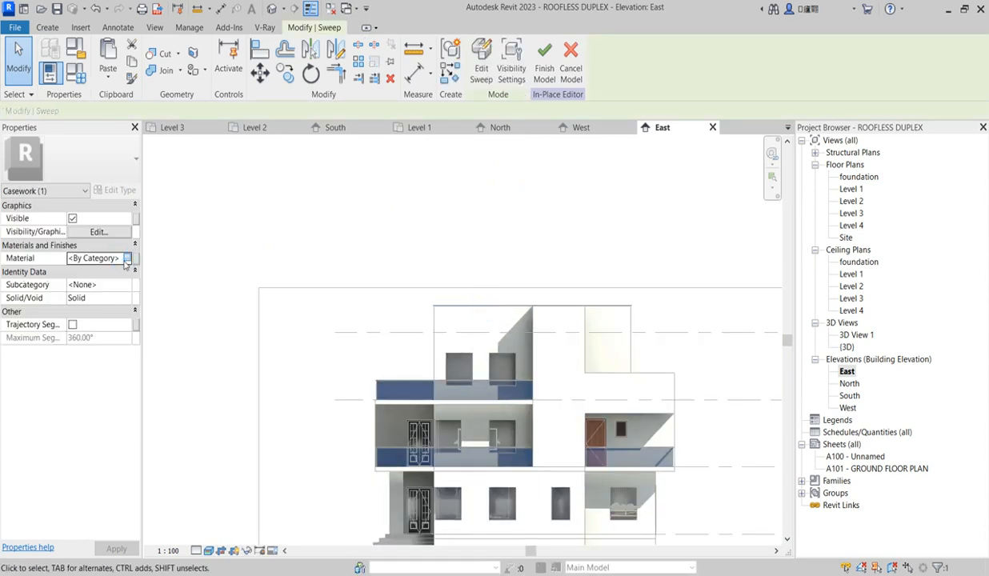
left_click(128, 259)
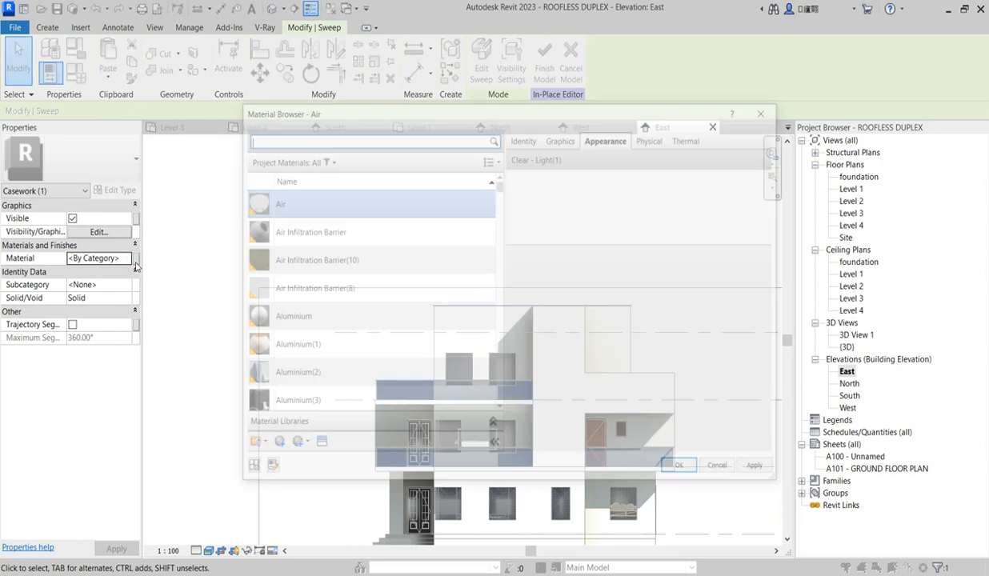
left_click(304, 352)
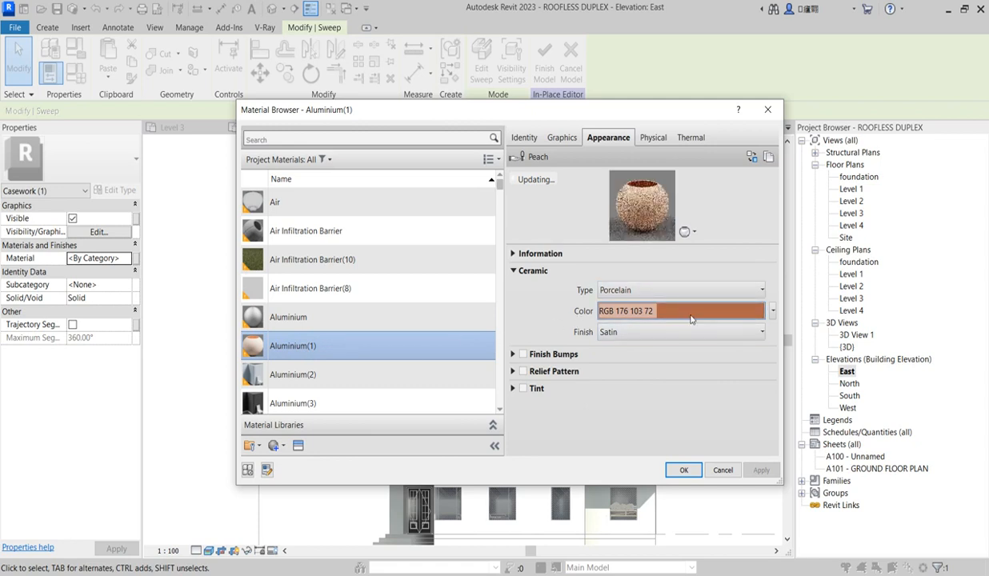
Lighten the Aluminium(1) appearance colour to RGB 219 183 168 and apply the material to the coping sweep
left_click(693, 315)
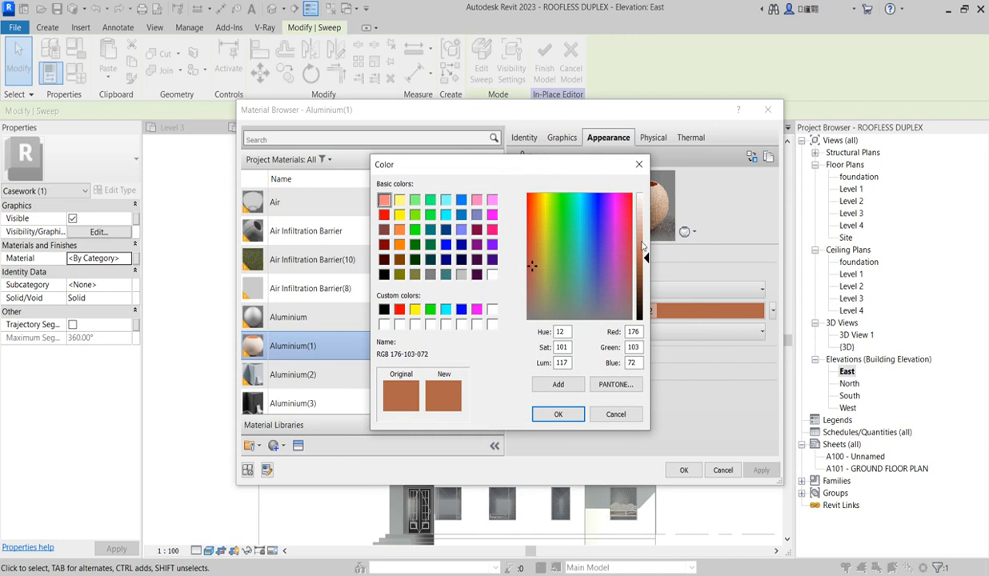
left_click_drag(642, 253, 645, 243)
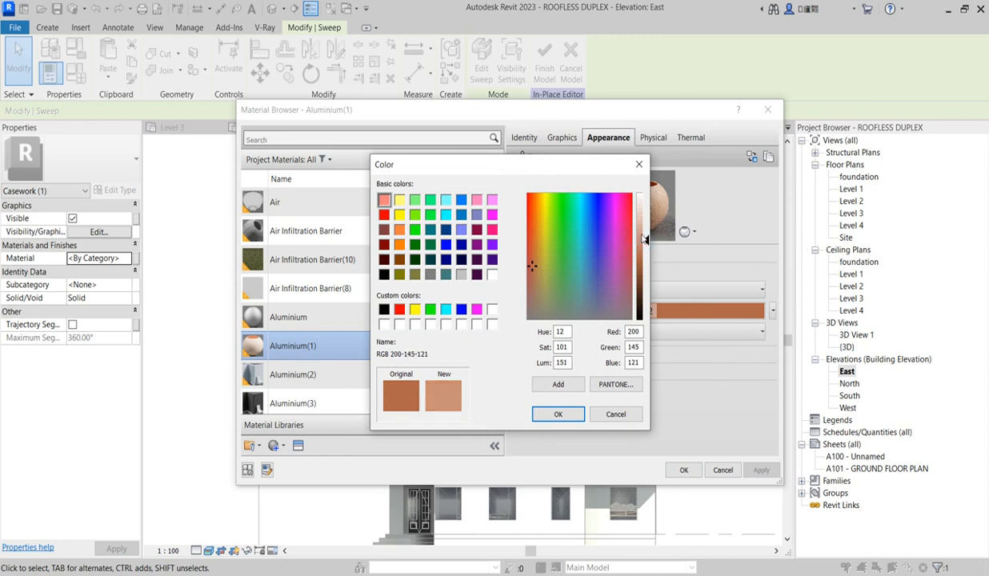
left_click_drag(641, 229, 645, 226)
left_click(559, 414)
left_click(682, 471)
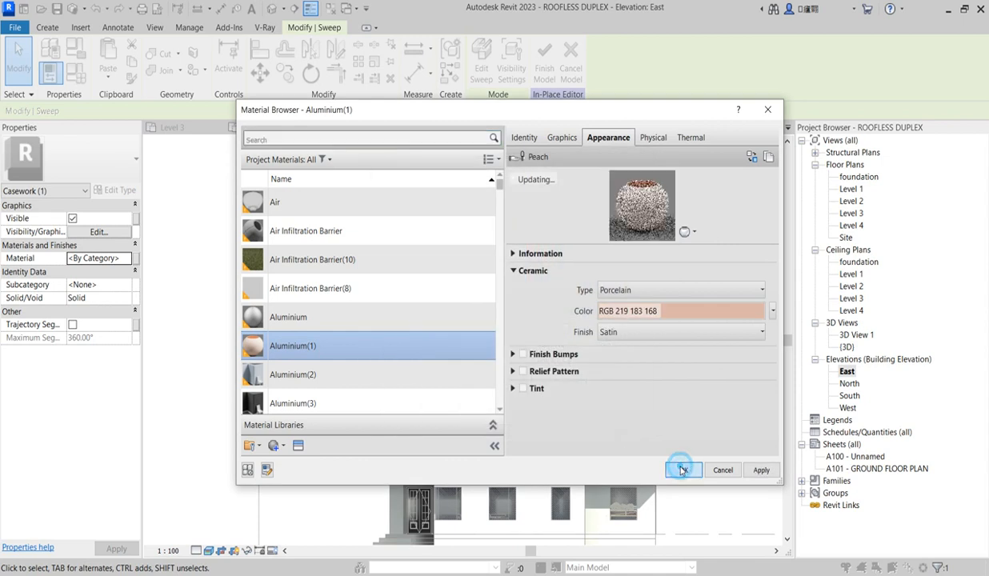
left_click(582, 251)
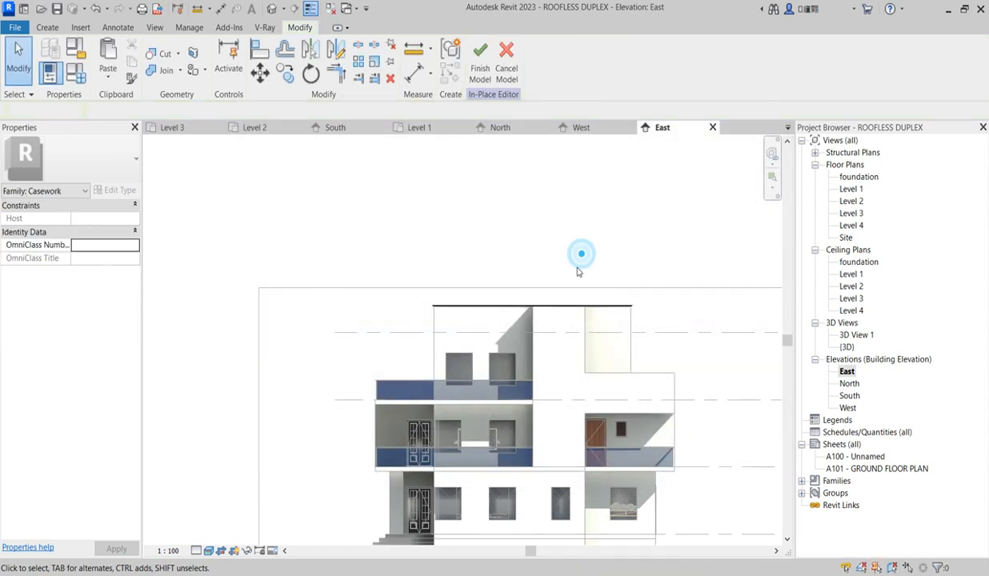
Turn on the render appearance for shading in the coping sweep's Aluminium(1) material and finish the in-place model
scroll(577, 305, "up", 4)
left_click(608, 310)
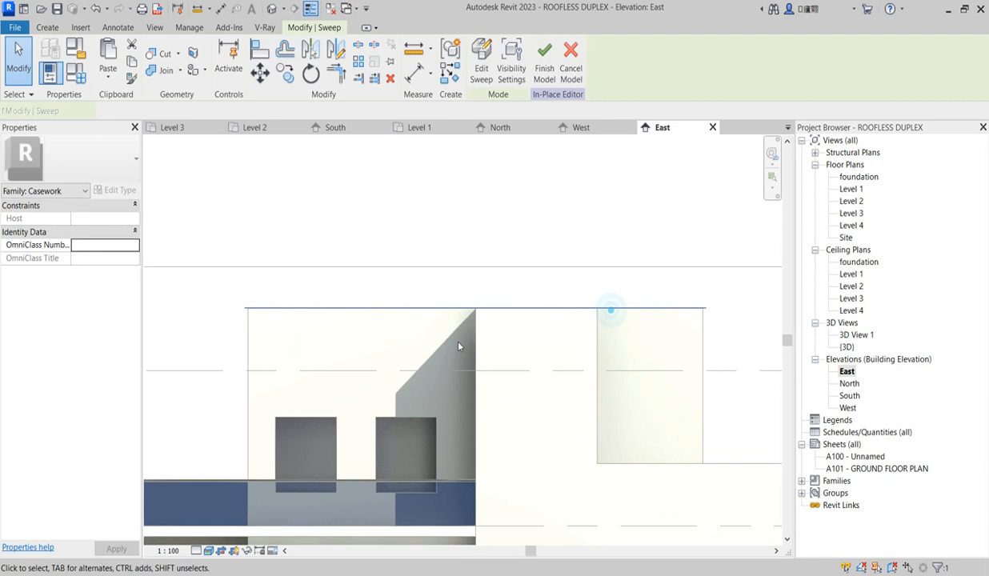
left_click(128, 258)
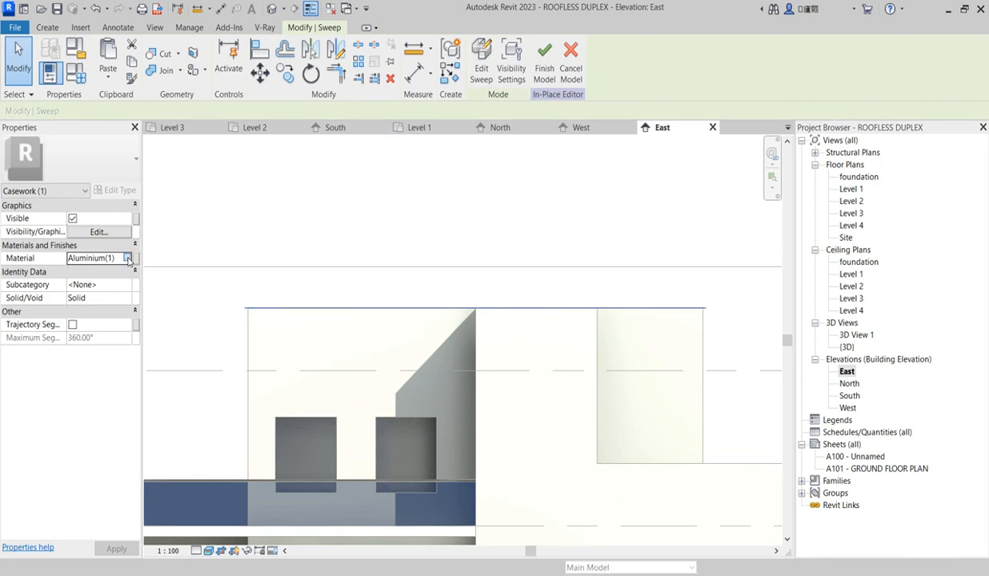
left_click(127, 259)
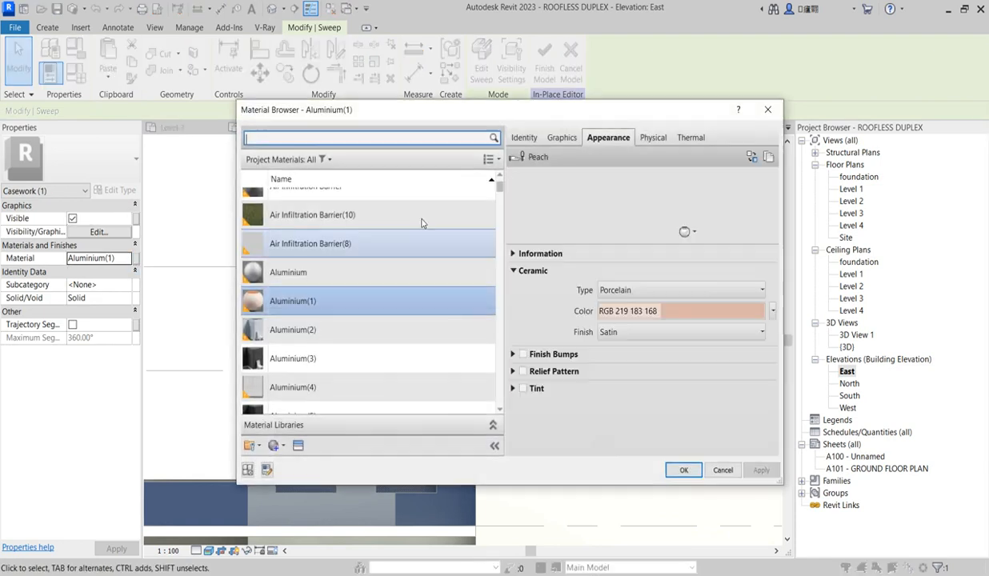
left_click(562, 138)
left_click(601, 174)
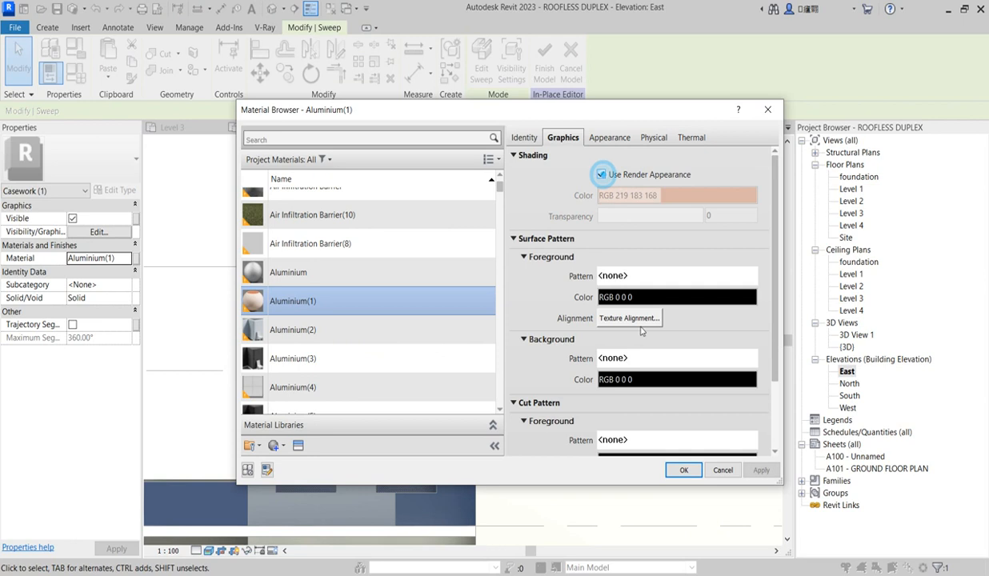
left_click(684, 471)
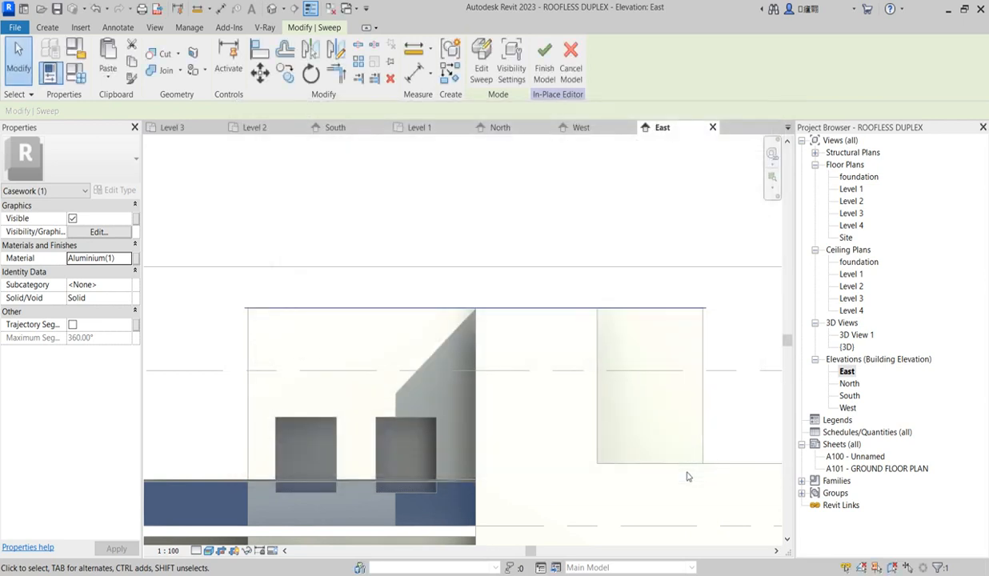
left_click(687, 289)
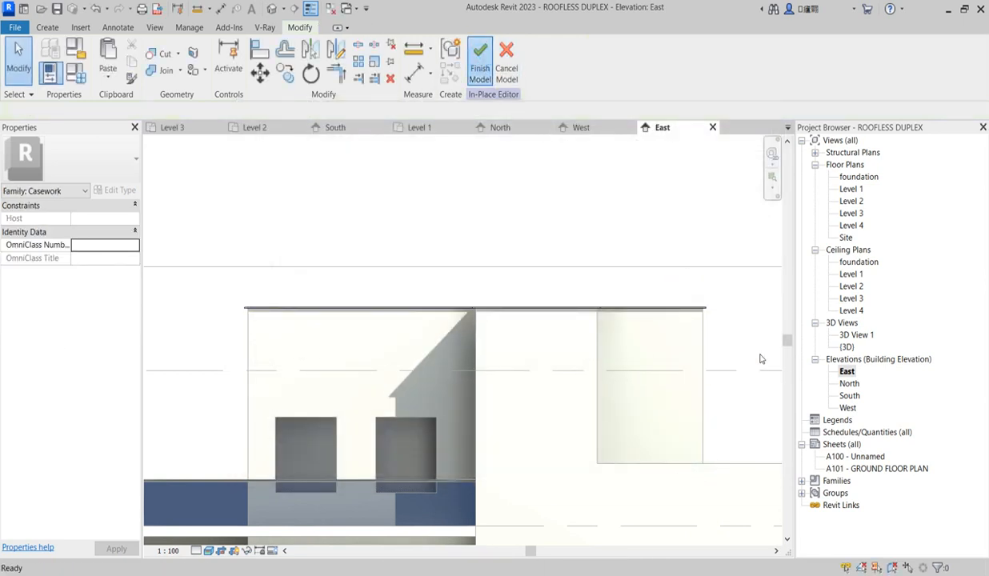
Open 3D View 1 and examine the duplex exterior with its parapet coping
double_click(866, 336)
scroll(699, 344, "down", 3)
scroll(688, 376, "up", 3)
scroll(669, 404, "down", 3)
left_click(679, 486)
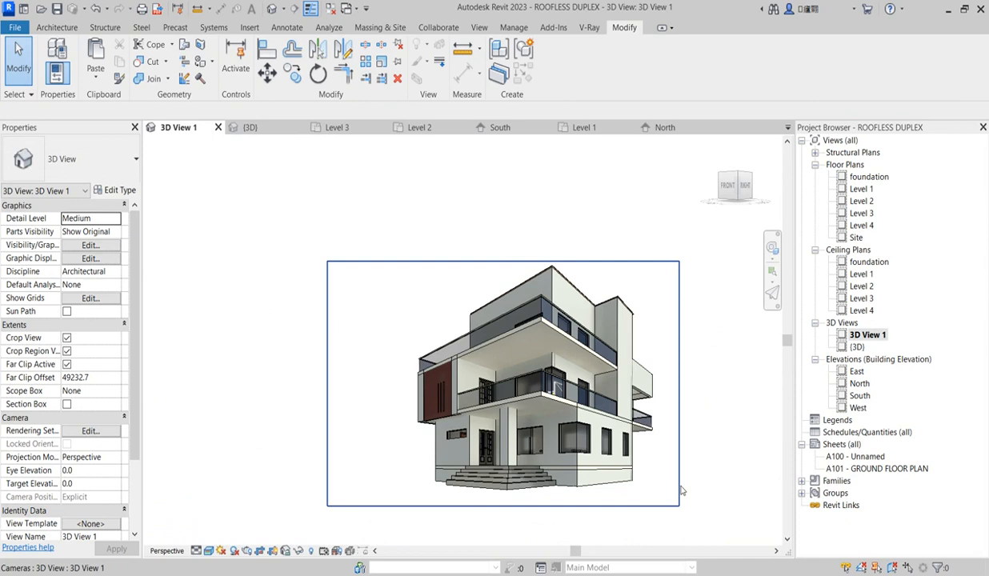
scroll(683, 486, "up", 3)
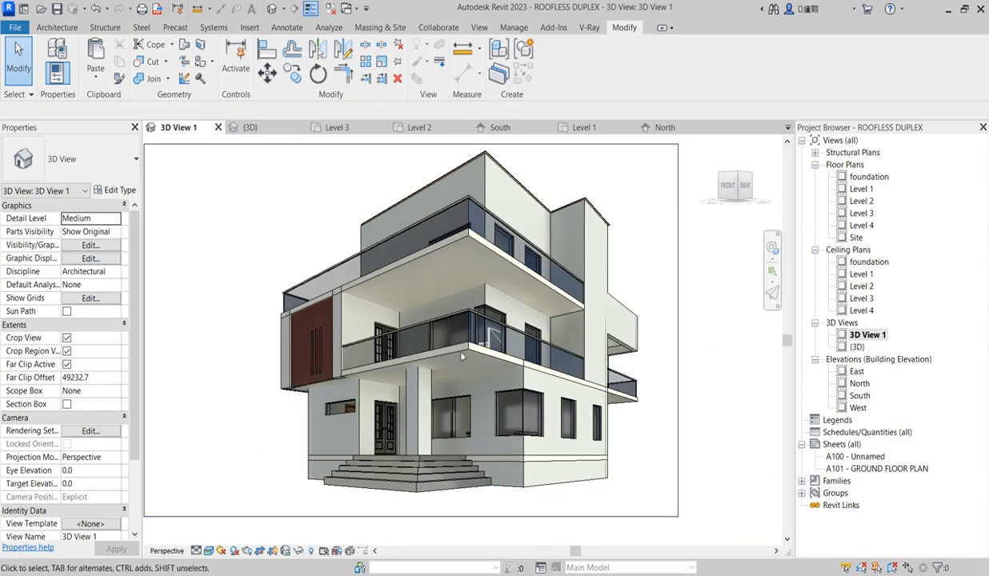
scroll(461, 369, "up", 2)
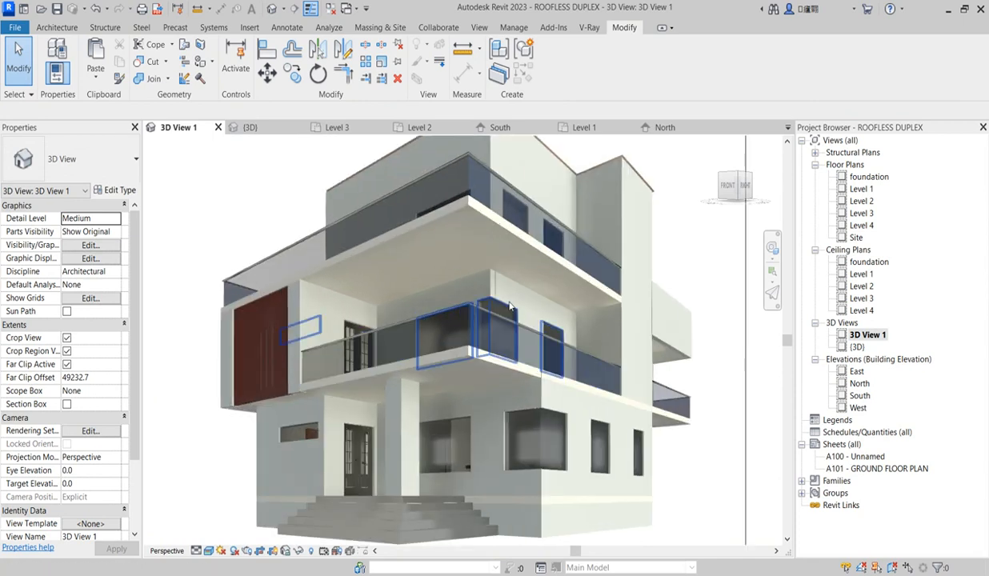
Create a rectangular Generic 150mm floor of about 8190 m² around the building and elevation markers in the foundation plan
double_click(867, 178)
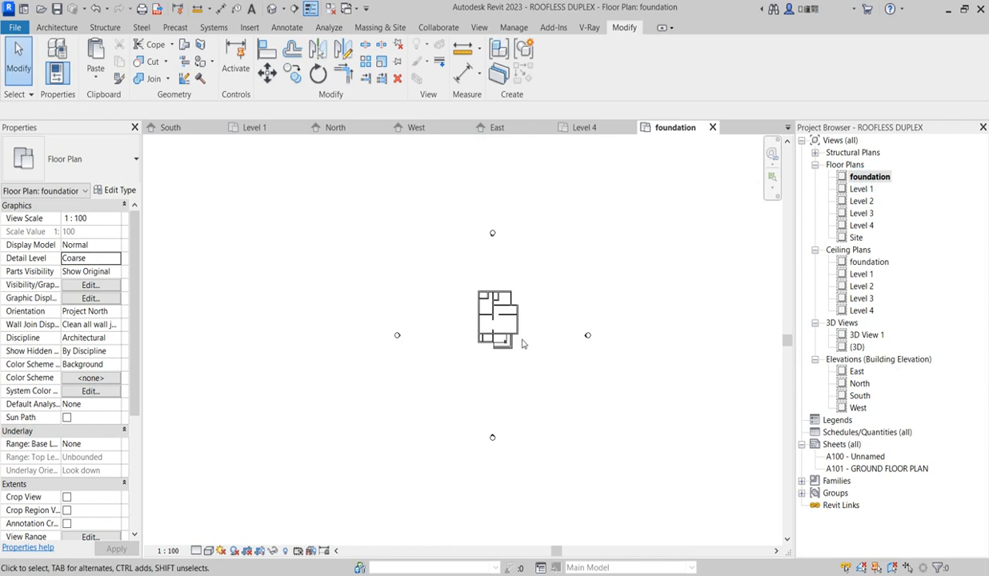
left_click(60, 29)
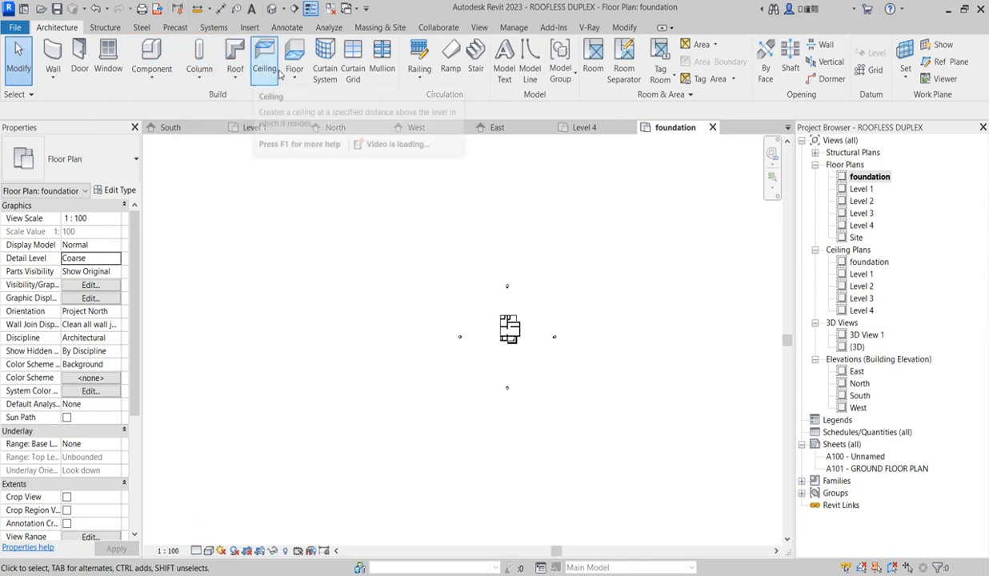
left_click(296, 54)
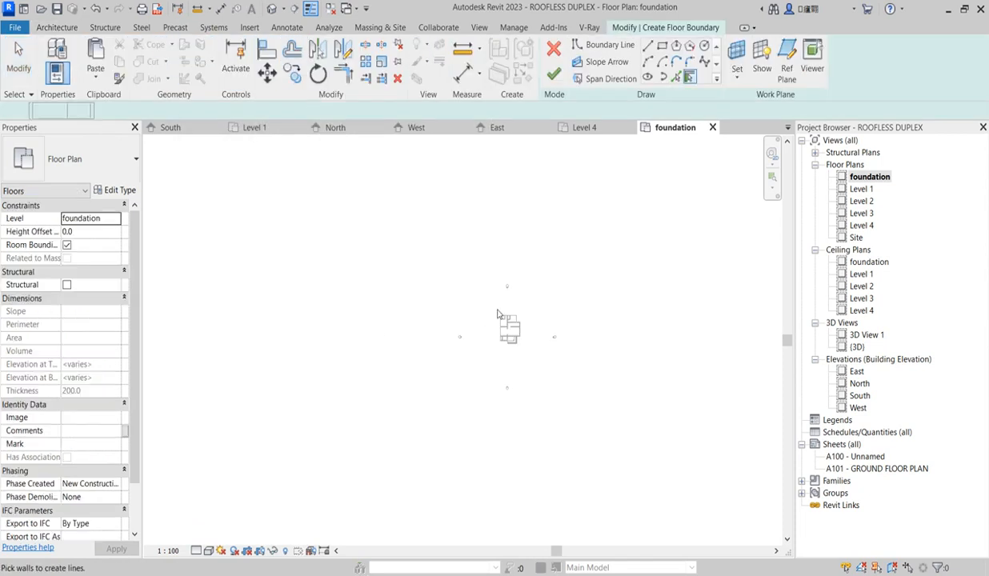
left_click(662, 47)
left_click(426, 248)
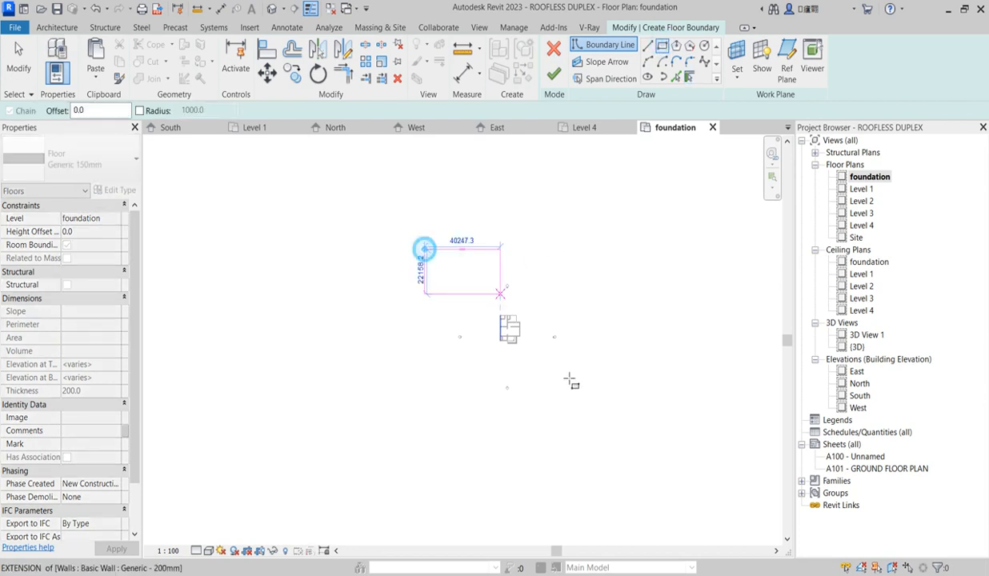
left_click(596, 432)
left_click(554, 73)
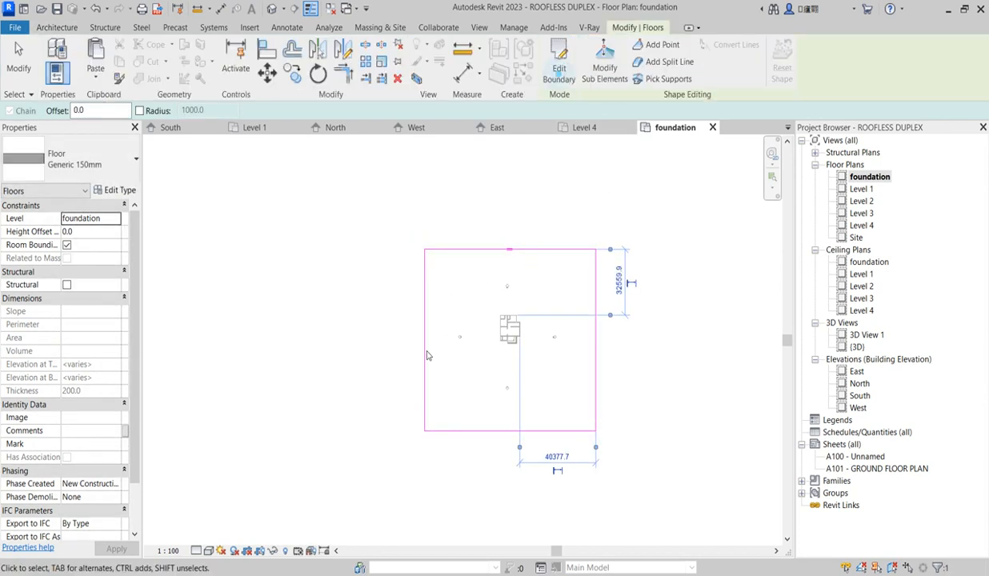
left_click(321, 321)
Duplicate the large ground floor slab's type as Generic site floor and assign it to the slab
left_click(472, 251)
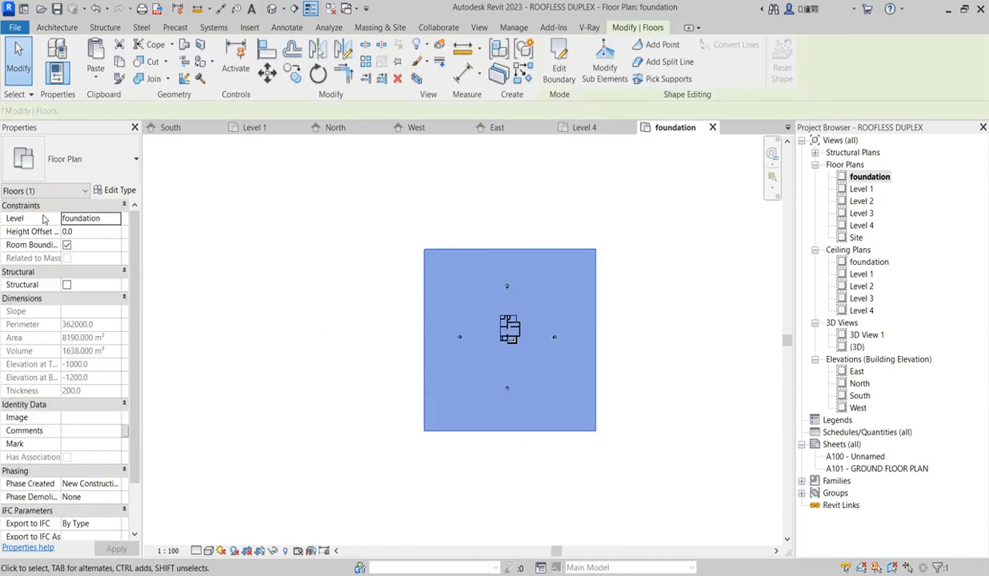
left_click(117, 189)
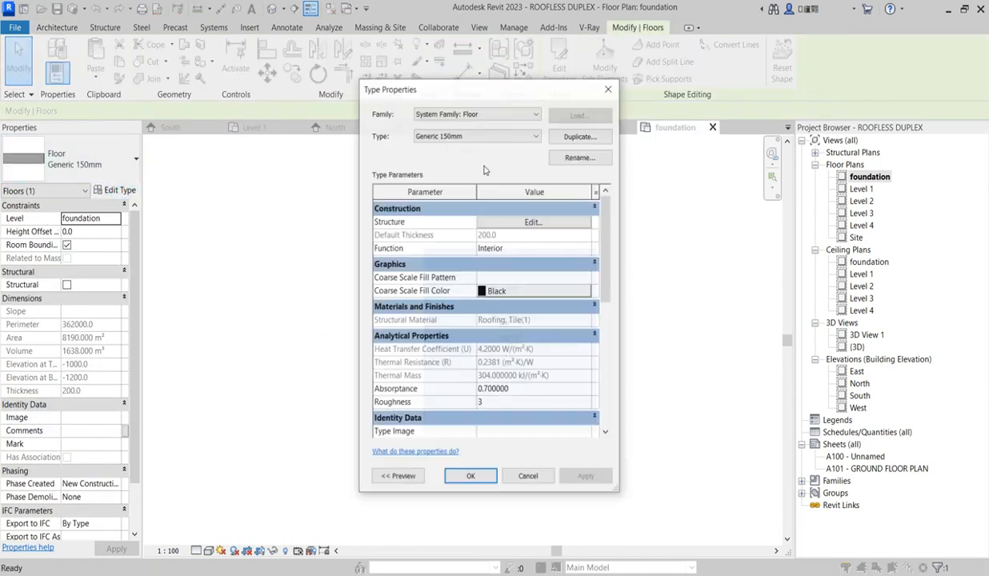
left_click(580, 137)
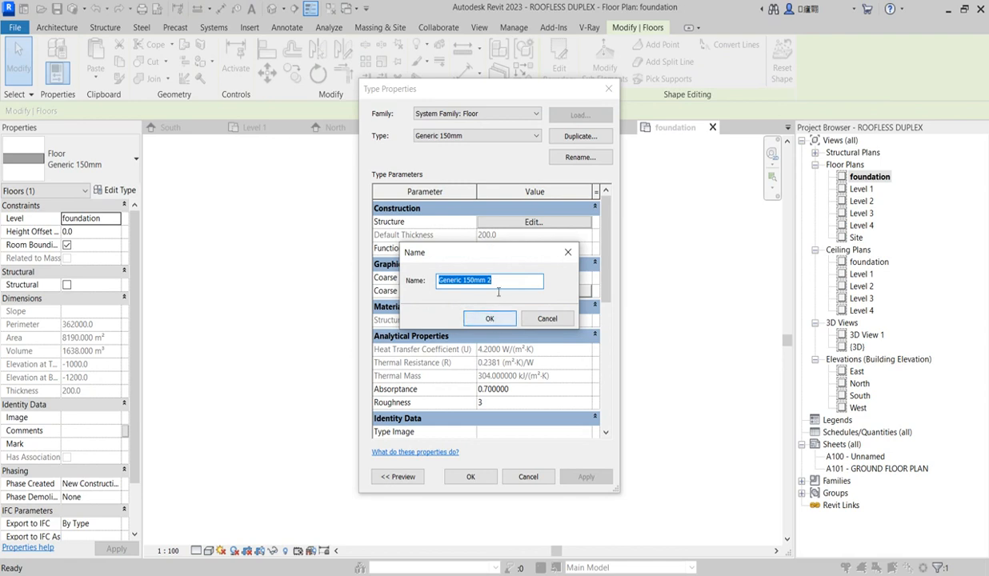
left_click_drag(497, 281, 469, 287)
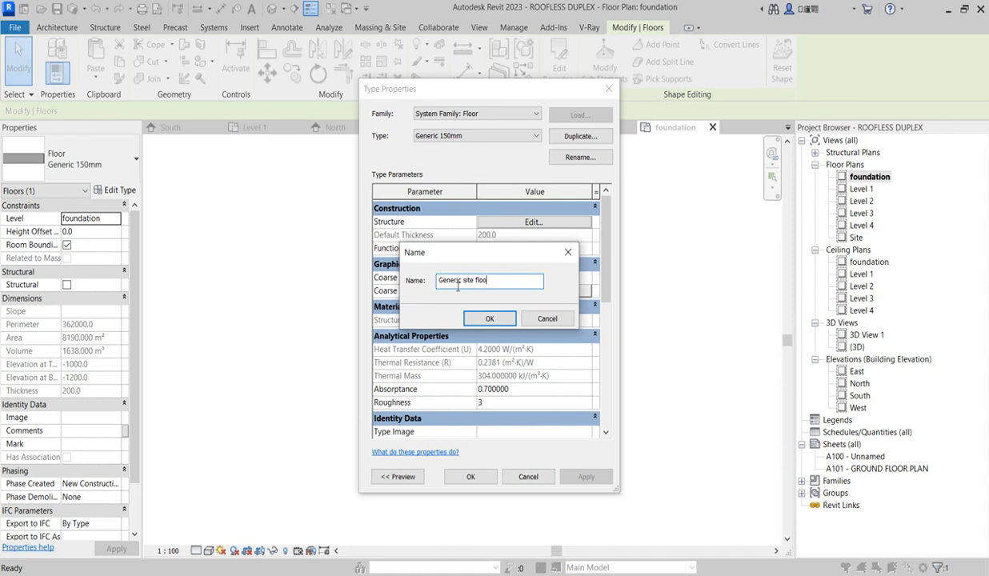
left_click(494, 319)
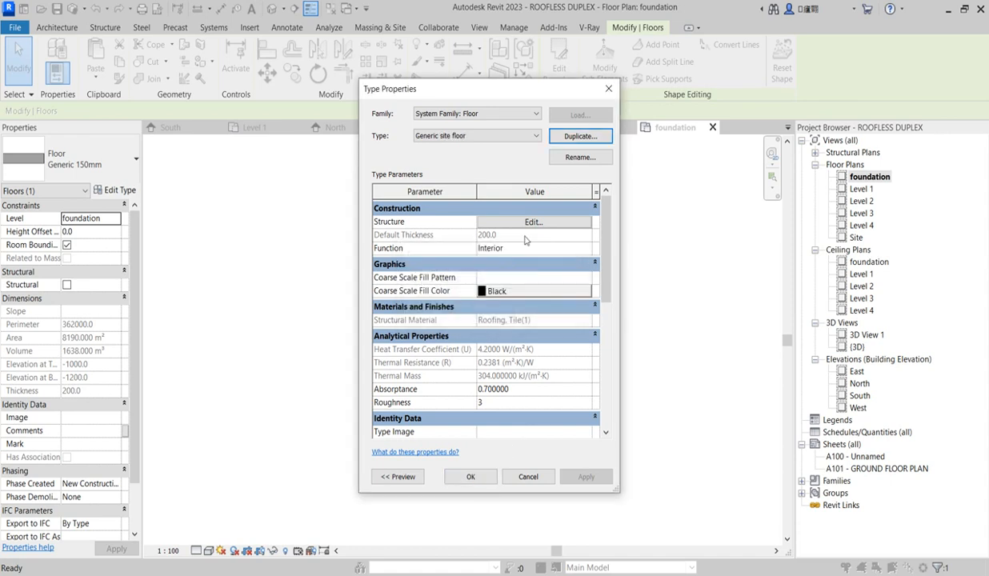
left_click(471, 477)
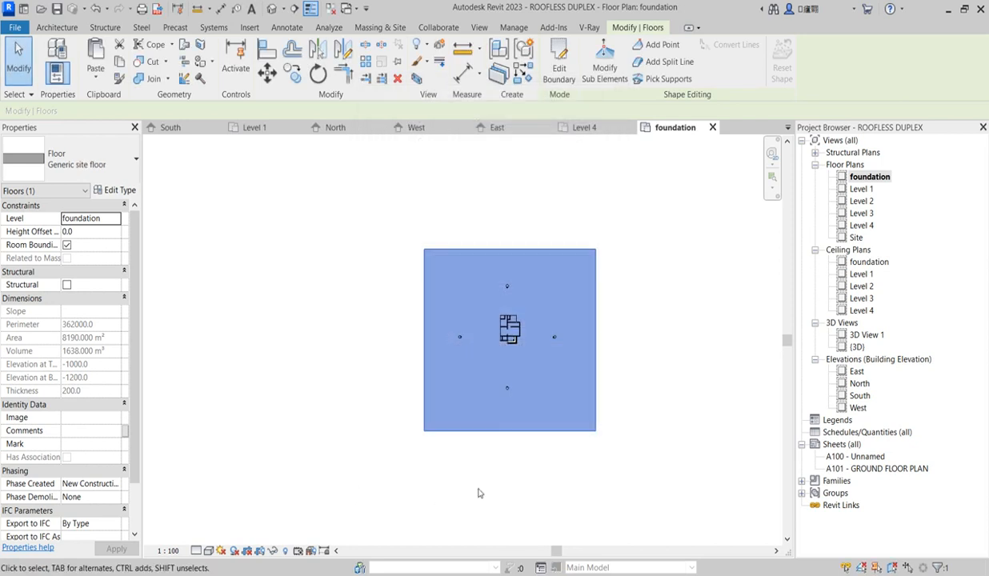
left_click(478, 490)
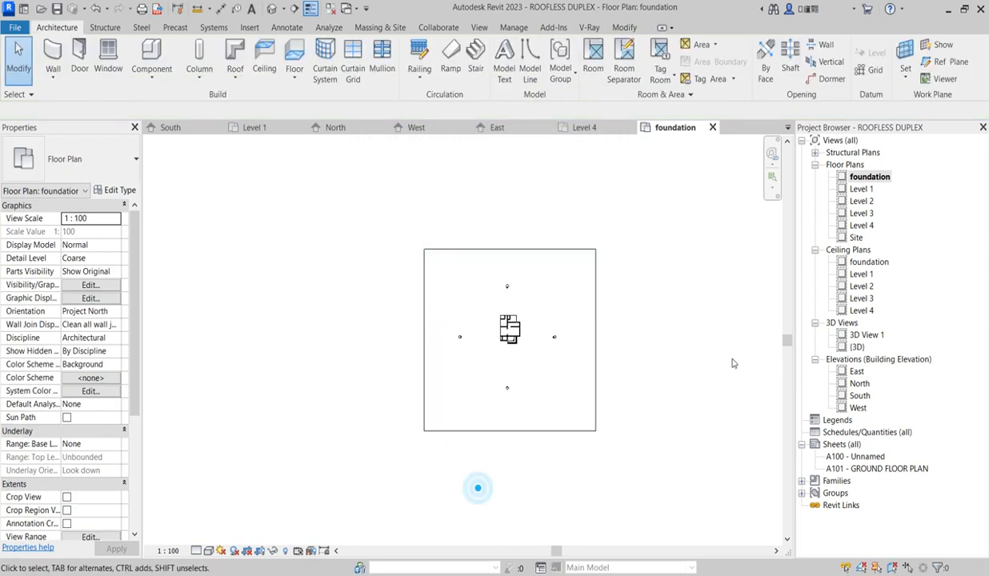
Open 3D View 1 and examine the duplex standing on the new site floor
double_click(866, 335)
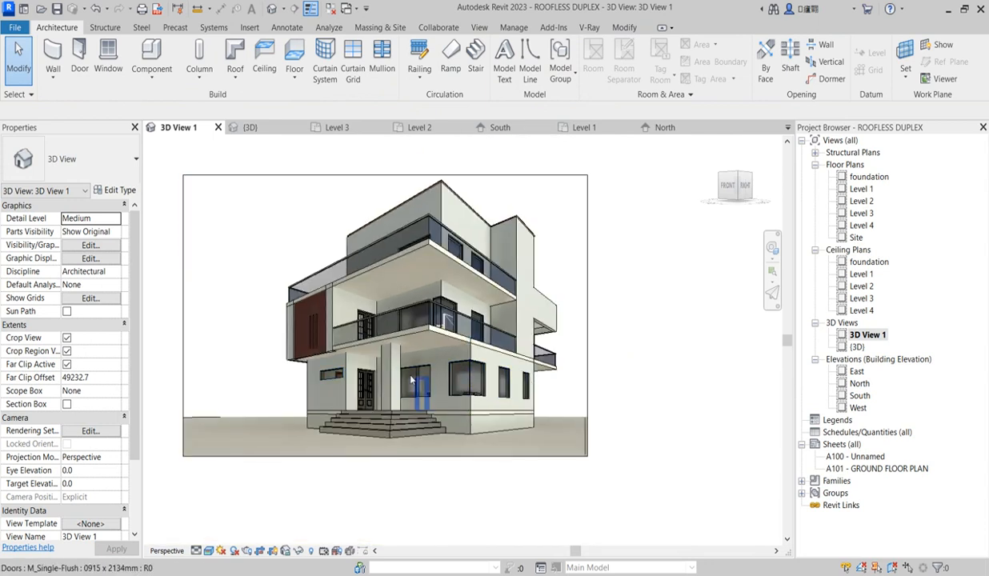
scroll(500, 364, "down", 3)
scroll(474, 386, "up", 3)
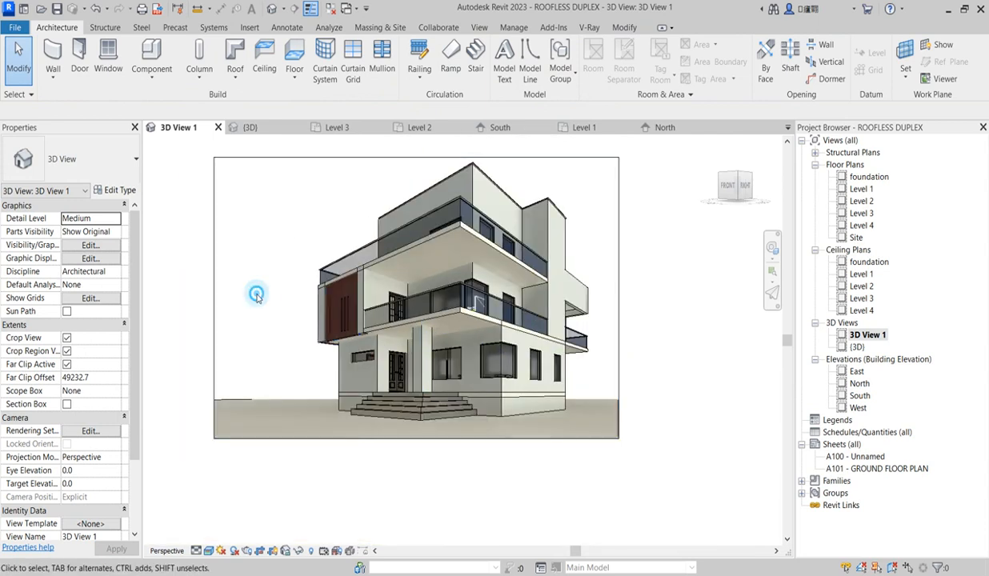
scroll(520, 440, "down", 3)
scroll(435, 320, "up", 5)
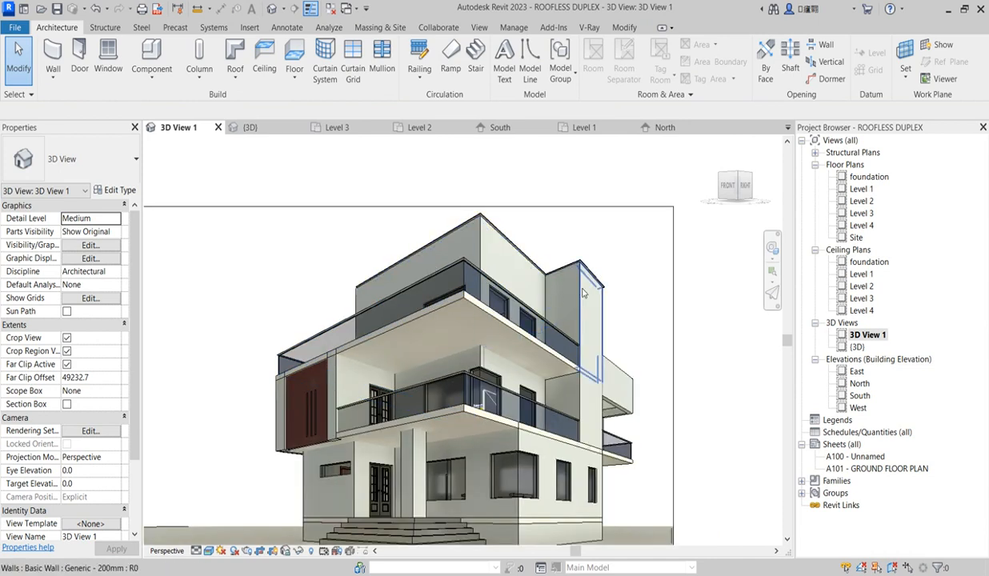
scroll(692, 353, "down", 3)
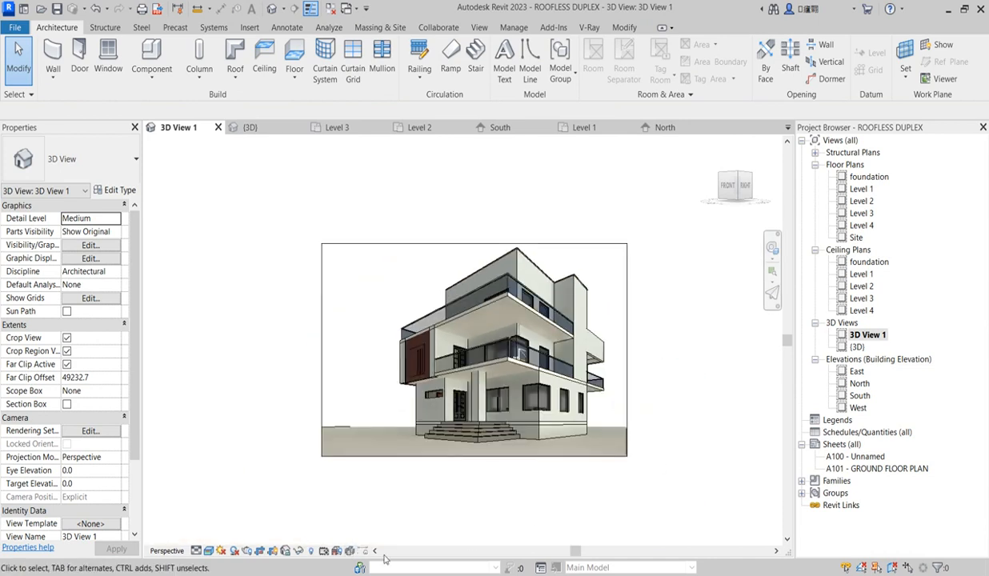